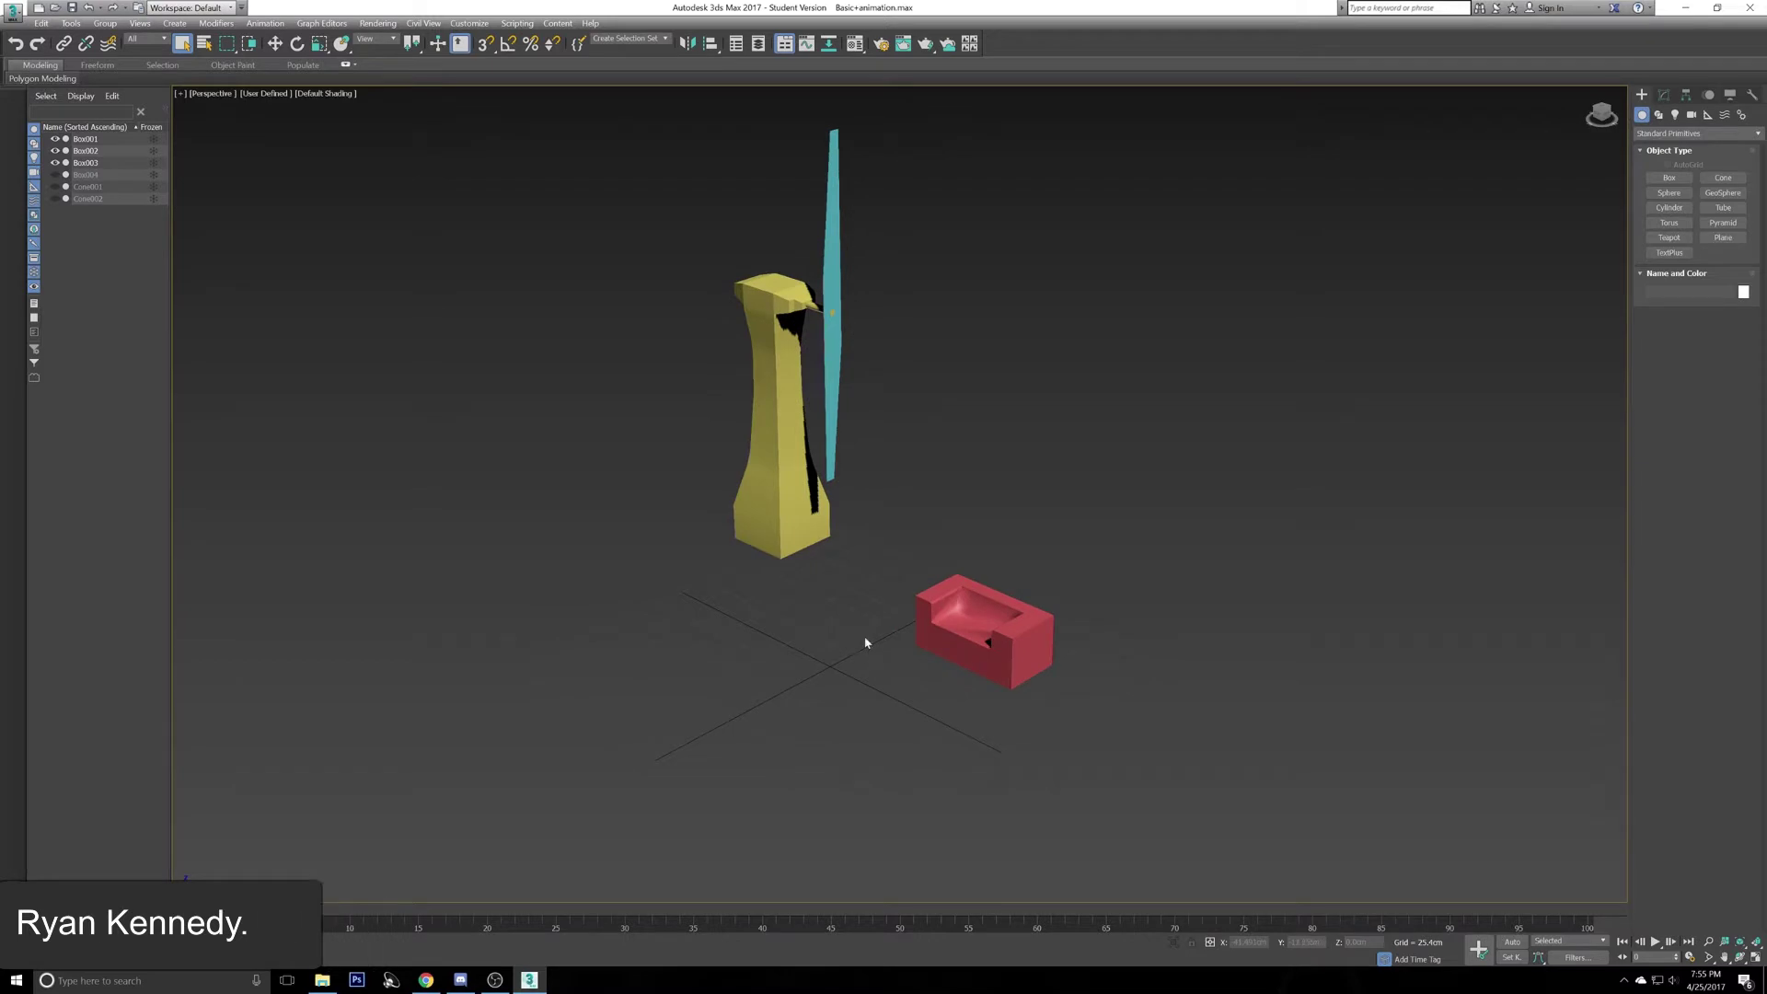
{"action": "middle_click_drag", "start_coordinate": [872, 650], "coordinate": [863, 615], "text": "alt"}
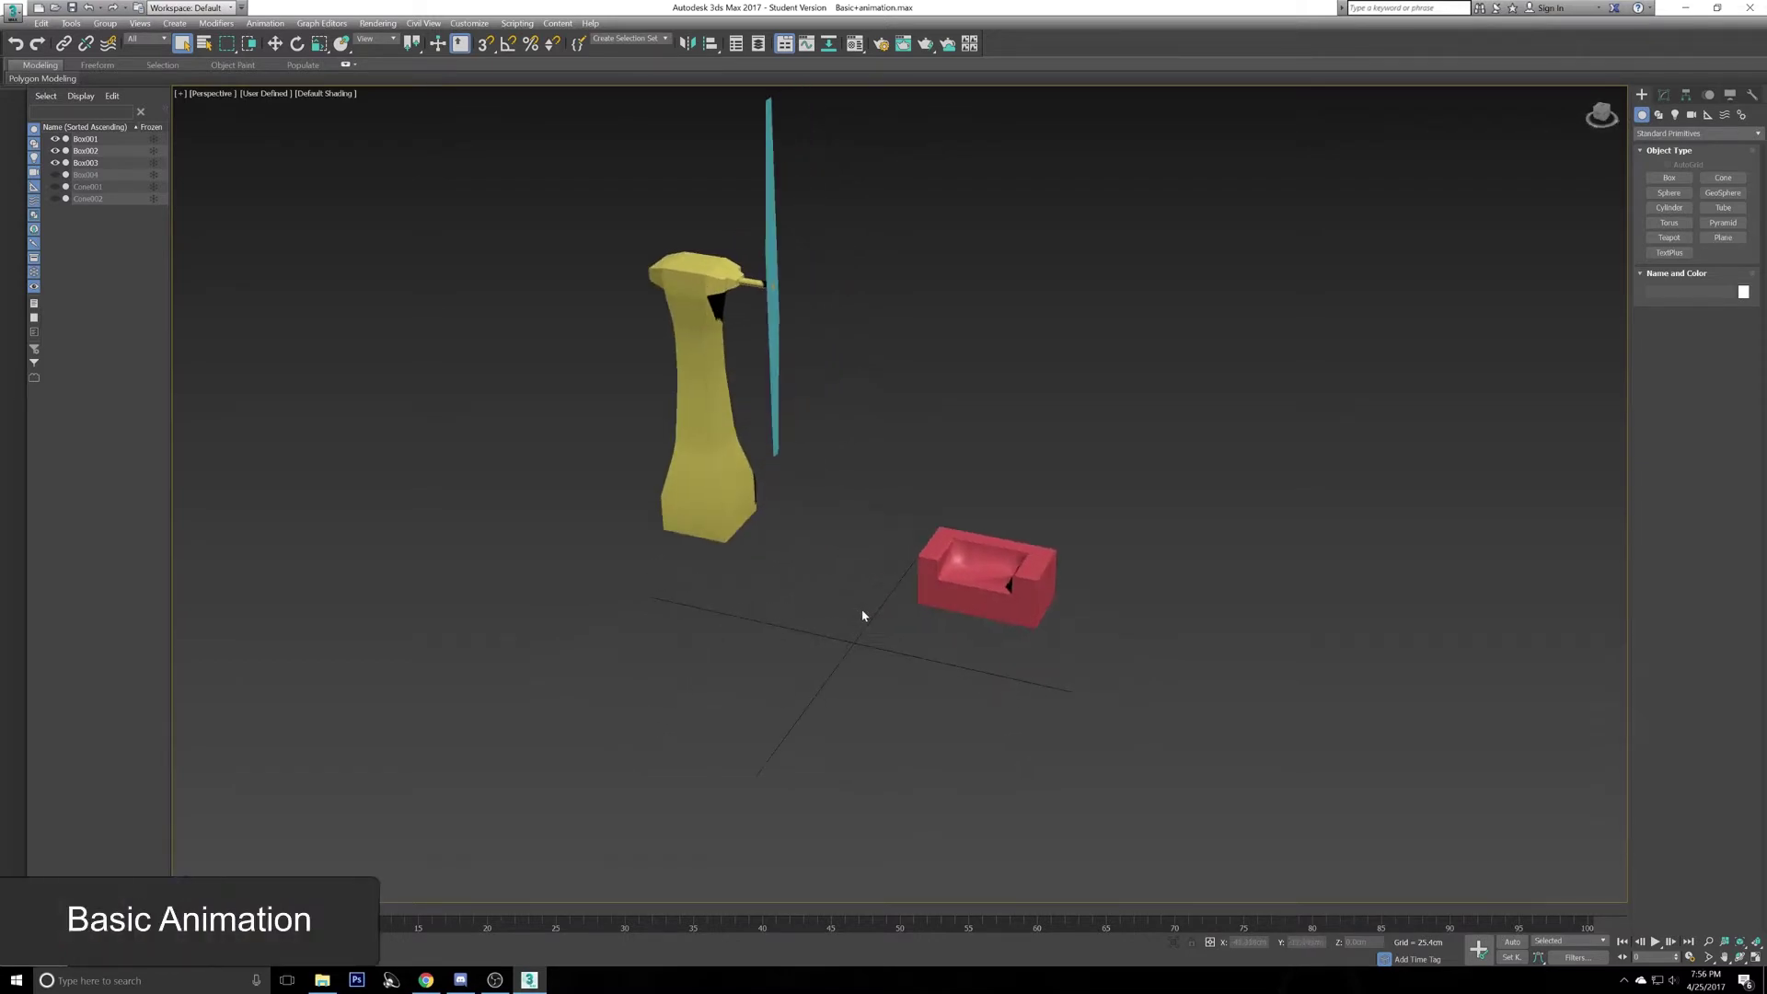
{"action": "middle_click_drag", "start_coordinate": [830, 521], "coordinate": [825, 513], "text": "alt"}
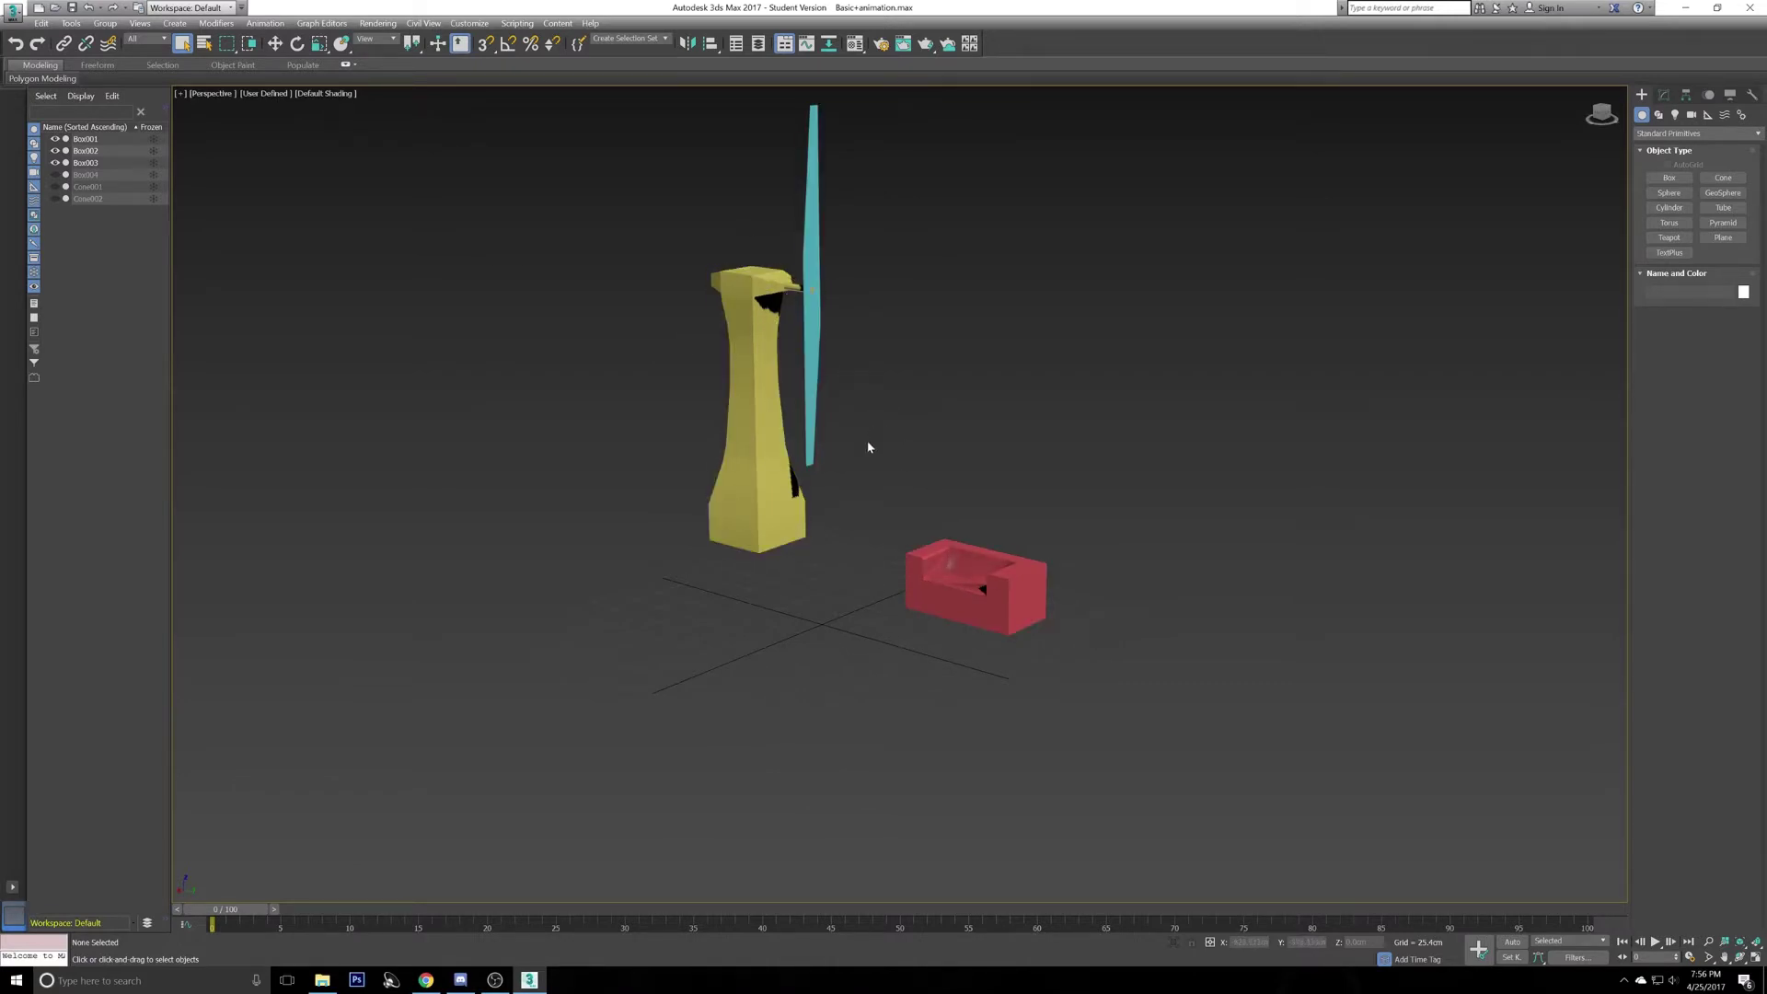
{"action": "middle_click_drag", "start_coordinate": [868, 447], "coordinate": [830, 430], "text": "alt"}
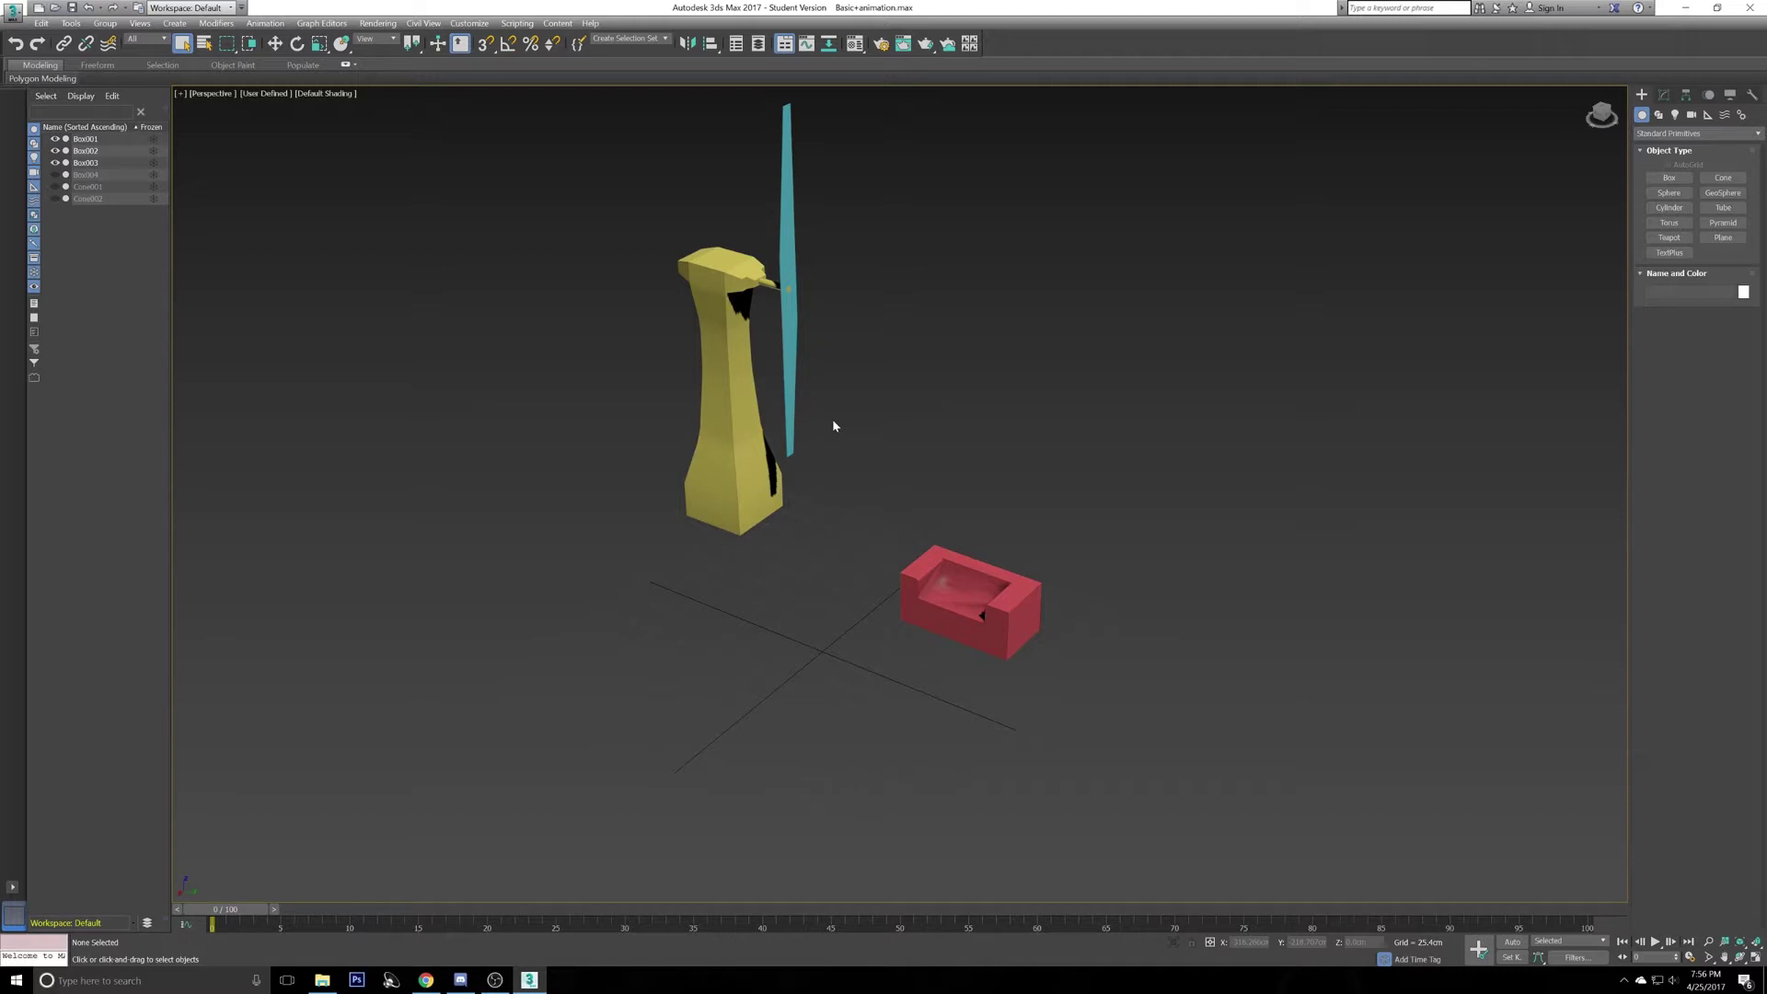
{"action": "scroll", "coordinate": [931, 538], "scroll_direction": "up", "scroll_amount": 4}
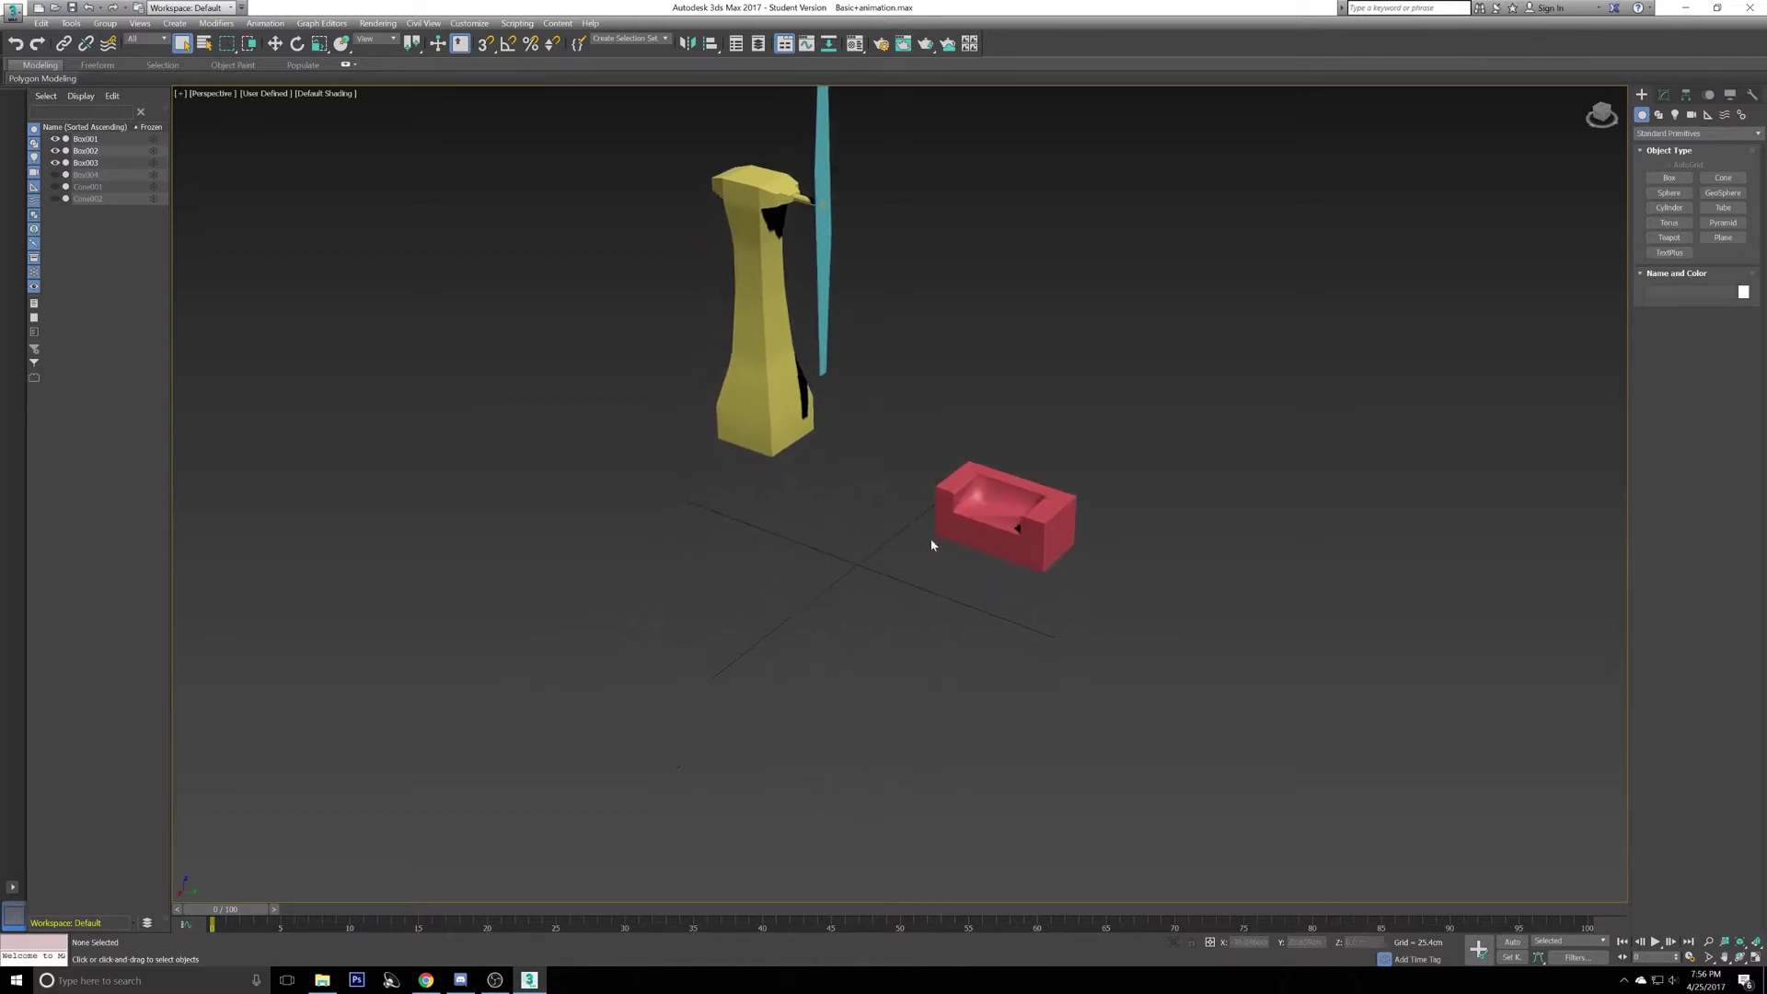
- Select the red couch and move it across the ground plane closer to the world origin
{"action": "middle_click_drag", "start_coordinate": [949, 543], "coordinate": [982, 482], "text": "alt"}
{"action": "scroll", "coordinate": [848, 548], "scroll_direction": "up", "scroll_amount": 4}
{"action": "scroll", "coordinate": [848, 548], "scroll_direction": "up", "scroll_amount": 4}
{"action": "scroll", "coordinate": [846, 535], "scroll_direction": "down", "scroll_amount": 4}
{"action": "left_click", "coordinate": [849, 535]}
{"action": "key", "text": "w"}
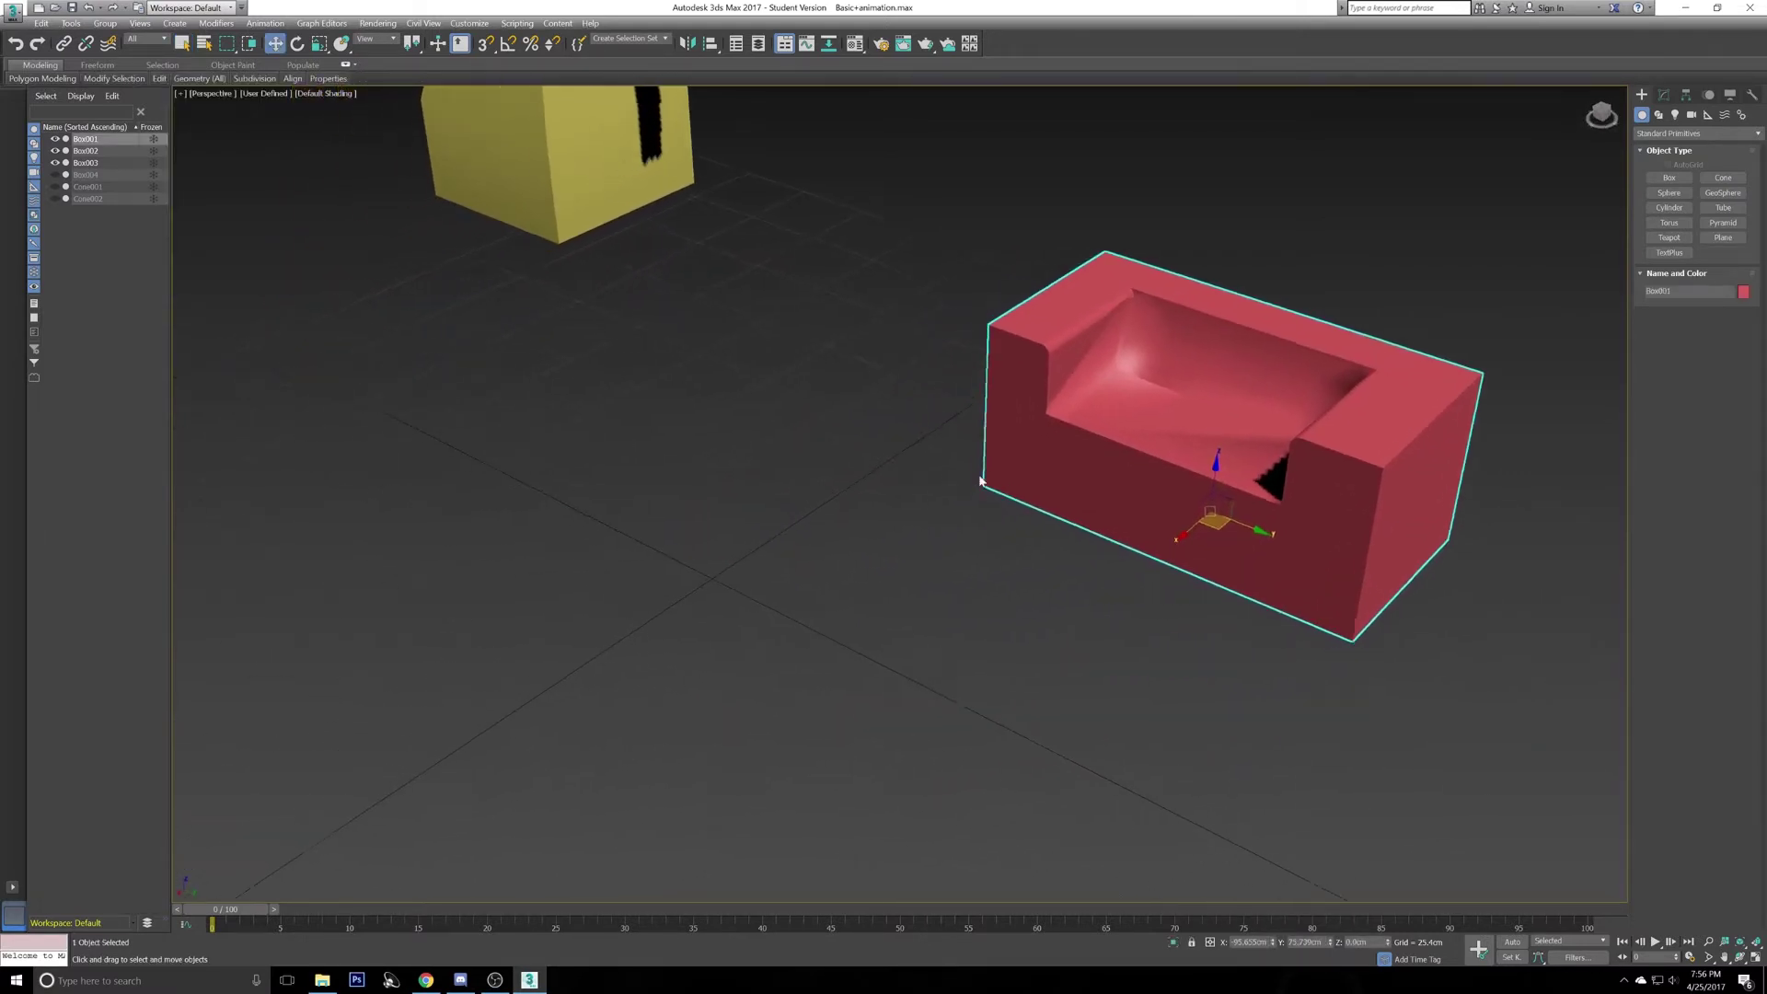
{"action": "scroll", "coordinate": [982, 483], "scroll_direction": "down", "scroll_amount": 4}
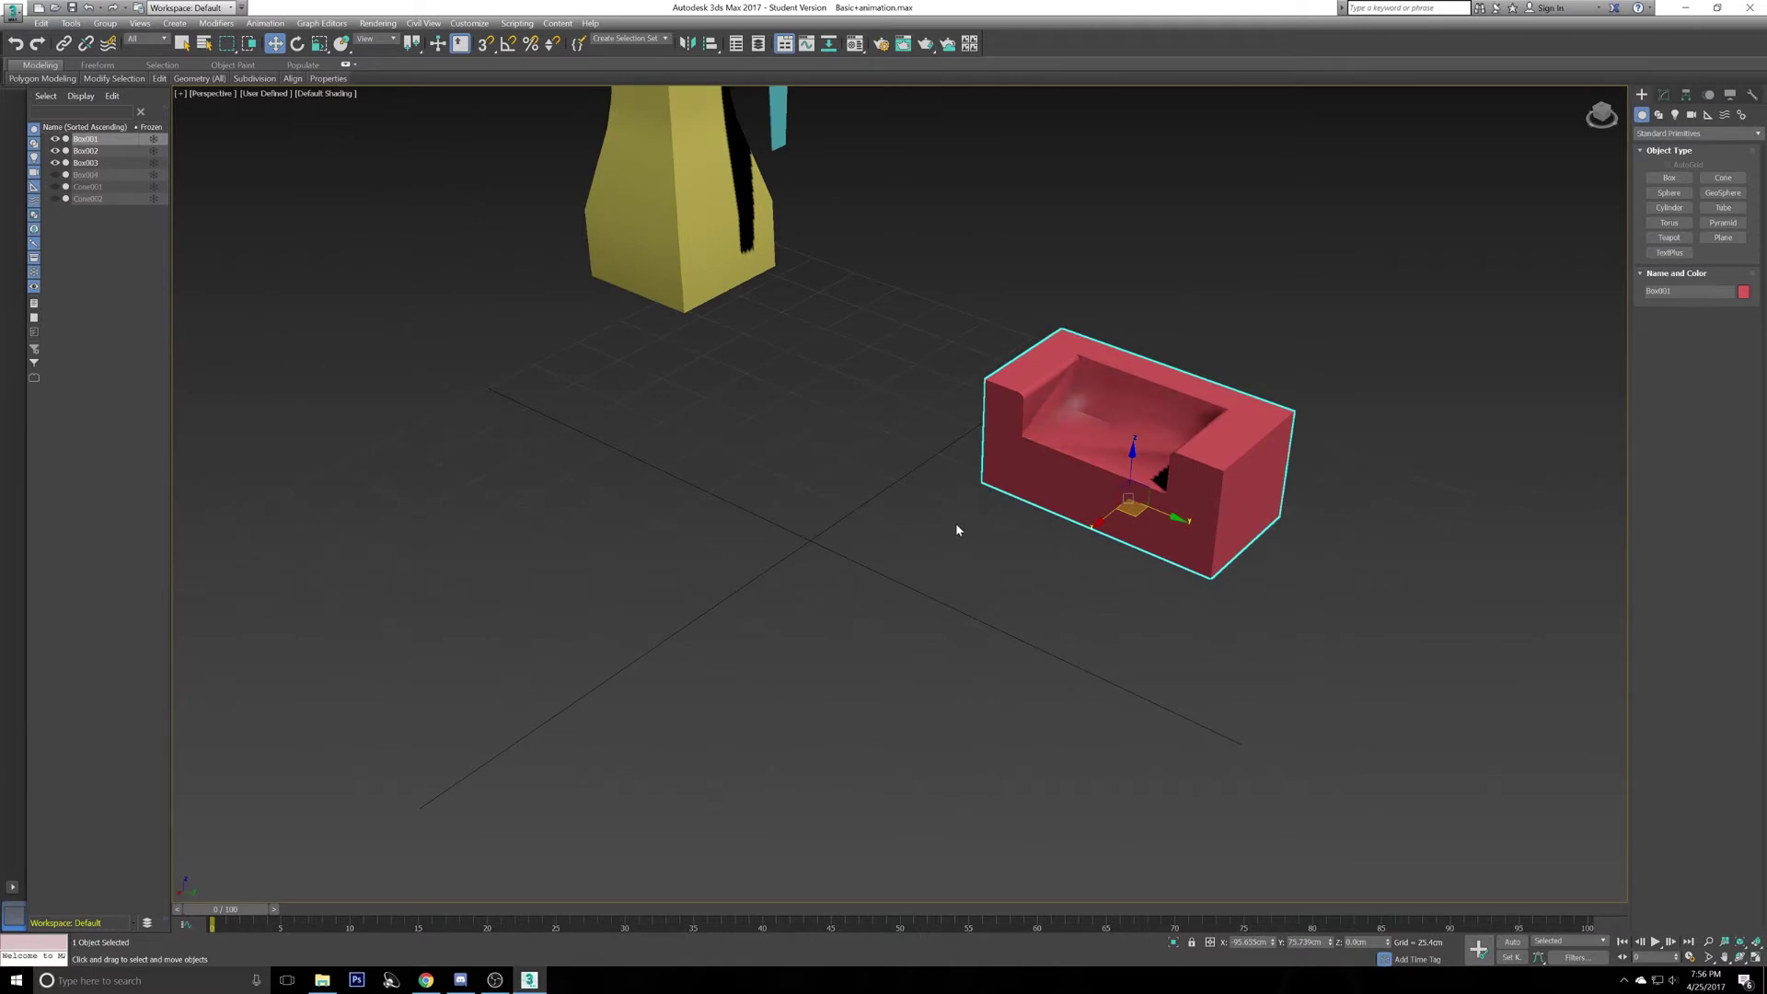
{"action": "middle_click_drag", "start_coordinate": [1001, 518], "coordinate": [1021, 573]}
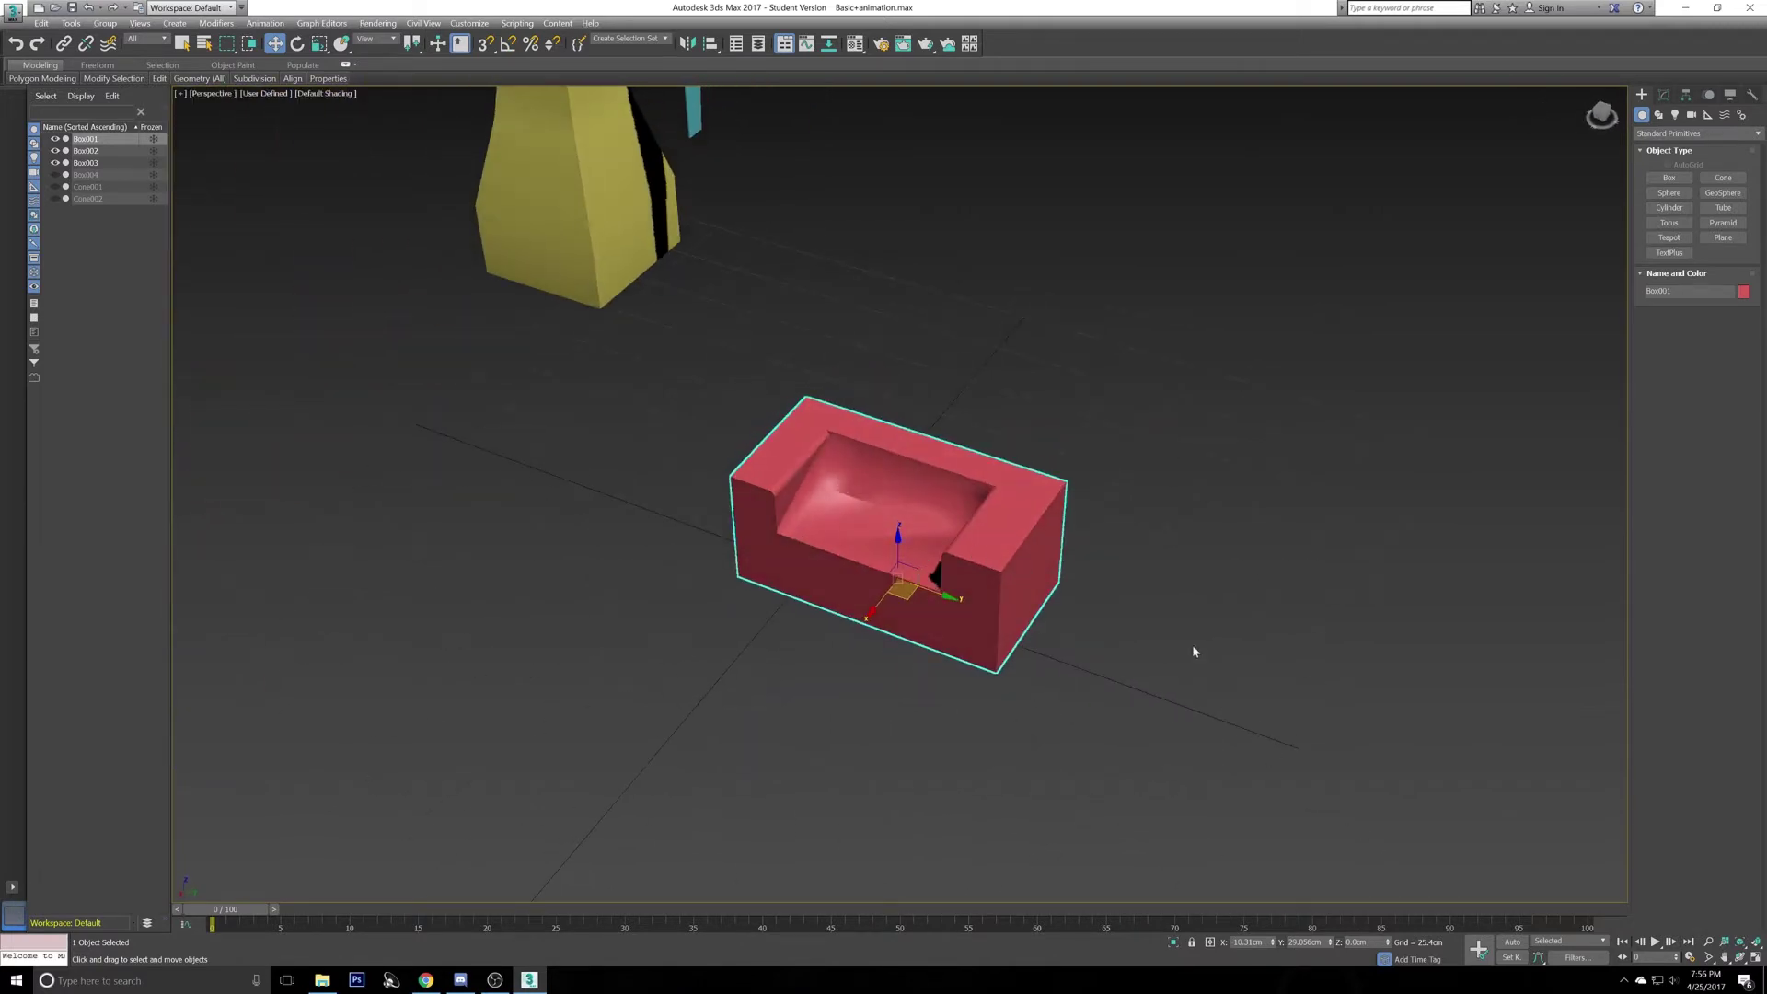
- With Auto Key off, reselect the red couch and try moving it a short distance along Y at frame 16
{"action": "left_click", "coordinate": [1121, 499]}
{"action": "key", "text": "q"}
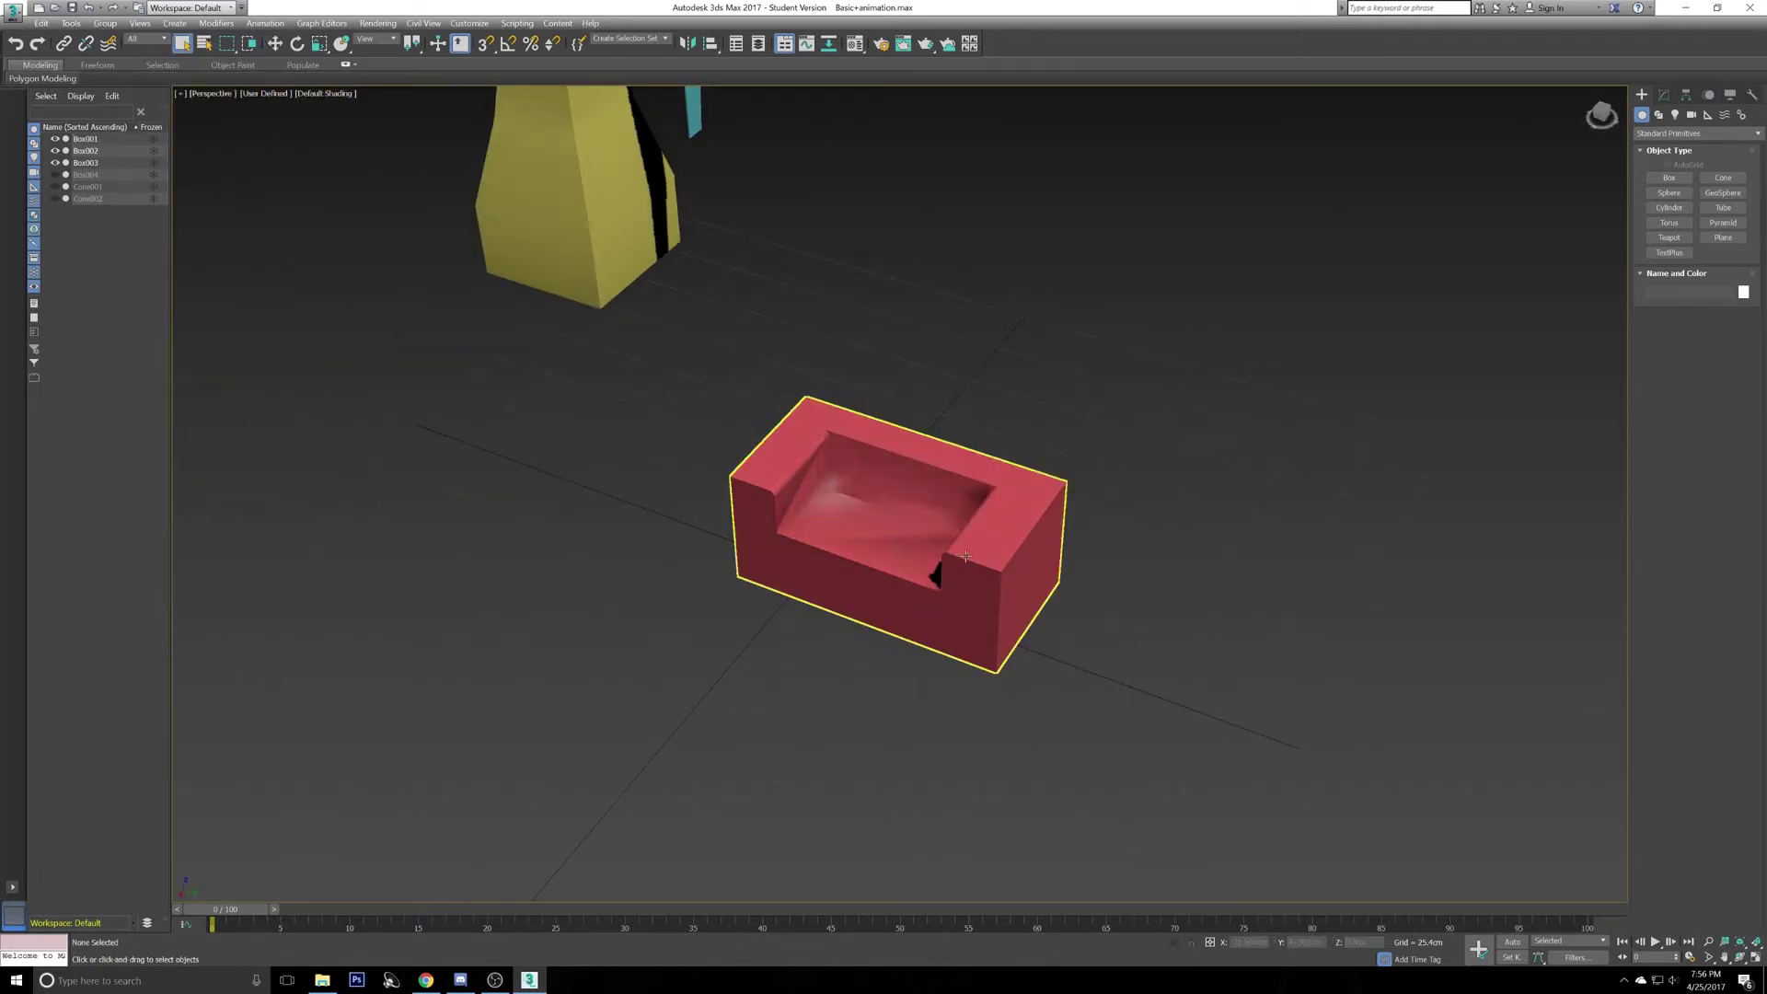
{"action": "left_click", "coordinate": [950, 538]}
{"action": "middle_click_drag", "start_coordinate": [951, 538], "coordinate": [914, 500], "text": "alt"}
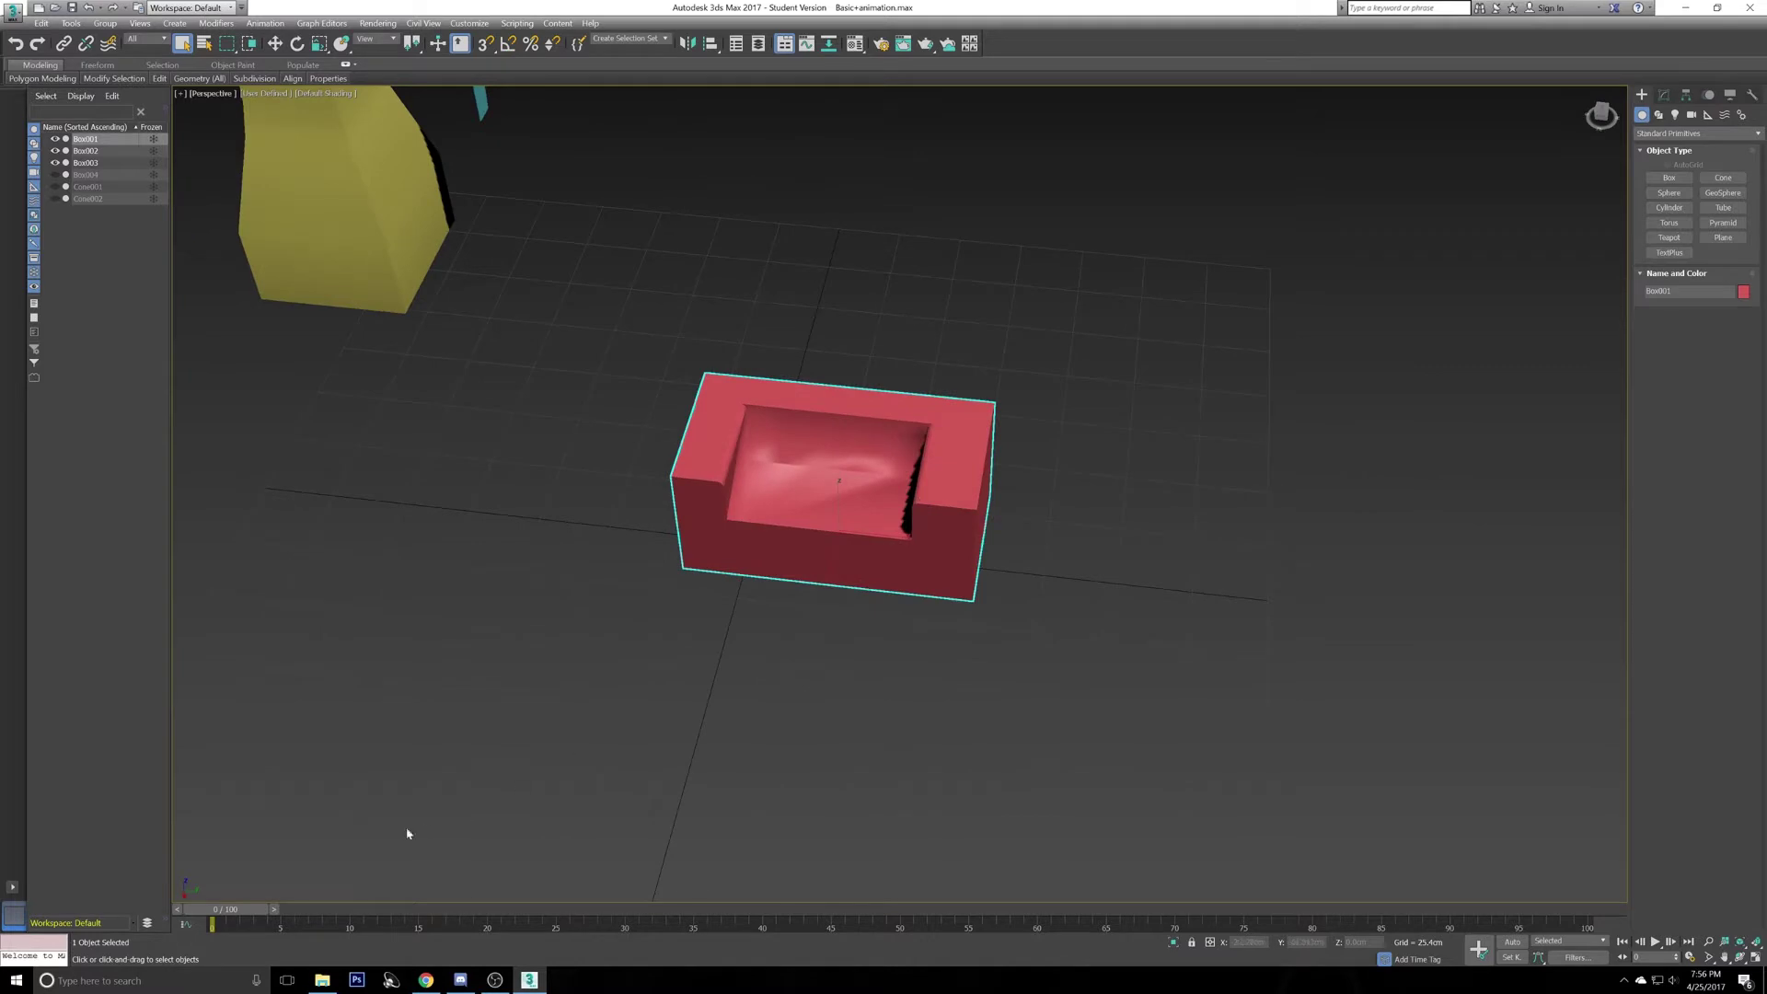
{"action": "key", "text": "w"}
{"action": "left_click_drag", "start_coordinate": [236, 909], "coordinate": [209, 867]}
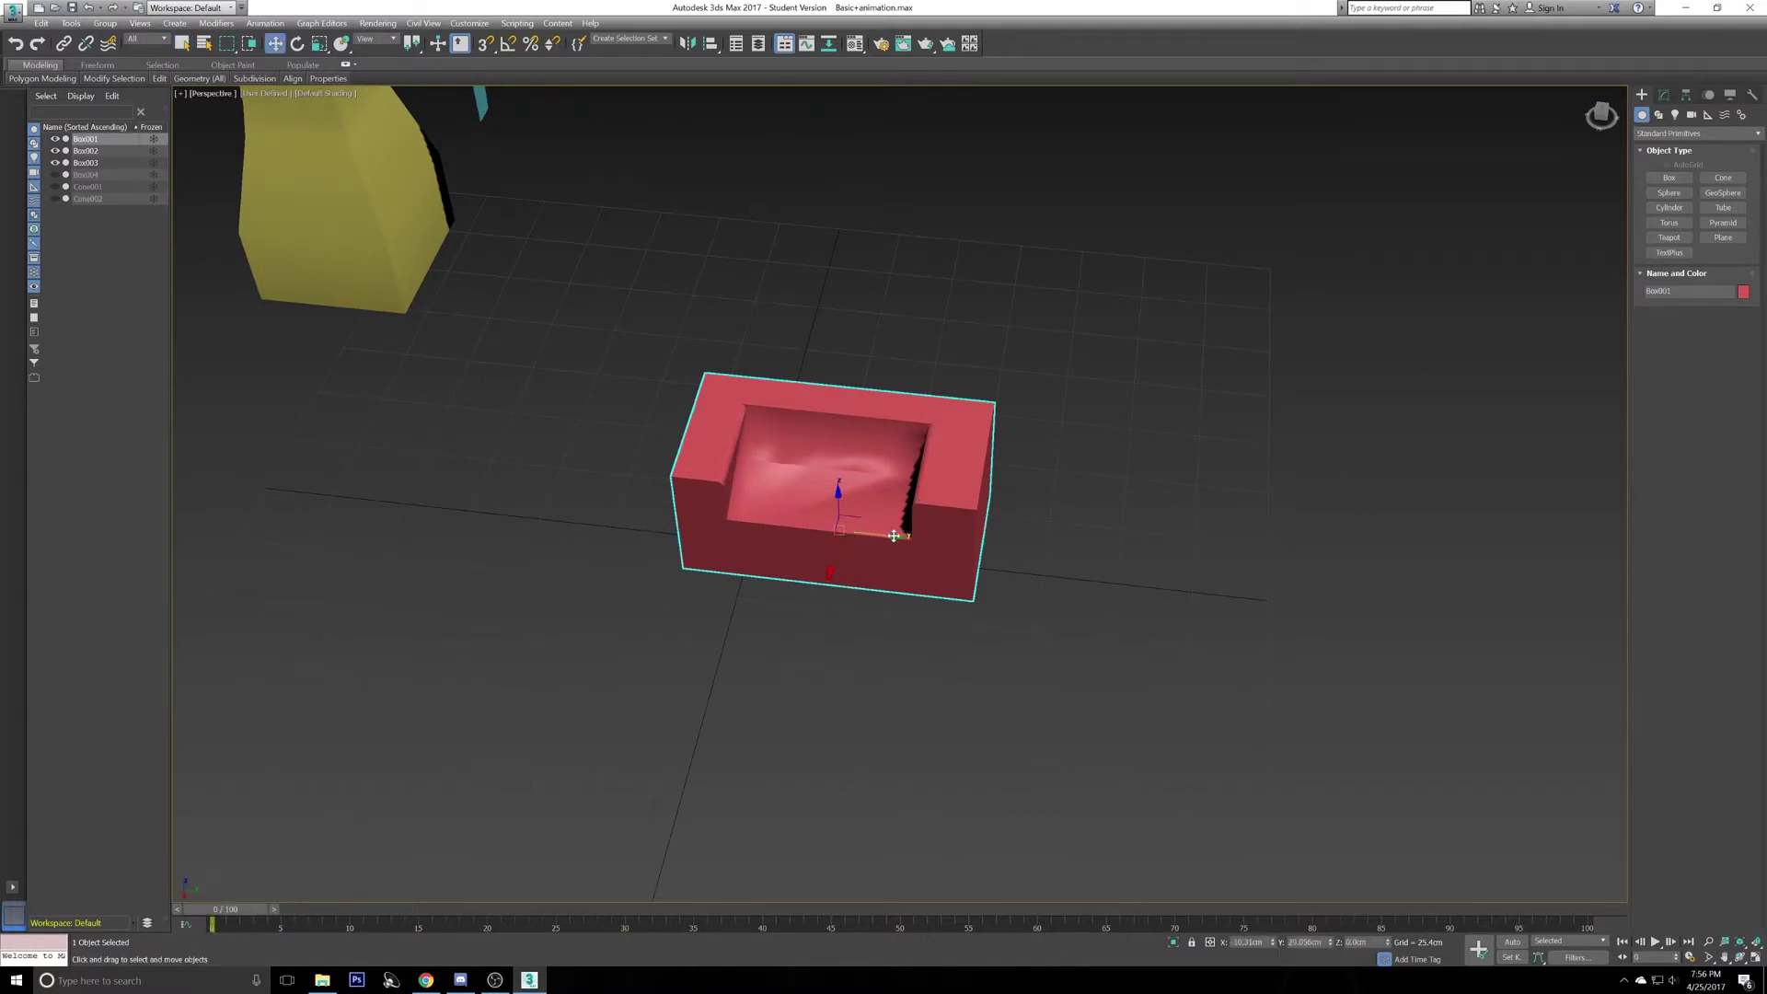
{"action": "left_click_drag", "start_coordinate": [262, 908], "coordinate": [474, 908]}
{"action": "left_click_drag", "start_coordinate": [919, 517], "coordinate": [939, 578]}
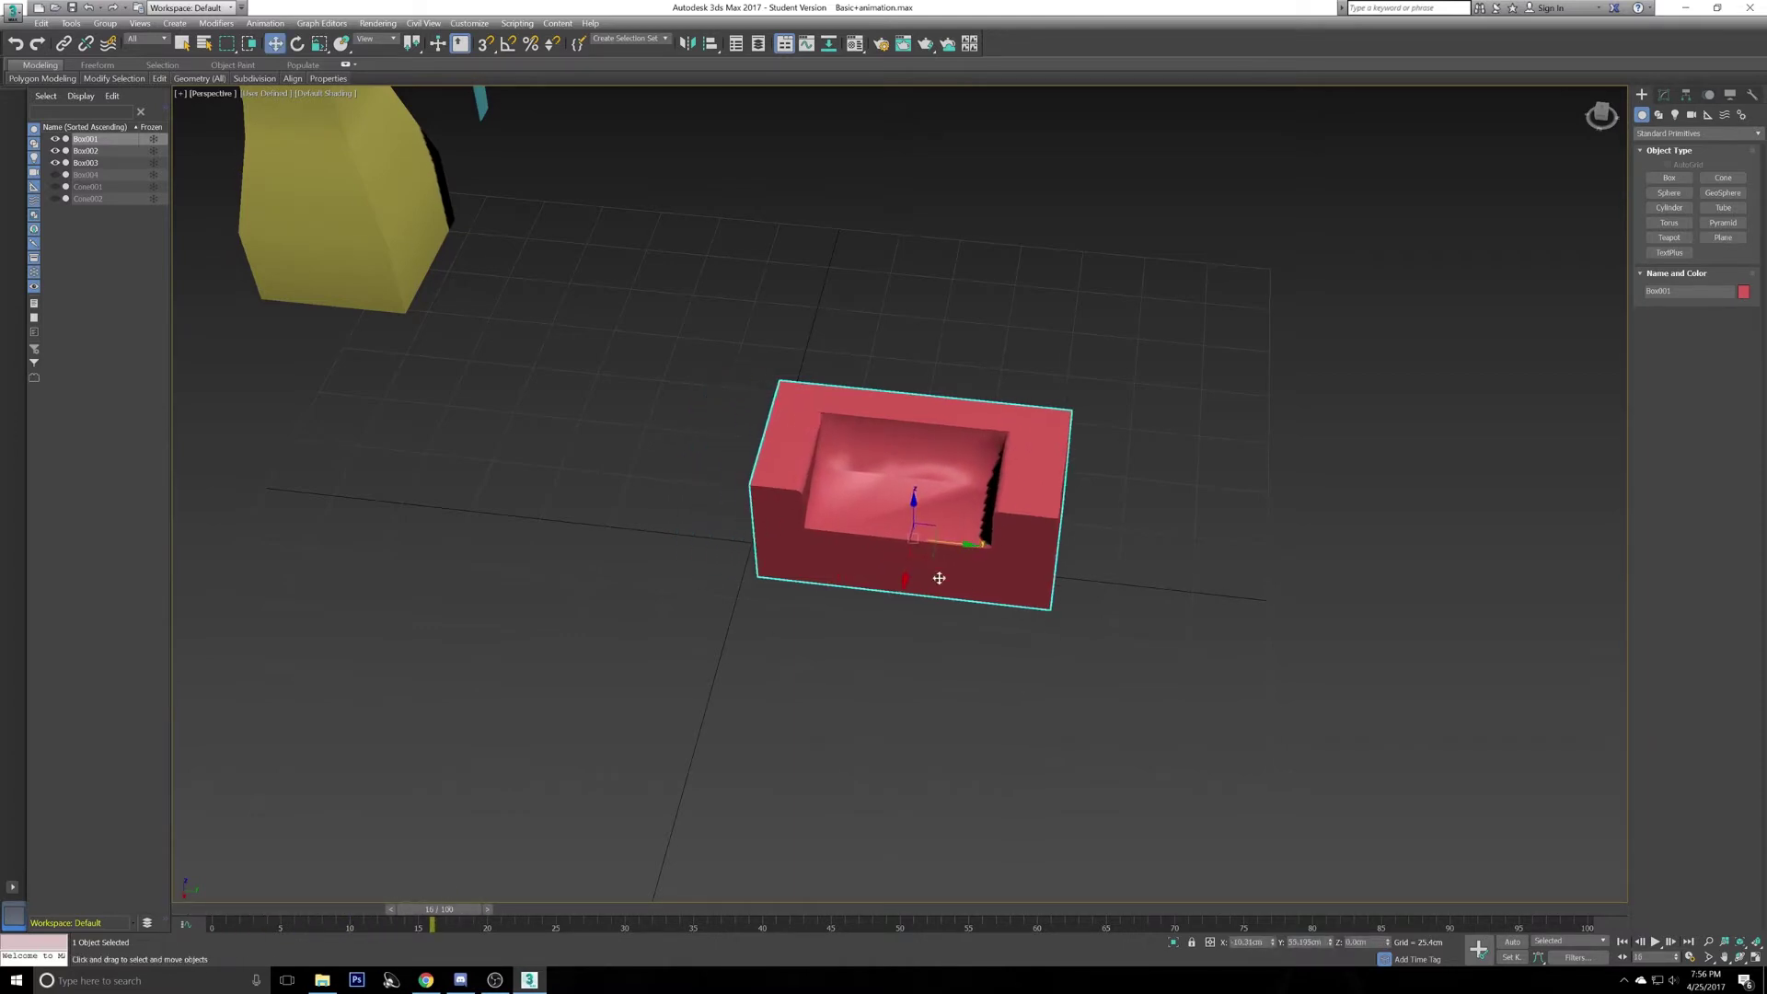
- Return the timeline to frame 0 and undo the red couch's last move
{"action": "left_click", "coordinate": [451, 900]}
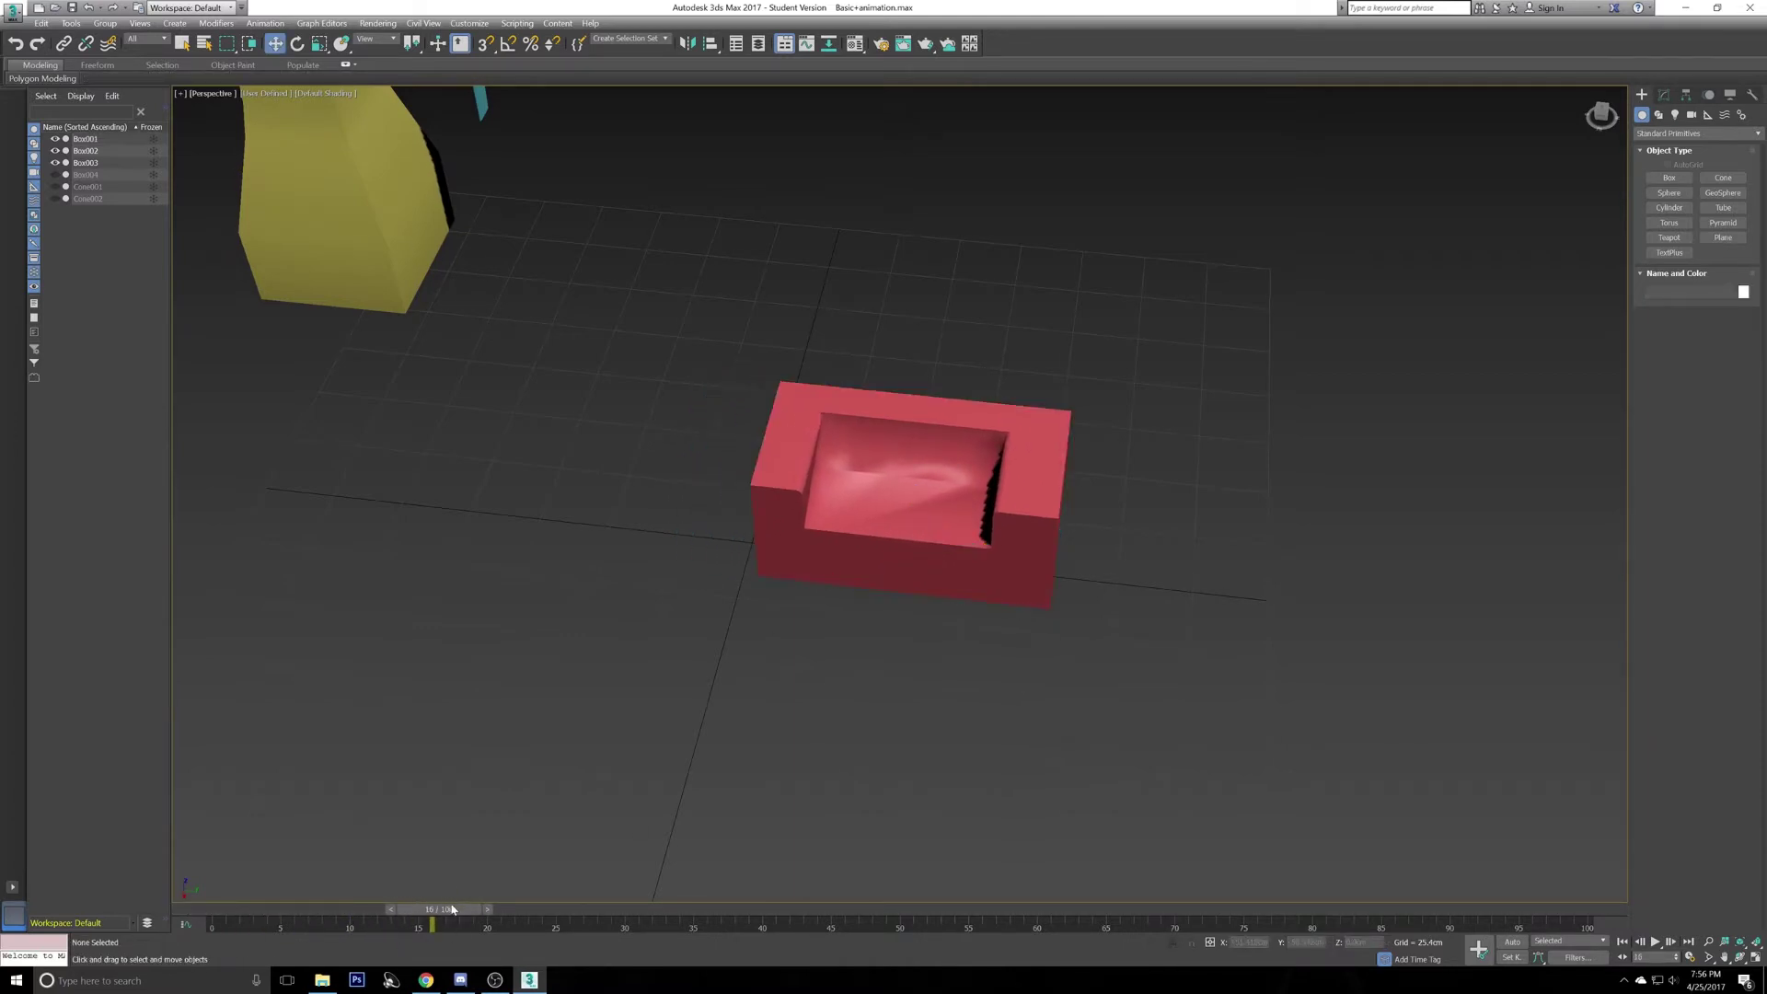
{"action": "left_click_drag", "start_coordinate": [451, 907], "coordinate": [214, 909]}
{"action": "left_click", "coordinate": [943, 507]}
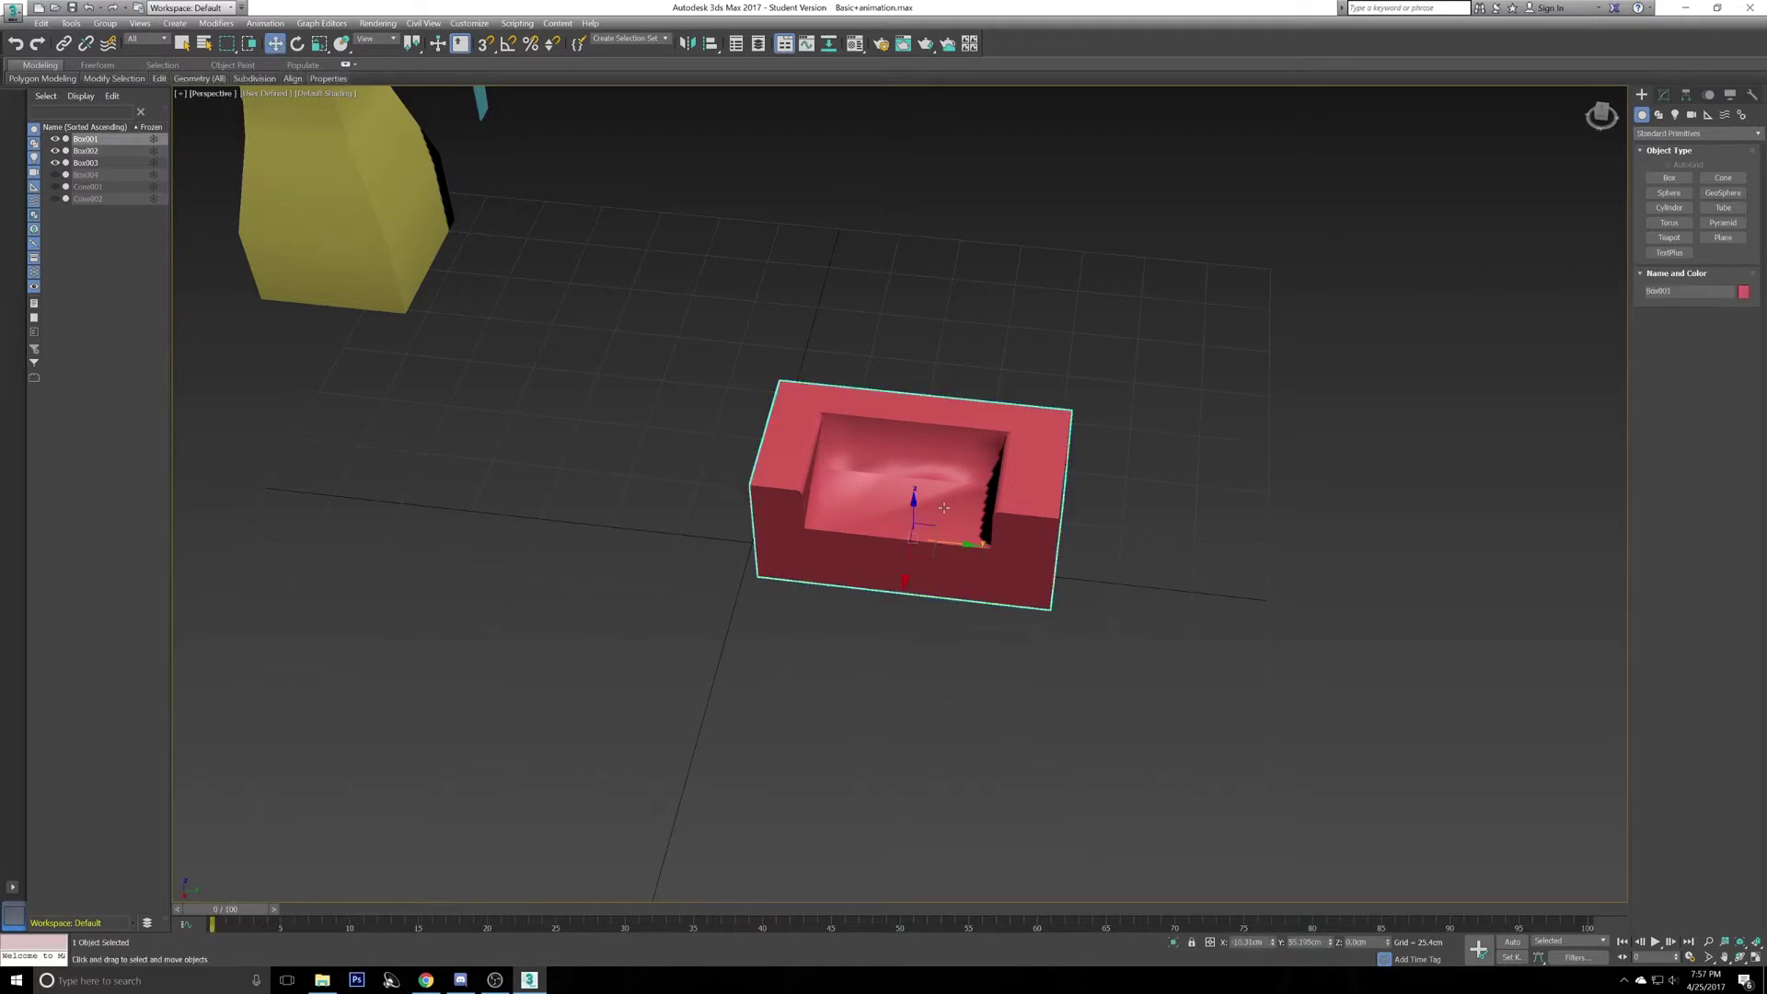
{"action": "key", "text": "ctrl+z"}
- Keep the red couch selected at frame 0 and turn on Auto Key mode
{"action": "left_click", "coordinate": [902, 677]}
{"action": "middle_click_drag", "start_coordinate": [875, 623], "coordinate": [893, 586], "text": "alt"}
{"action": "middle_click_drag", "start_coordinate": [884, 478], "coordinate": [728, 408], "text": "alt"}
{"action": "left_click", "coordinate": [728, 408]}
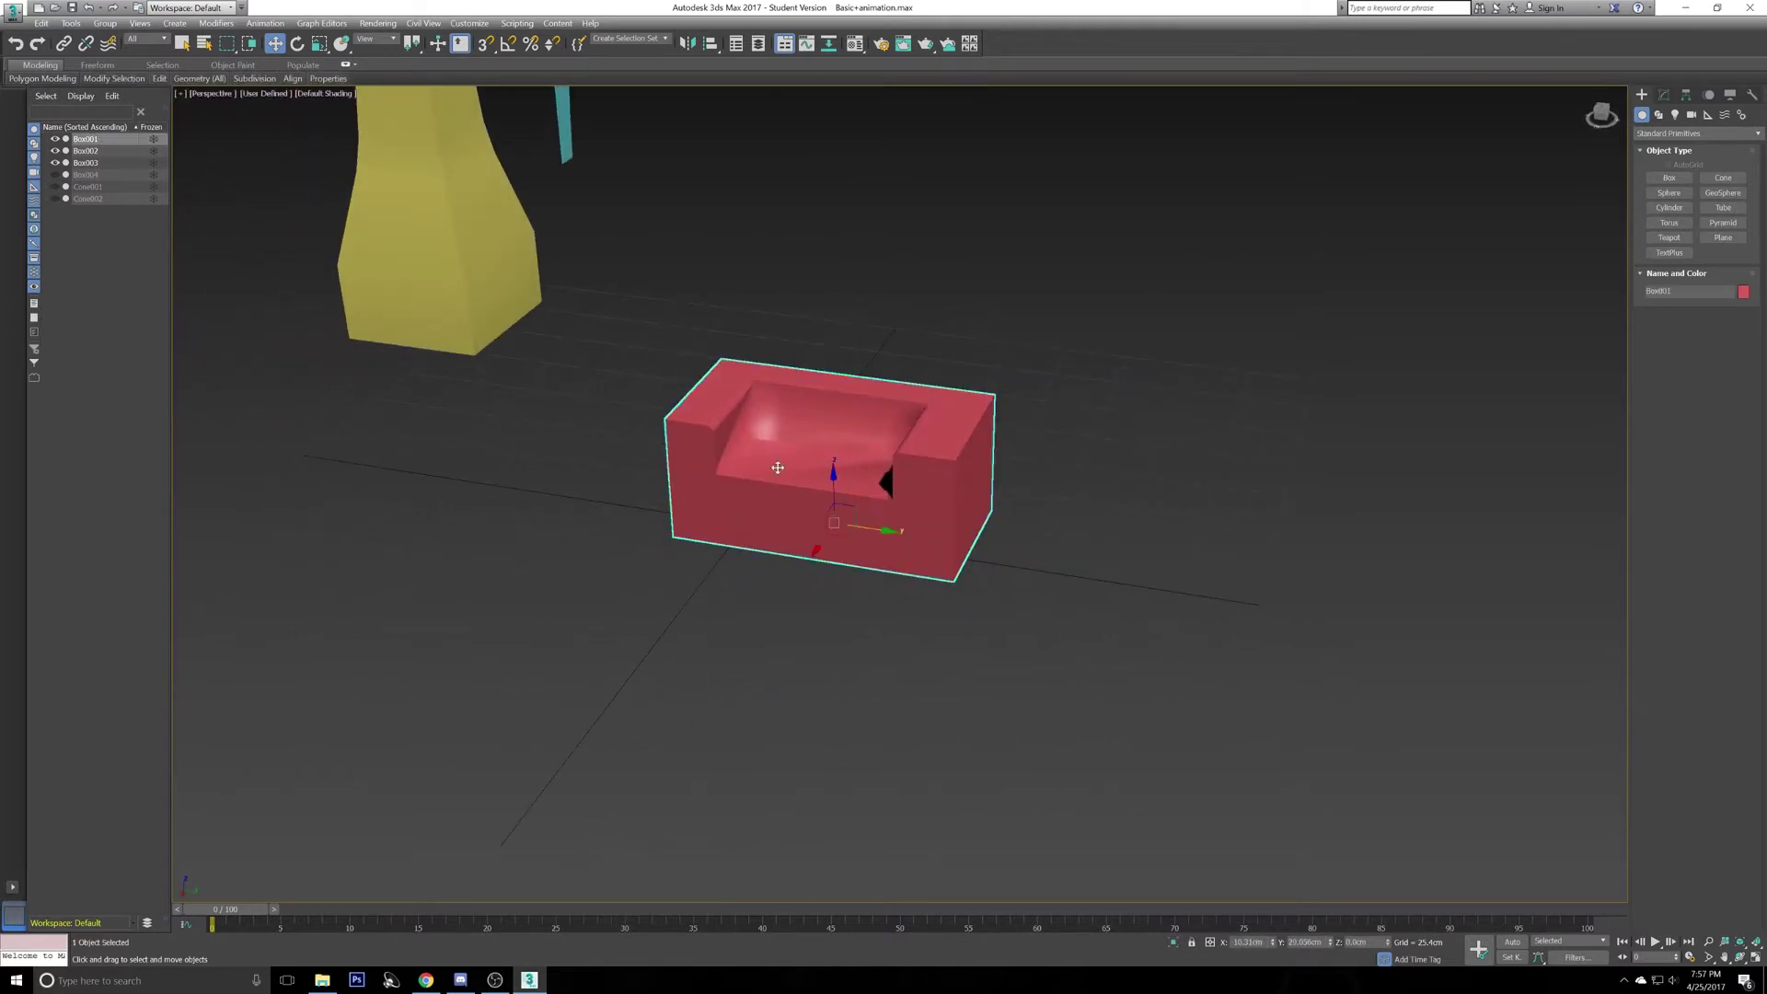
{"action": "middle_click_drag", "start_coordinate": [778, 468], "coordinate": [916, 520], "text": "alt"}
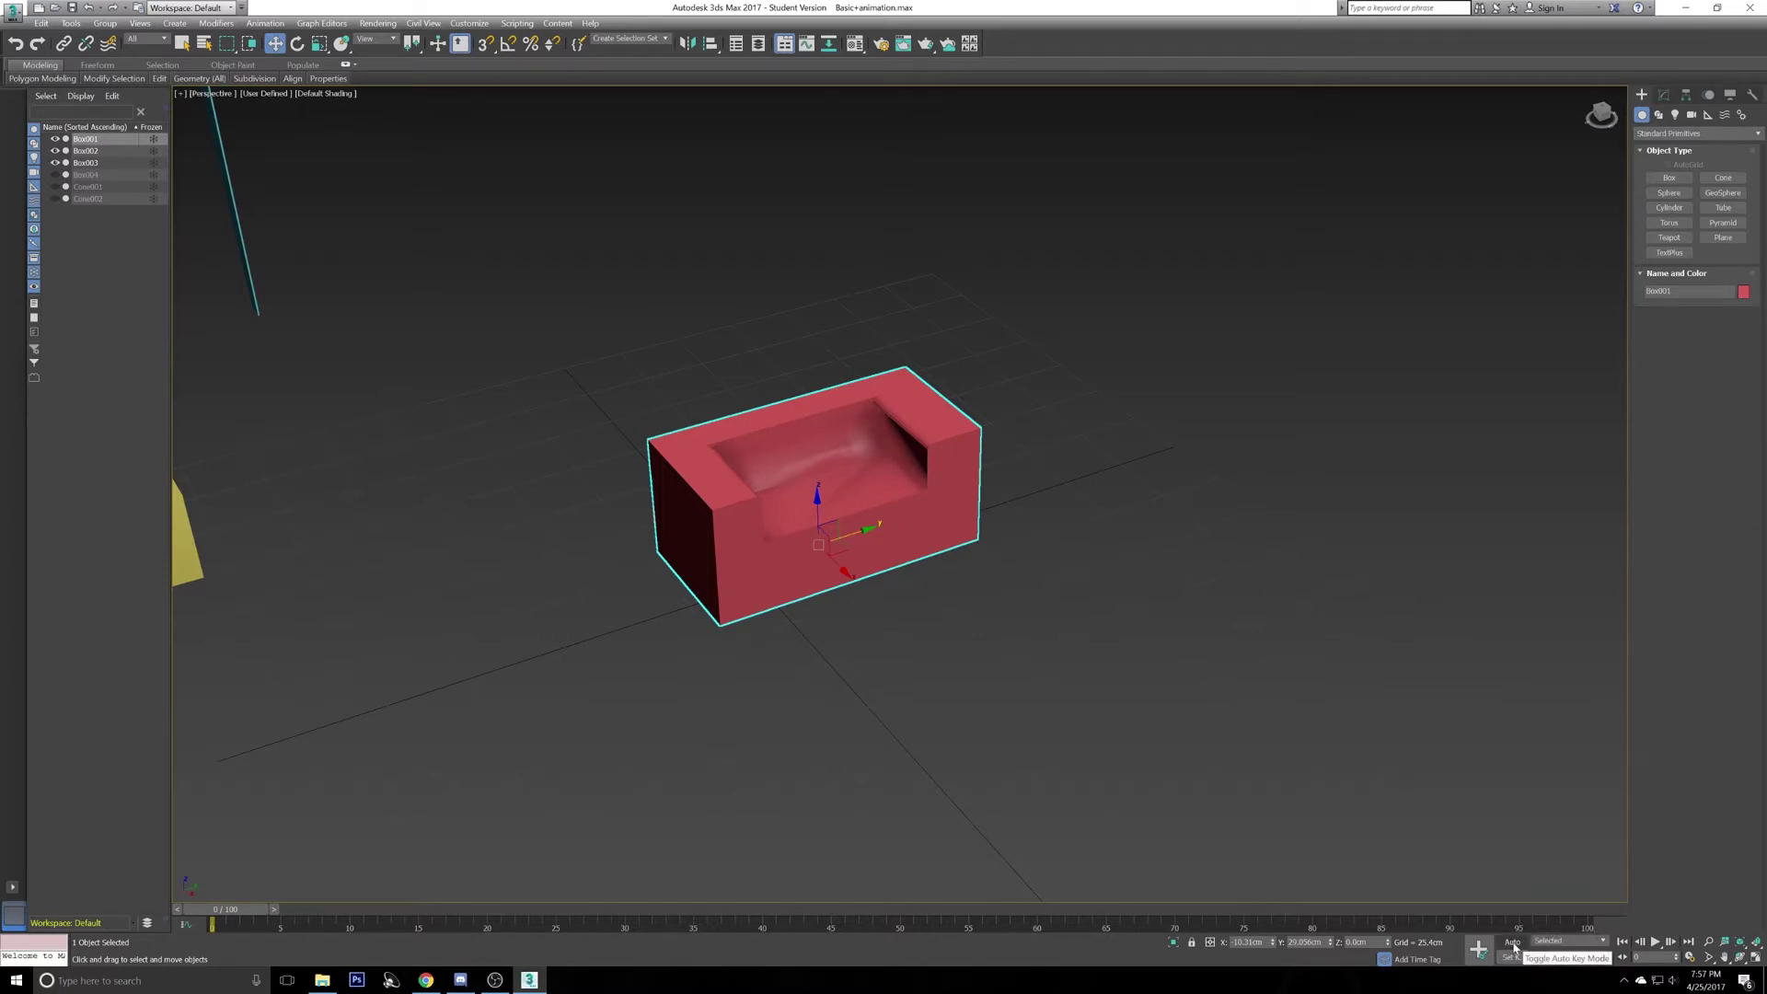
{"action": "left_click", "coordinate": [1513, 943]}
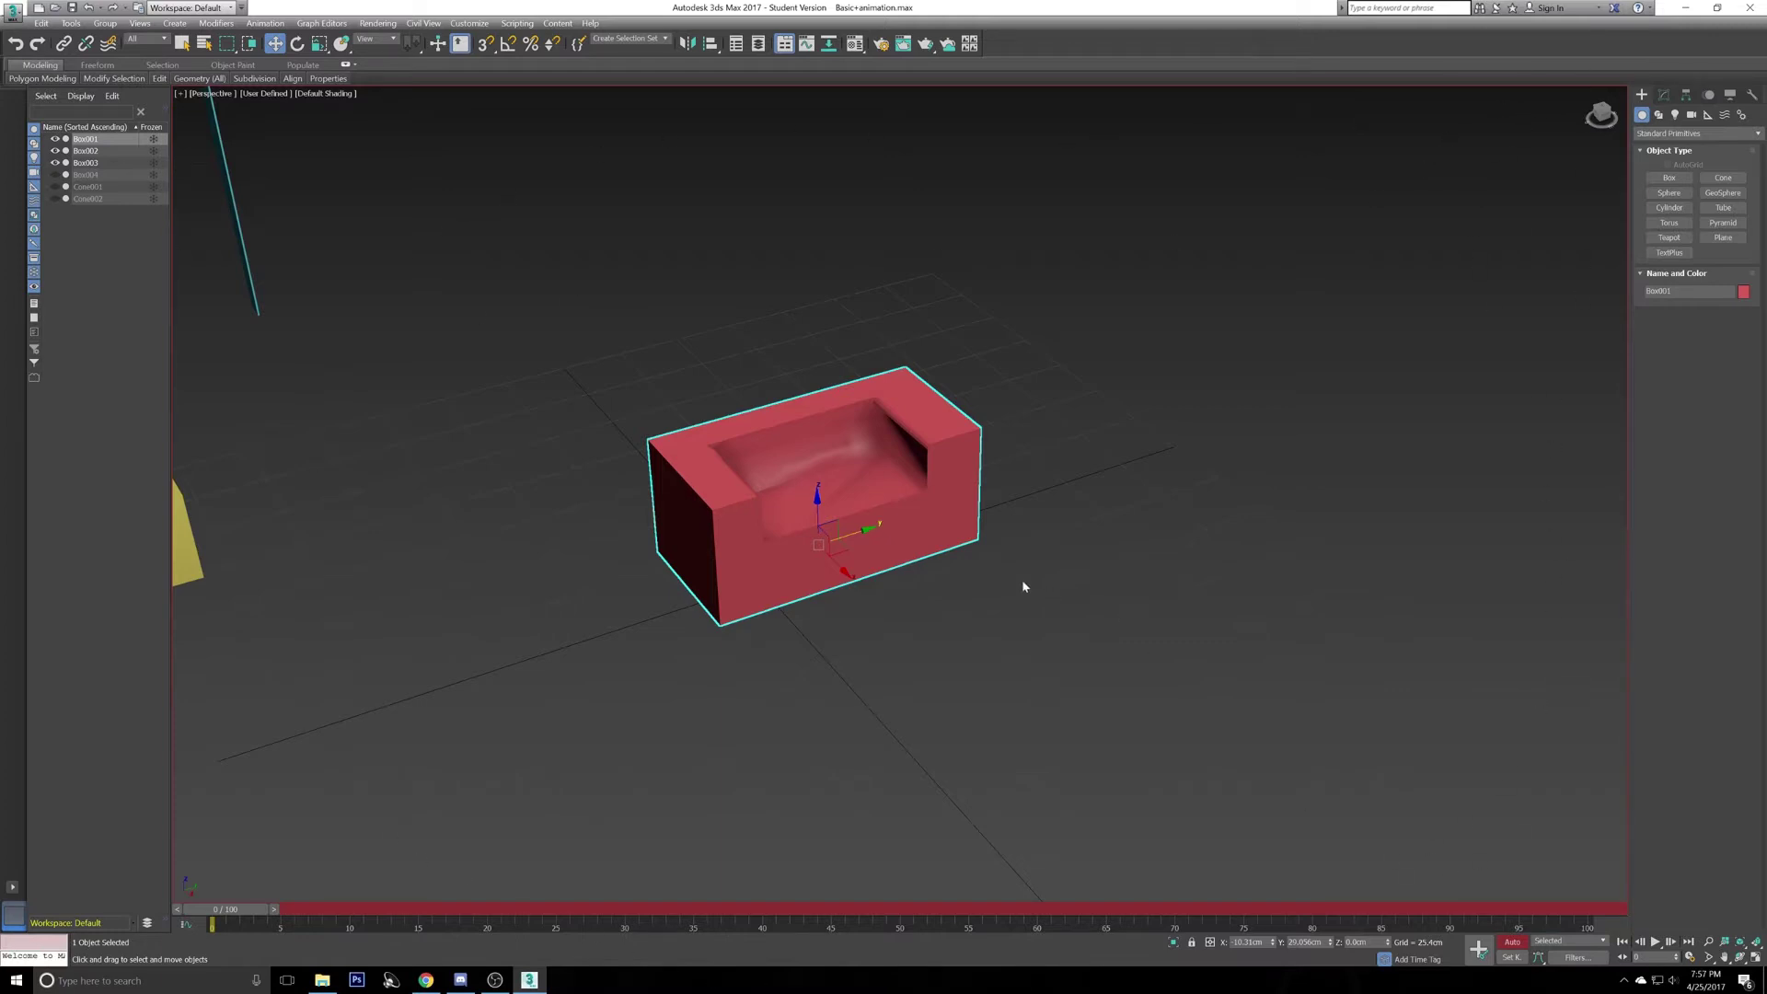
- Move the red couch in the XY plane to a starting position near the world origin at frame 0
{"action": "middle_click_drag", "start_coordinate": [904, 578], "coordinate": [863, 578], "text": "alt"}
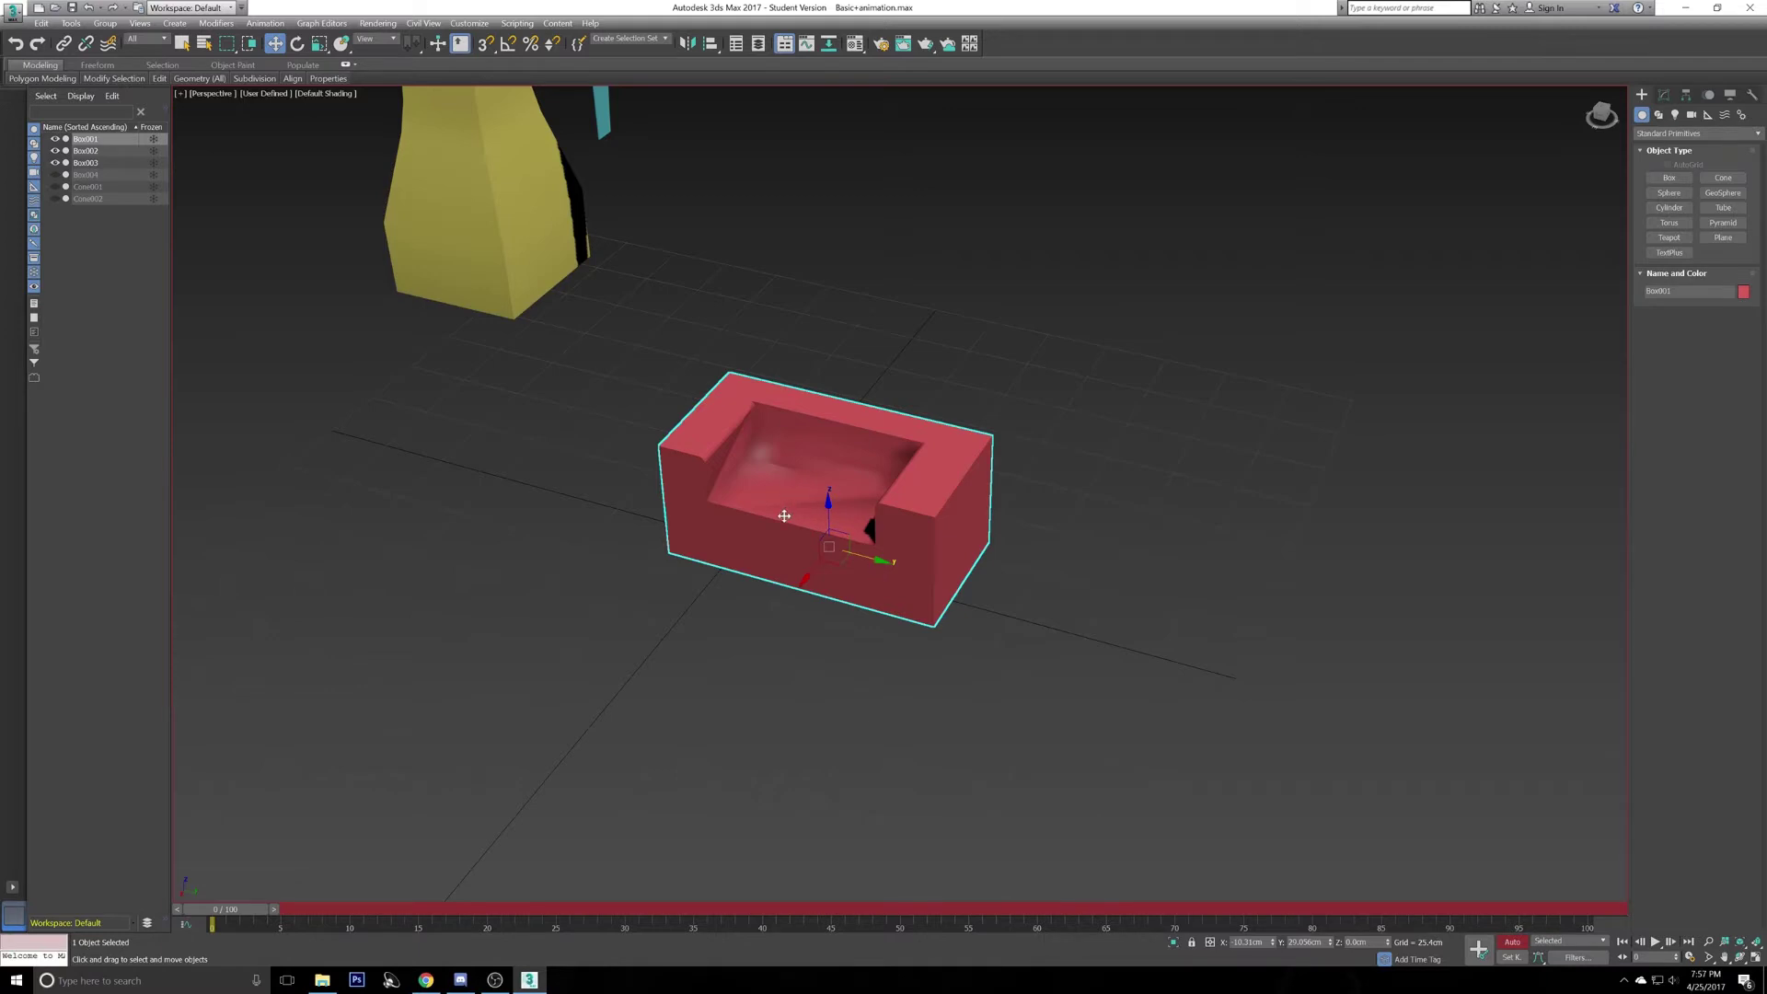
{"action": "middle_click_drag", "start_coordinate": [759, 511], "coordinate": [738, 505]}
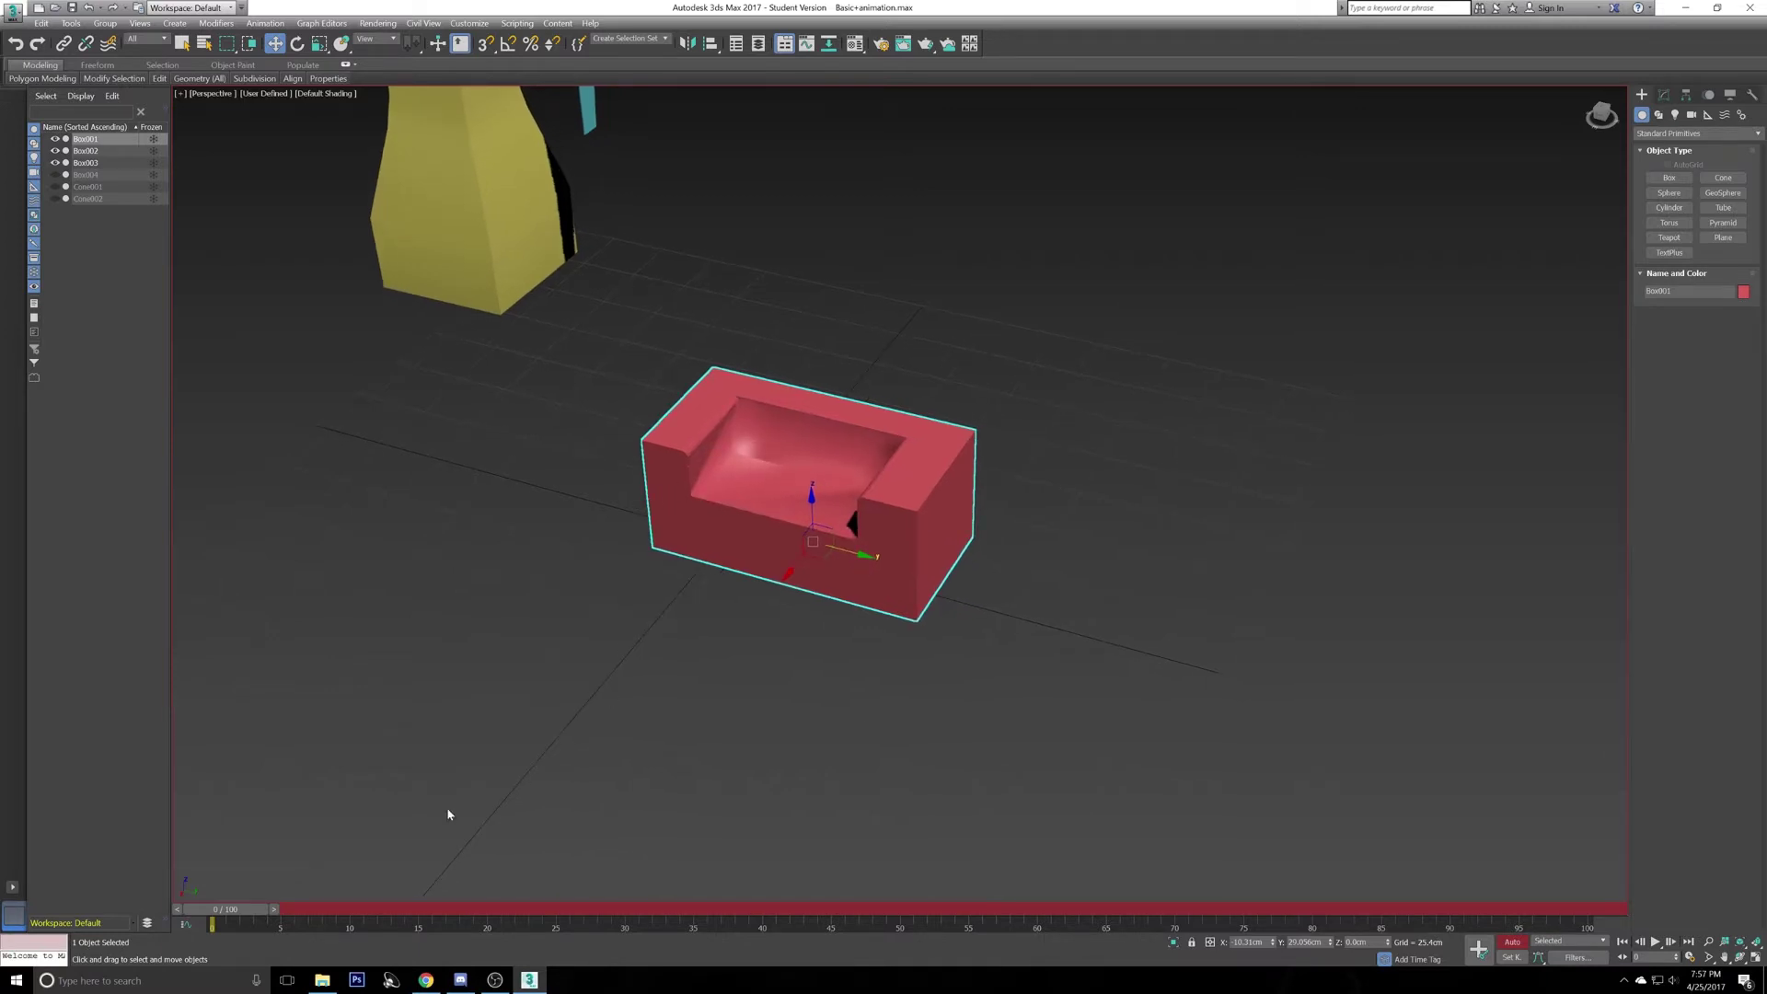
{"action": "middle_click_drag", "start_coordinate": [218, 858], "coordinate": [480, 669], "text": "alt"}
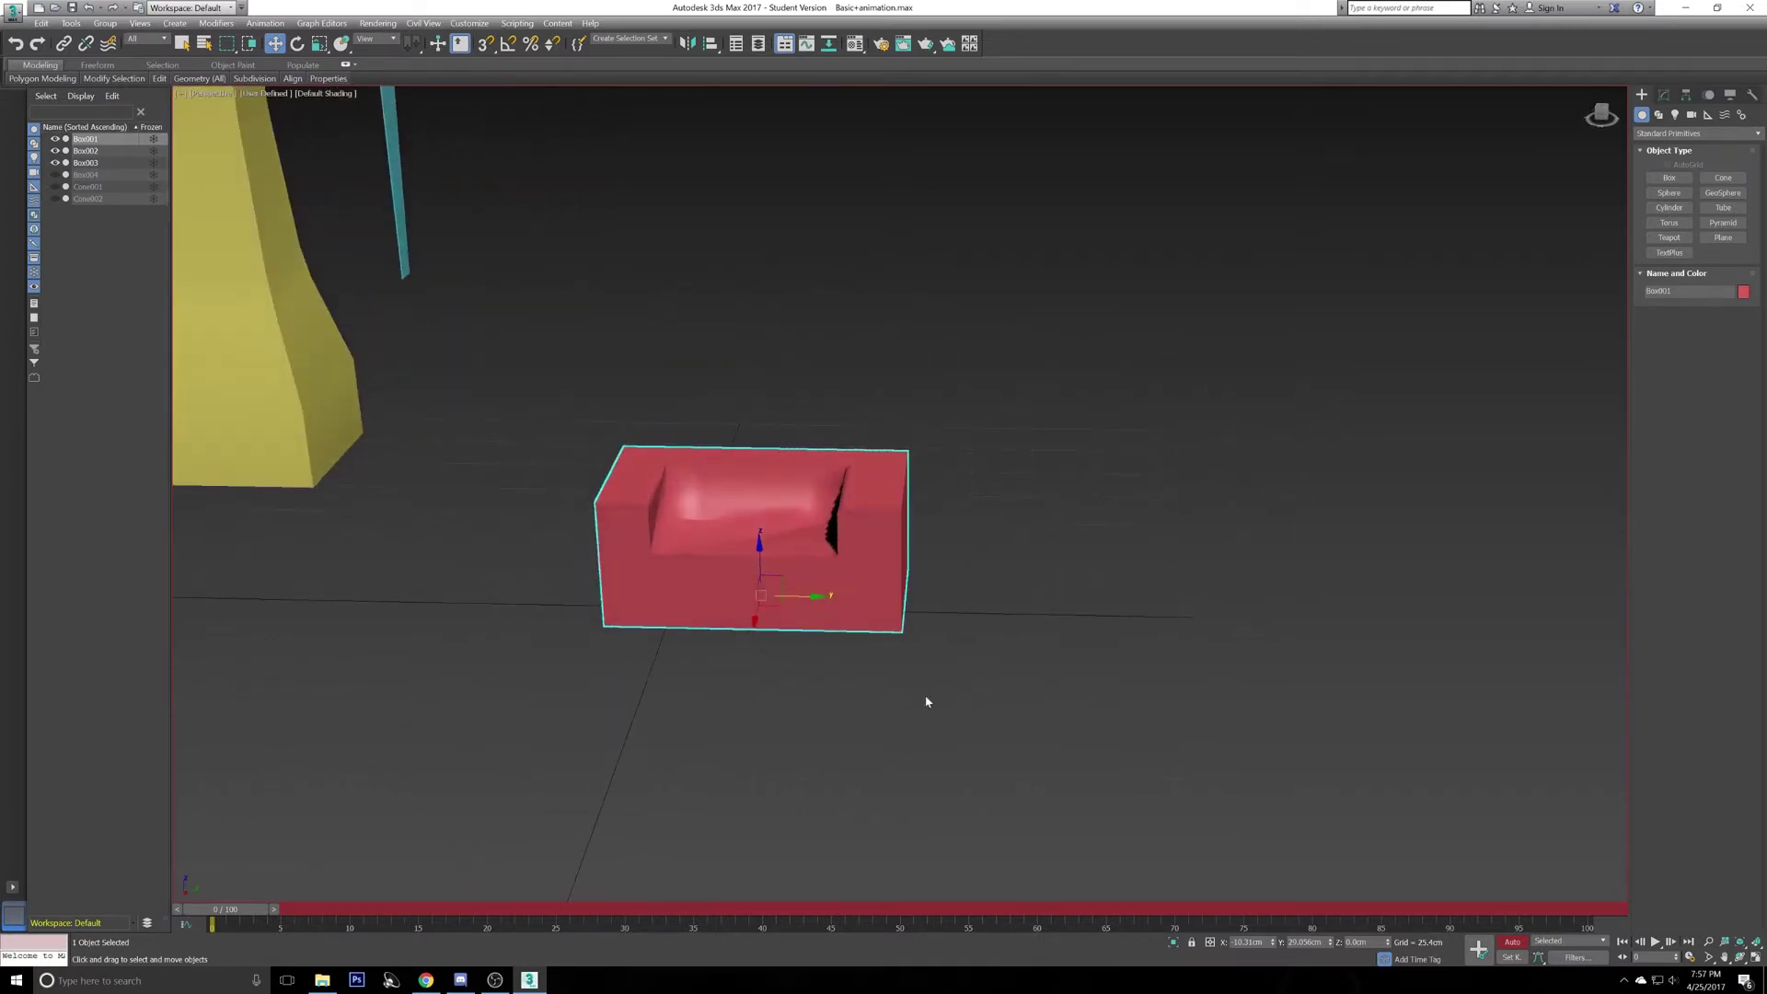
{"action": "middle_click_drag", "start_coordinate": [778, 602], "coordinate": [747, 546], "text": "alt"}
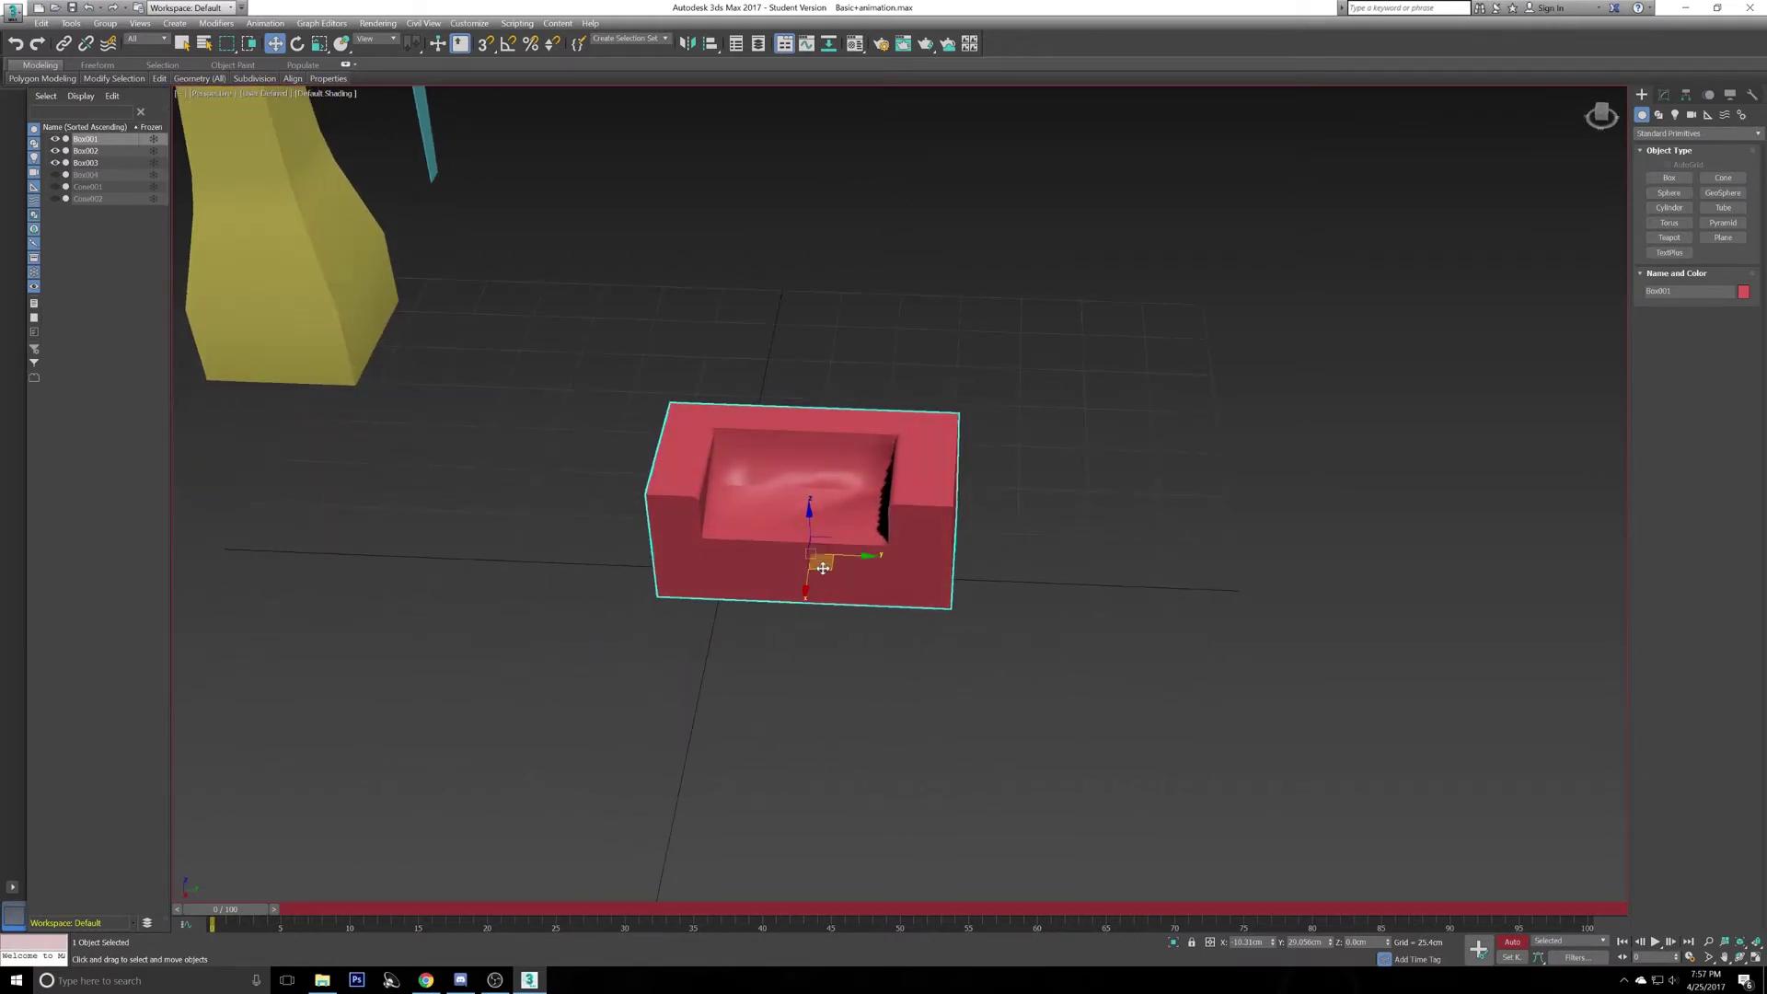
{"action": "left_click_drag", "start_coordinate": [822, 568], "coordinate": [740, 586]}
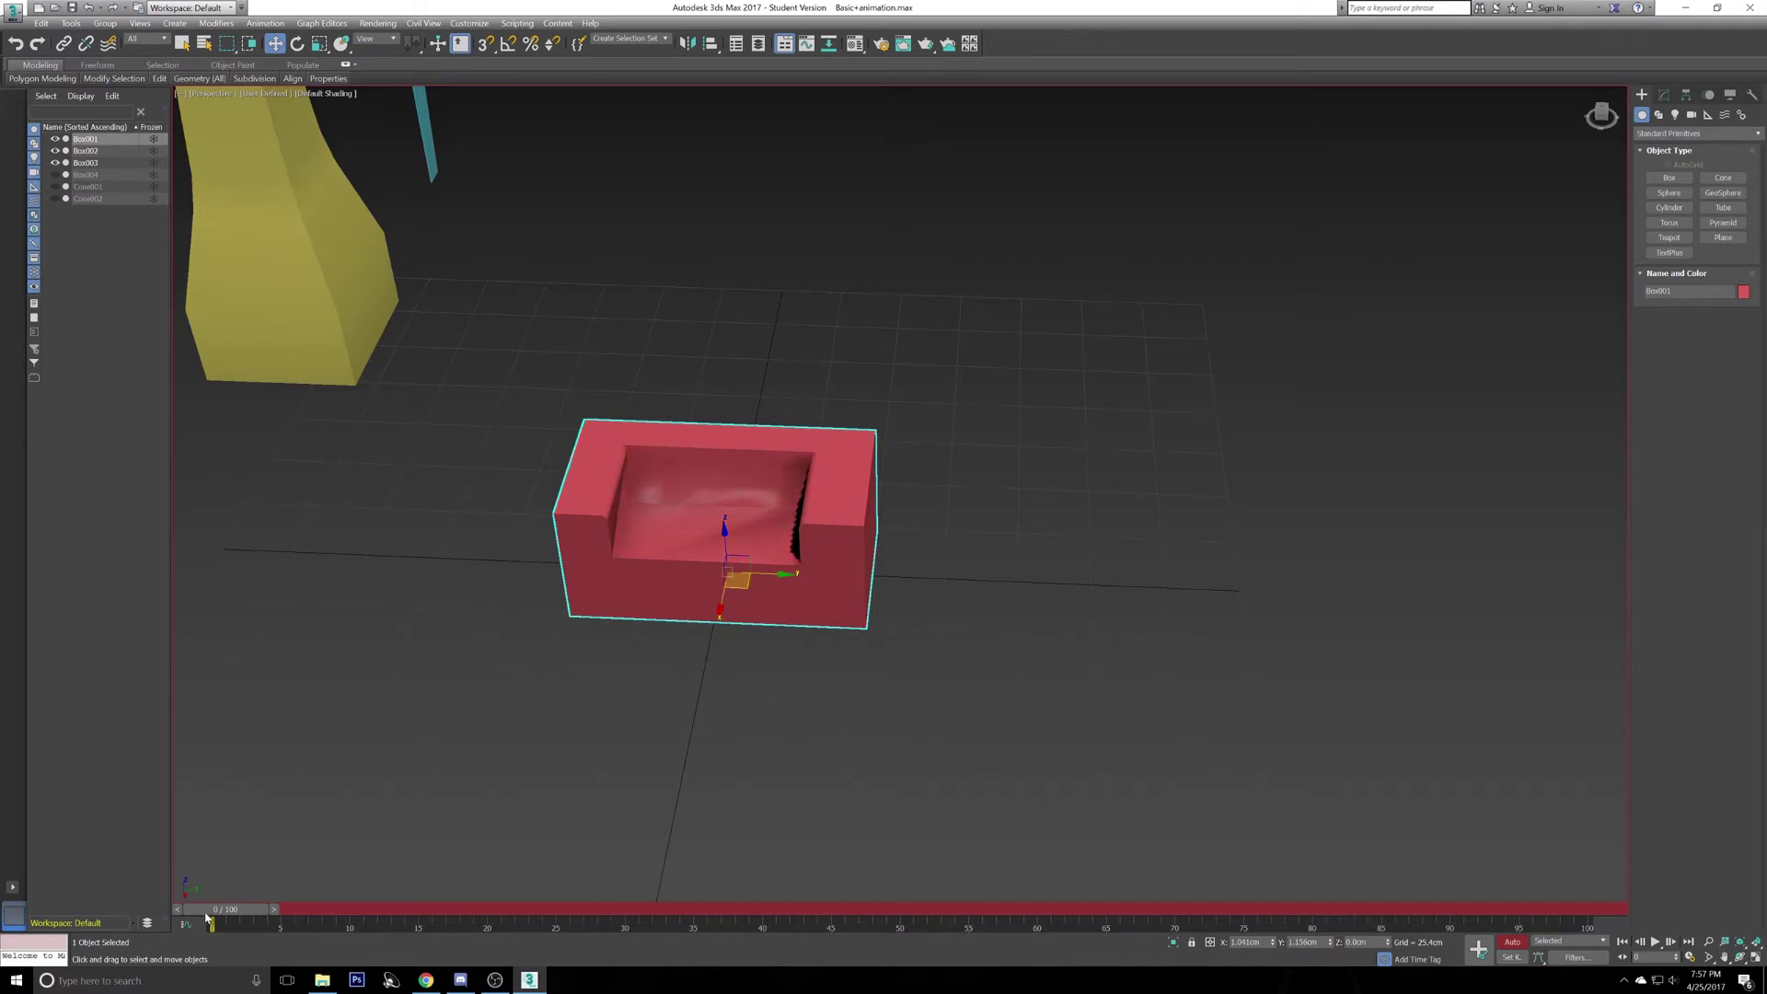
- At frame 60, move the red couch along positive Y to about 184.5 cm, and turn off Auto Key mode
{"action": "left_click_drag", "start_coordinate": [207, 918], "coordinate": [1018, 865]}
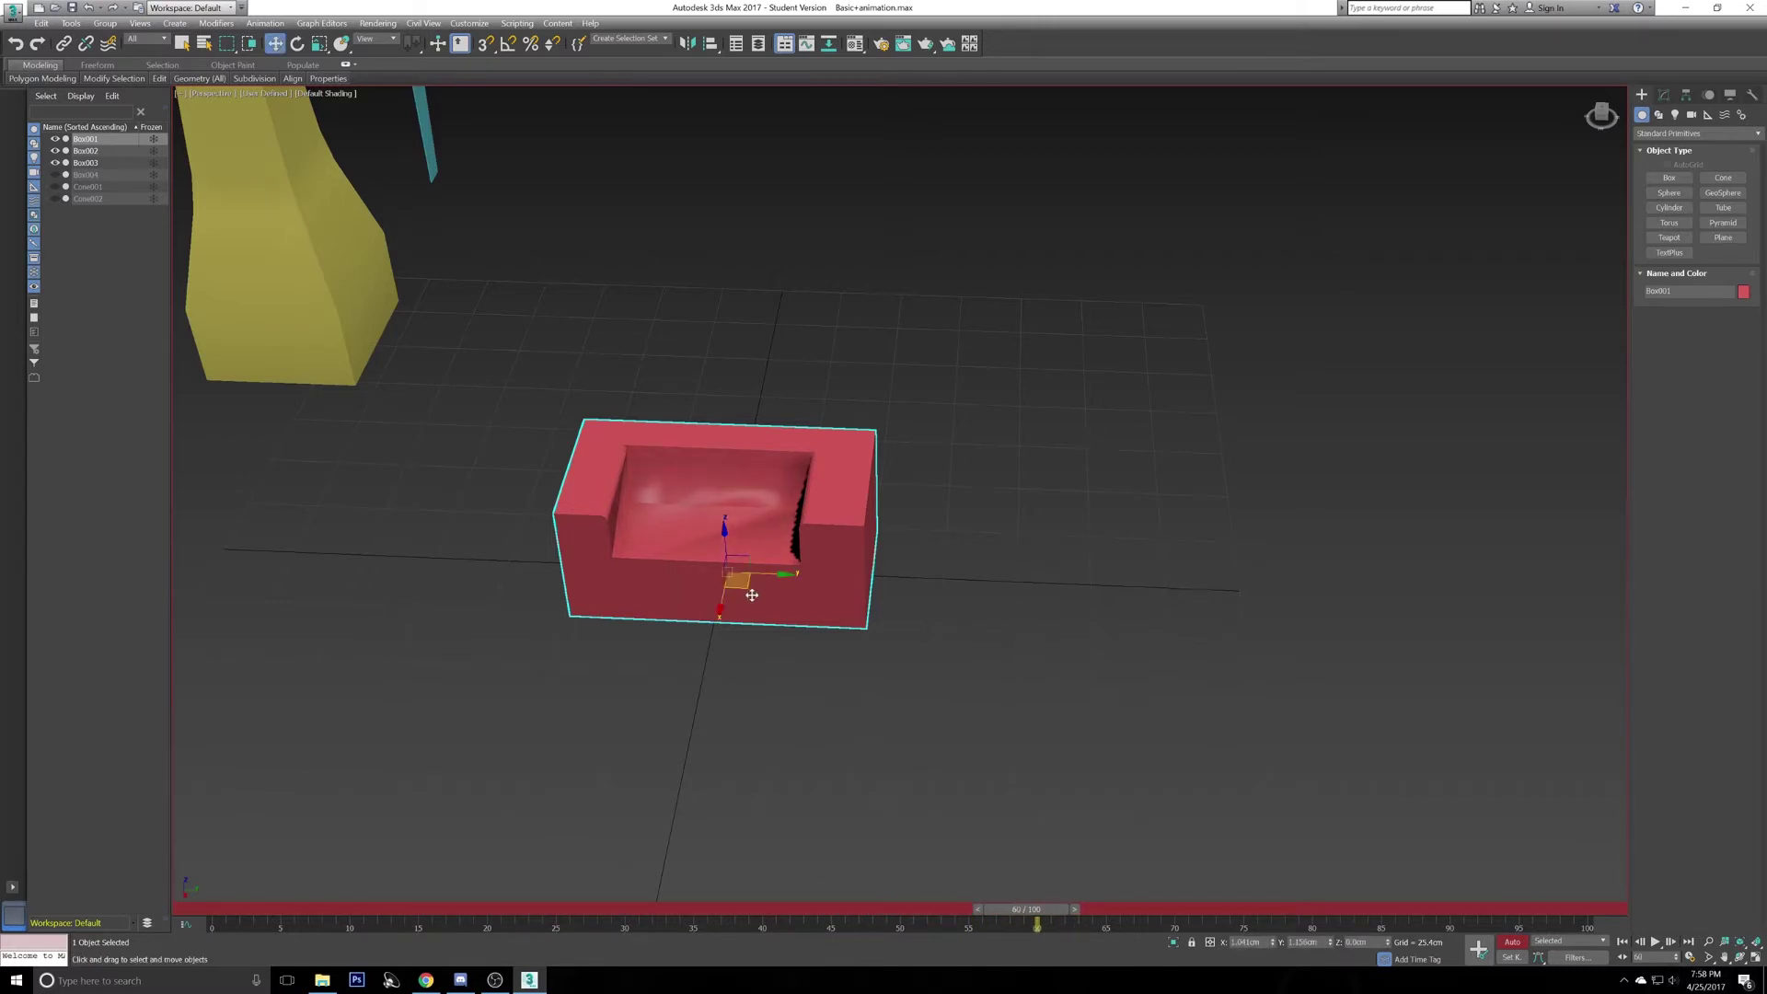
{"action": "middle_click_drag", "start_coordinate": [752, 594], "coordinate": [849, 601], "text": "alt"}
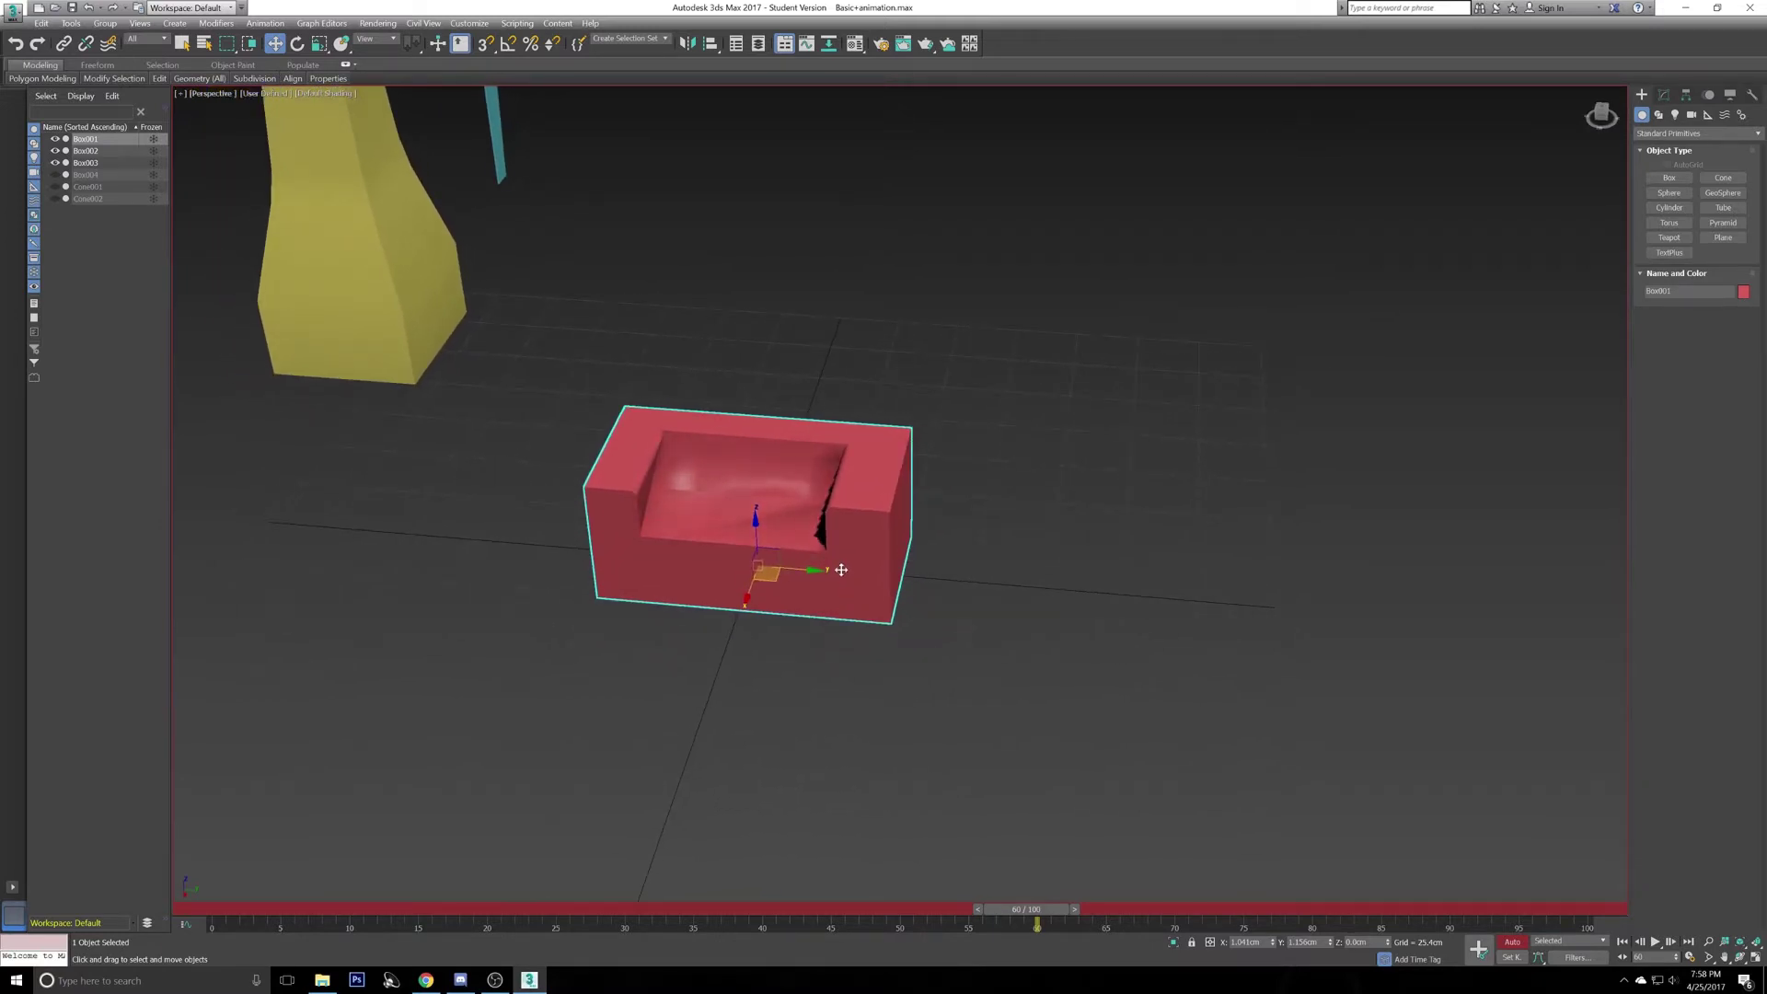
{"action": "left_click_drag", "start_coordinate": [809, 572], "coordinate": [1355, 582]}
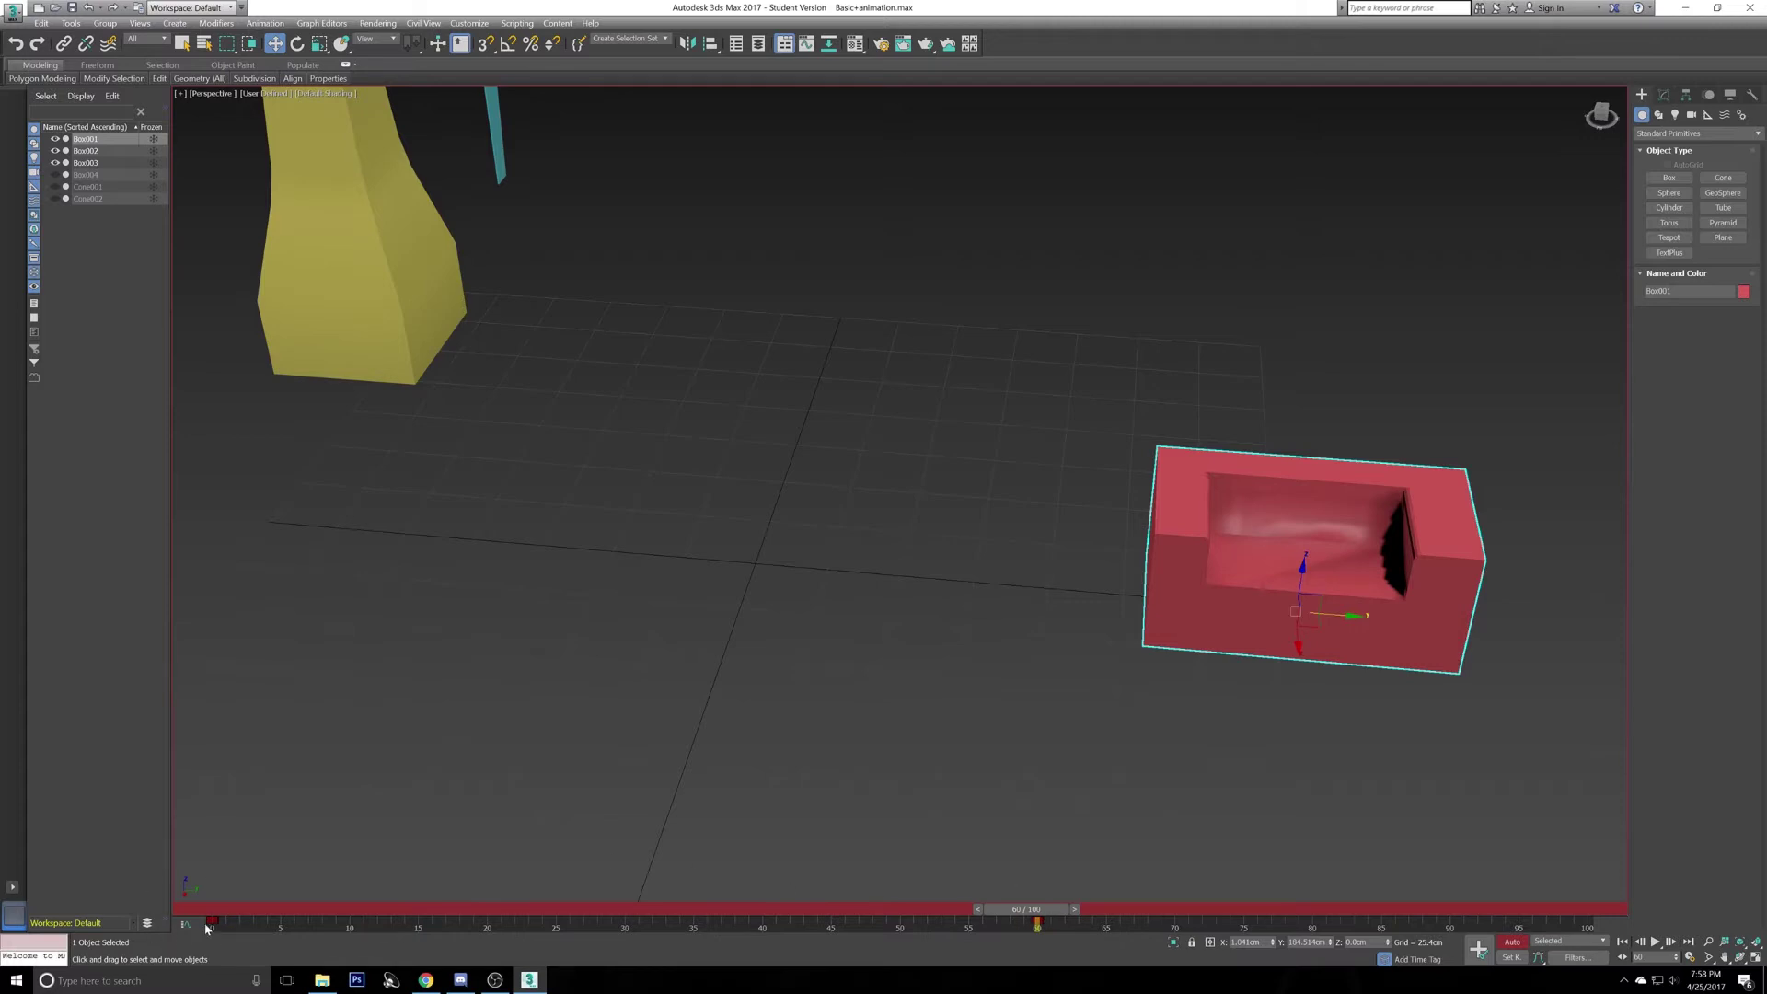
{"action": "left_click", "coordinate": [1514, 946]}
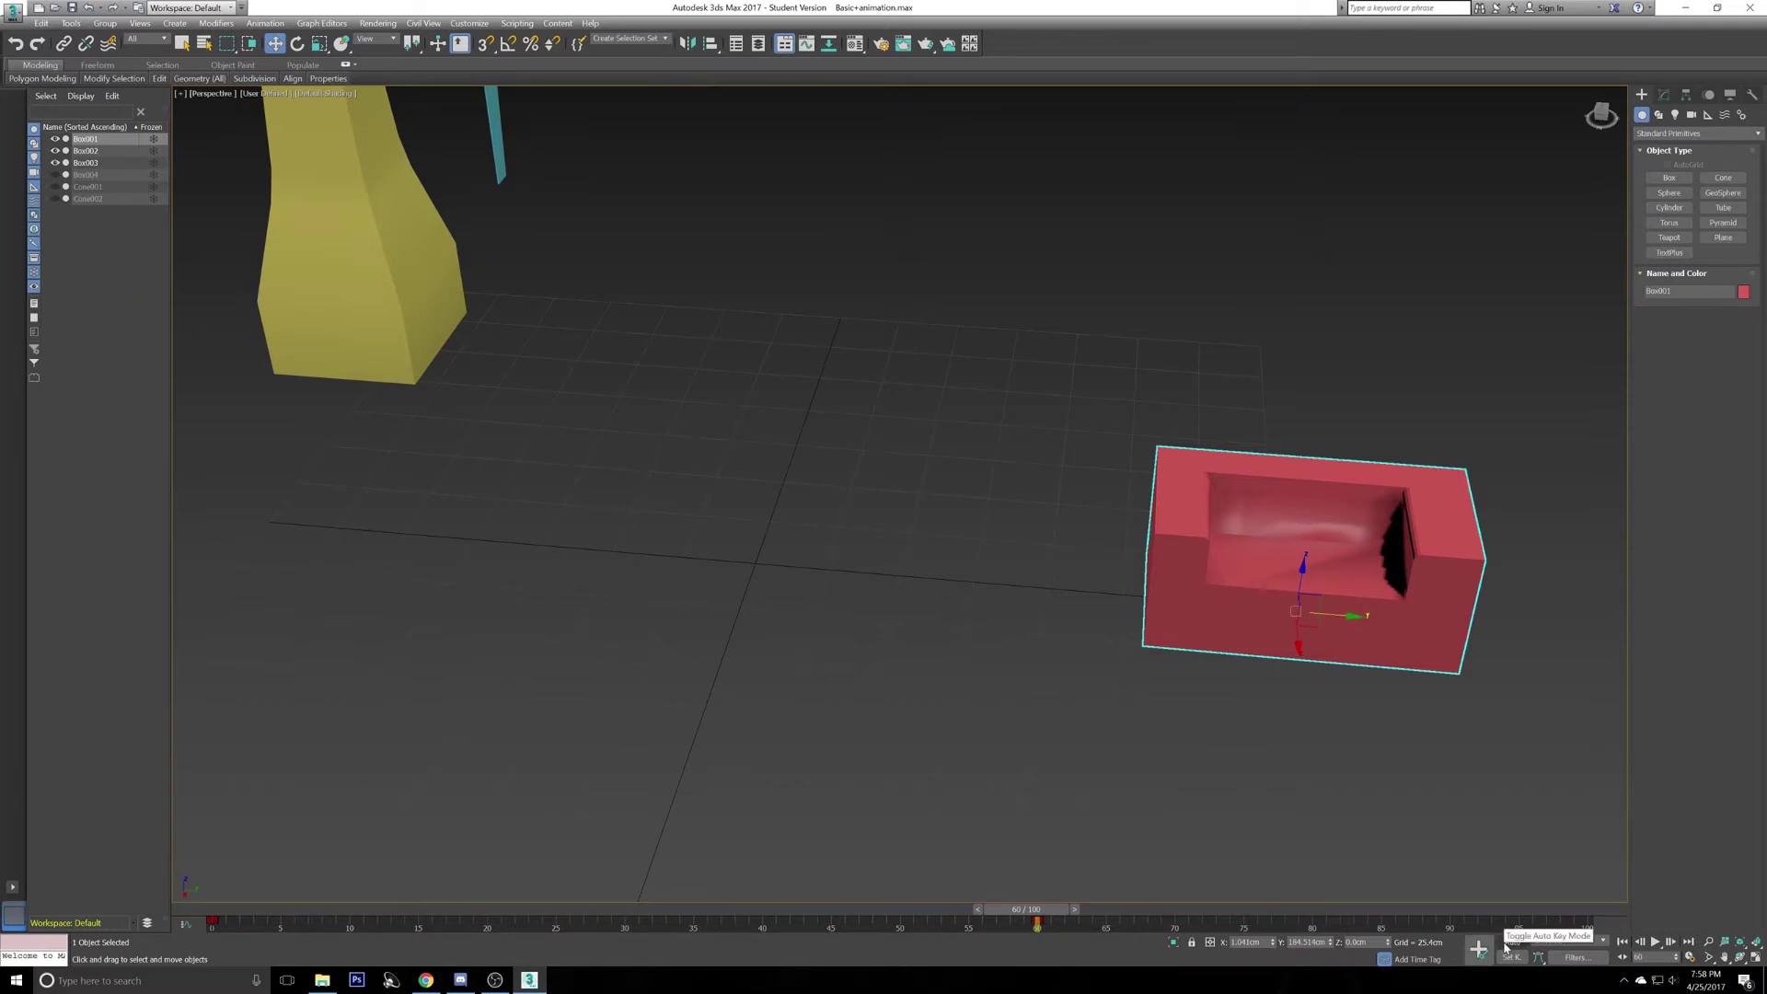
- Play the couch animation from frame 0 to past frame 60, stop it, and return to frame 0
{"action": "left_click_drag", "start_coordinate": [1032, 915], "coordinate": [185, 876]}
{"action": "key", "text": "w"}
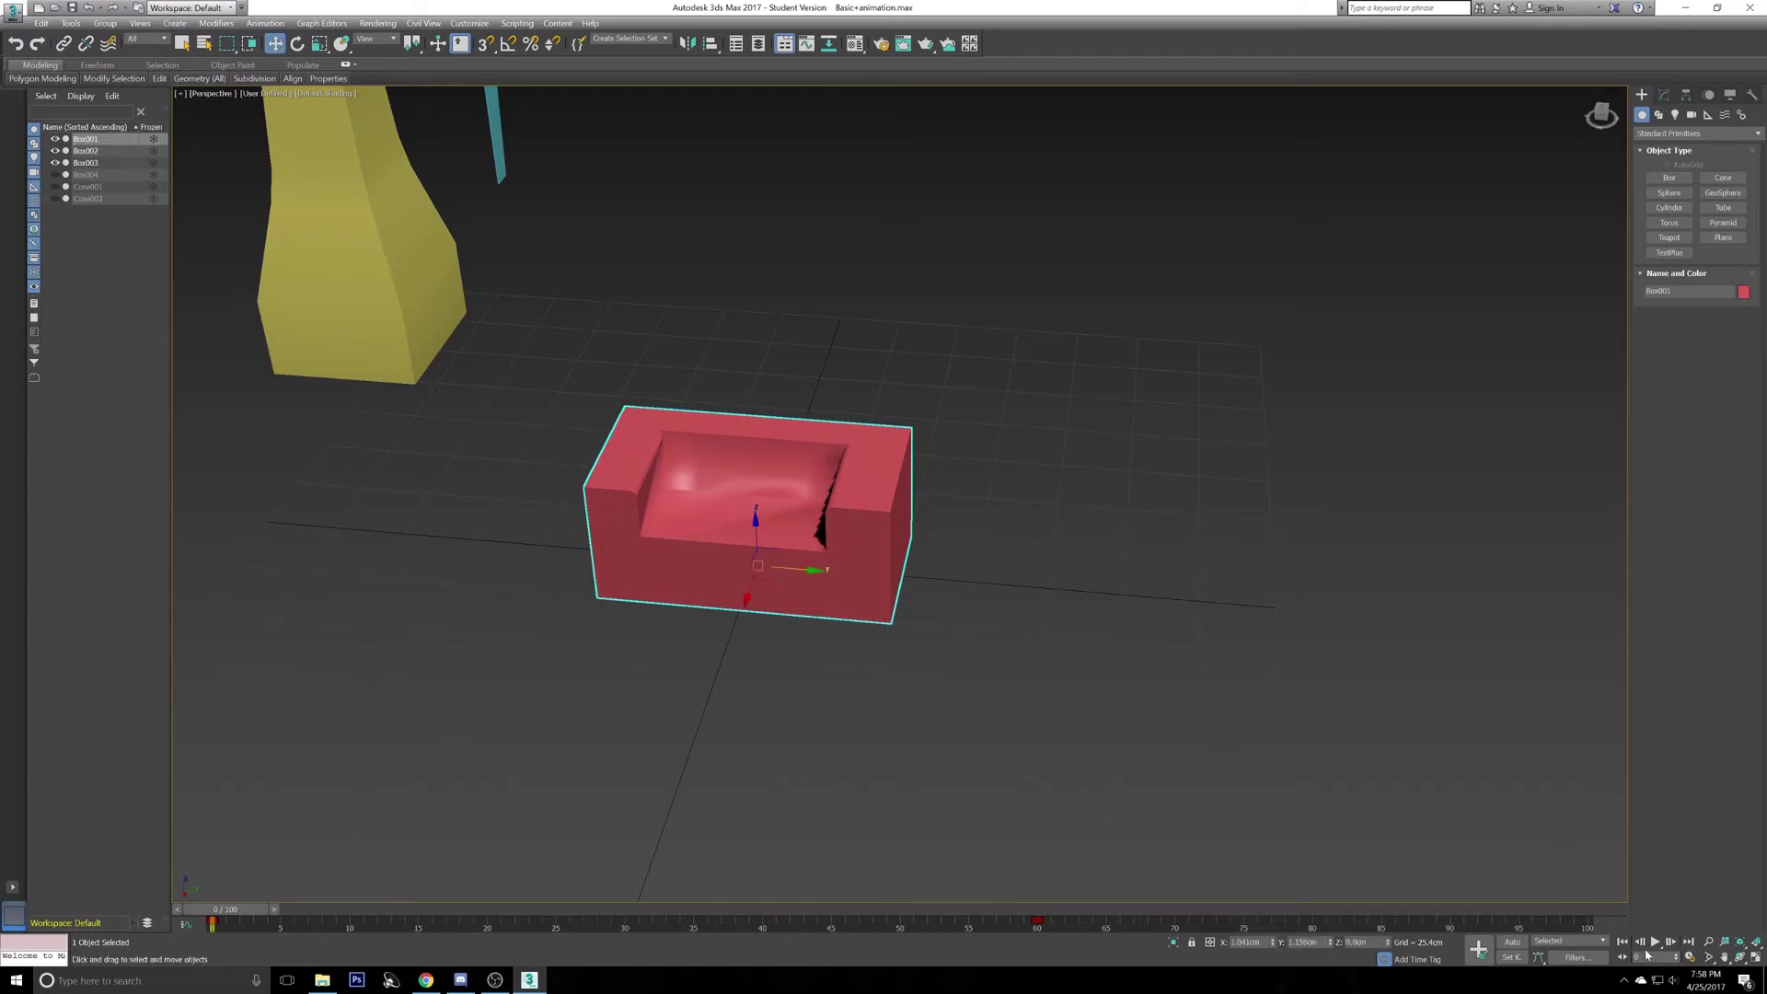
{"action": "left_click", "coordinate": [1654, 945]}
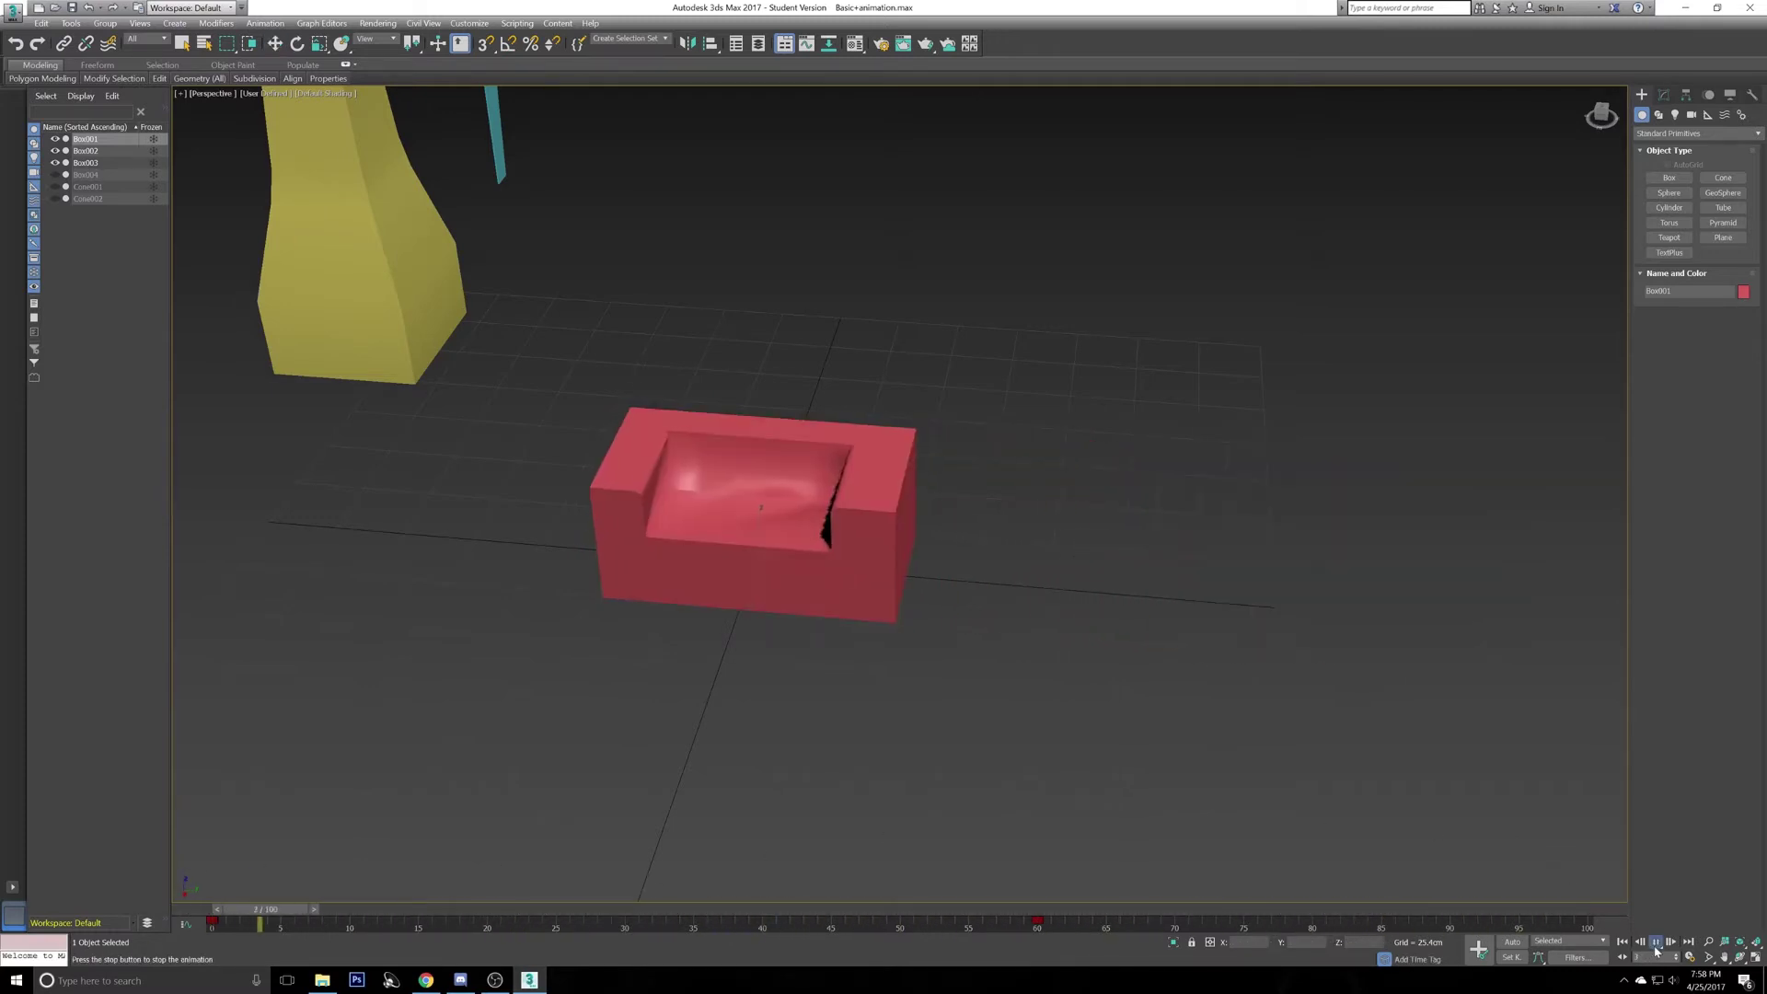
{"action": "left_click", "coordinate": [1655, 948]}
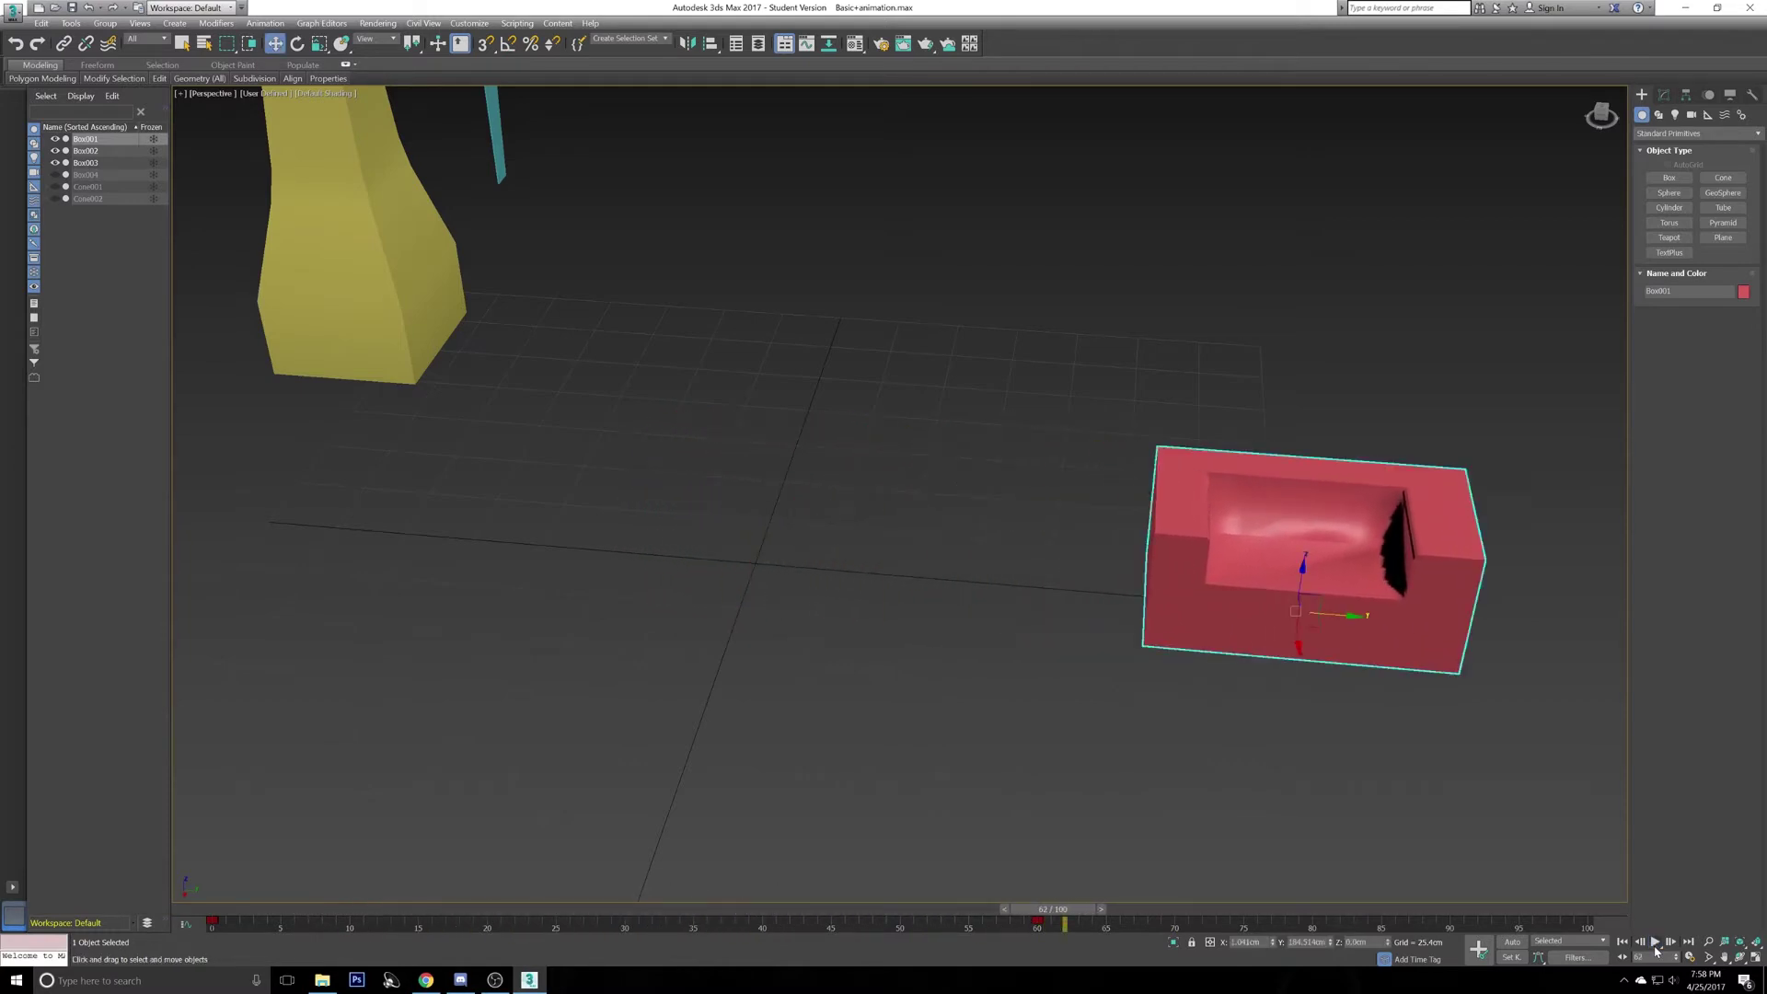
{"action": "left_click_drag", "start_coordinate": [1079, 908], "coordinate": [221, 867]}
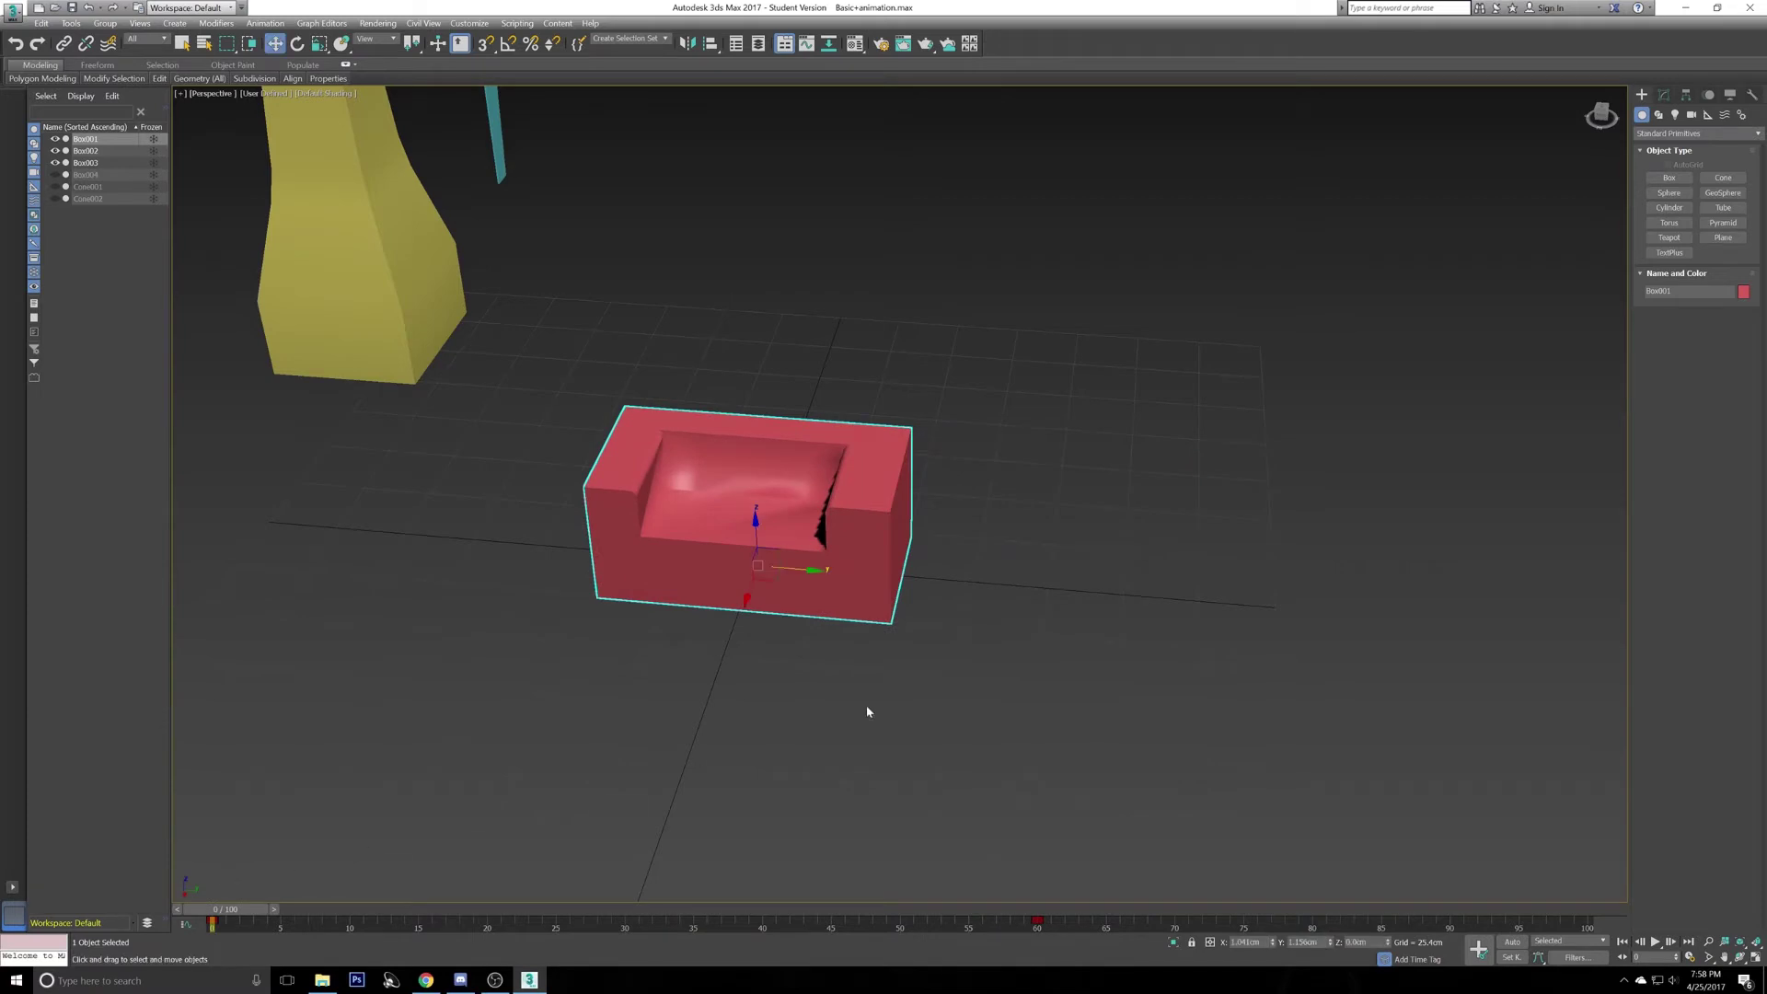
- Turn Auto Key on at frame 30 and move the red couch far along positive X and back along Y toward its starting Y position
{"action": "middle_click_drag", "start_coordinate": [904, 651], "coordinate": [465, 867], "text": "alt"}
{"action": "left_click_drag", "start_coordinate": [246, 911], "coordinate": [646, 899]}
{"action": "key", "text": "w"}
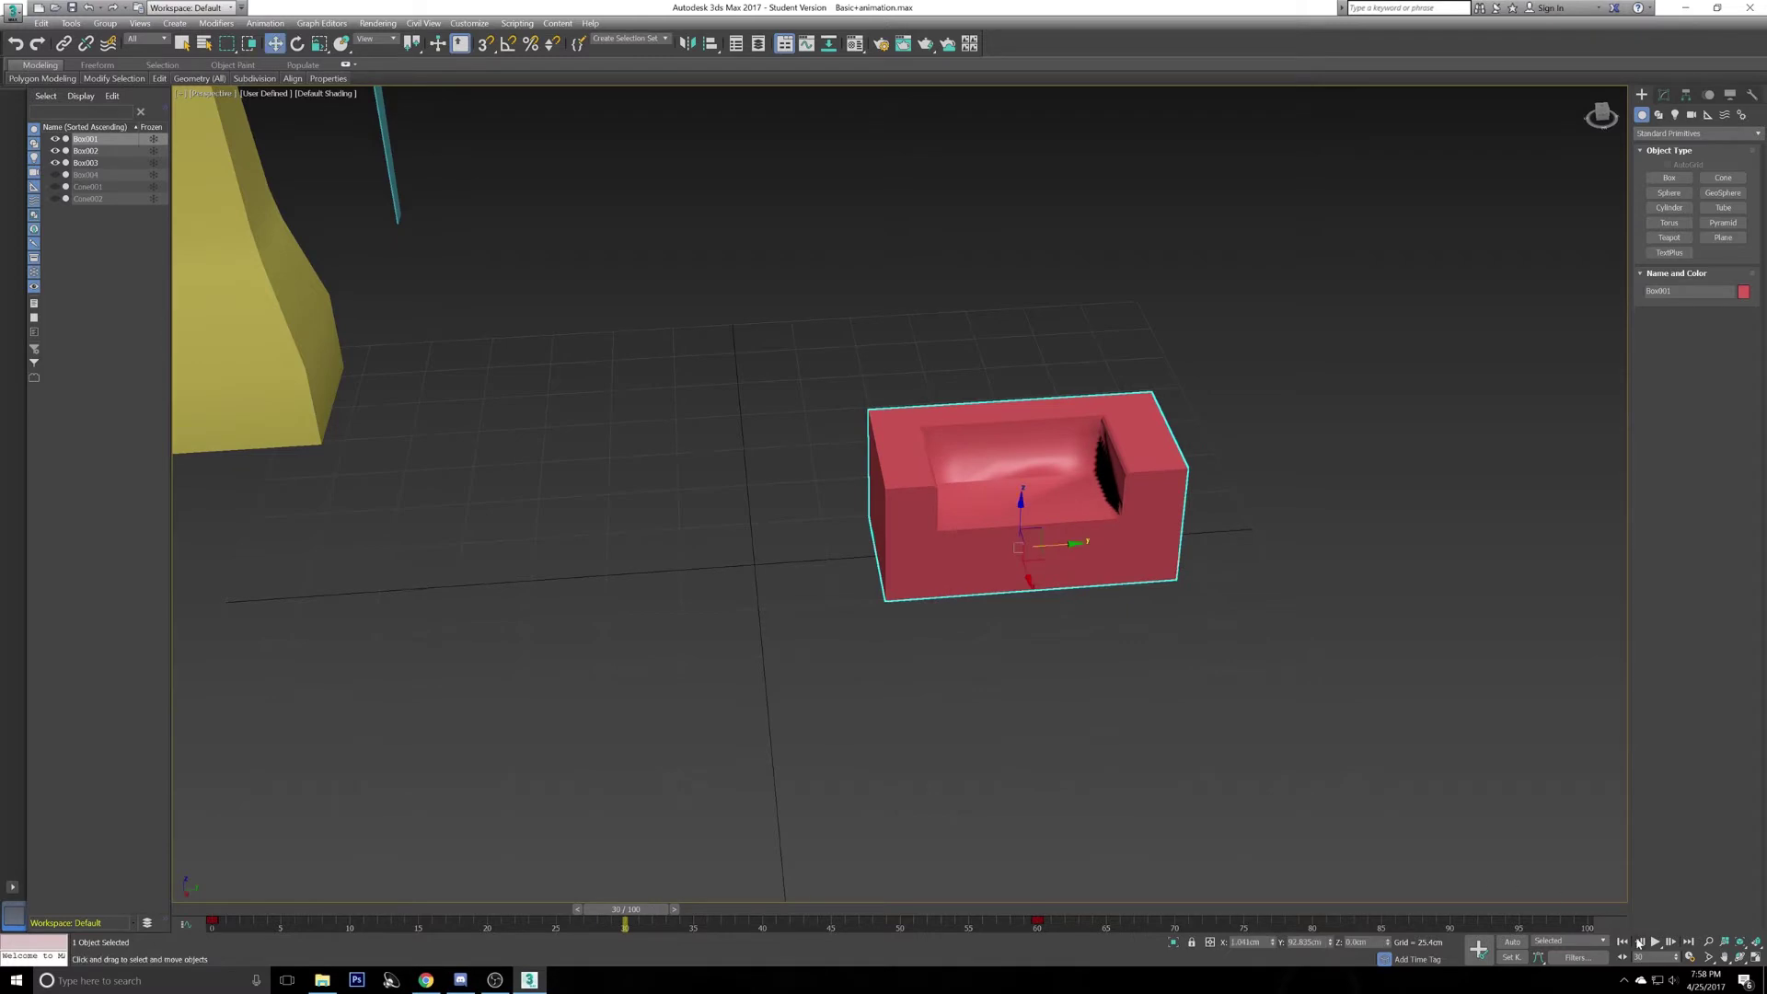
{"action": "left_click", "coordinate": [1512, 941]}
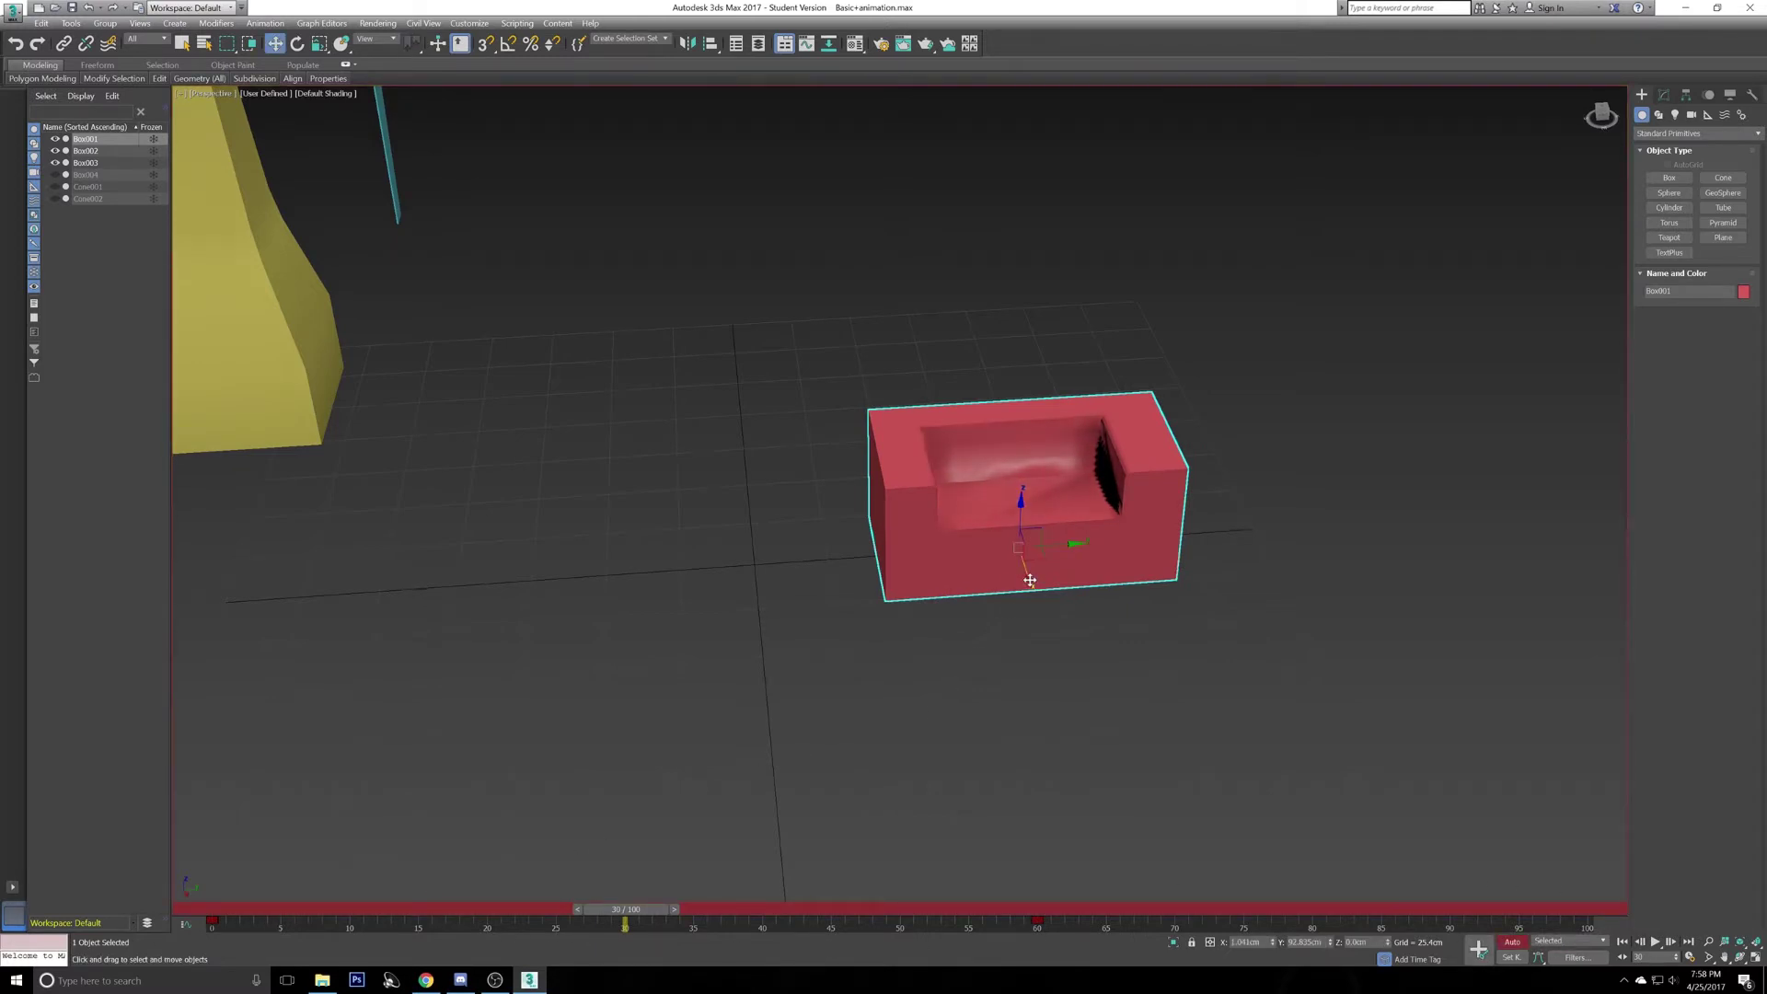
{"action": "left_click_drag", "start_coordinate": [1030, 579], "coordinate": [797, 752]}
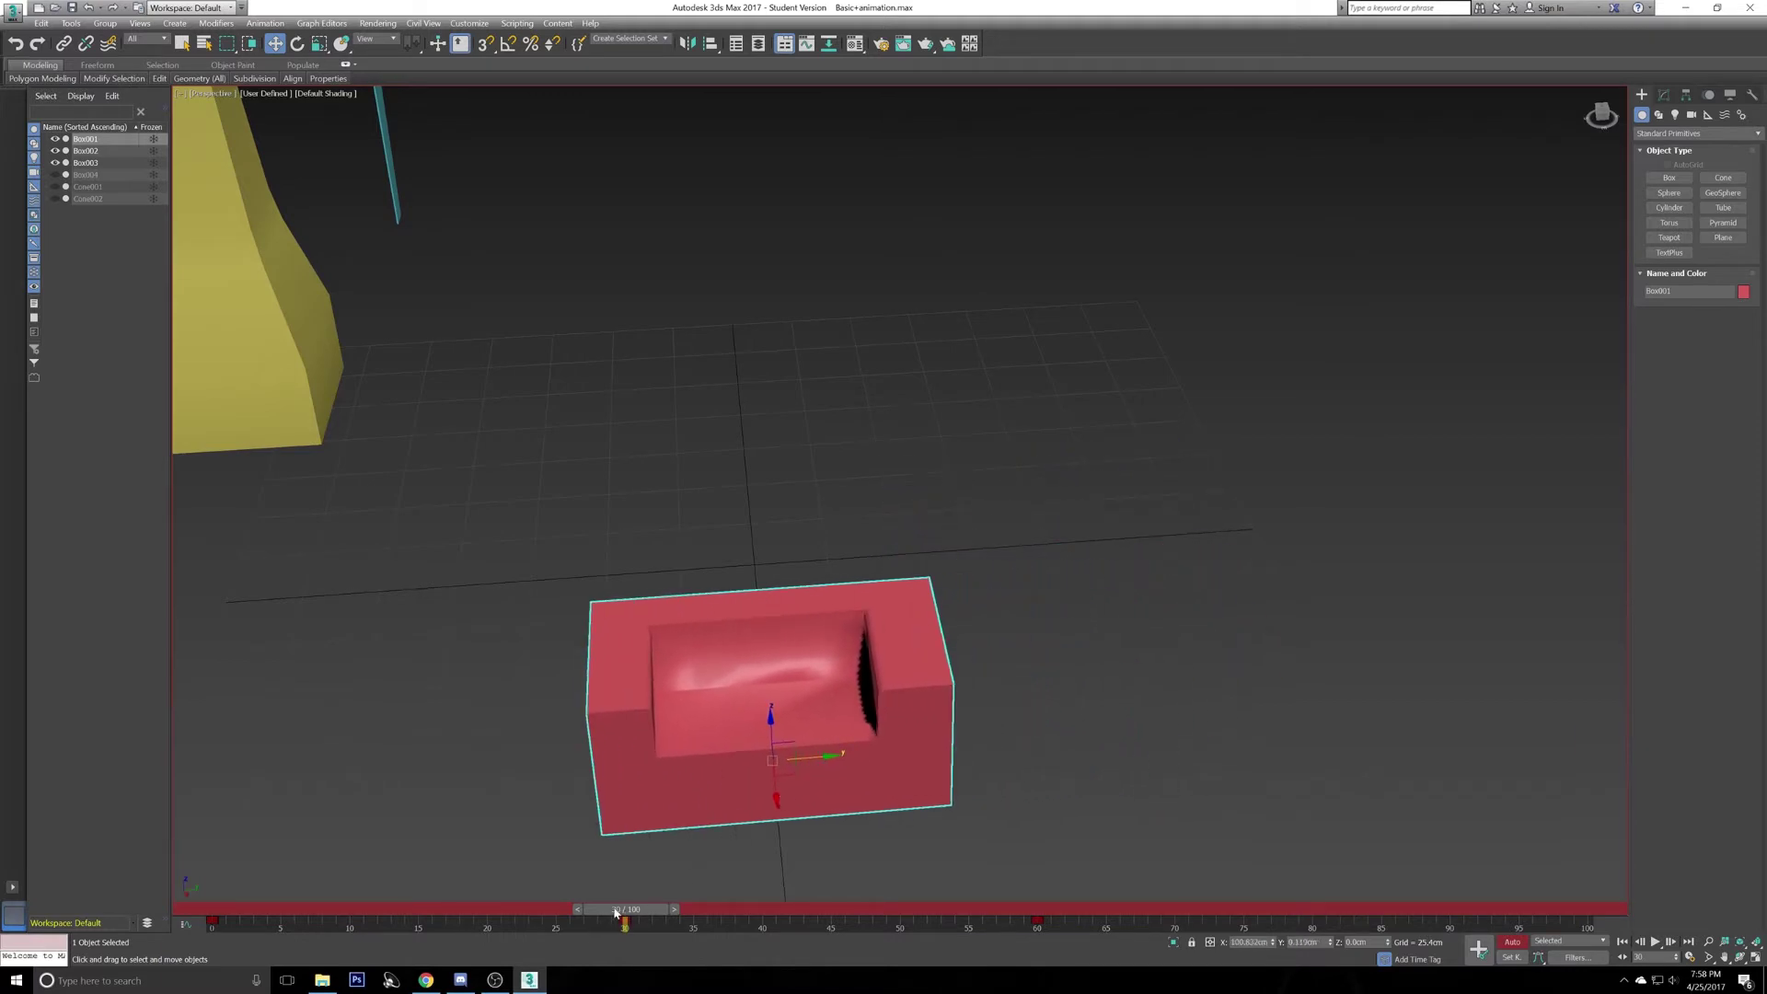
- Play the animation from frame 0 to check the couch's path through the frame 30 and 60 keys, and stop it
{"action": "left_click_drag", "start_coordinate": [615, 913], "coordinate": [214, 913]}
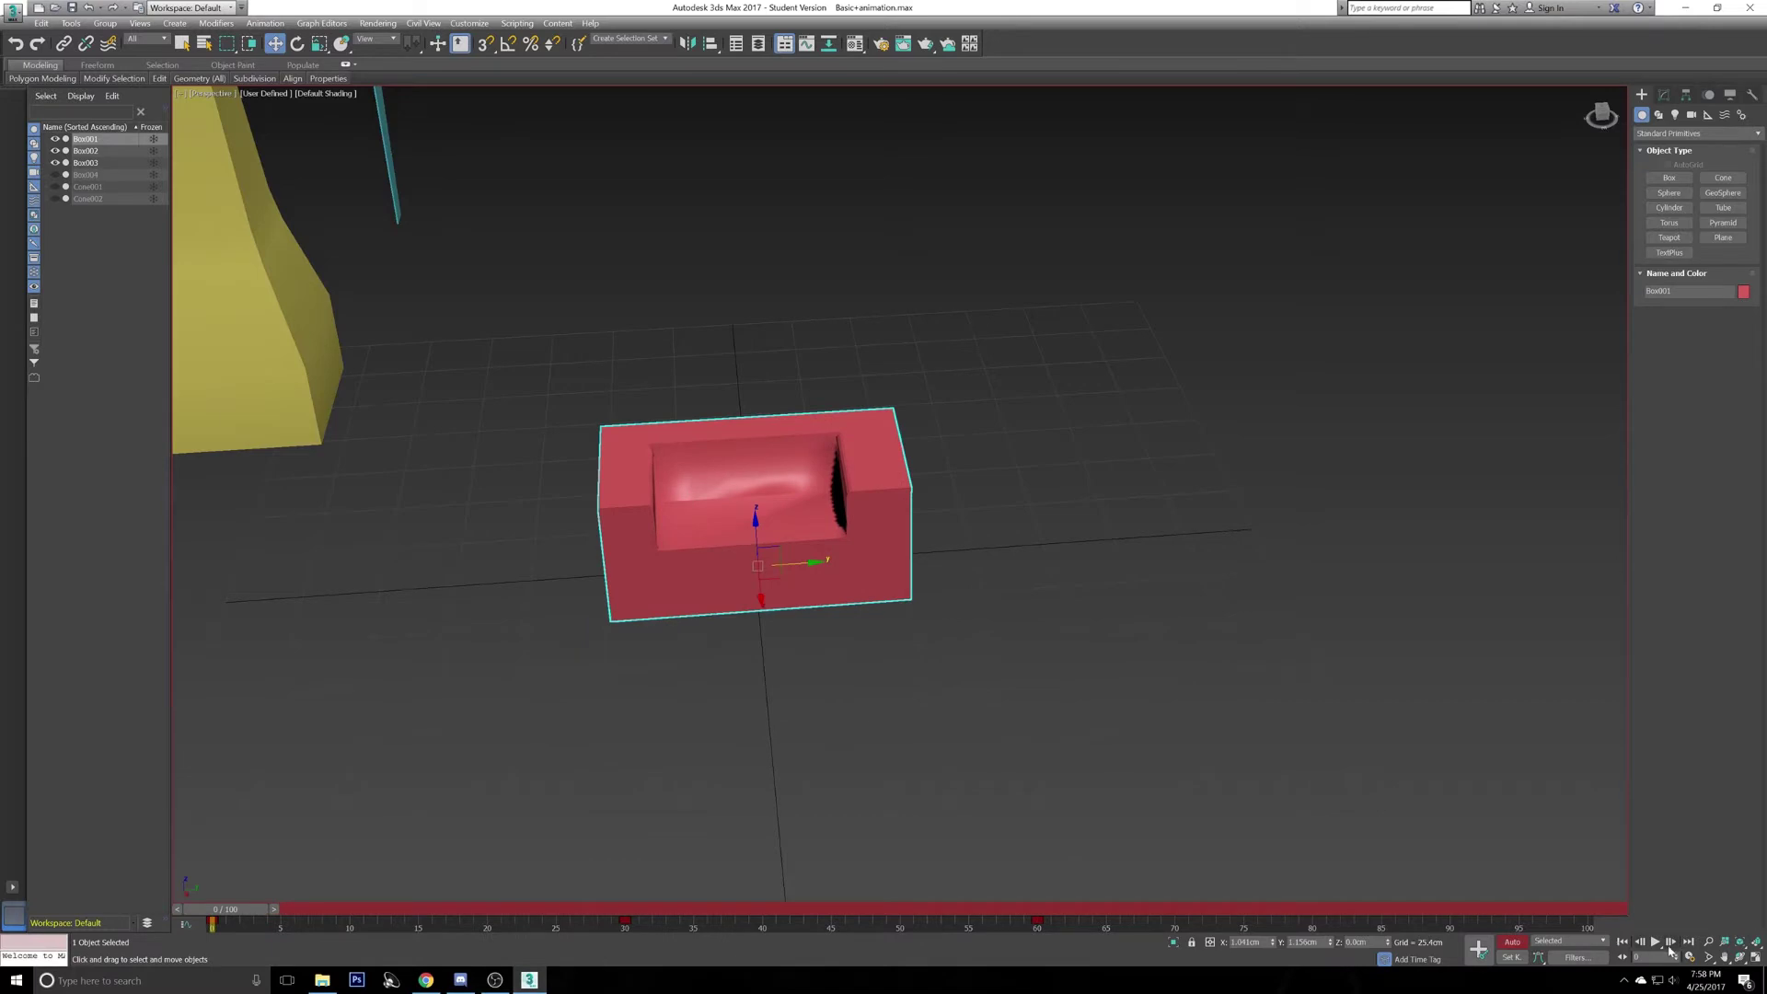
{"action": "left_click", "coordinate": [1656, 943]}
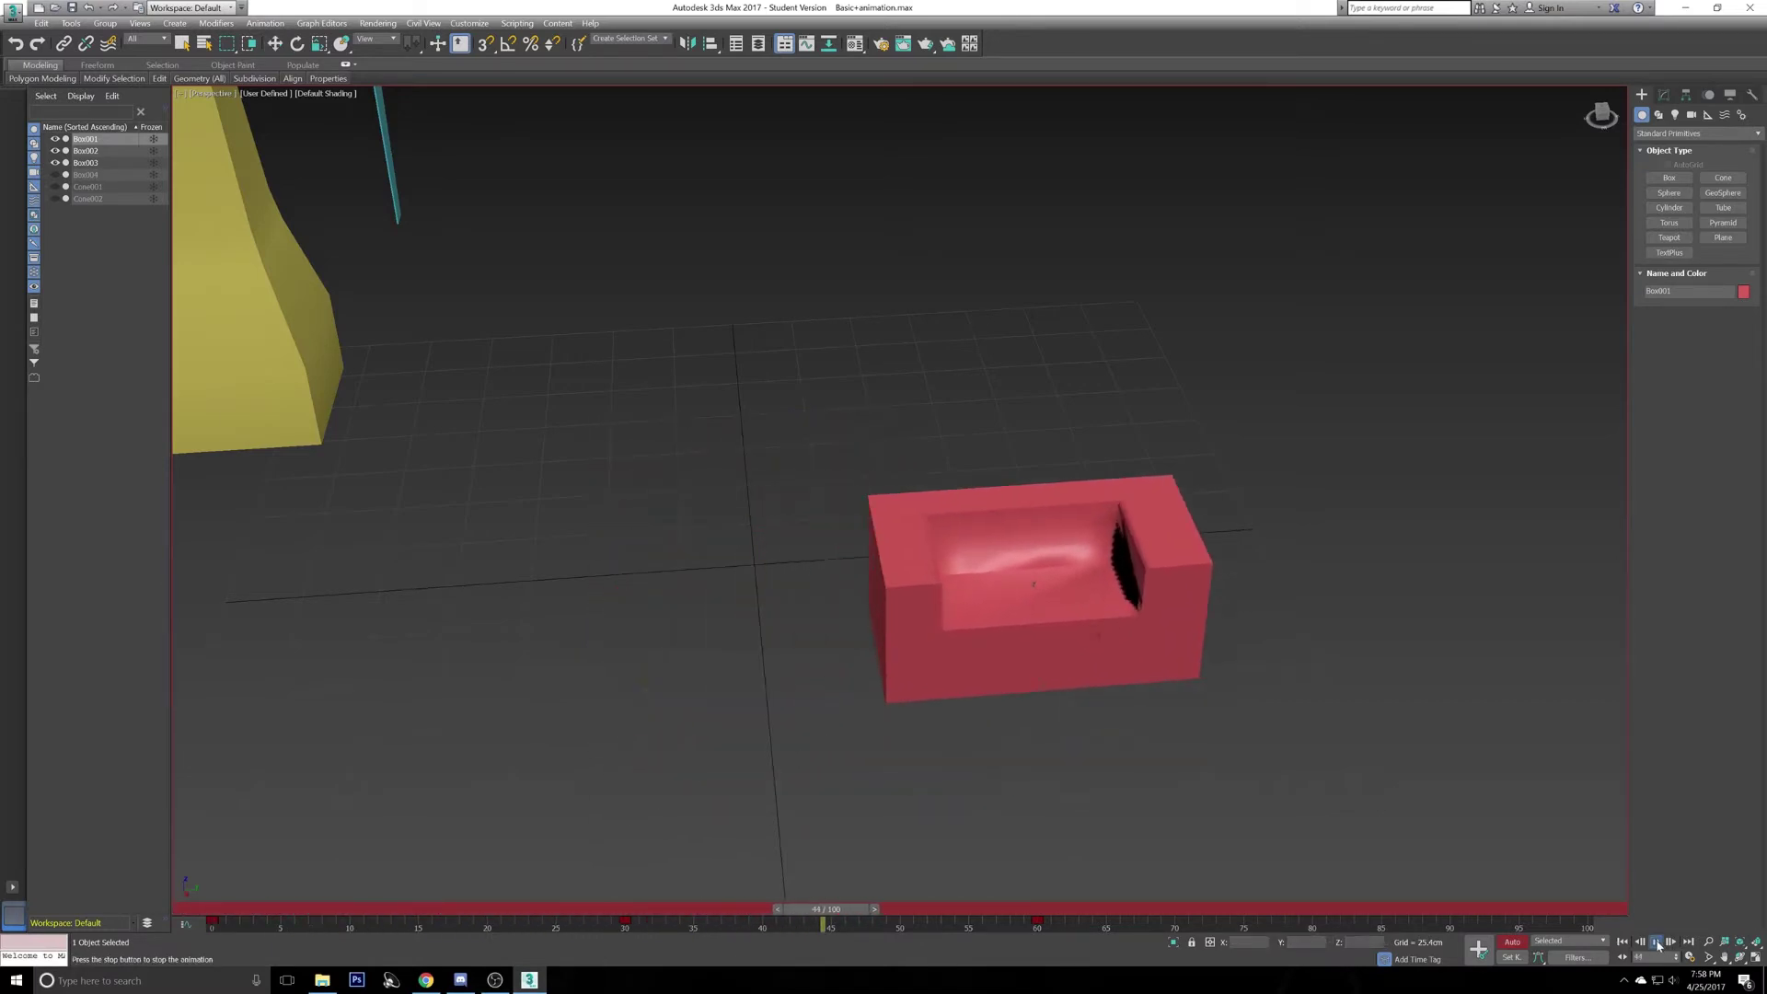
{"action": "left_click", "coordinate": [1656, 942]}
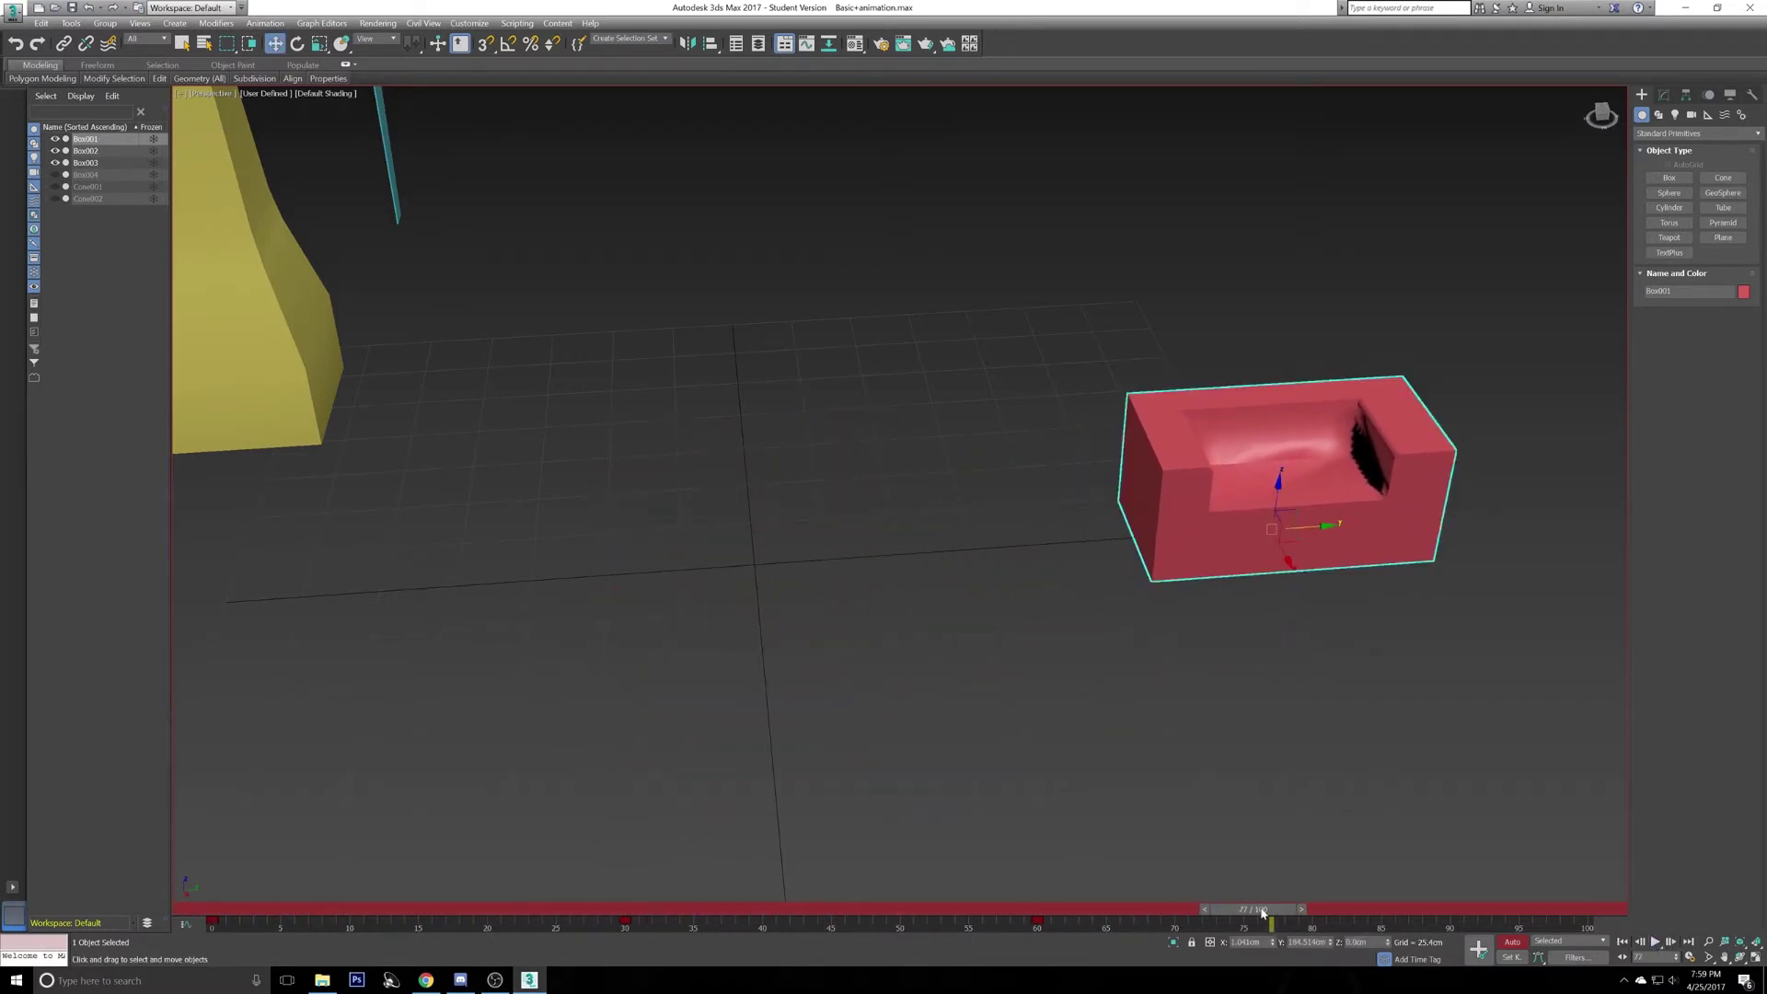
- At frame 46, move the red couch upward and back along Y and X with Auto Key on to key a raised position
{"action": "left_click_drag", "start_coordinate": [1263, 911], "coordinate": [858, 882]}
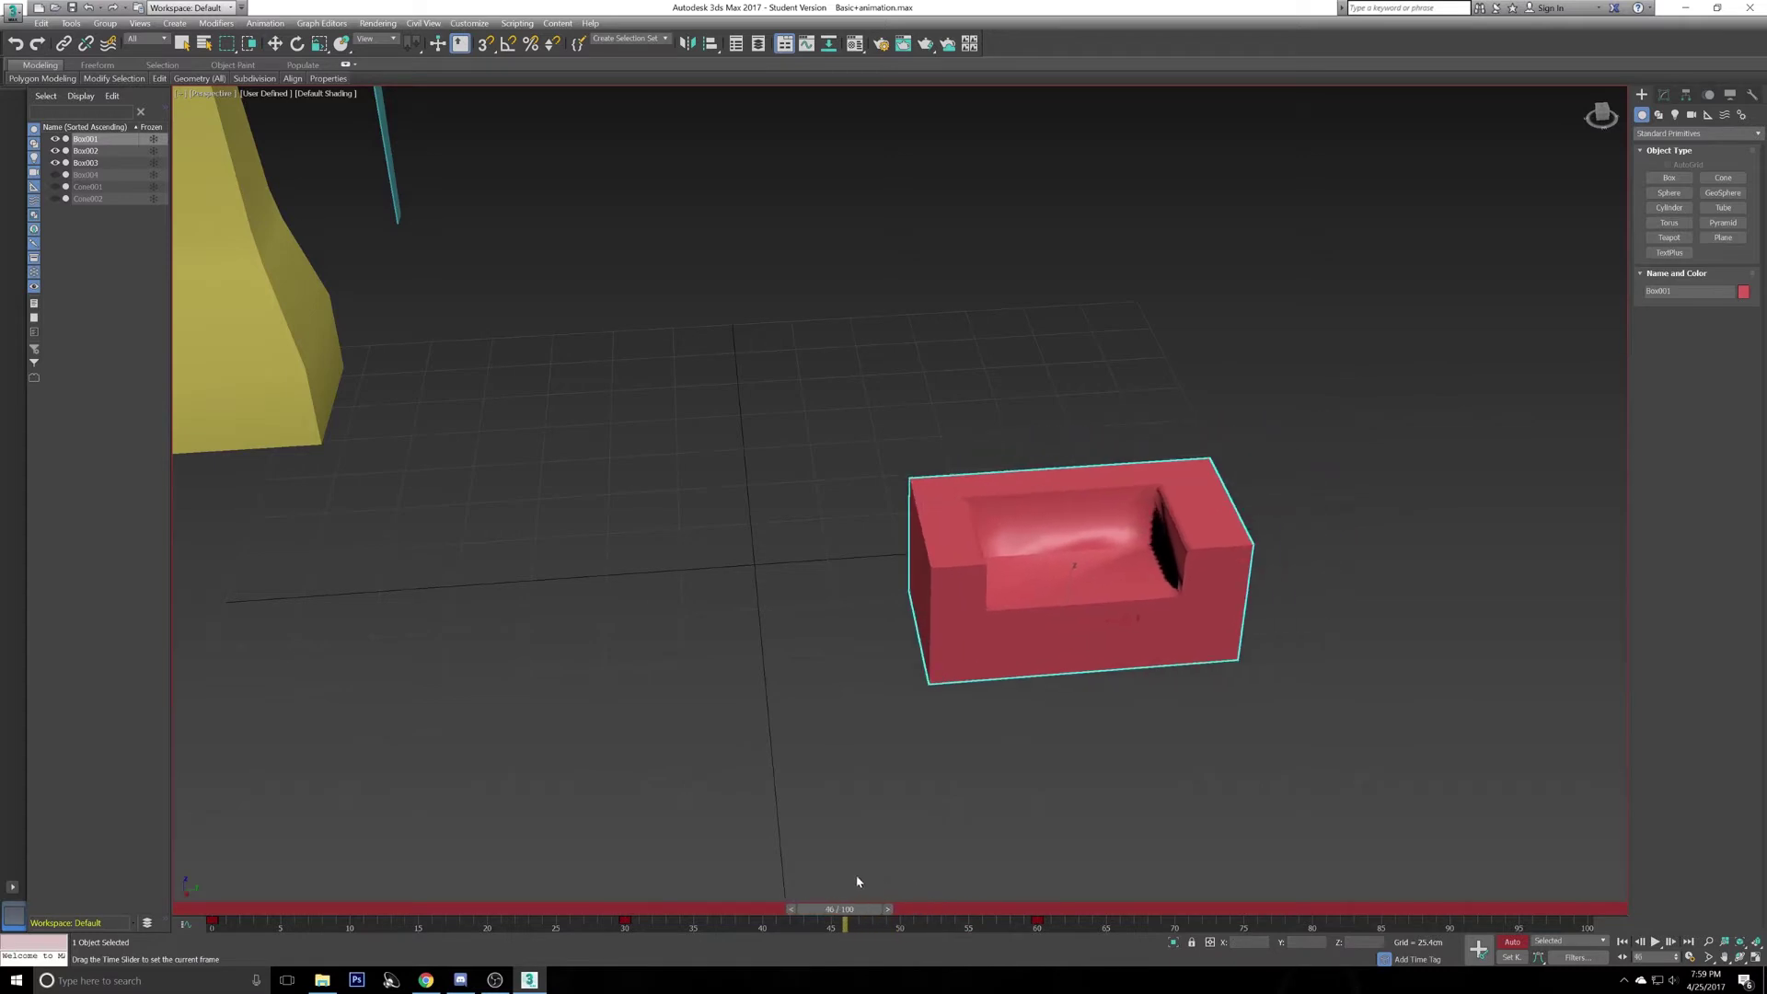
{"action": "key", "text": "w"}
{"action": "left_click_drag", "start_coordinate": [1072, 581], "coordinate": [1003, 499]}
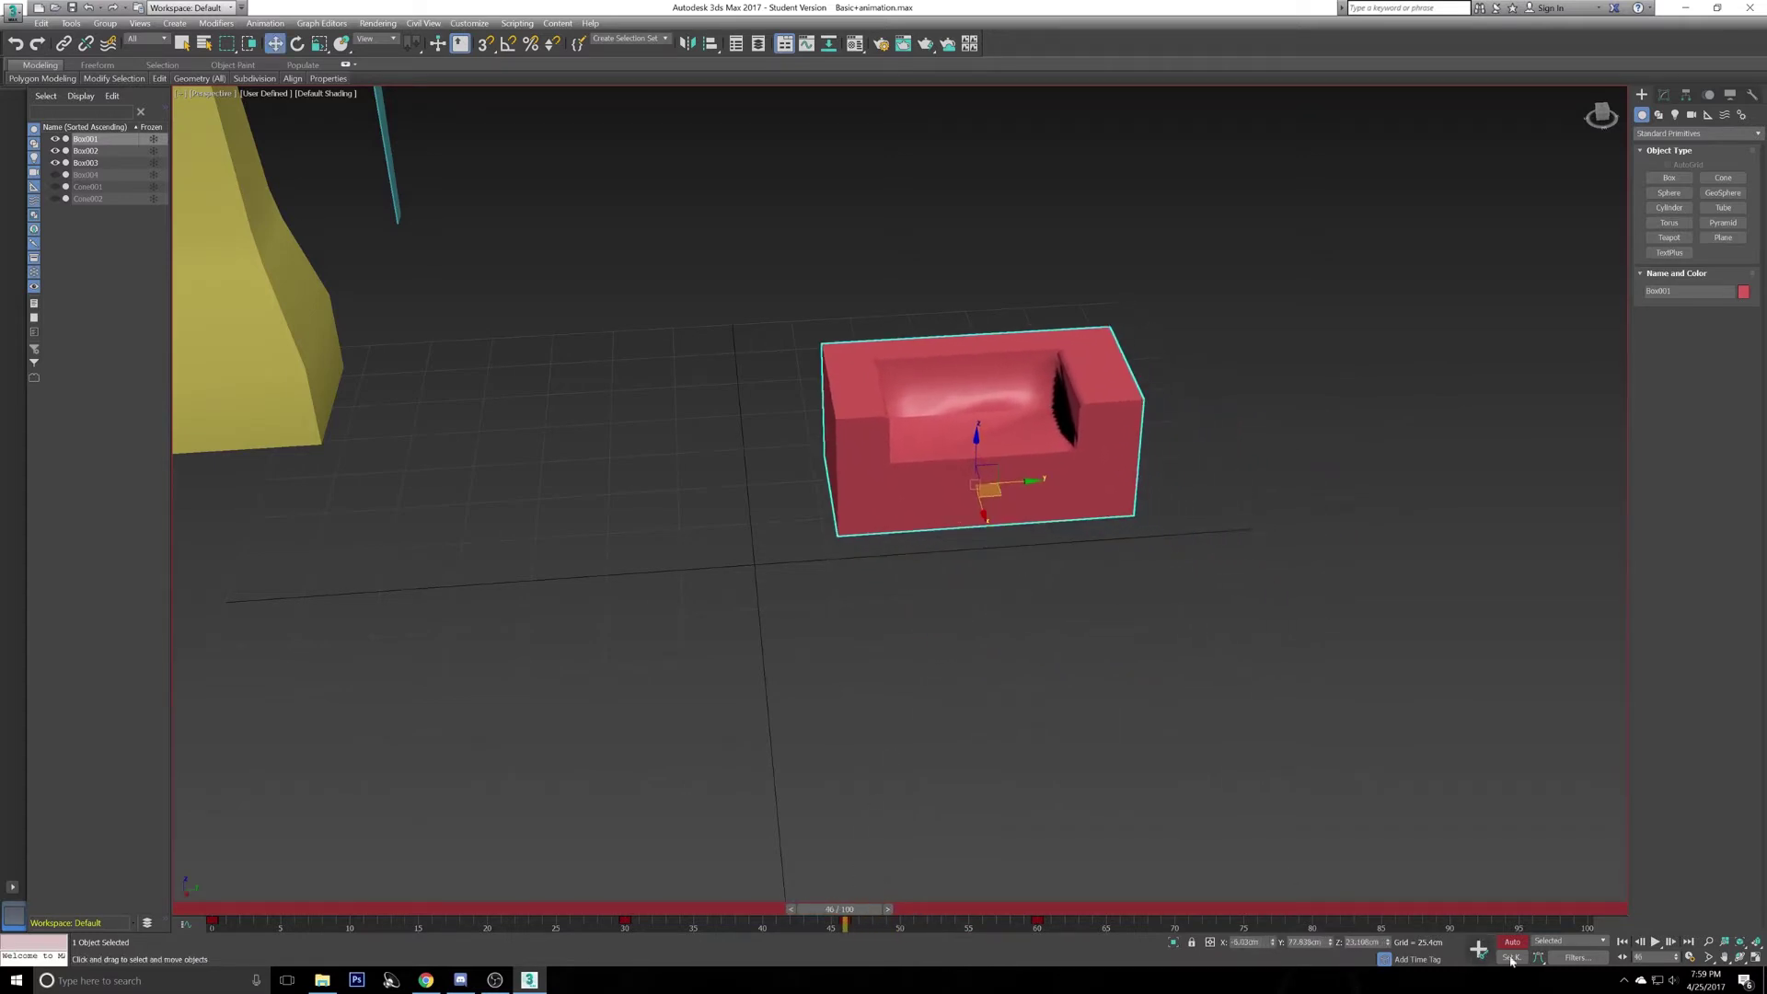
- Play the couch animation from frame 0 to check the raised motion through the frame 46 key, and stop it
{"action": "double_click", "coordinate": [1655, 942]}
{"action": "left_click_drag", "start_coordinate": [915, 911], "coordinate": [34, 856]}
{"action": "left_click", "coordinate": [1654, 943]}
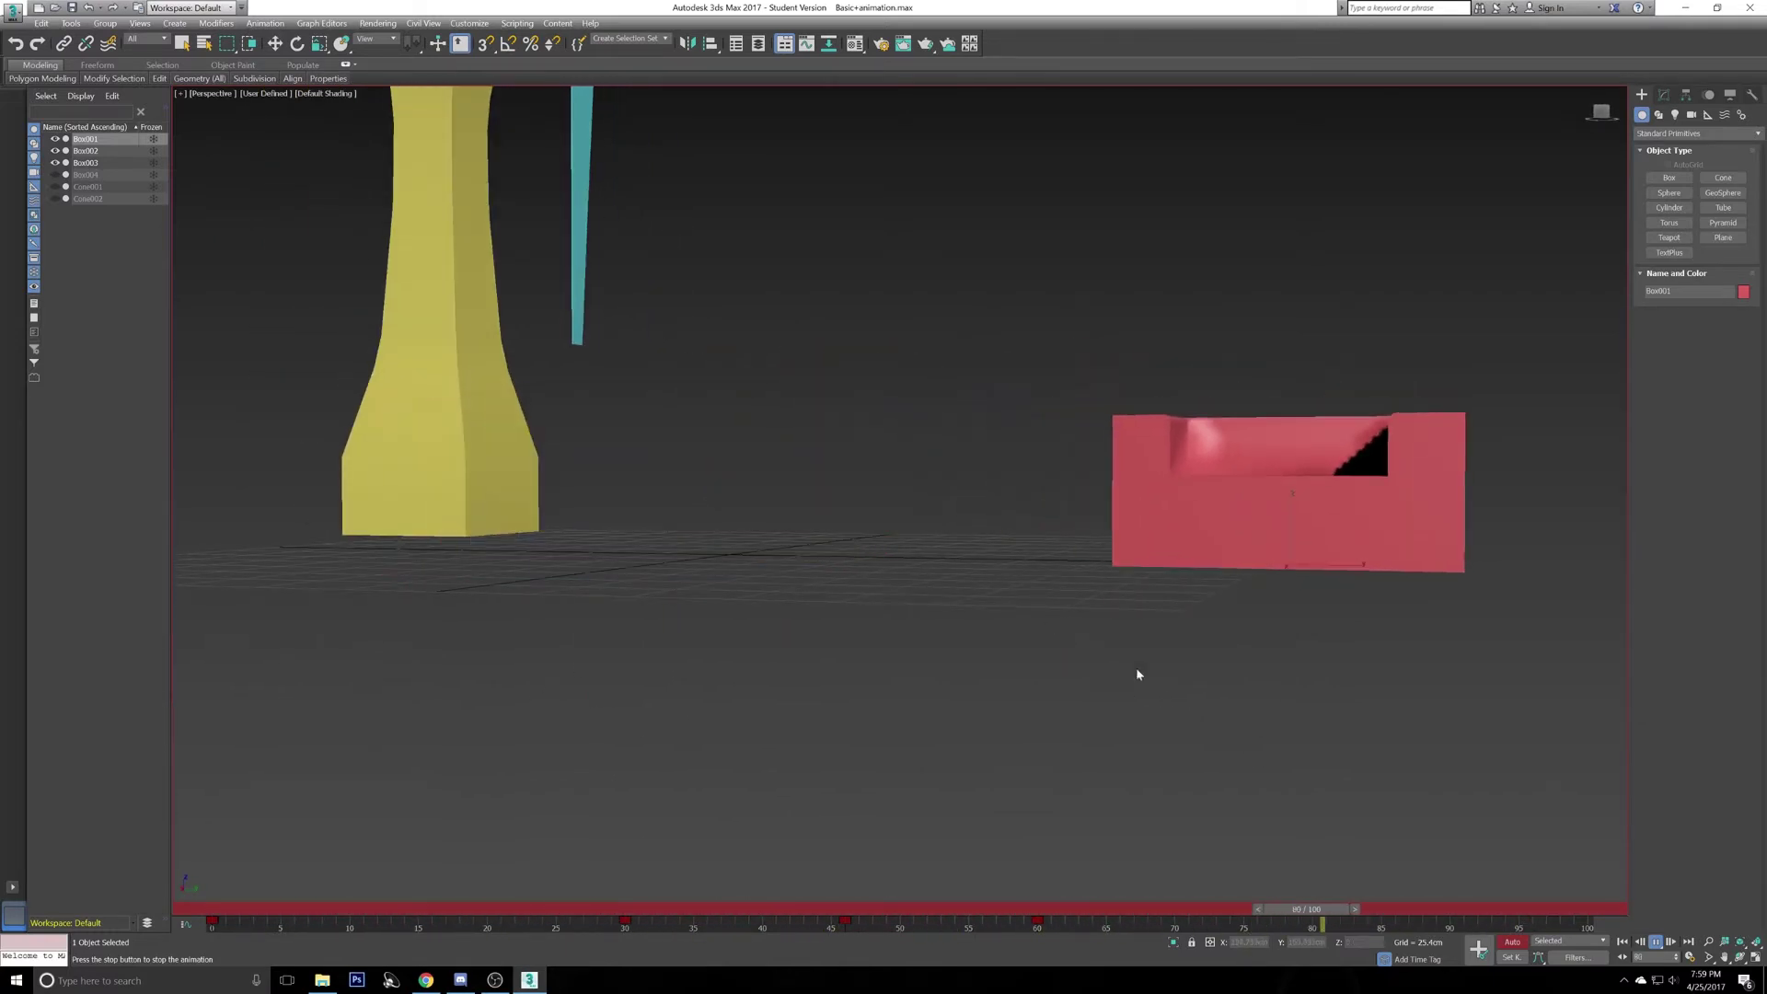
{"action": "left_click", "coordinate": [1655, 943]}
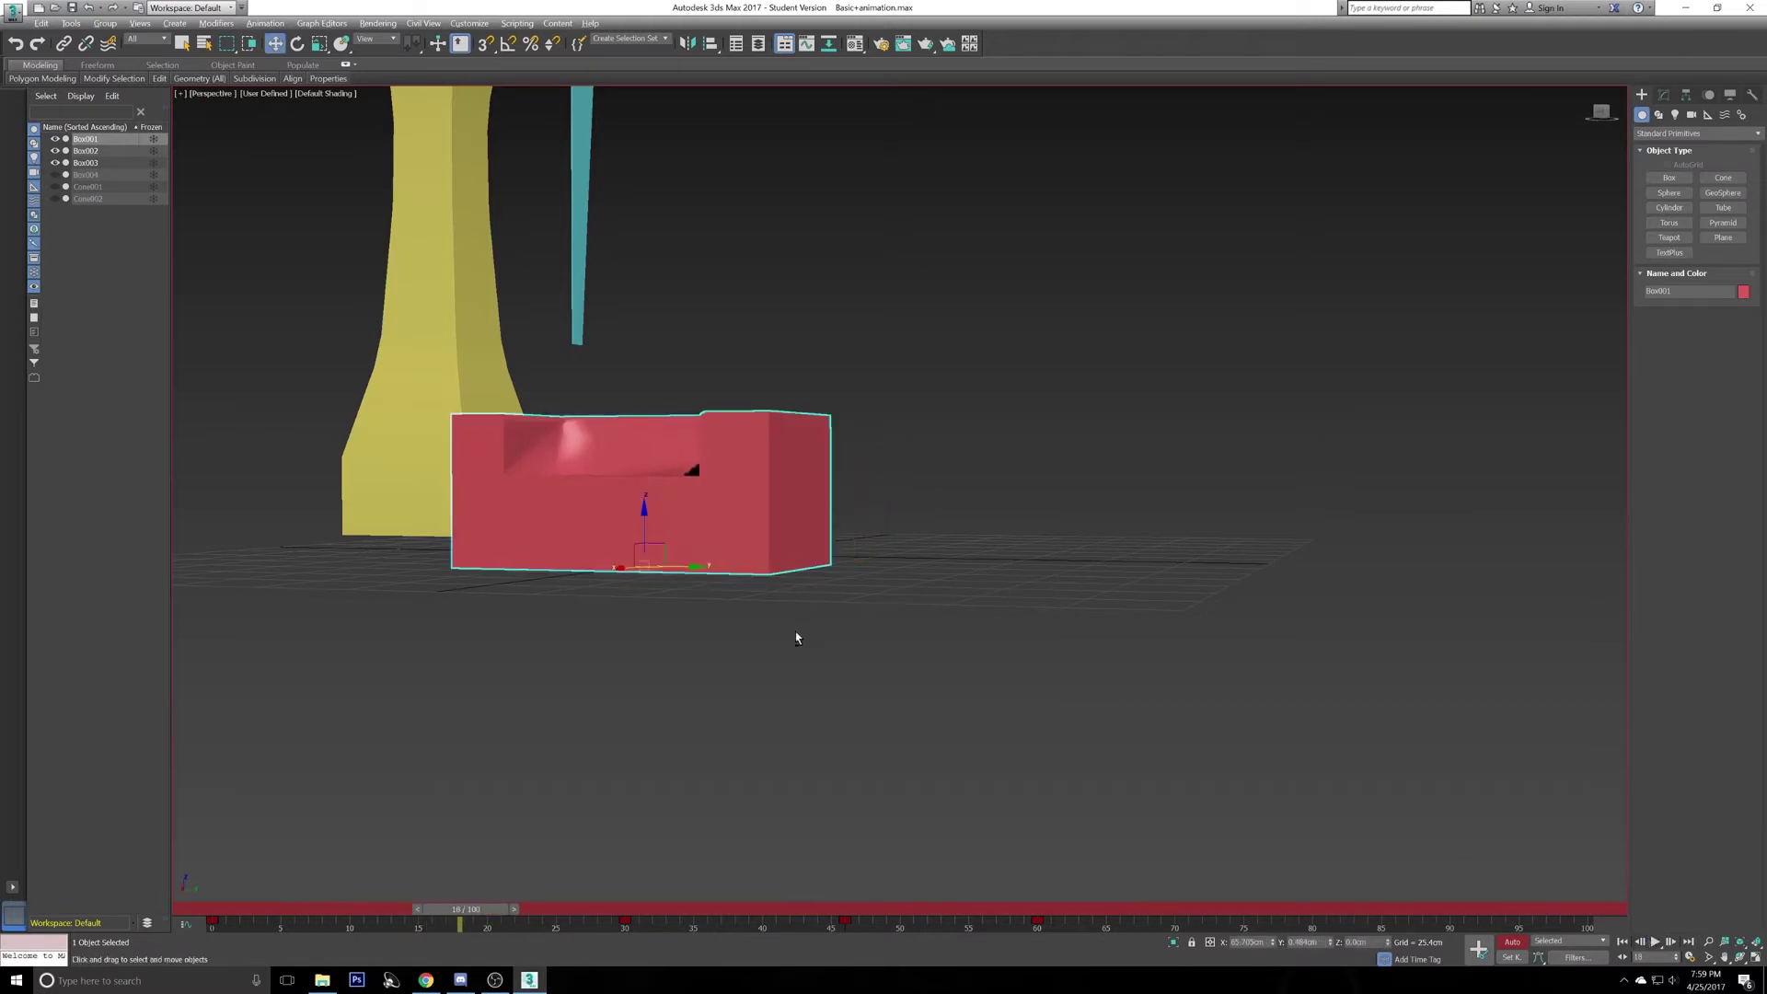
- Turn Auto Key off and undo the red couch's keyframed moves
{"action": "middle_click_drag", "start_coordinate": [797, 634], "coordinate": [862, 665], "text": "alt"}
{"action": "middle_click_drag", "start_coordinate": [1011, 695], "coordinate": [1213, 693]}
{"action": "left_click", "coordinate": [1510, 940]}
{"action": "middle_click_drag", "start_coordinate": [936, 612], "coordinate": [905, 656]}
{"action": "middle_click_drag", "start_coordinate": [905, 656], "coordinate": [969, 615], "text": "alt"}
{"action": "key", "text": "ctrl+z"}
{"action": "key", "text": "ctrl+z"}
{"action": "key", "text": "ctrl+z"}
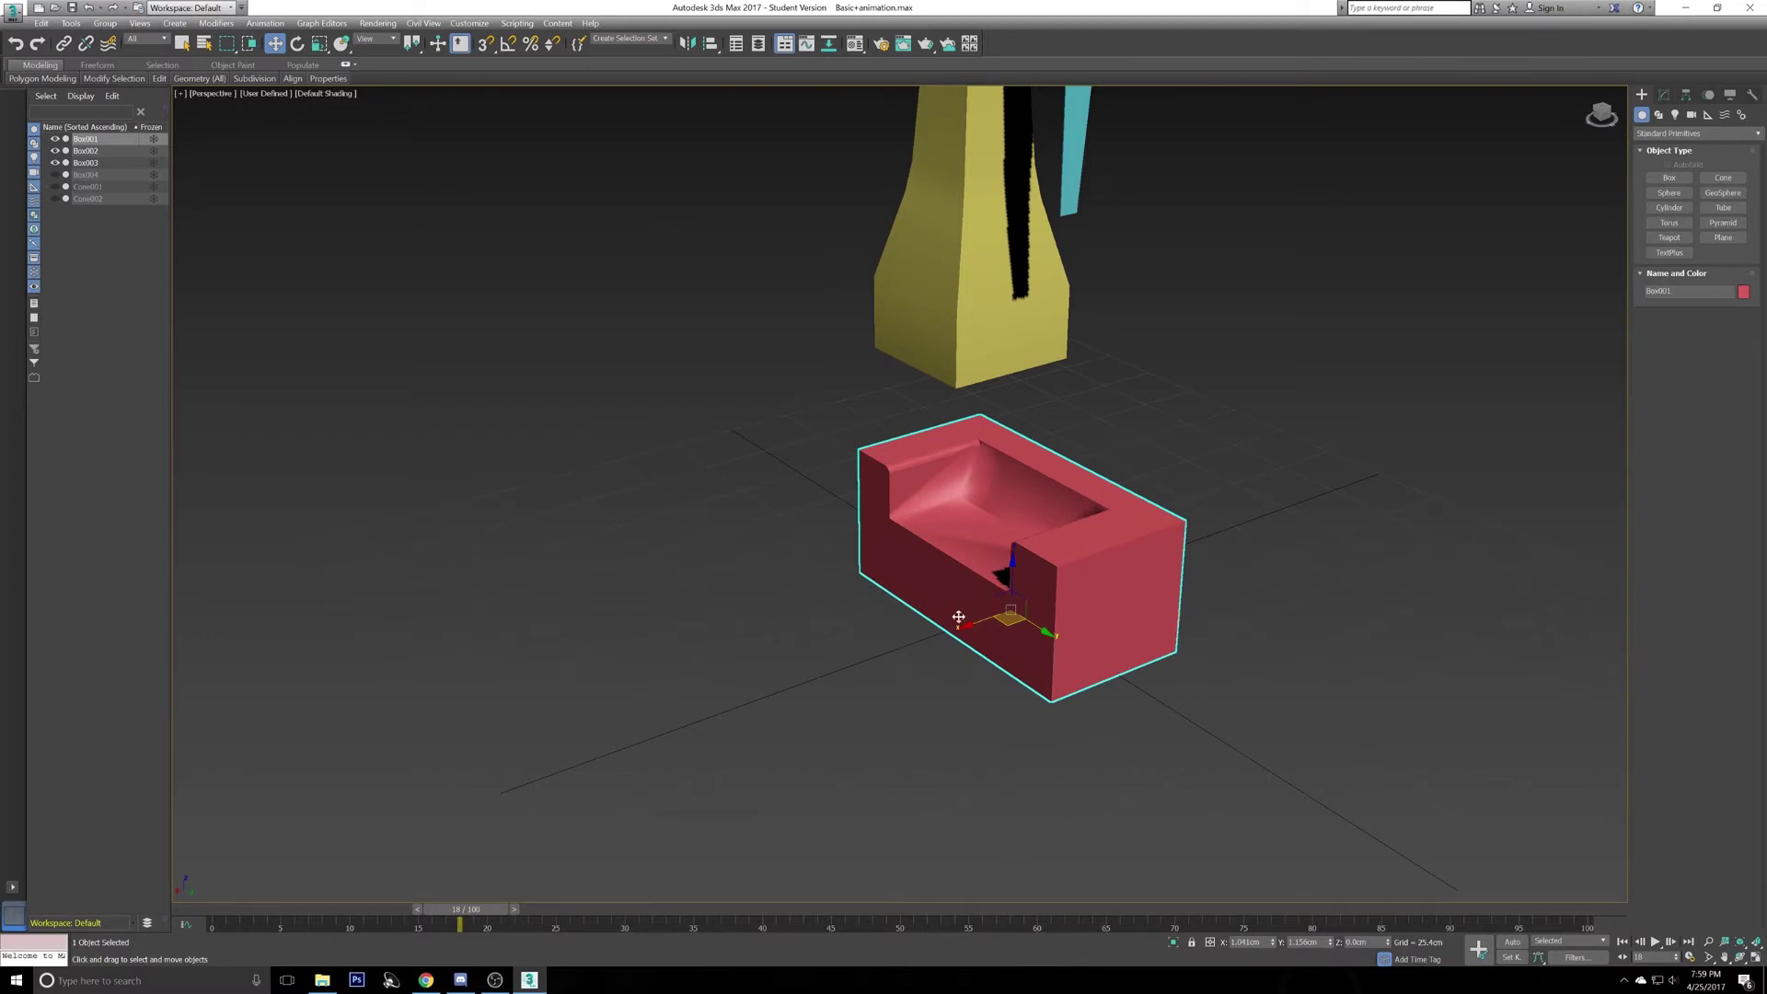
- Select the cyan blade mounted at the top of the yellow tower
{"action": "middle_click_drag", "start_coordinate": [958, 615], "coordinate": [769, 785]}
{"action": "middle_click_drag", "start_coordinate": [891, 387], "coordinate": [880, 621]}
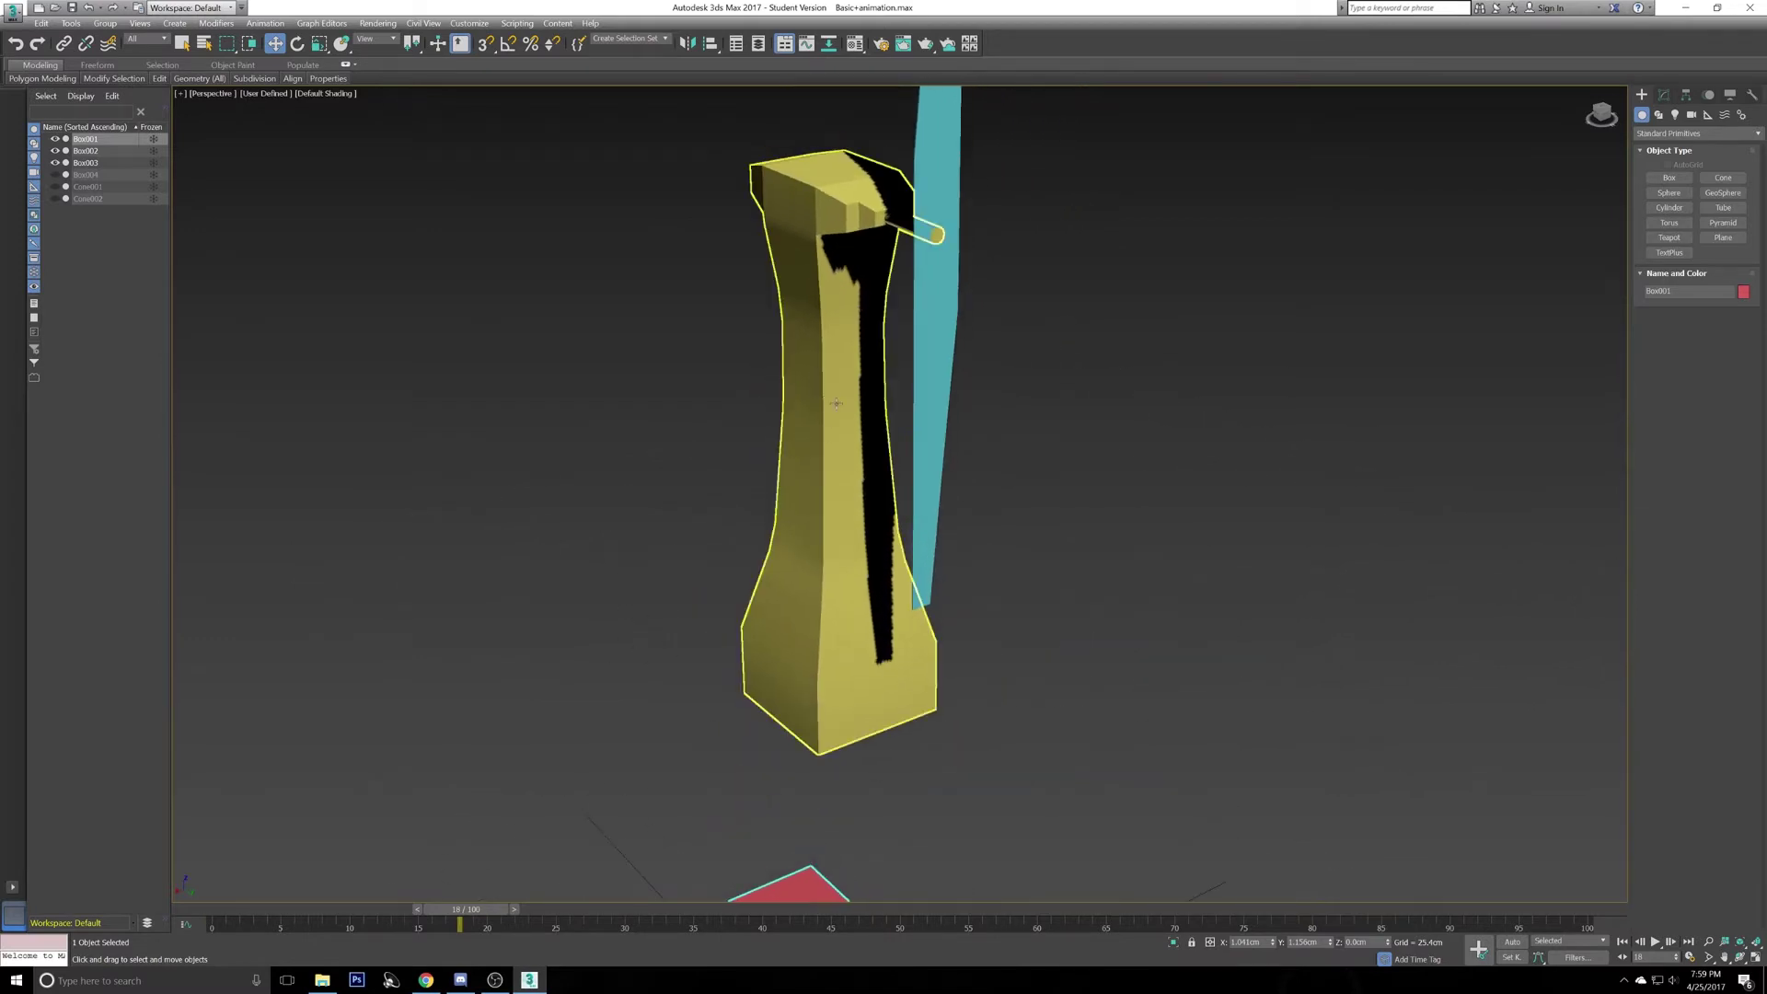
{"action": "middle_click_drag", "start_coordinate": [836, 402], "coordinate": [872, 583], "text": "alt"}
{"action": "middle_click_drag", "start_coordinate": [1054, 539], "coordinate": [958, 556]}
{"action": "left_click", "coordinate": [985, 570]}
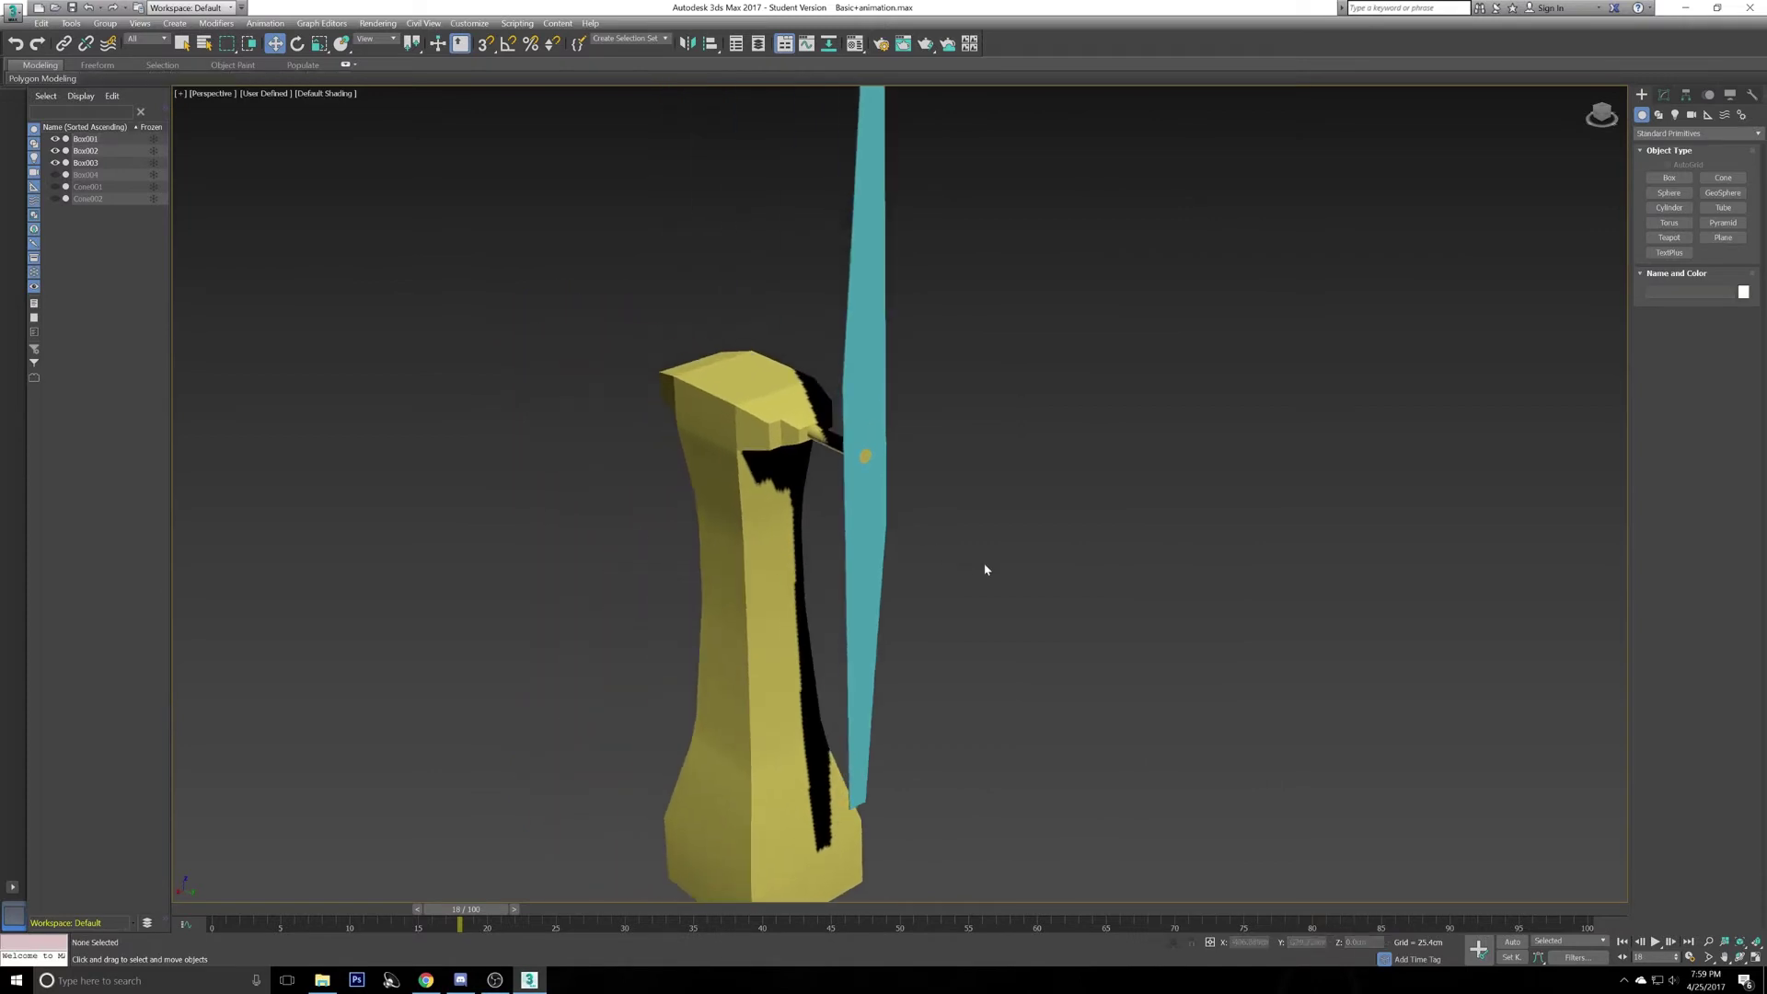
{"action": "left_click_drag", "start_coordinate": [977, 564], "coordinate": [986, 565], "text": "alt"}
{"action": "middle_click_drag", "start_coordinate": [986, 565], "coordinate": [963, 378], "text": "alt"}
{"action": "left_click", "coordinate": [932, 564]}
{"action": "scroll", "coordinate": [862, 458], "scroll_direction": "down", "scroll_amount": 2}
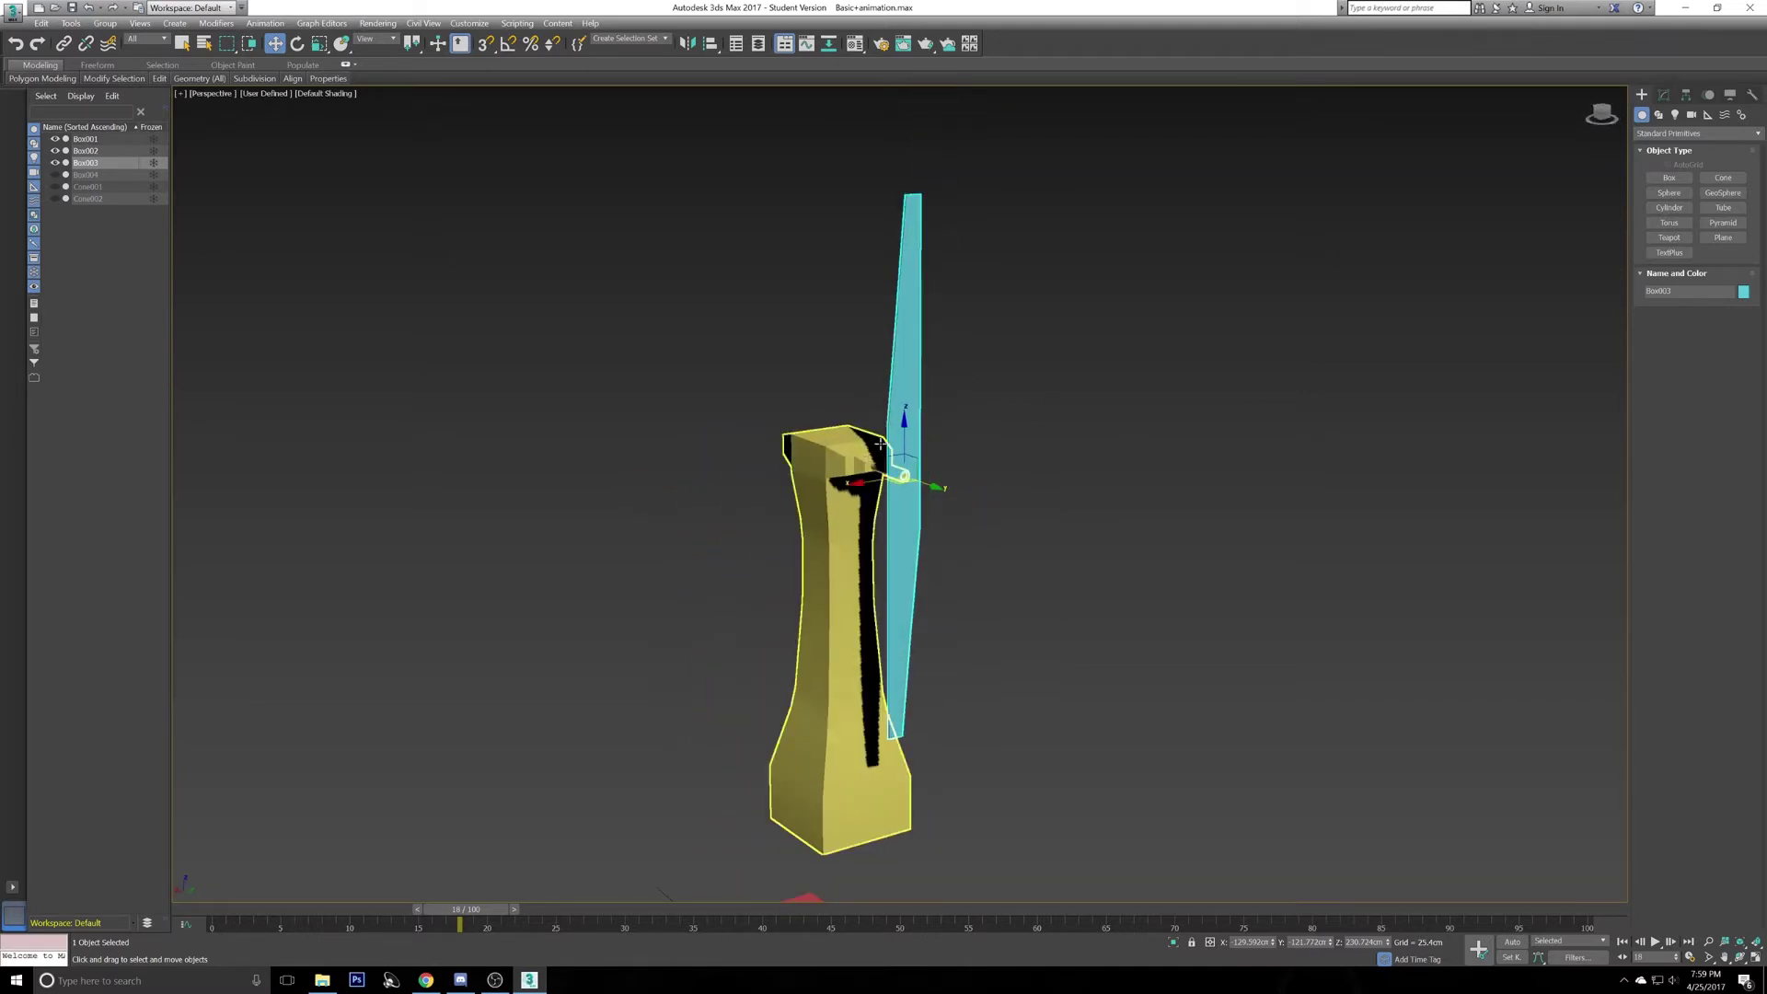
{"action": "scroll", "coordinate": [878, 442], "scroll_direction": "up", "scroll_amount": 2}
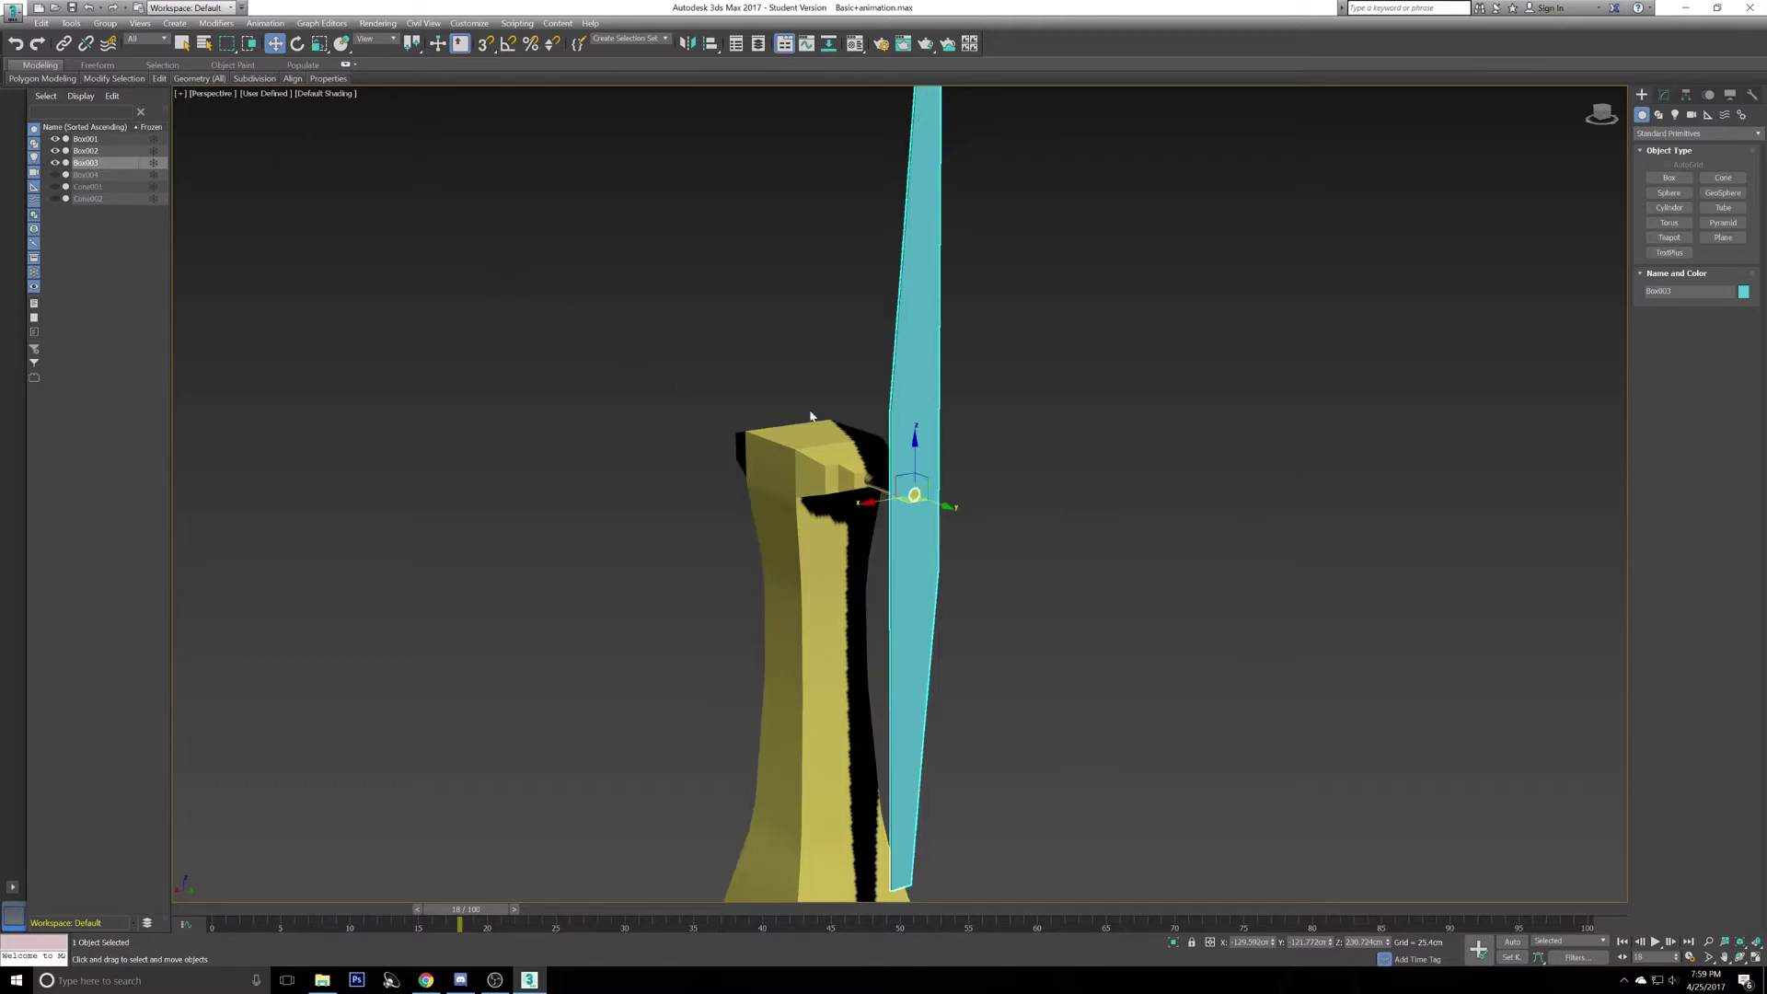
- Turn Auto Key on and, at frame 100, rotate the cyan blade around its axle by about -860 degrees in Y
{"action": "key", "text": "e"}
{"action": "middle_click_drag", "start_coordinate": [958, 466], "coordinate": [993, 474], "text": "alt"}
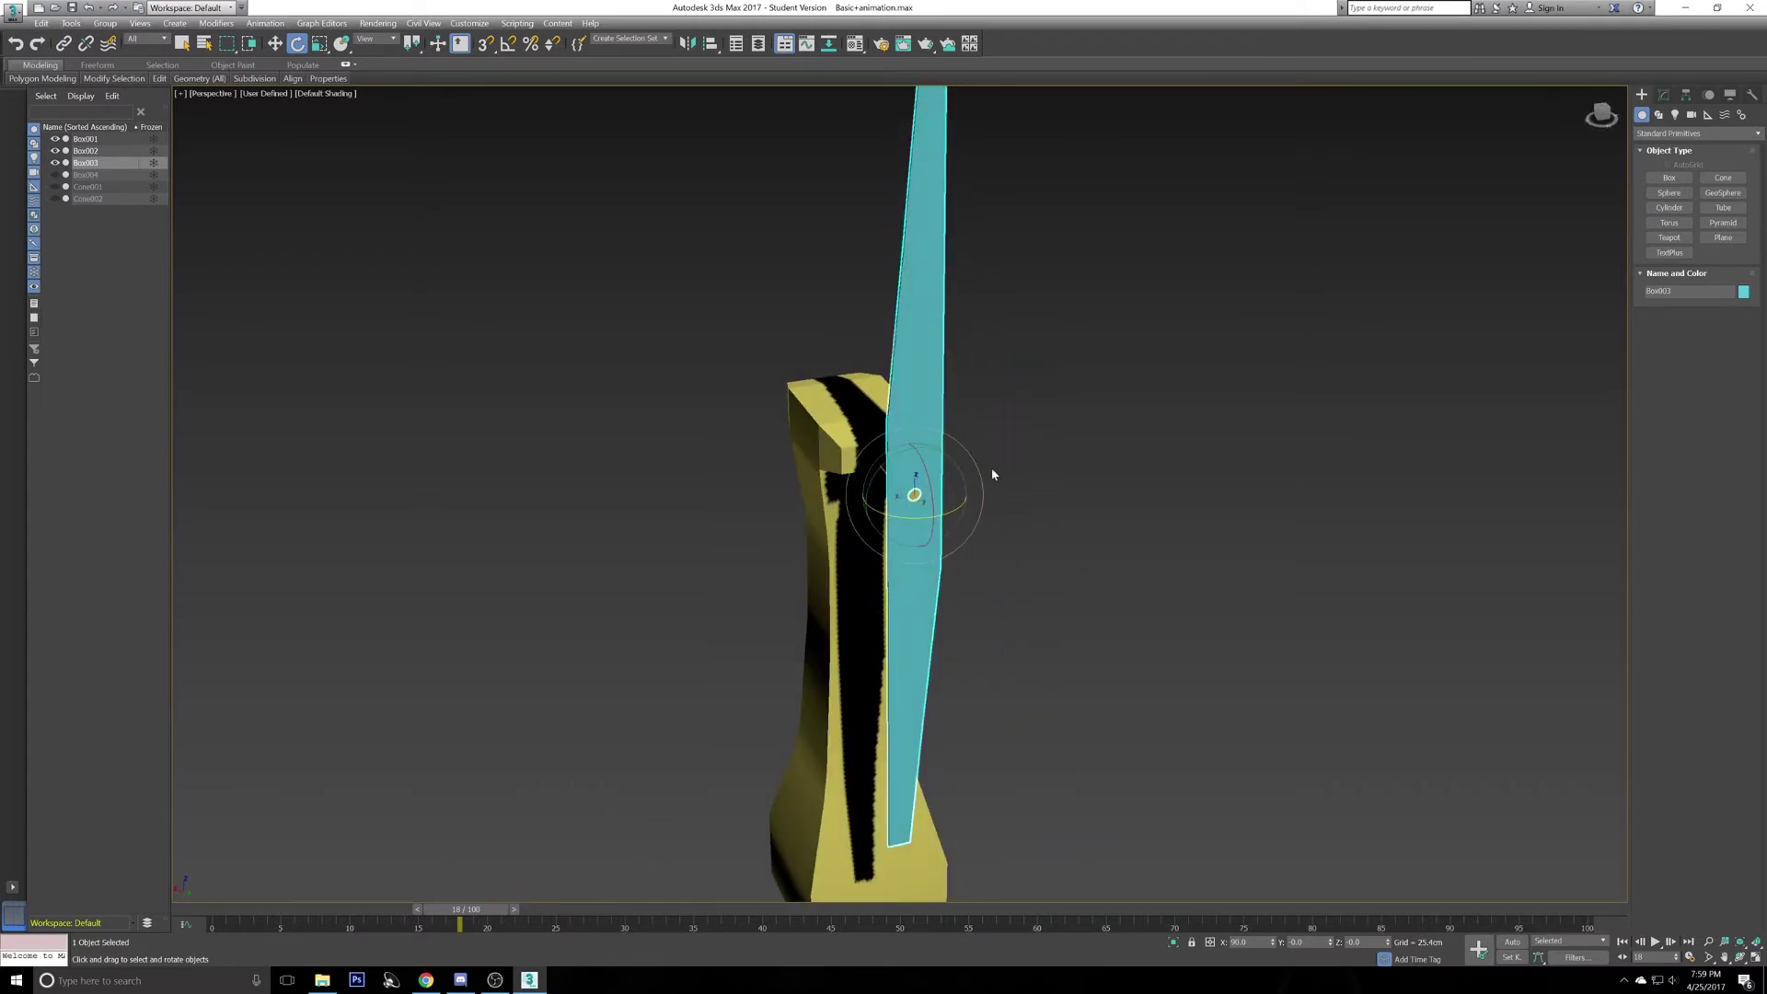
{"action": "left_click", "coordinate": [1512, 942]}
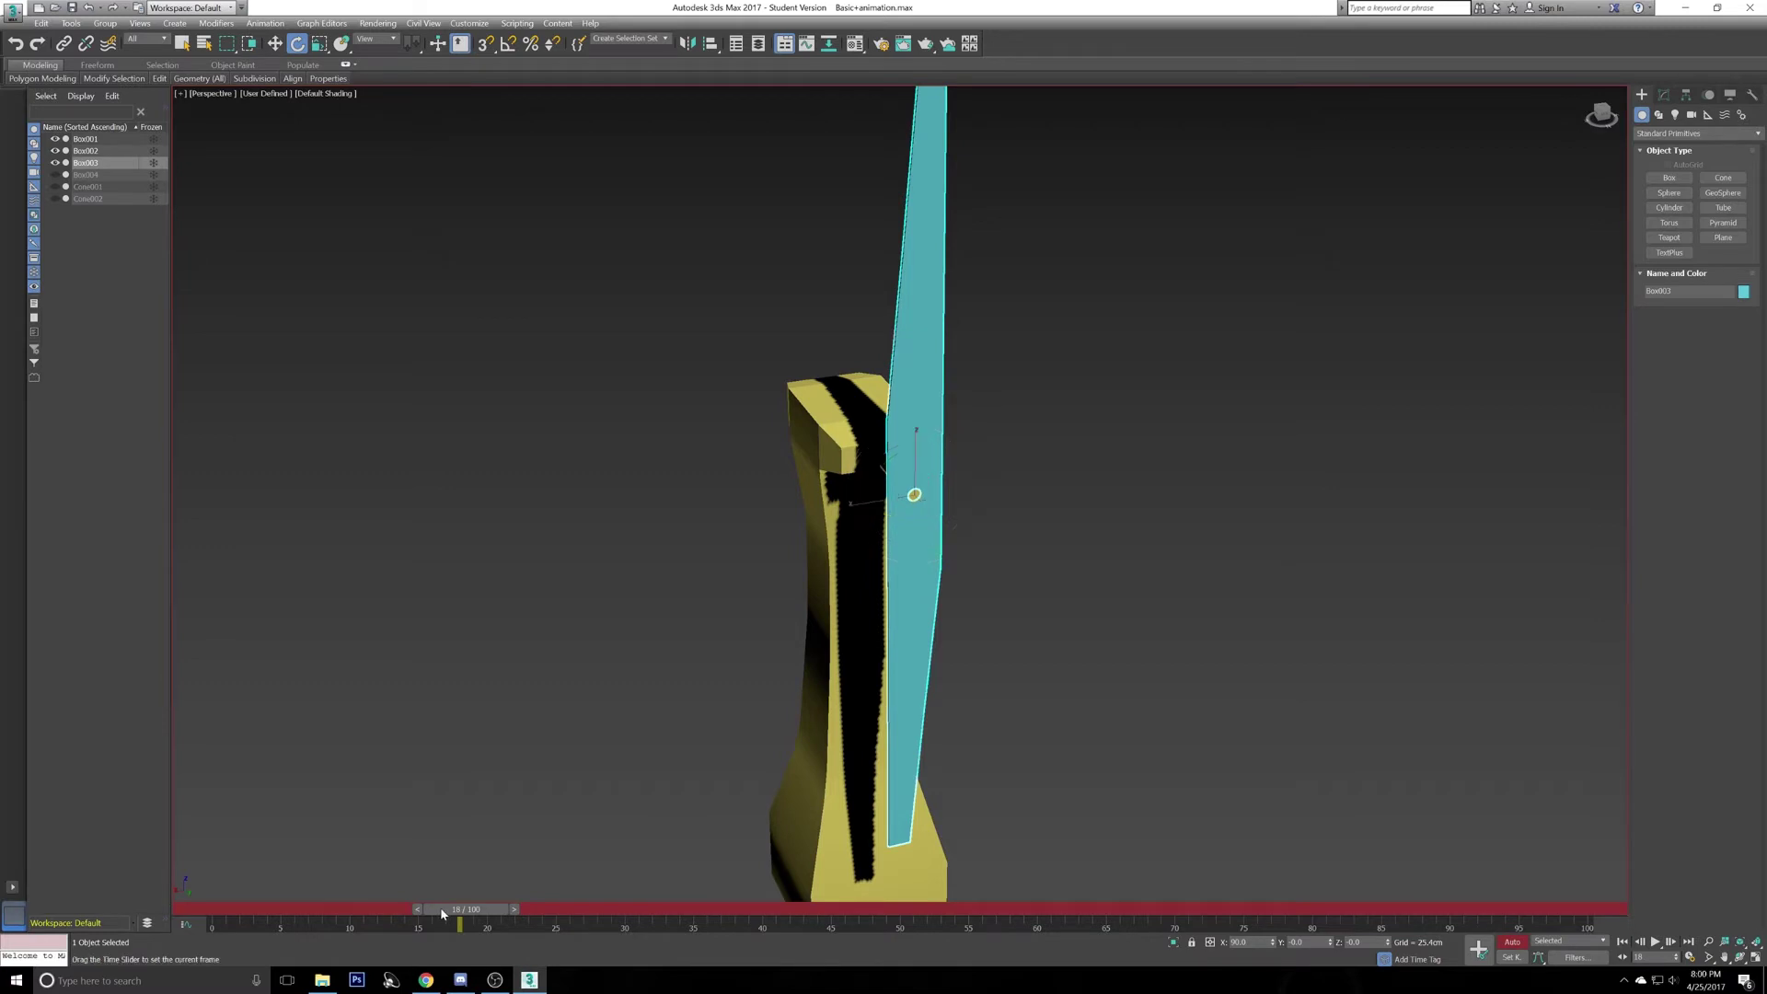
{"action": "left_click_drag", "start_coordinate": [437, 913], "coordinate": [1592, 883]}
{"action": "key", "text": "e"}
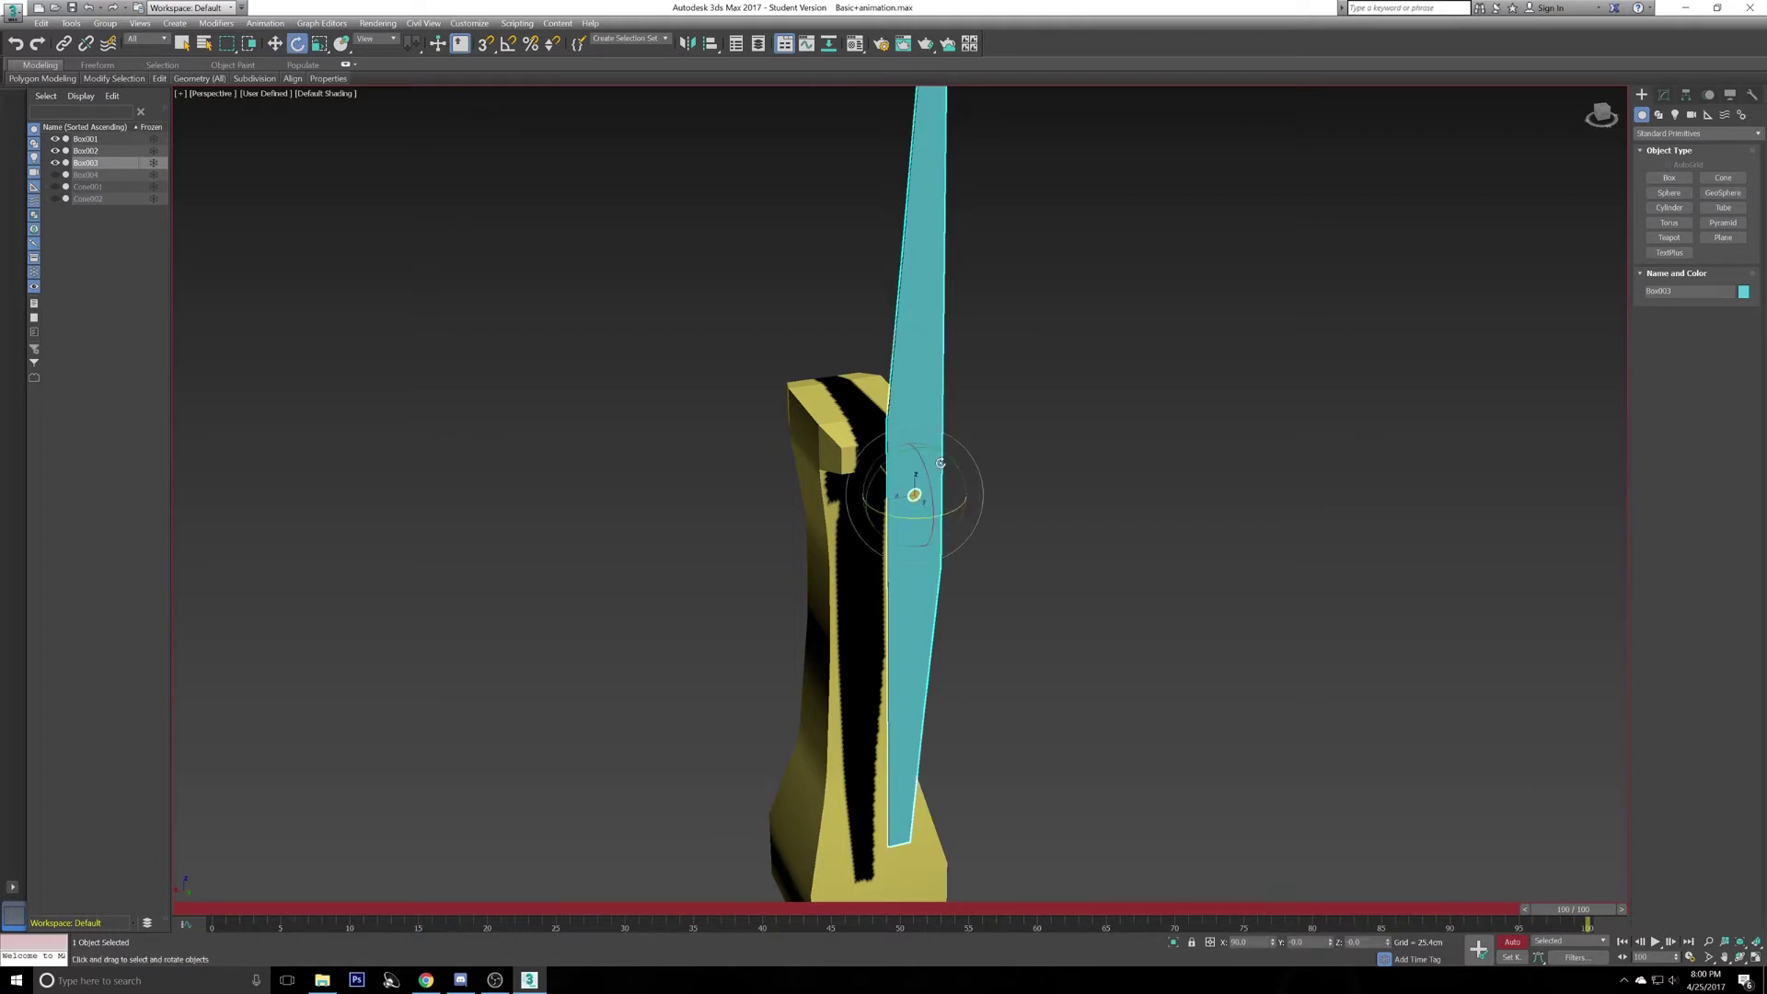
{"action": "left_click_drag", "start_coordinate": [944, 456], "coordinate": [44, 526]}
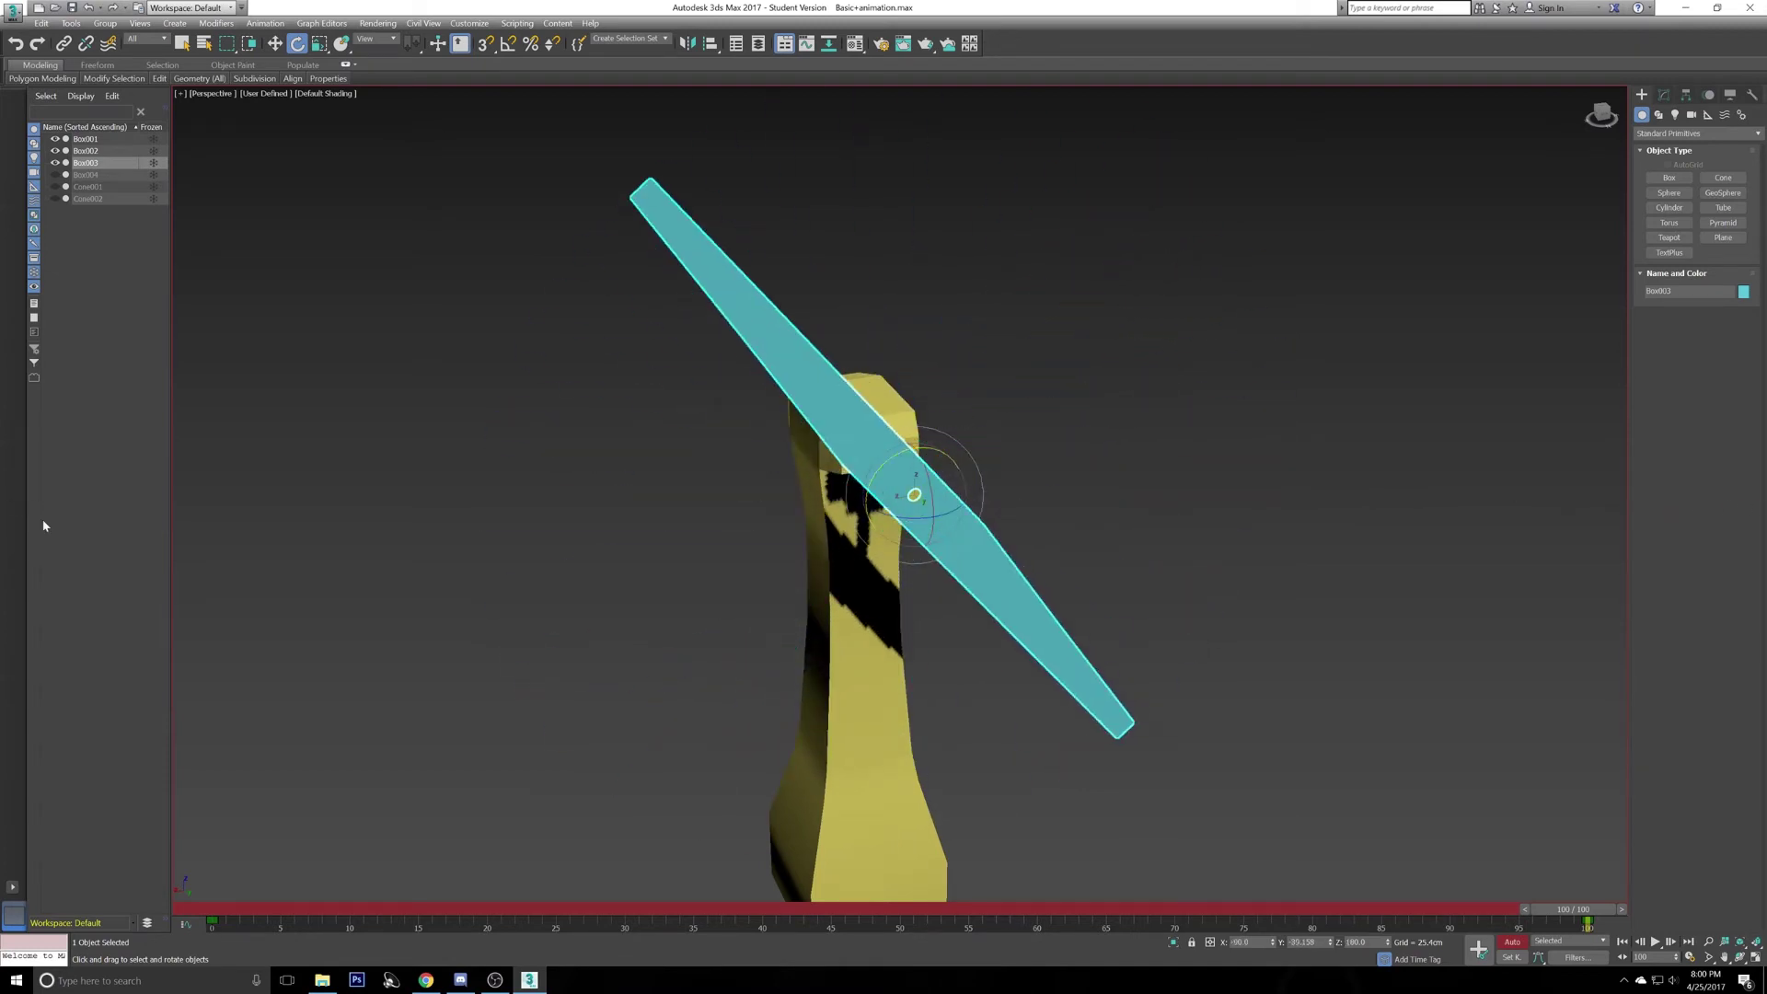
- Play the blade's spin while viewing it from several angles, stop playback, and return to frame 0
{"action": "left_click", "coordinate": [1657, 943]}
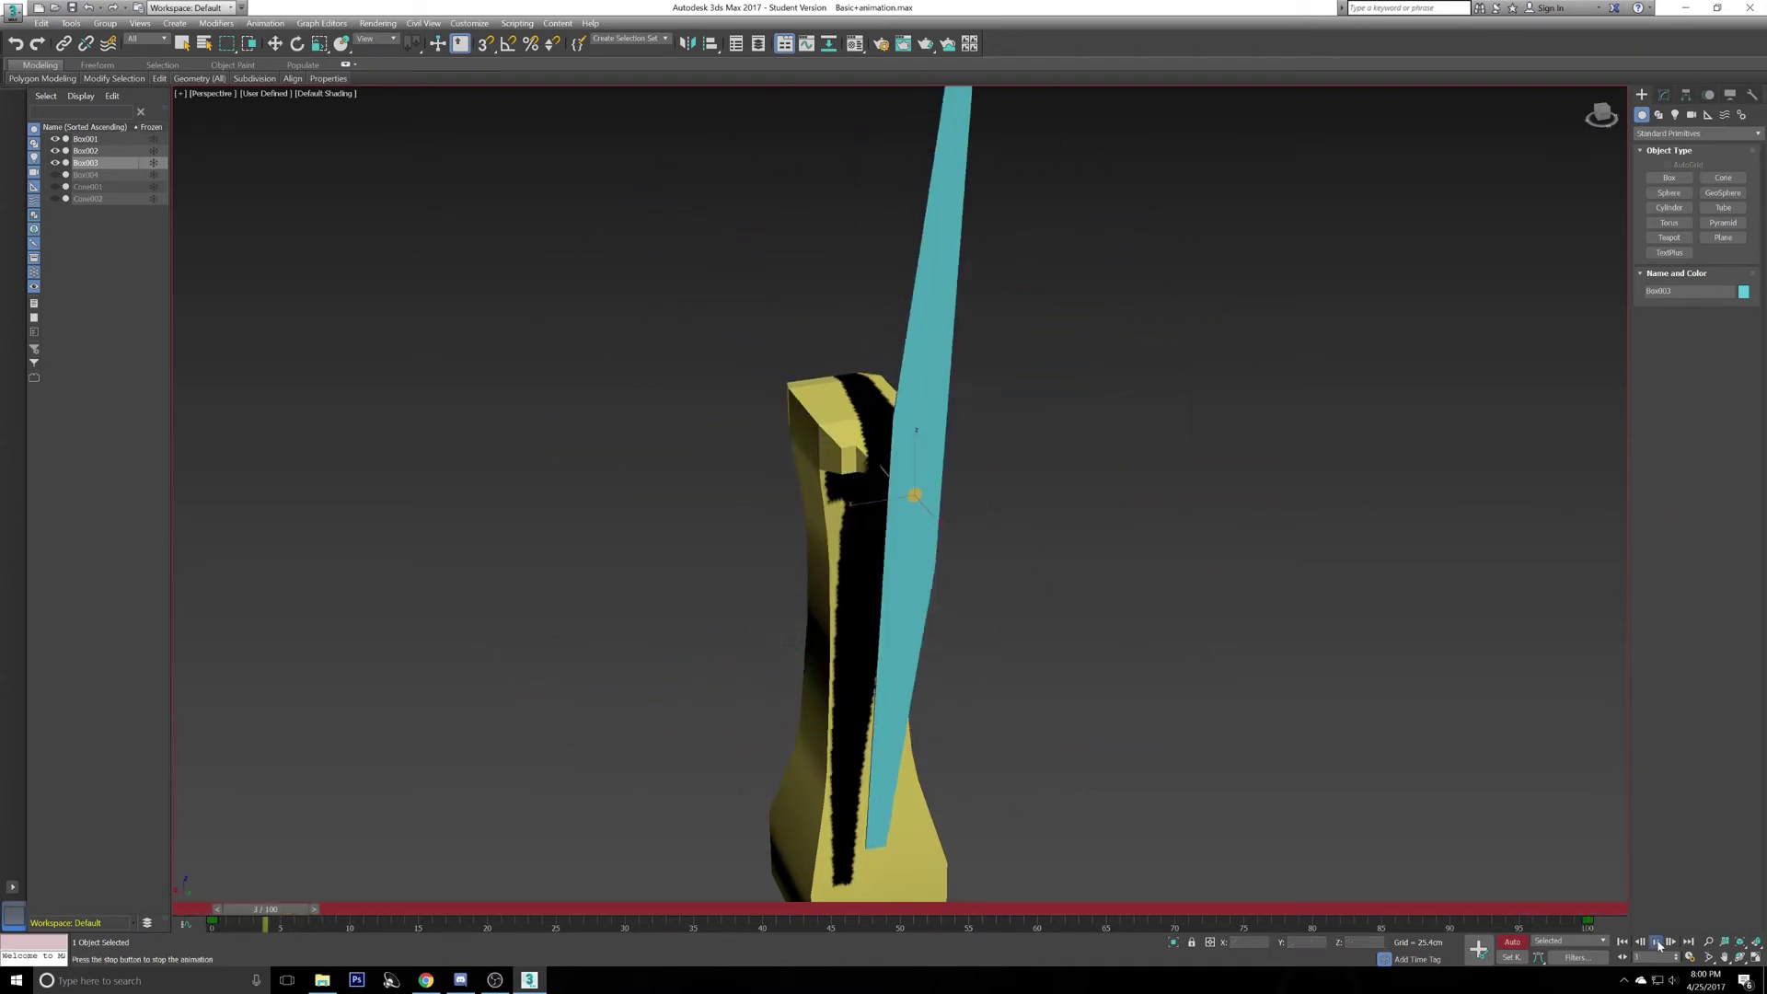
{"action": "middle_click_drag", "start_coordinate": [1188, 623], "coordinate": [1056, 540], "text": "alt"}
{"action": "scroll", "coordinate": [1227, 593], "scroll_direction": "down", "scroll_amount": 3}
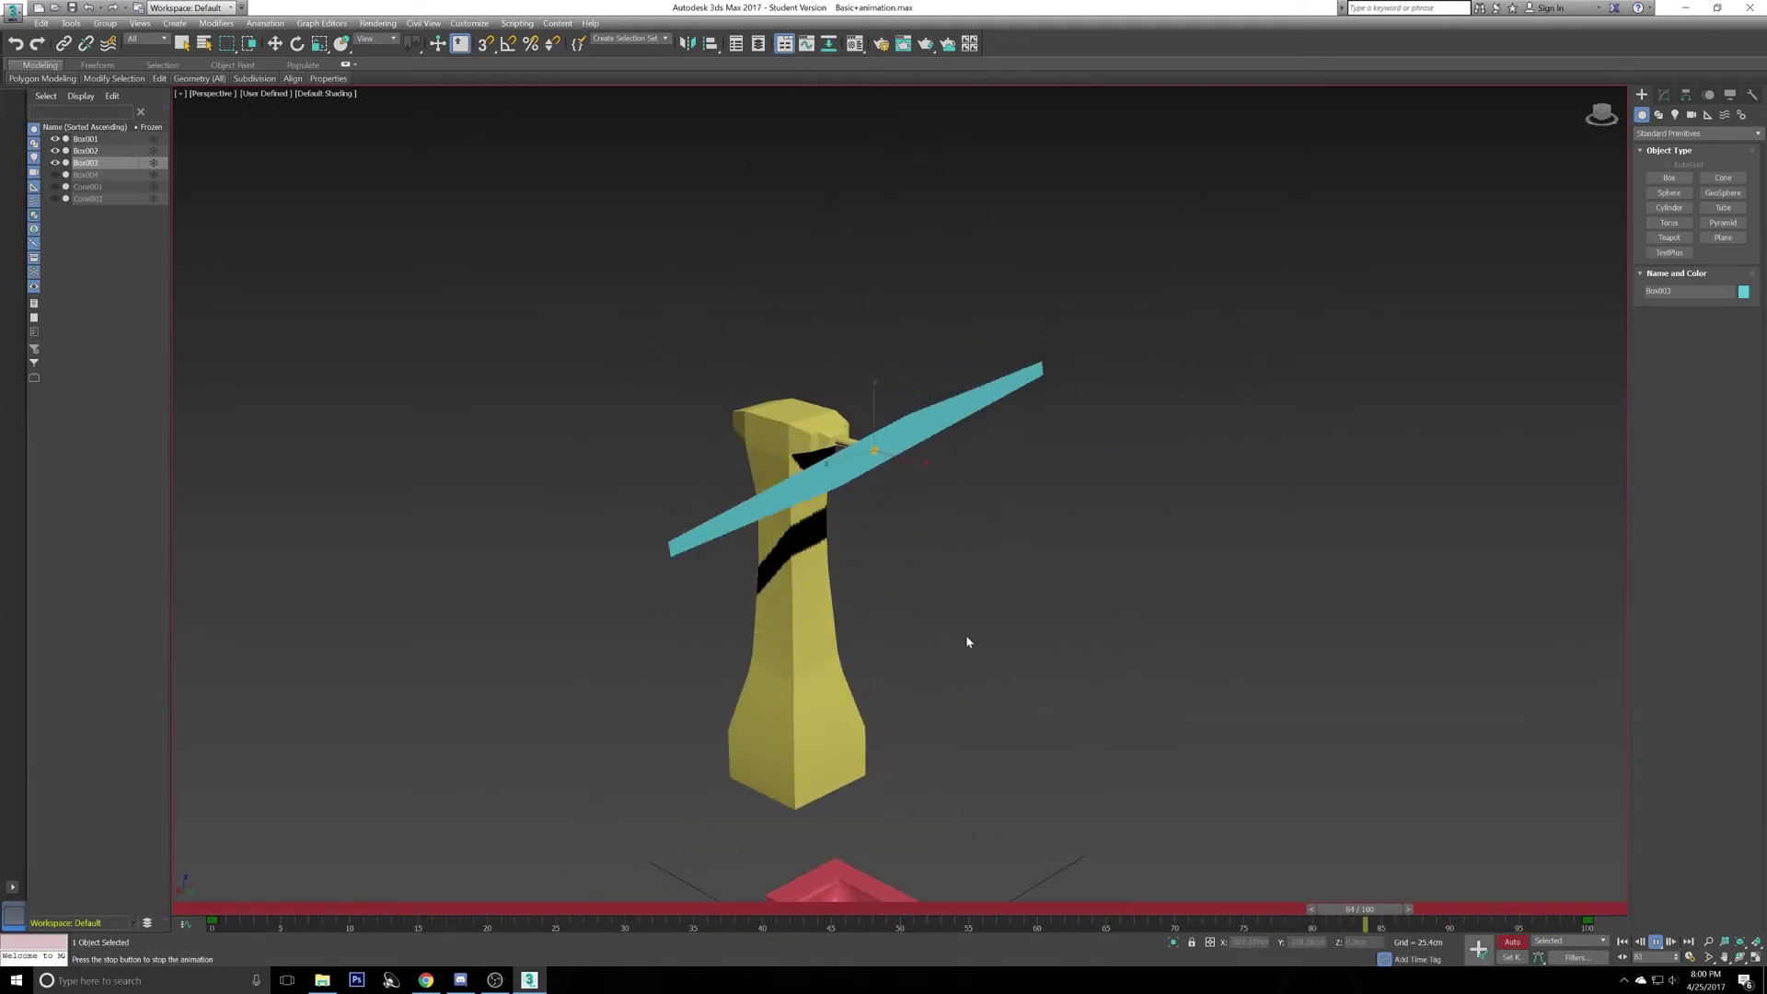
{"action": "mouse_move", "coordinate": [892, 584]}
{"action": "middle_mouse_down", "text": "alt"}
{"action": "mouse_move", "coordinate": [968, 589]}
{"action": "mouse_move", "coordinate": [893, 590]}
{"action": "middle_mouse_up", "text": "alt"}
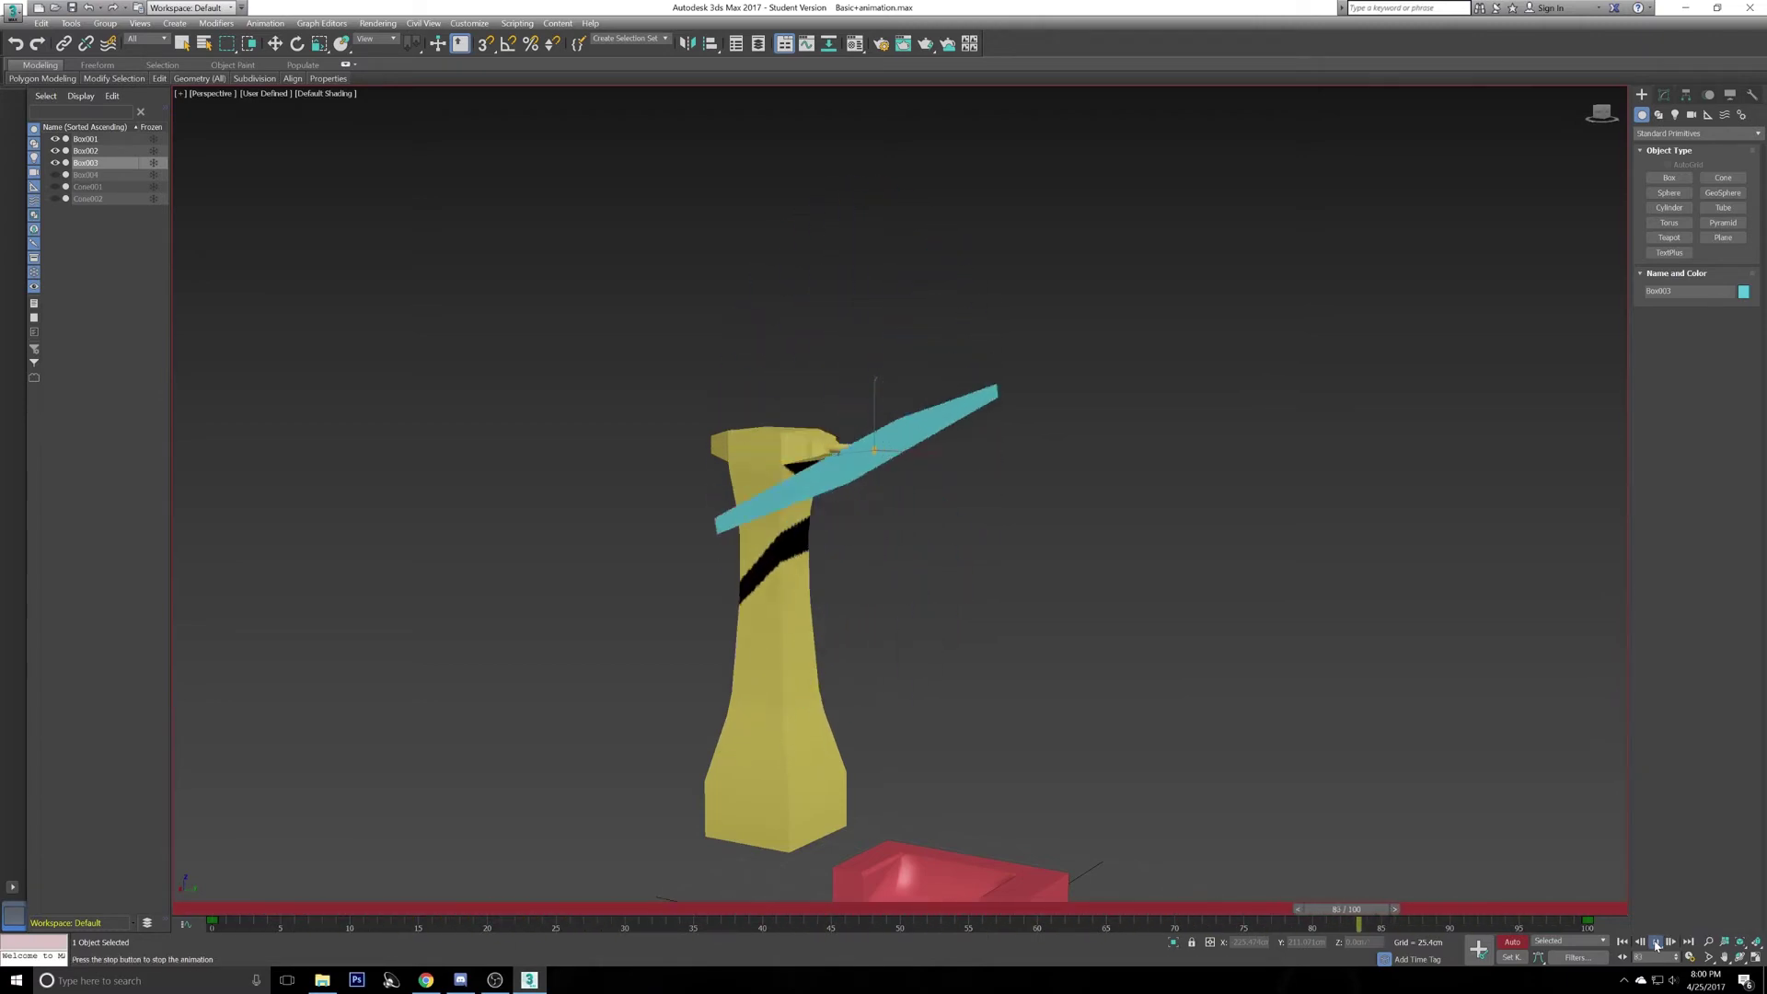
{"action": "left_click", "coordinate": [1622, 942]}
- Switch from rotating to the plain selection tool and turn off Auto Key
{"action": "key", "text": "e"}
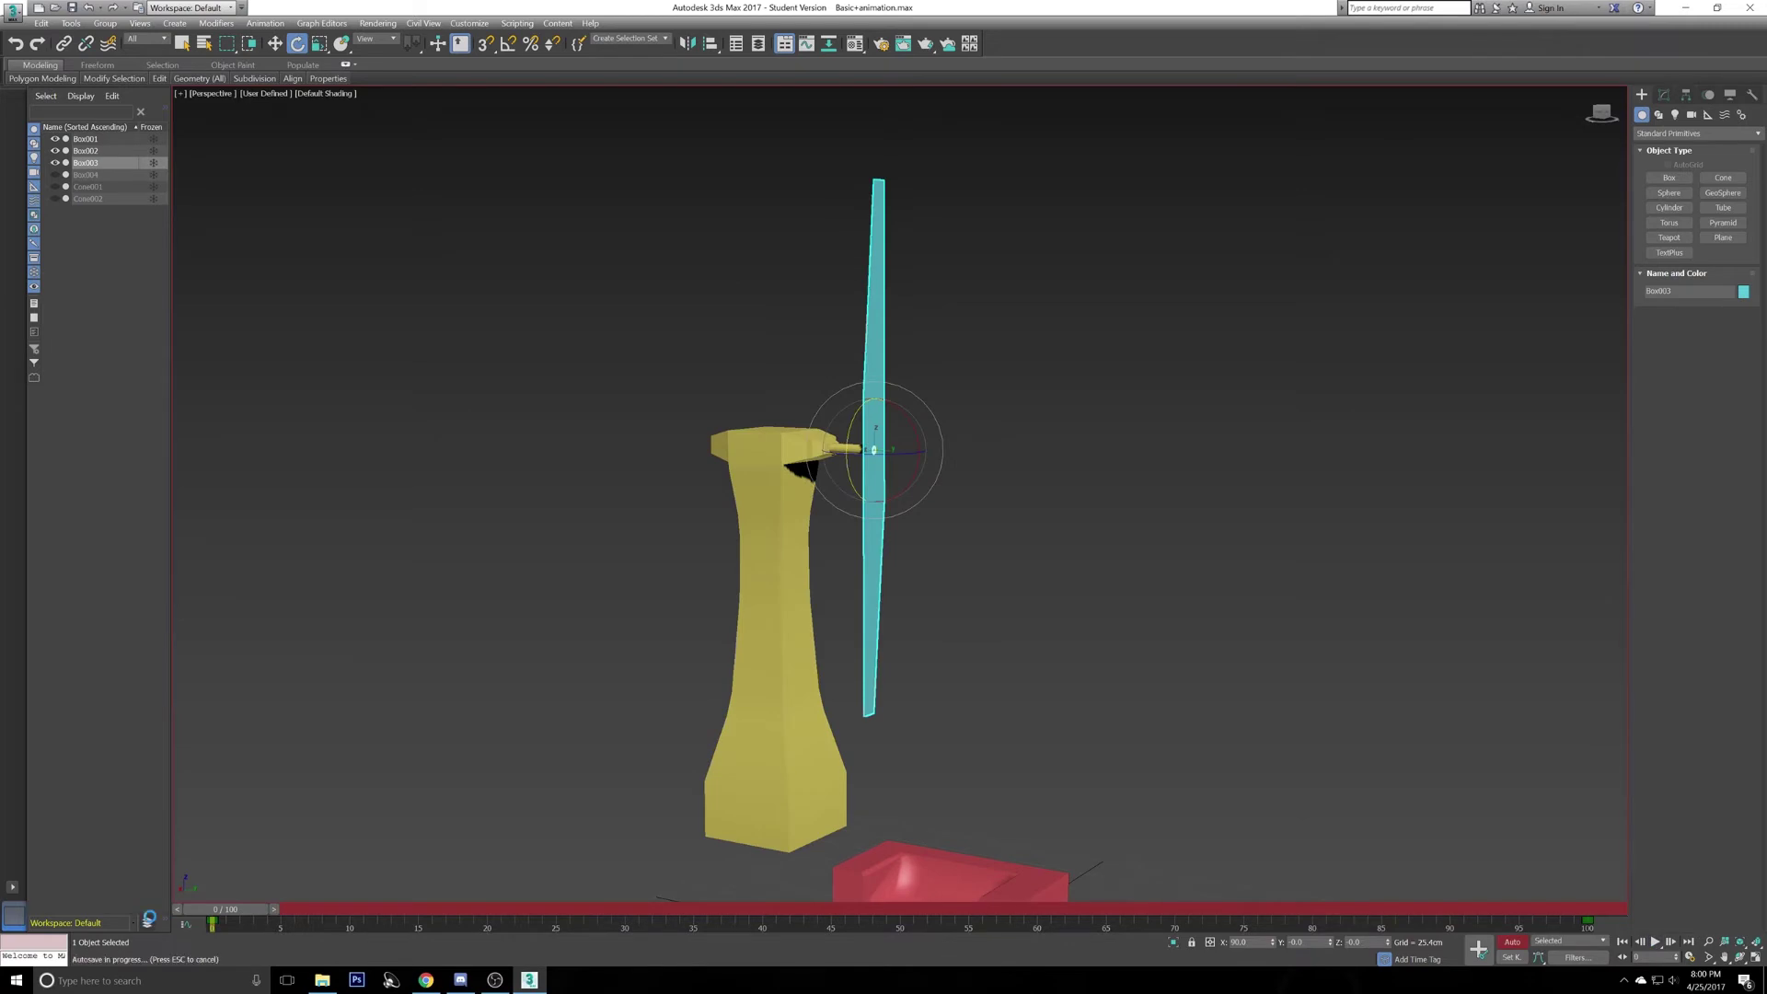
{"action": "key", "text": "q"}
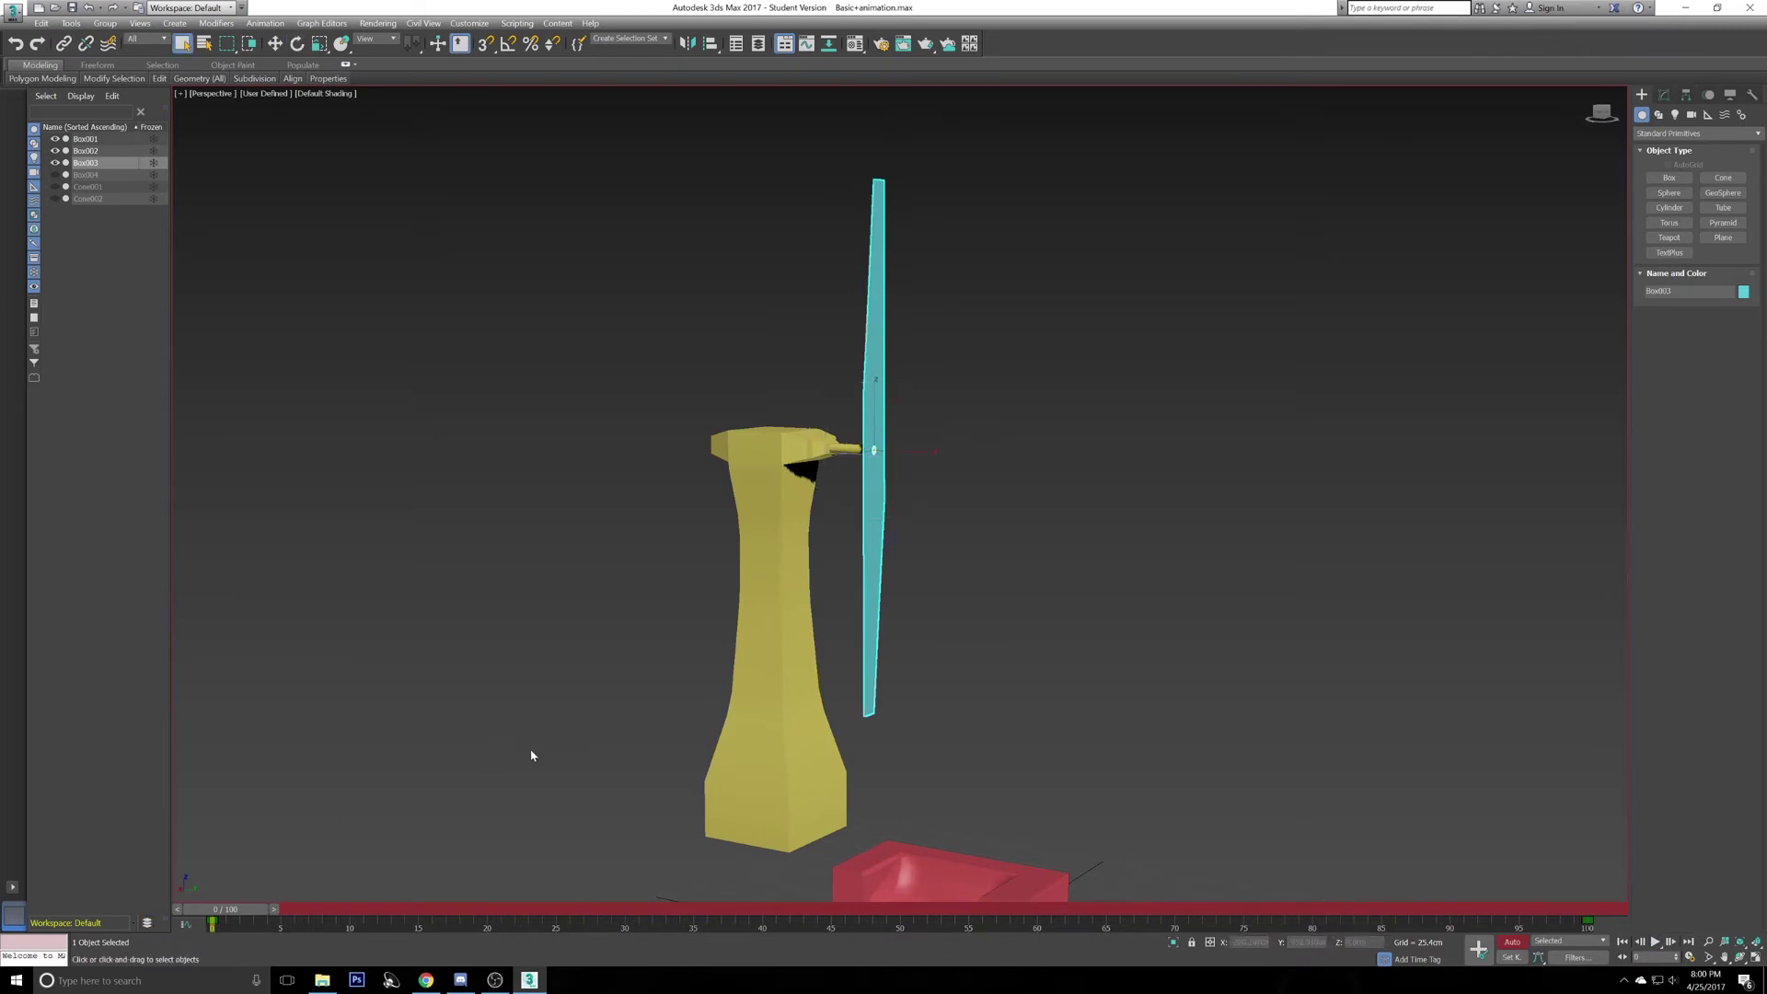
{"action": "middle_click_drag", "start_coordinate": [530, 751], "coordinate": [493, 769], "text": "alt"}
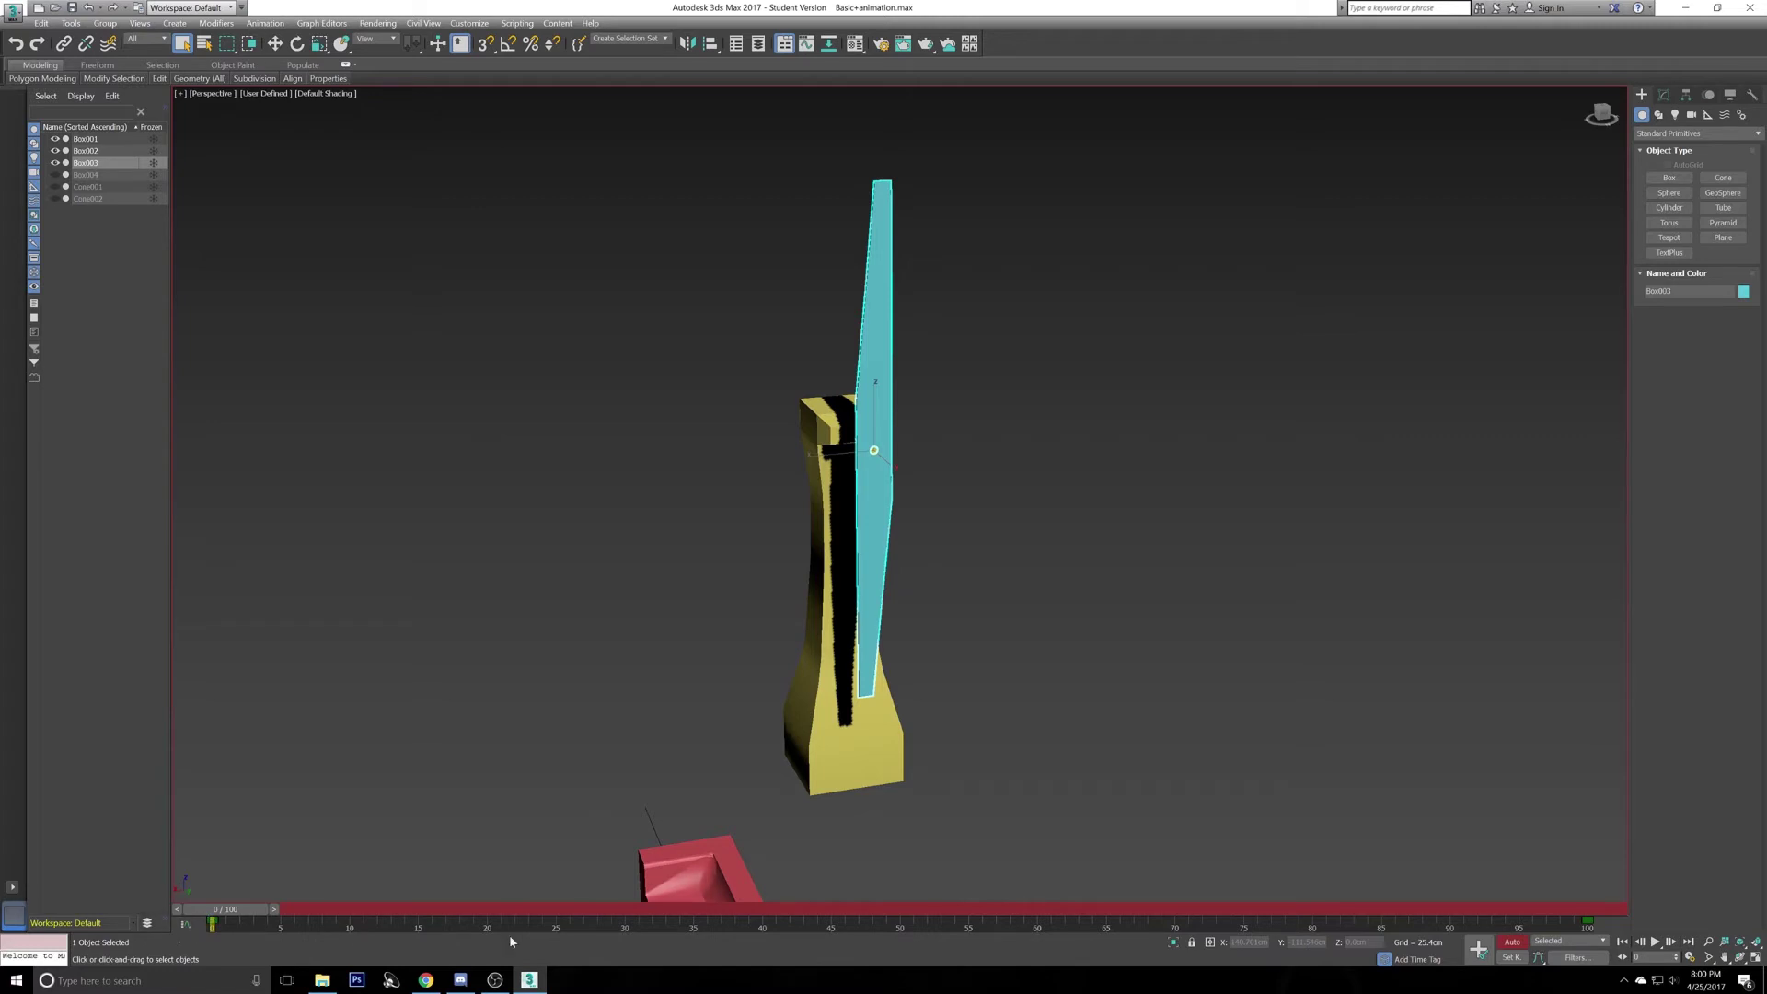
{"action": "left_click", "coordinate": [1512, 942]}
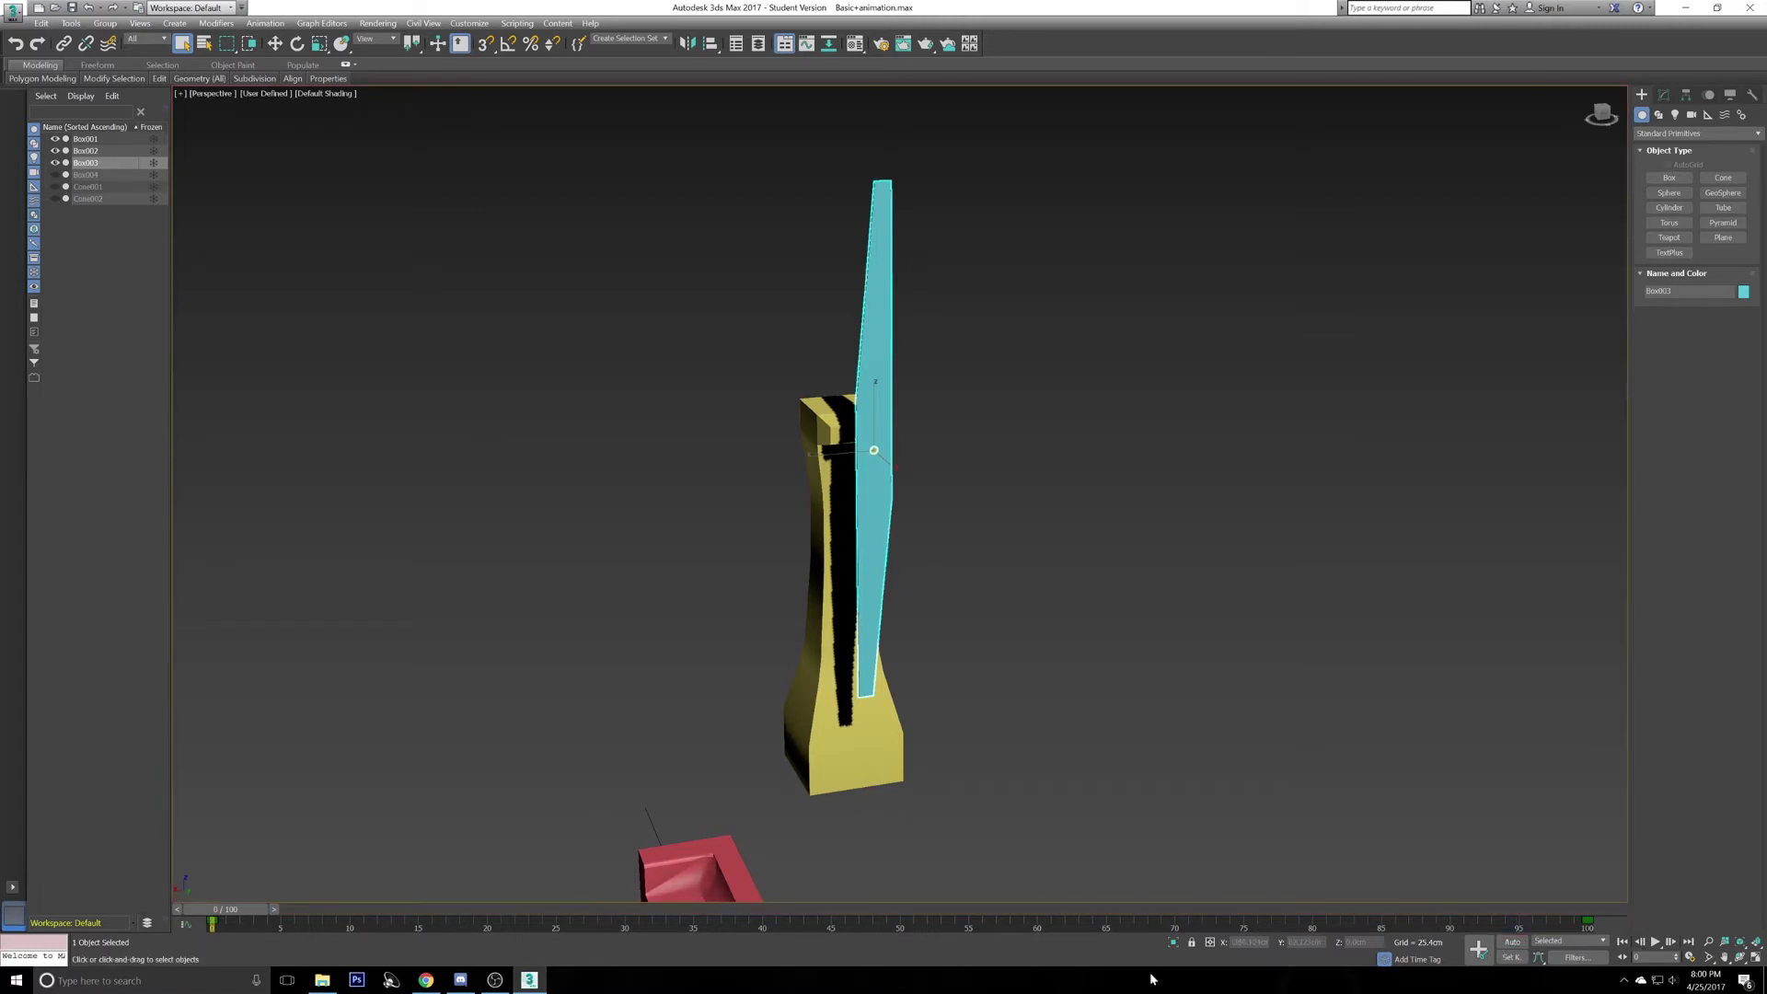
{"action": "left_click", "coordinate": [185, 925]}
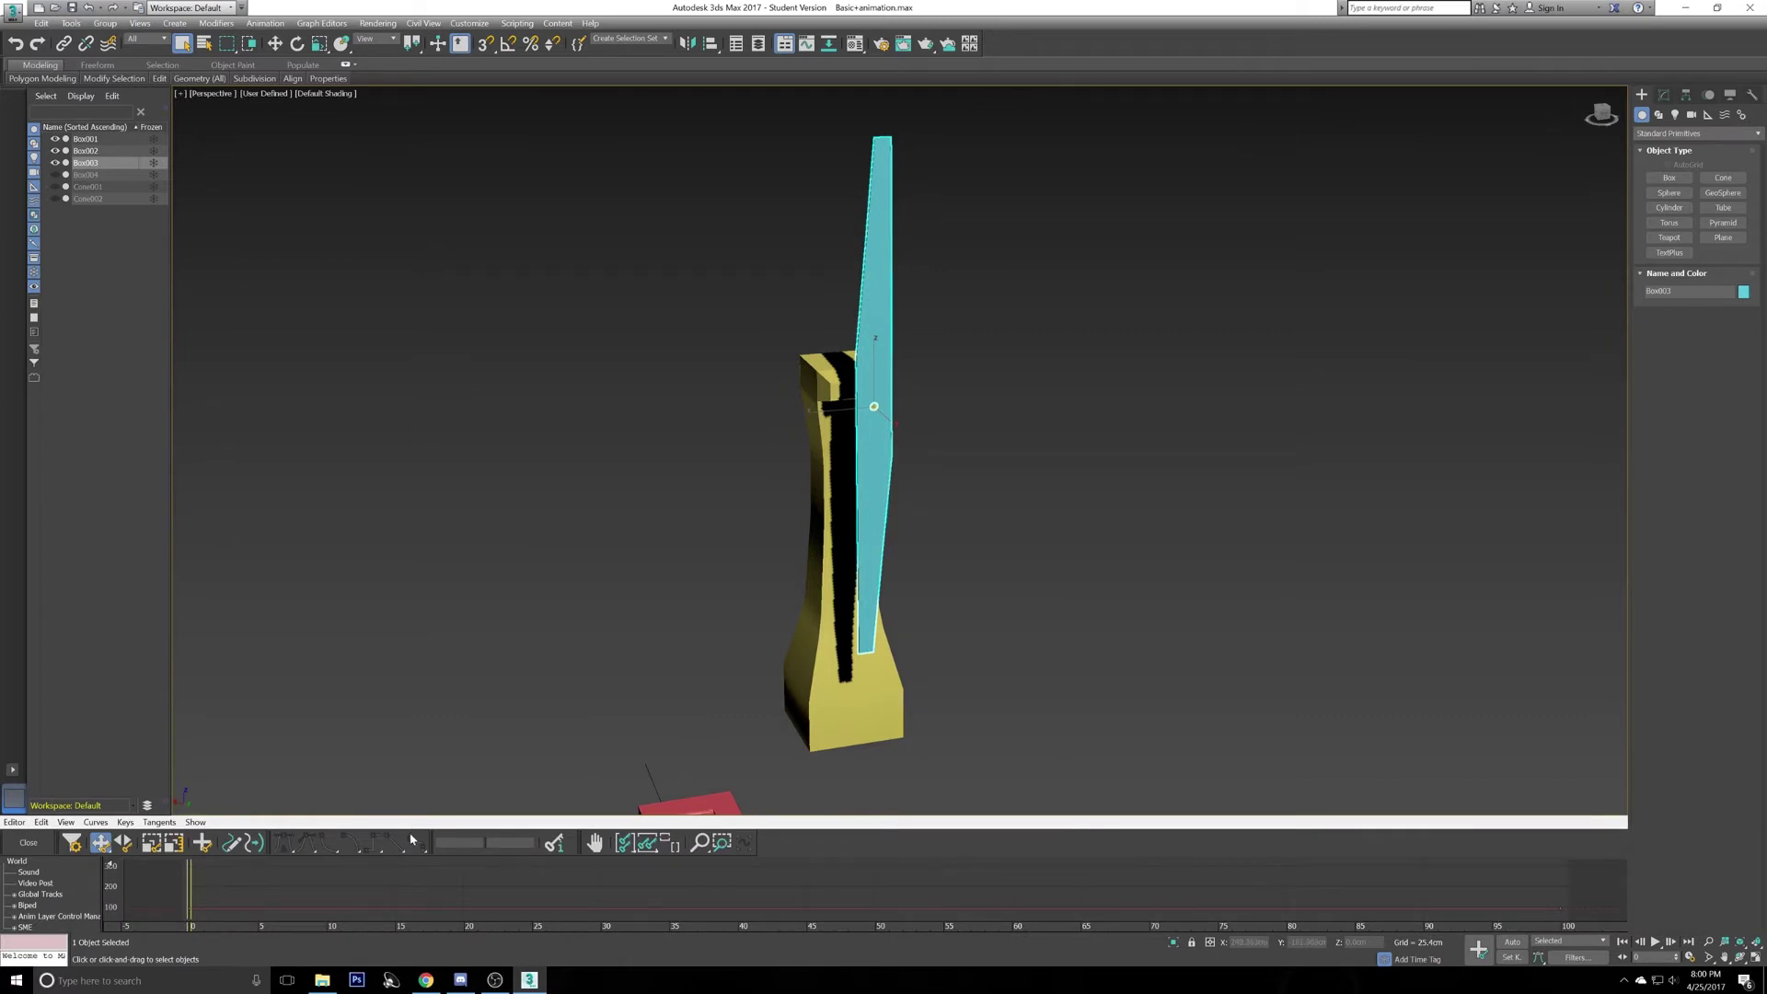
{"action": "left_click_drag", "start_coordinate": [396, 831], "coordinate": [467, 498]}
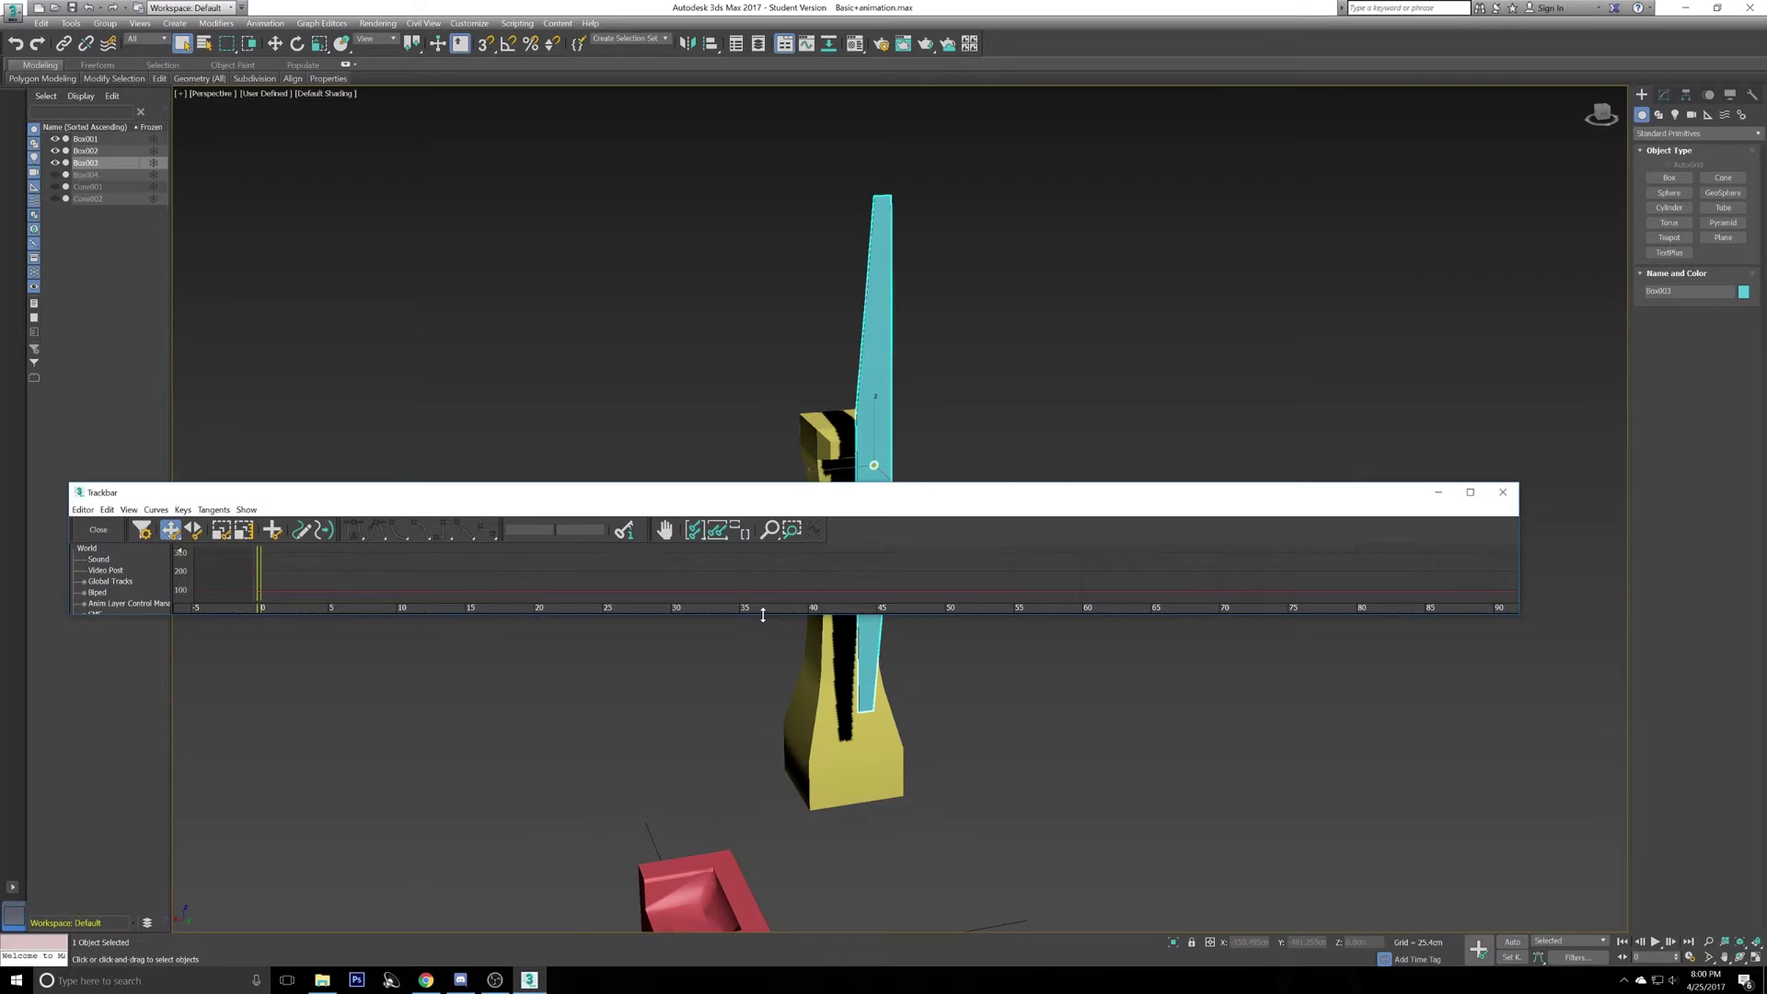
{"action": "left_click_drag", "start_coordinate": [763, 615], "coordinate": [809, 865]}
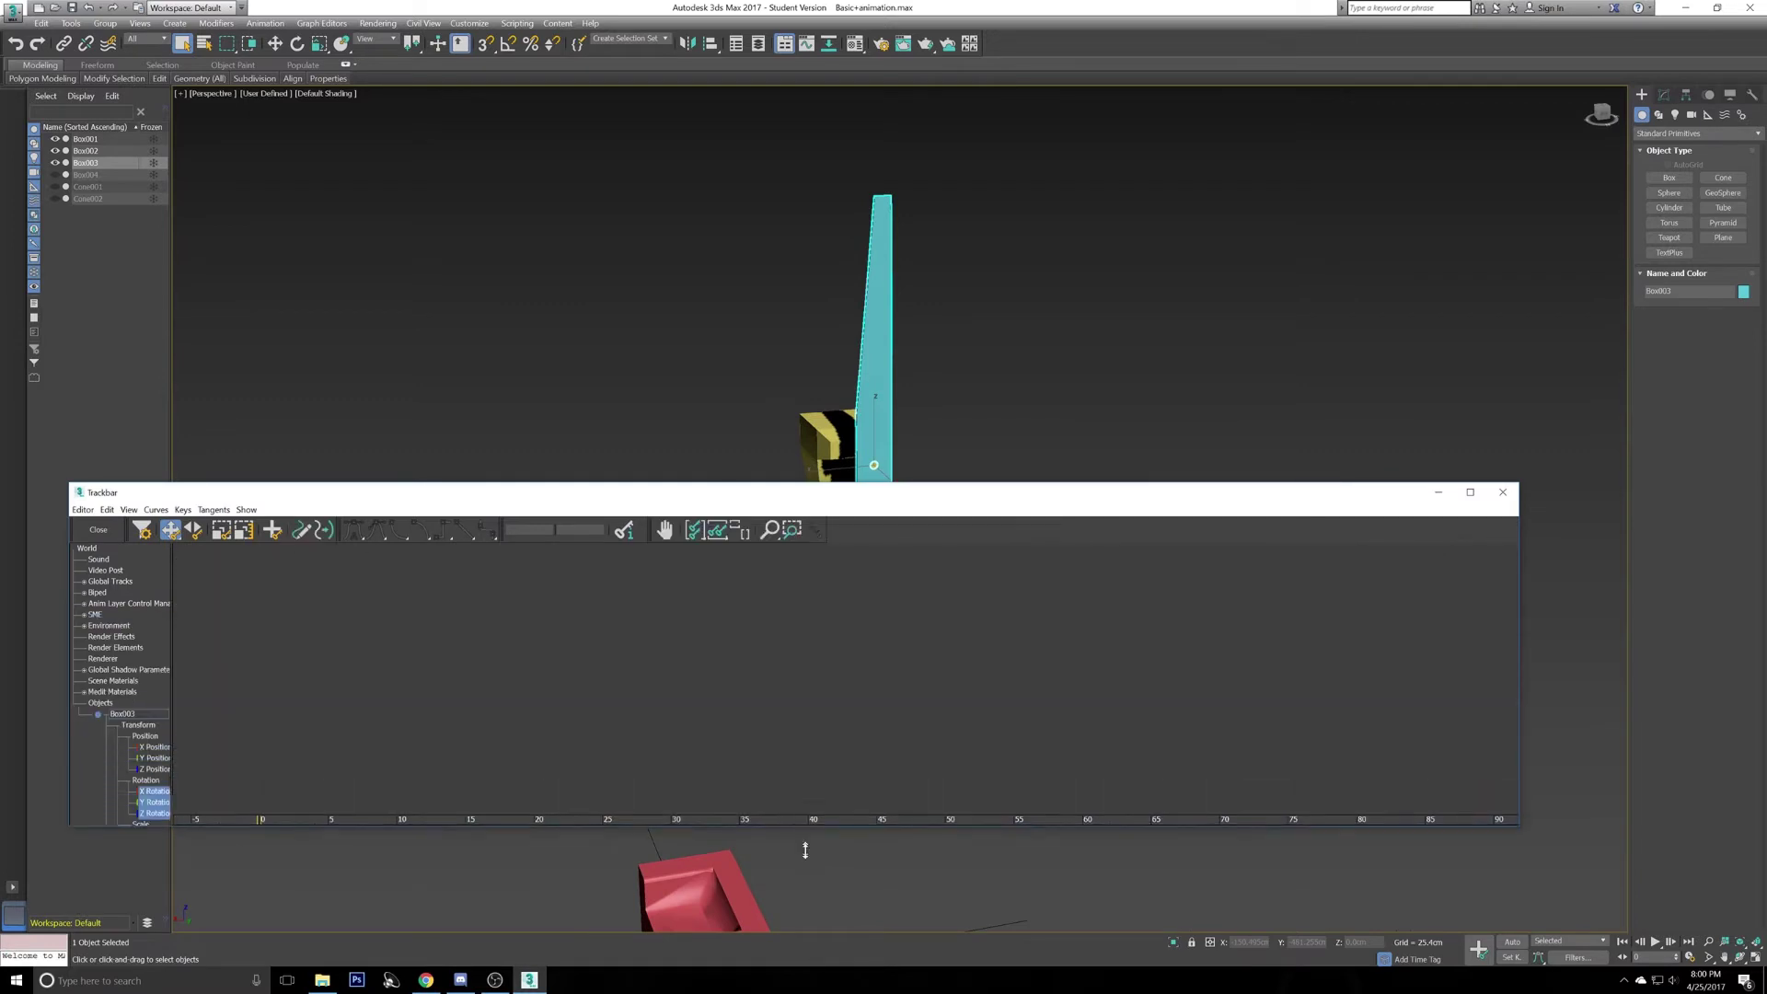
{"action": "left_click", "coordinate": [957, 482]}
{"action": "left_click_drag", "start_coordinate": [960, 483], "coordinate": [889, 261]}
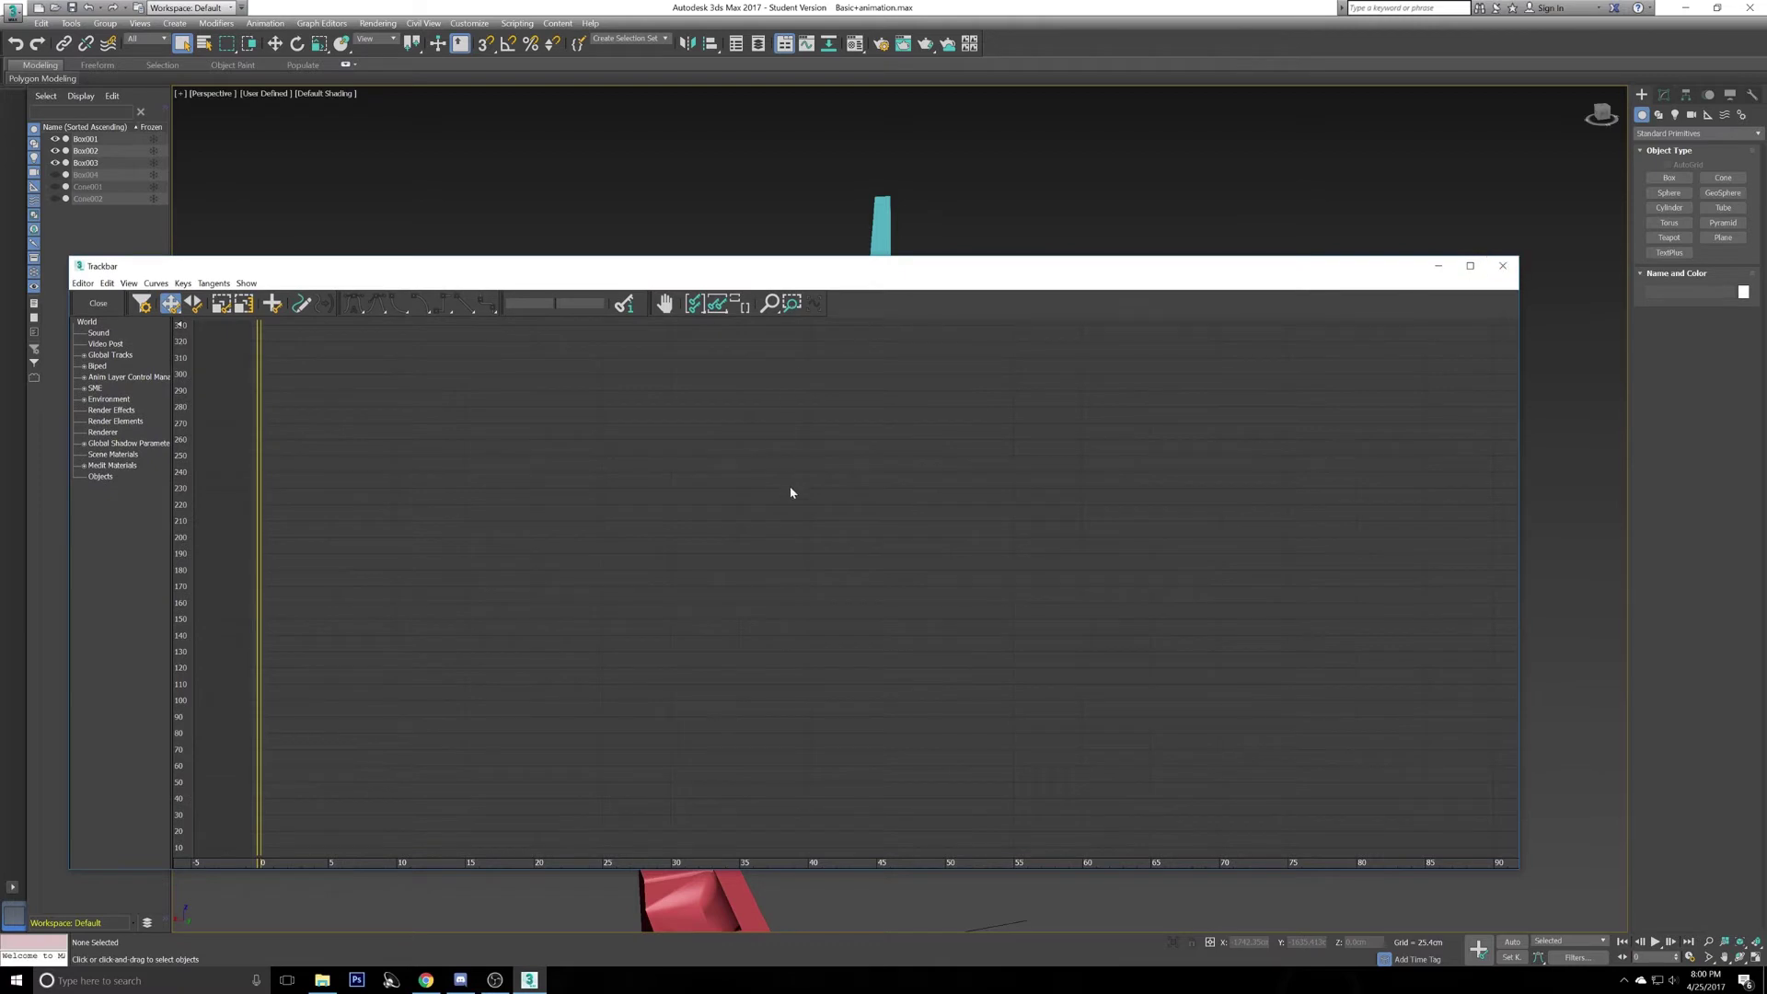
{"action": "middle_click_drag", "start_coordinate": [775, 565], "coordinate": [759, 644], "text": "ctrl+alt"}
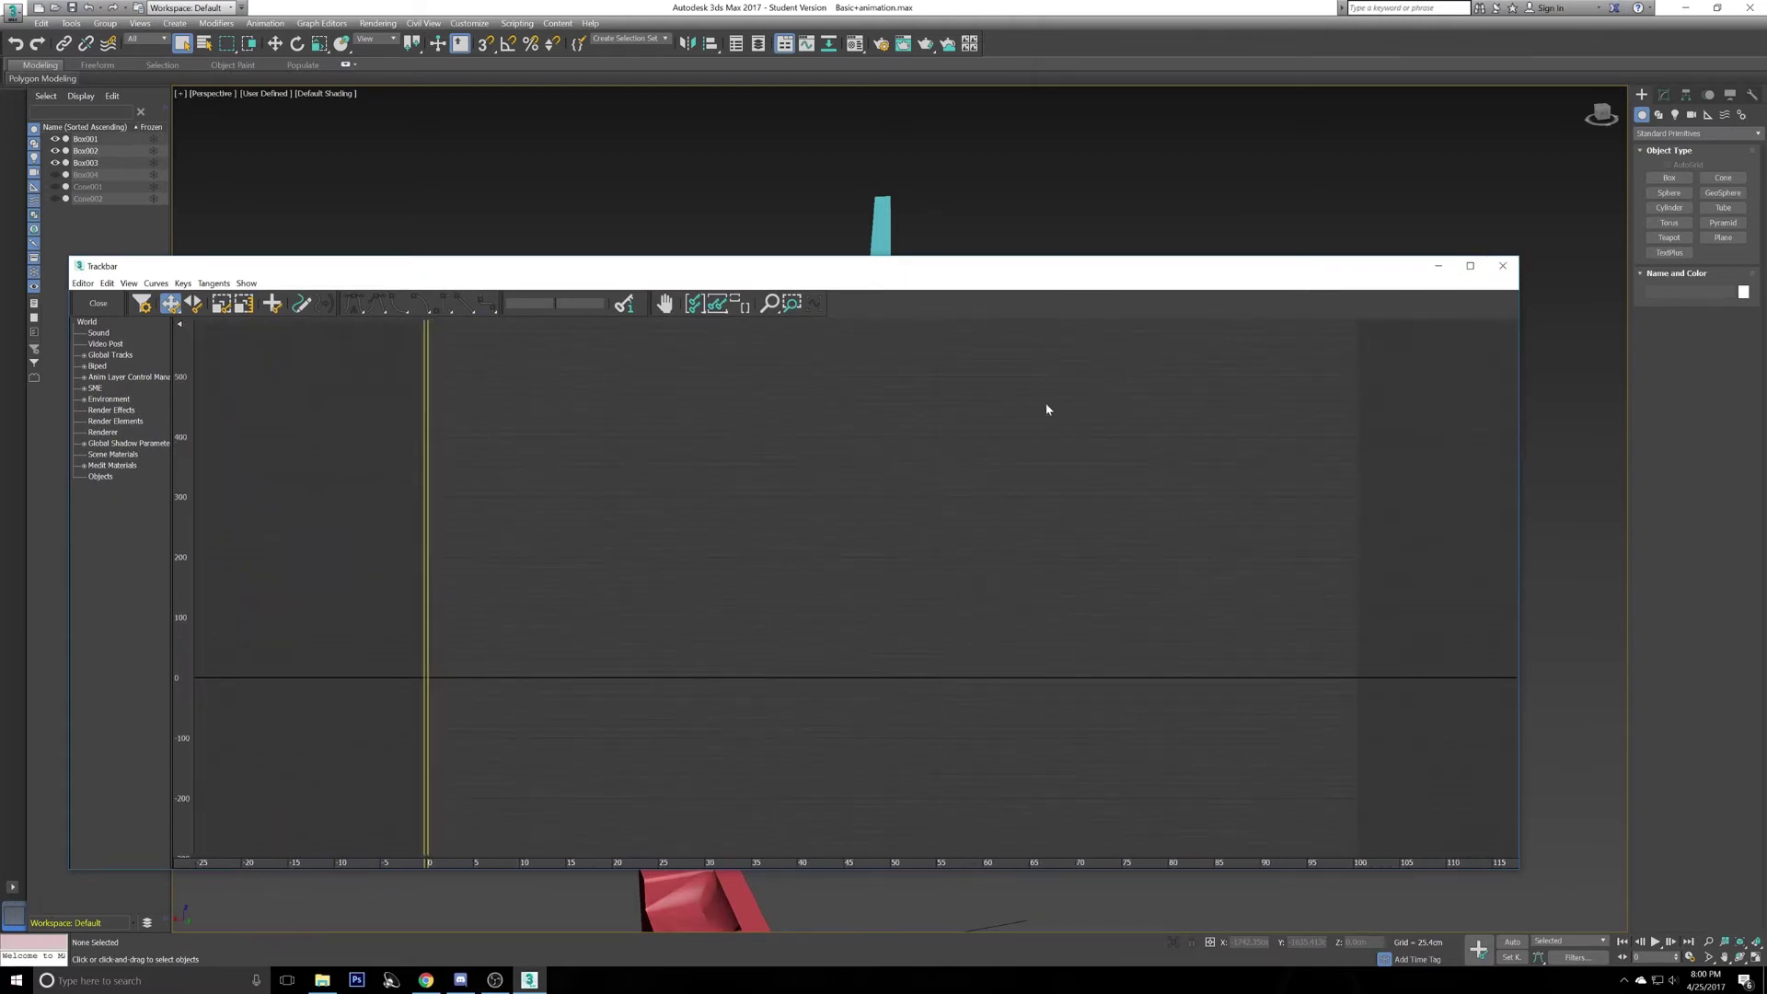
{"action": "left_click", "coordinate": [1504, 268]}
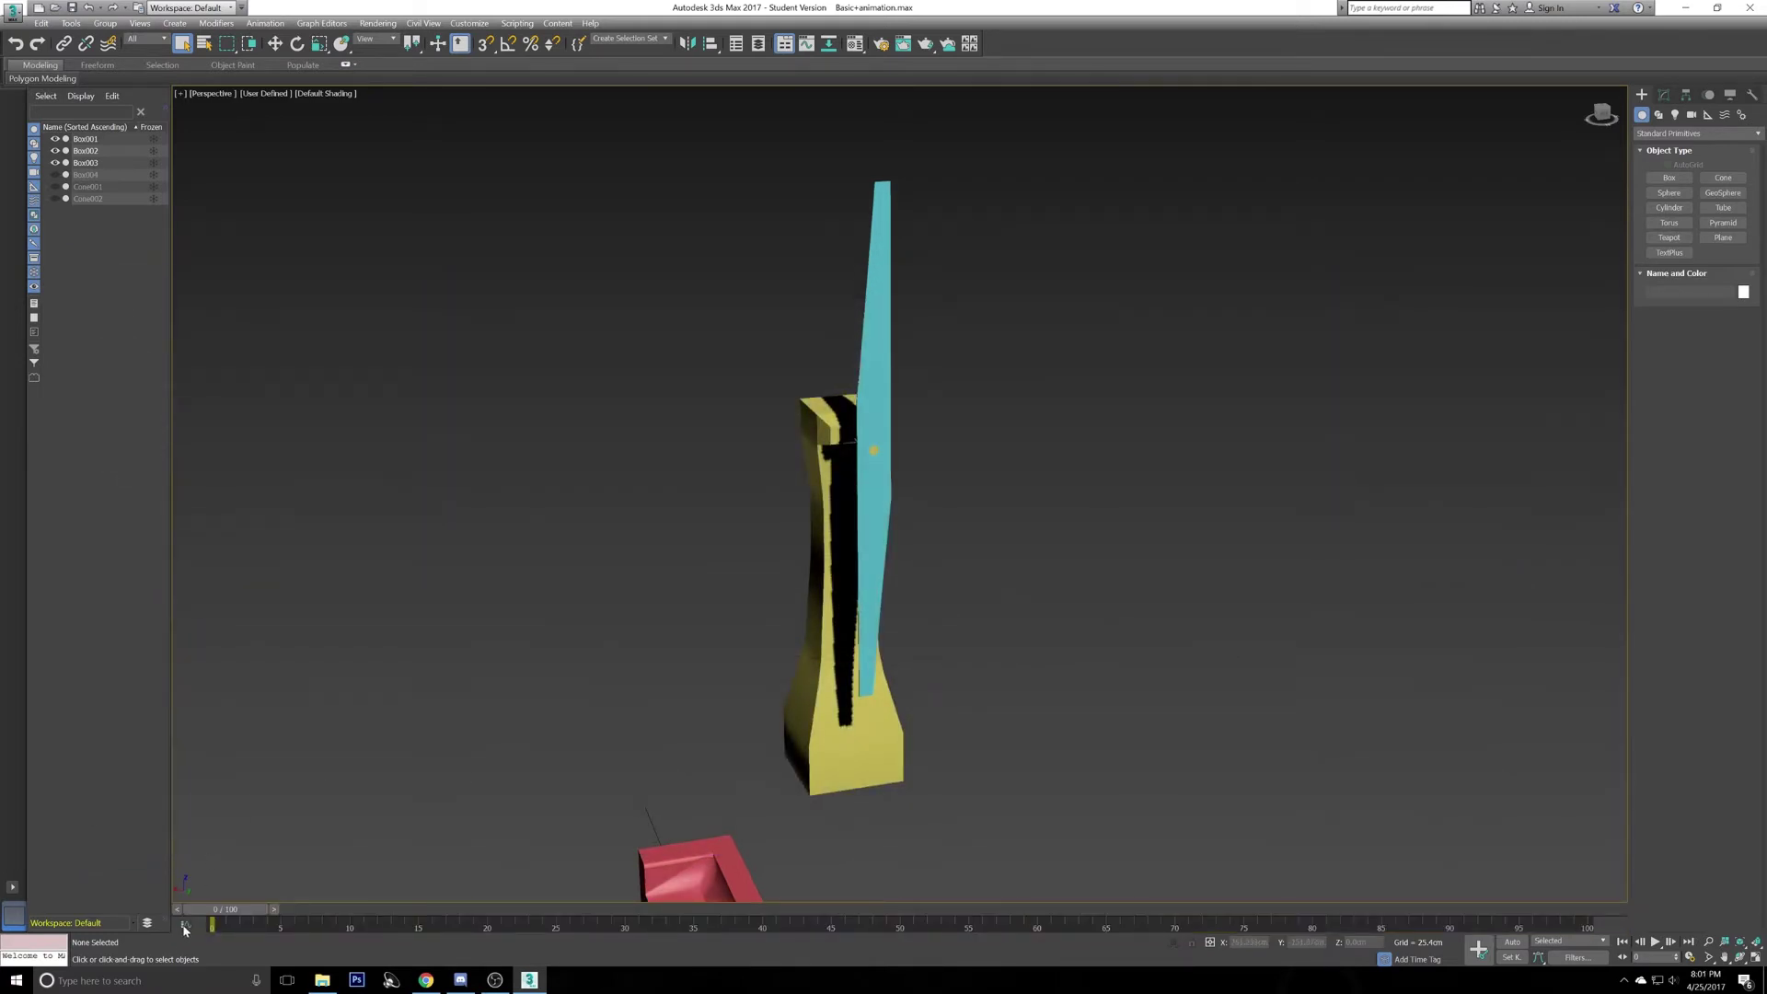
- Open the Mini Curve Editor docked and enlarged below the viewport, and select the cyan blade to display its rotation curves
{"action": "left_click", "coordinate": [184, 927]}
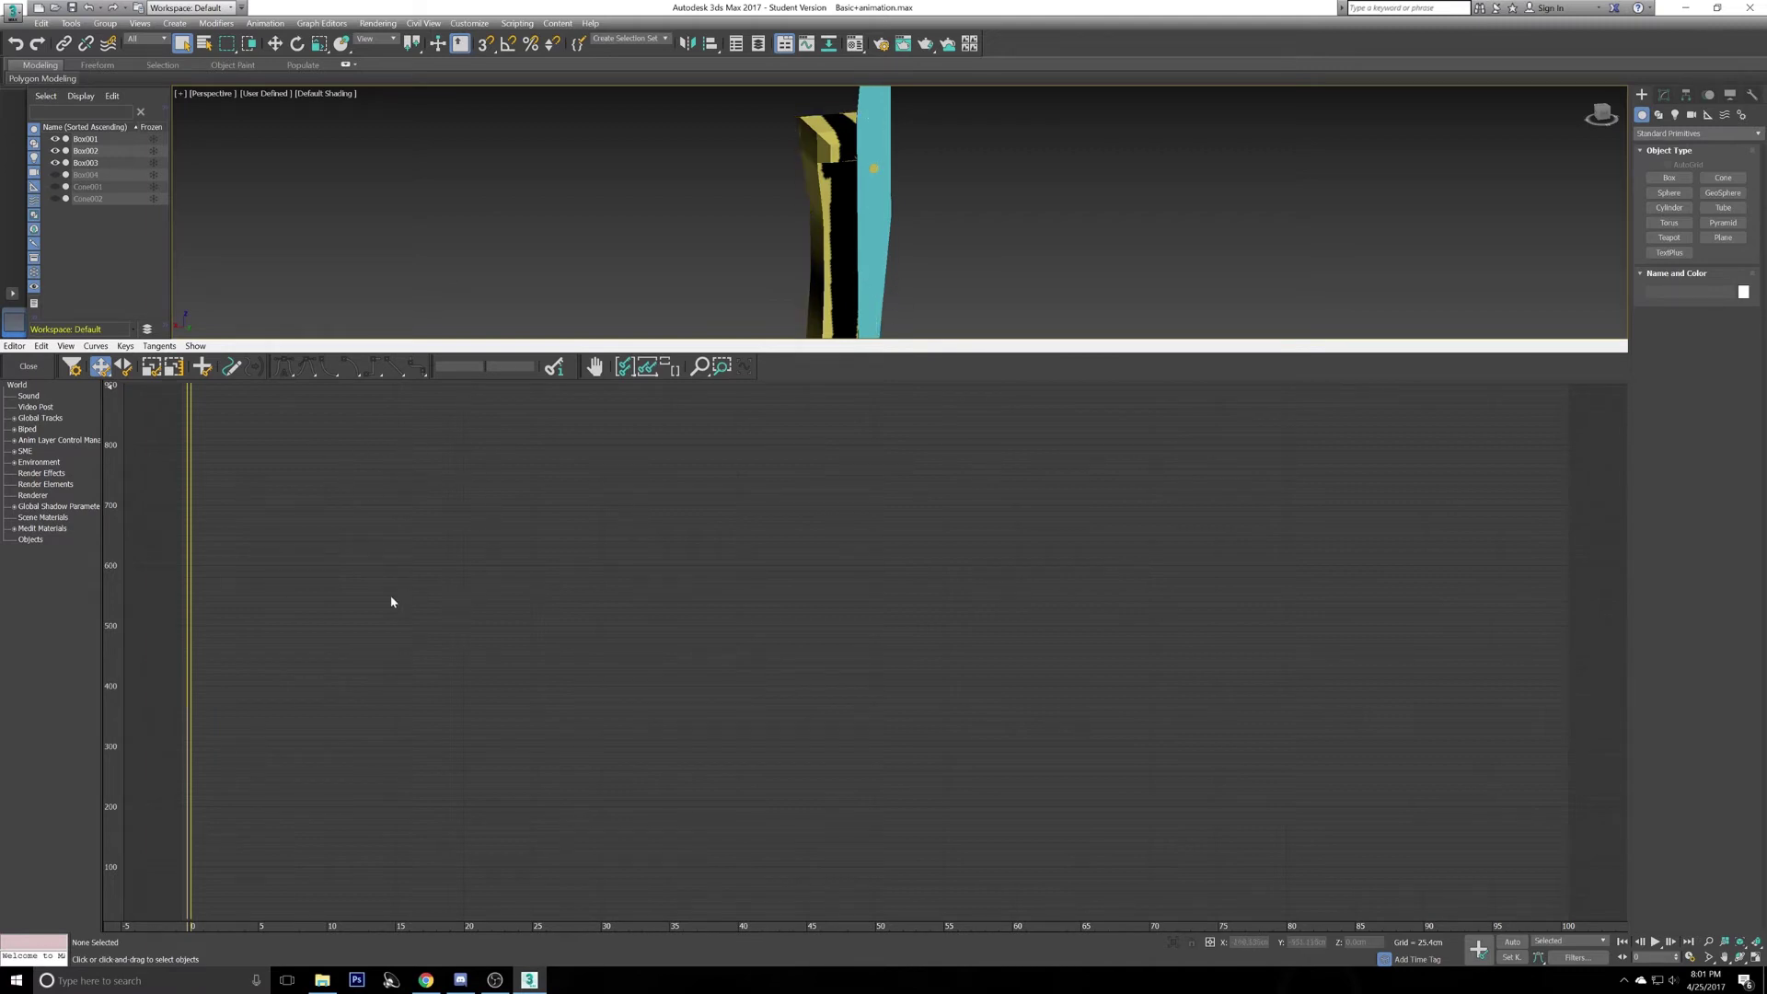
{"action": "middle_click_drag", "start_coordinate": [390, 604], "coordinate": [411, 568]}
{"action": "left_click", "coordinate": [877, 236]}
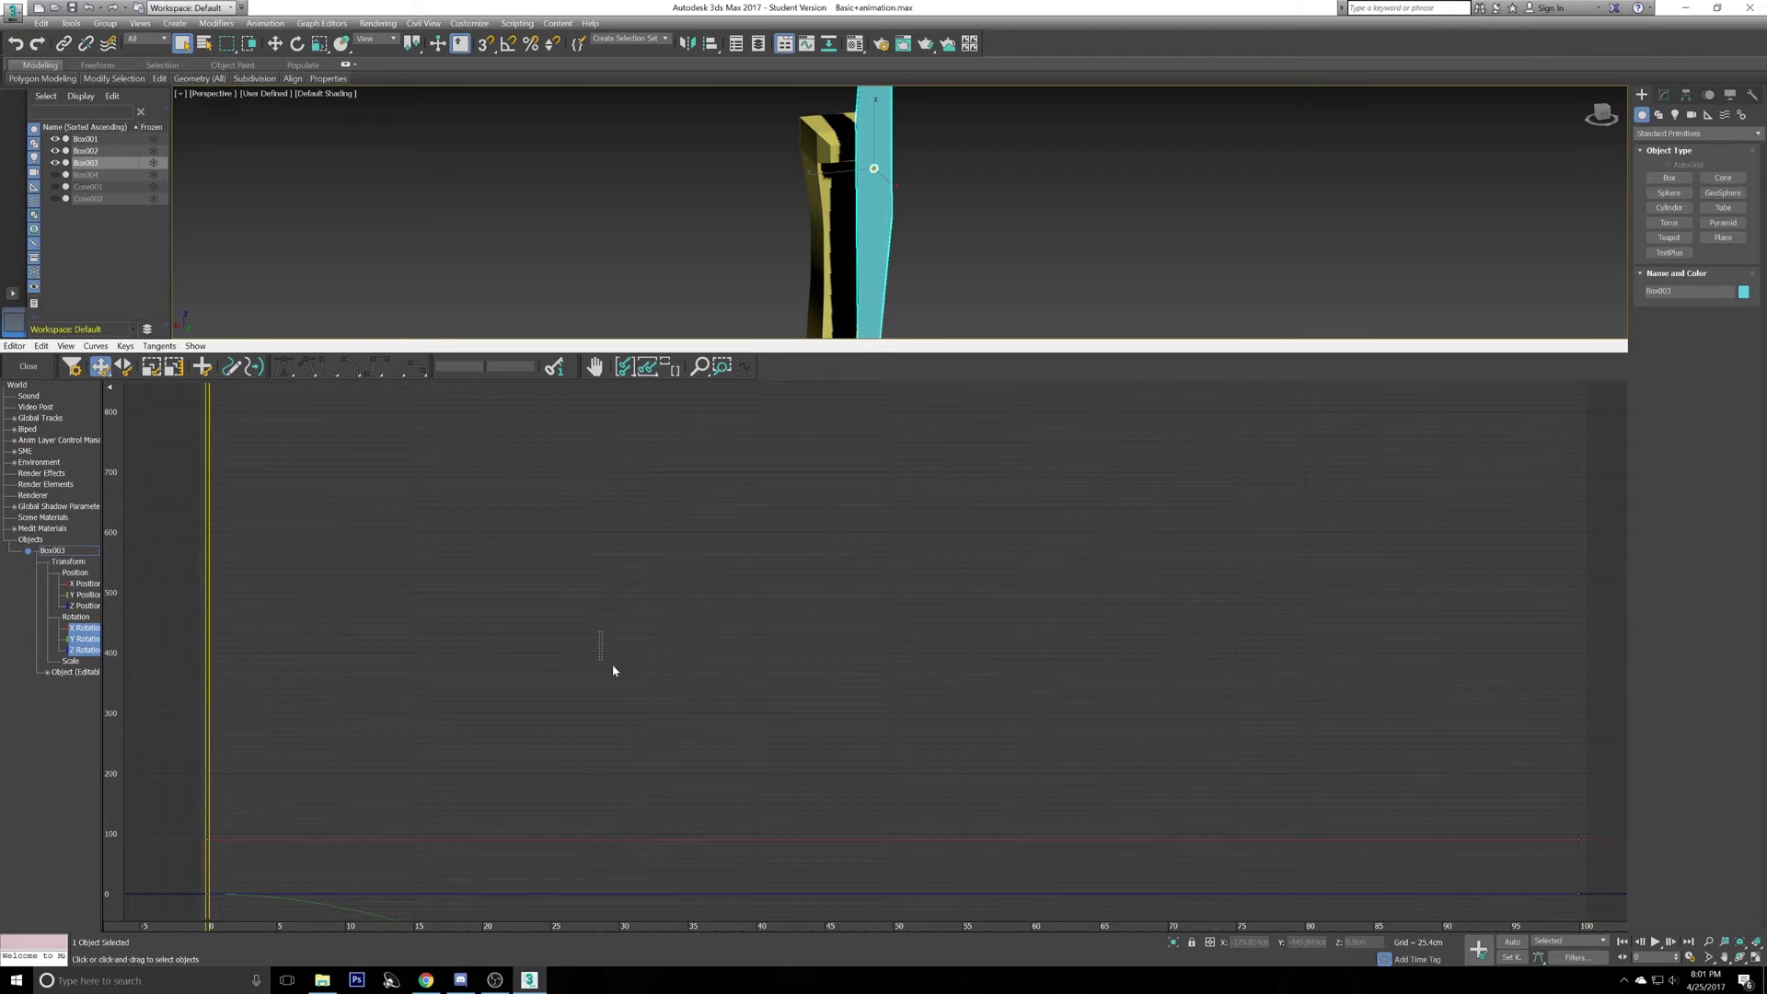
{"action": "middle_click_drag", "start_coordinate": [613, 670], "coordinate": [629, 476]}
{"action": "middle_click_drag", "start_coordinate": [580, 645], "coordinate": [562, 491]}
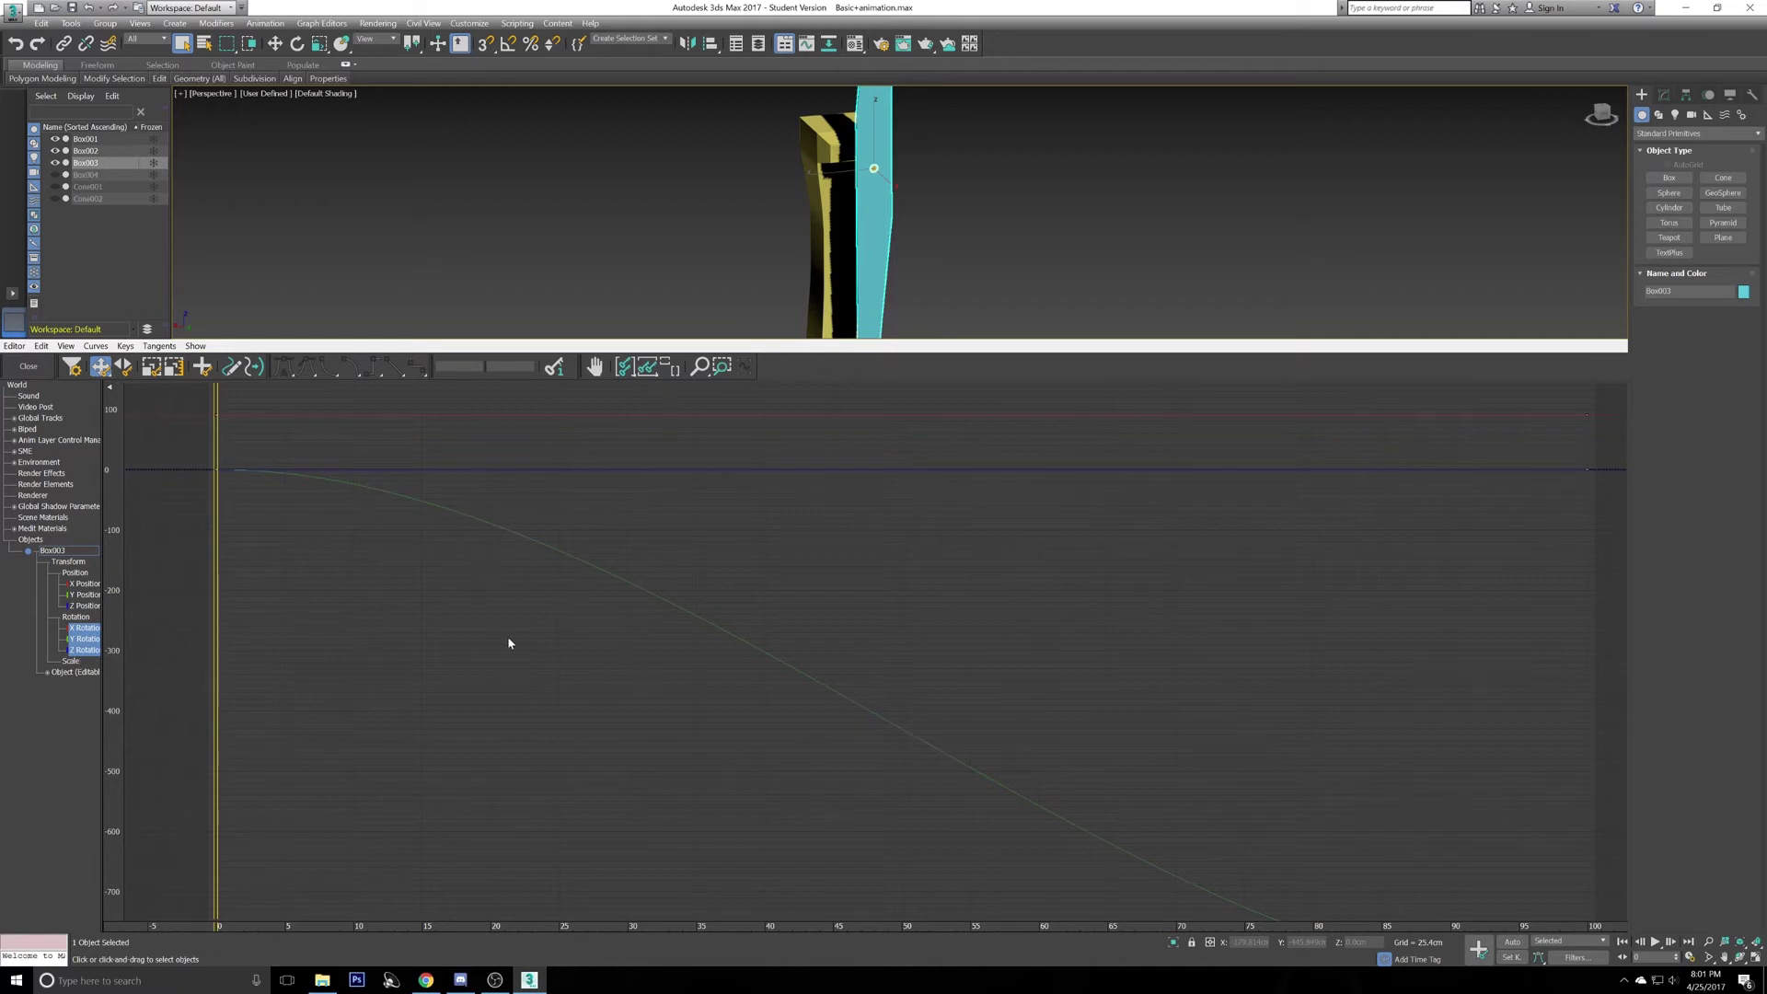
{"action": "middle_click_drag", "start_coordinate": [509, 642], "coordinate": [535, 625]}
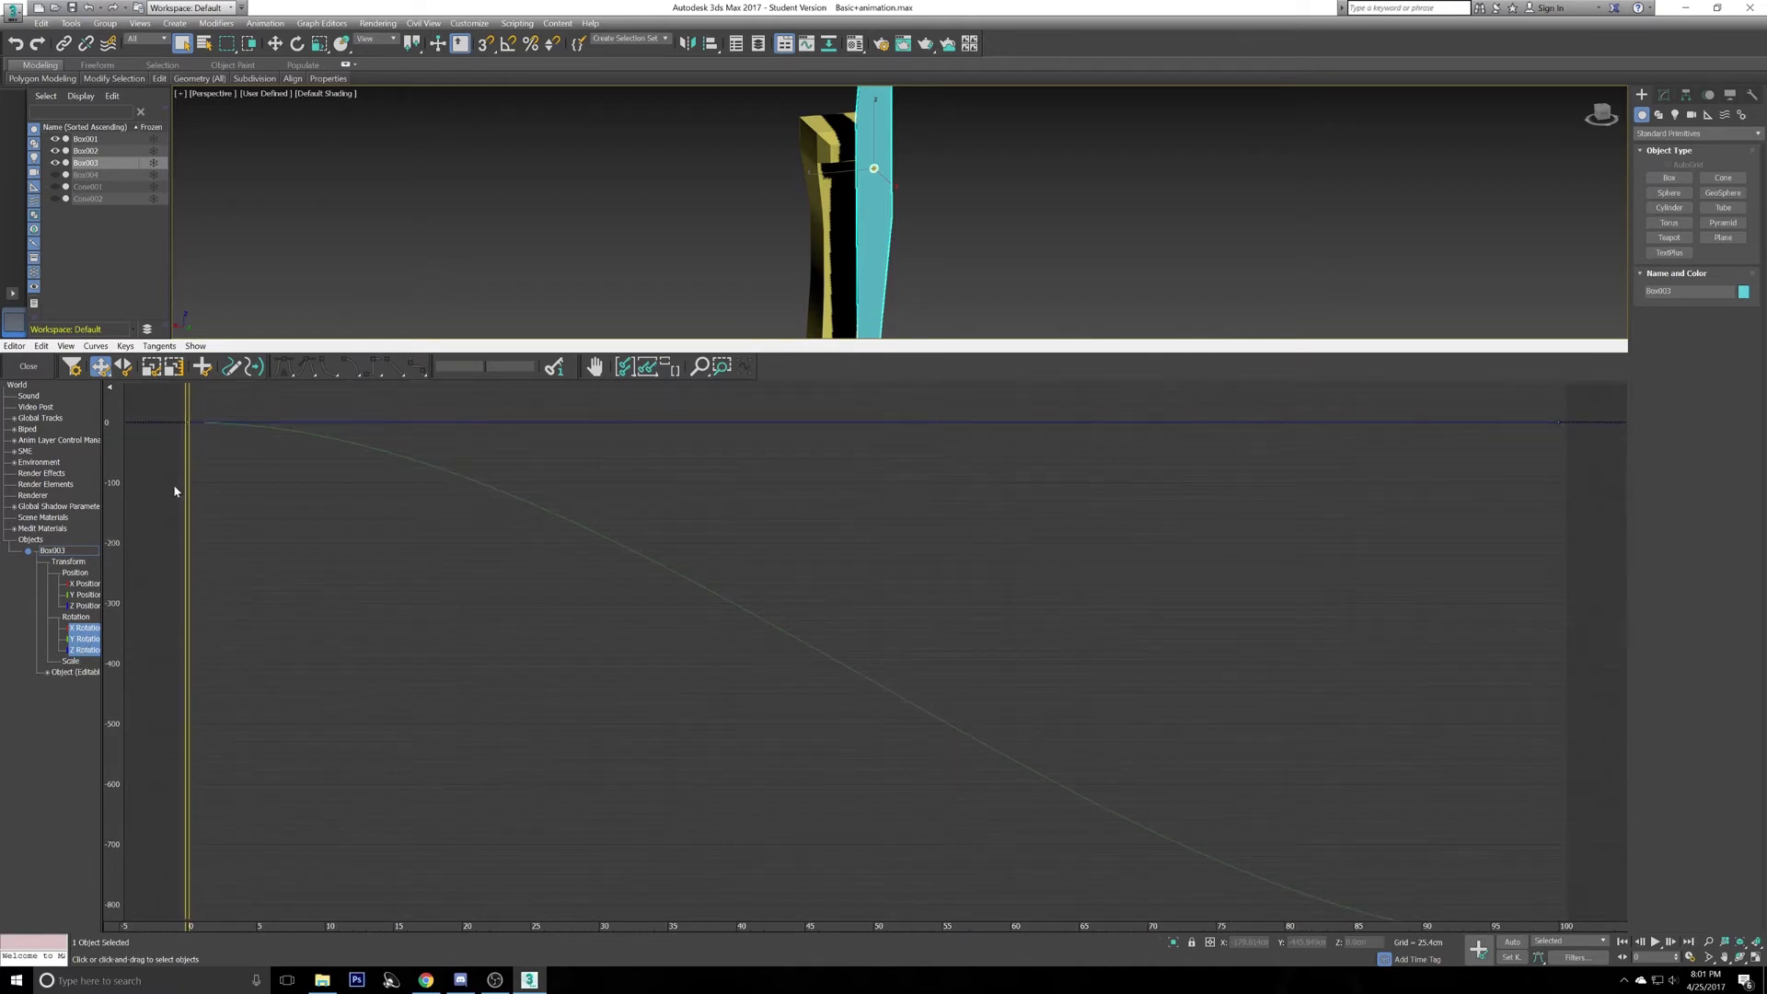
{"action": "middle_click_drag", "start_coordinate": [310, 555], "coordinate": [306, 497]}
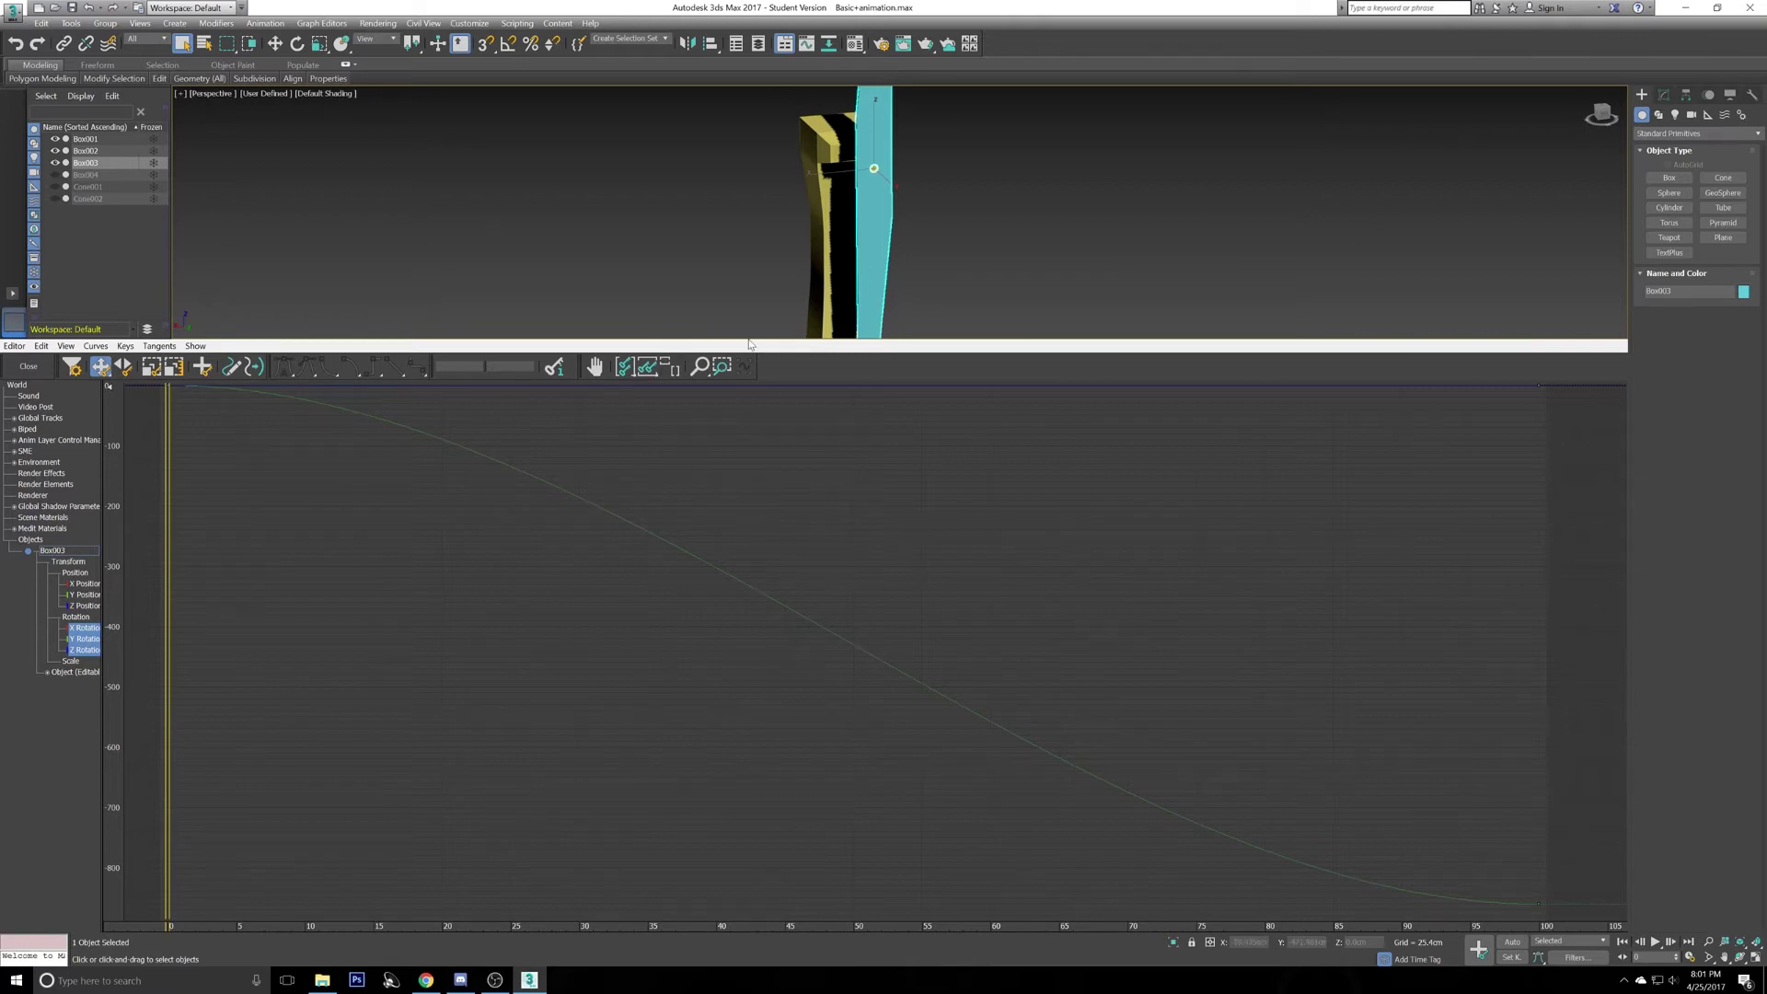
- Examine the tangent handles of the blade's rotation keys at frames 0 and 100 along the curve
{"action": "left_click", "coordinate": [166, 387]}
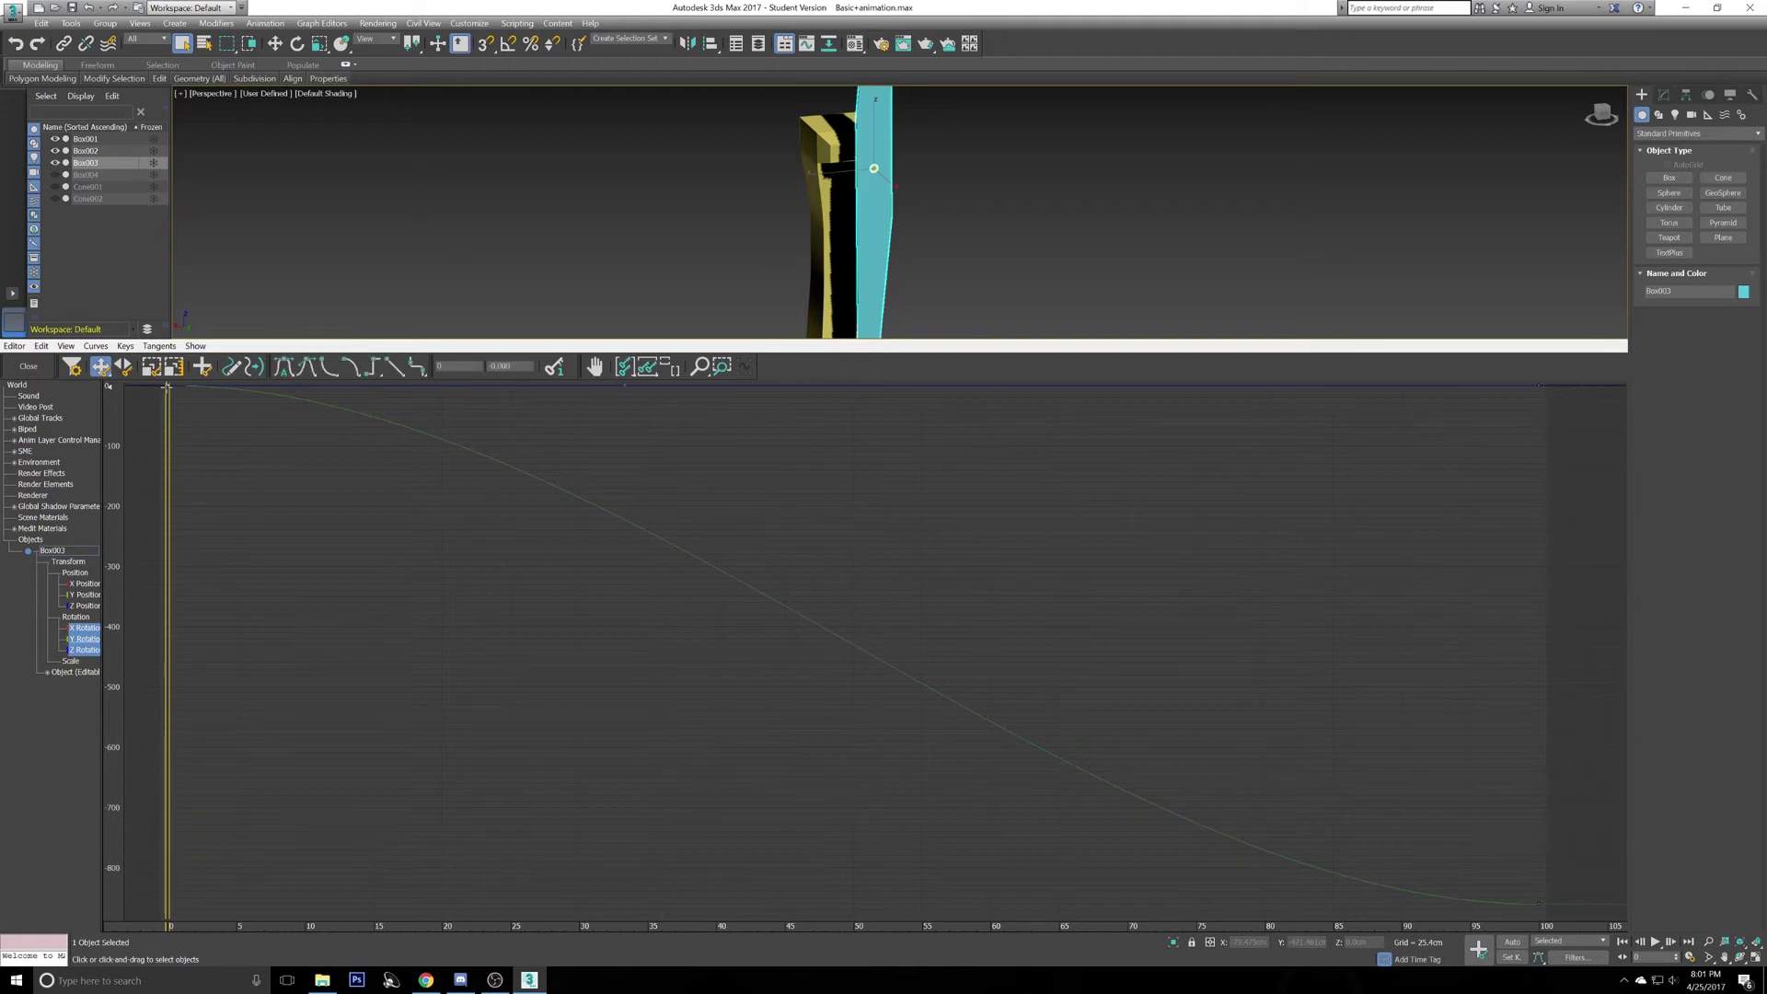
{"action": "middle_click_drag", "start_coordinate": [274, 439], "coordinate": [306, 488]}
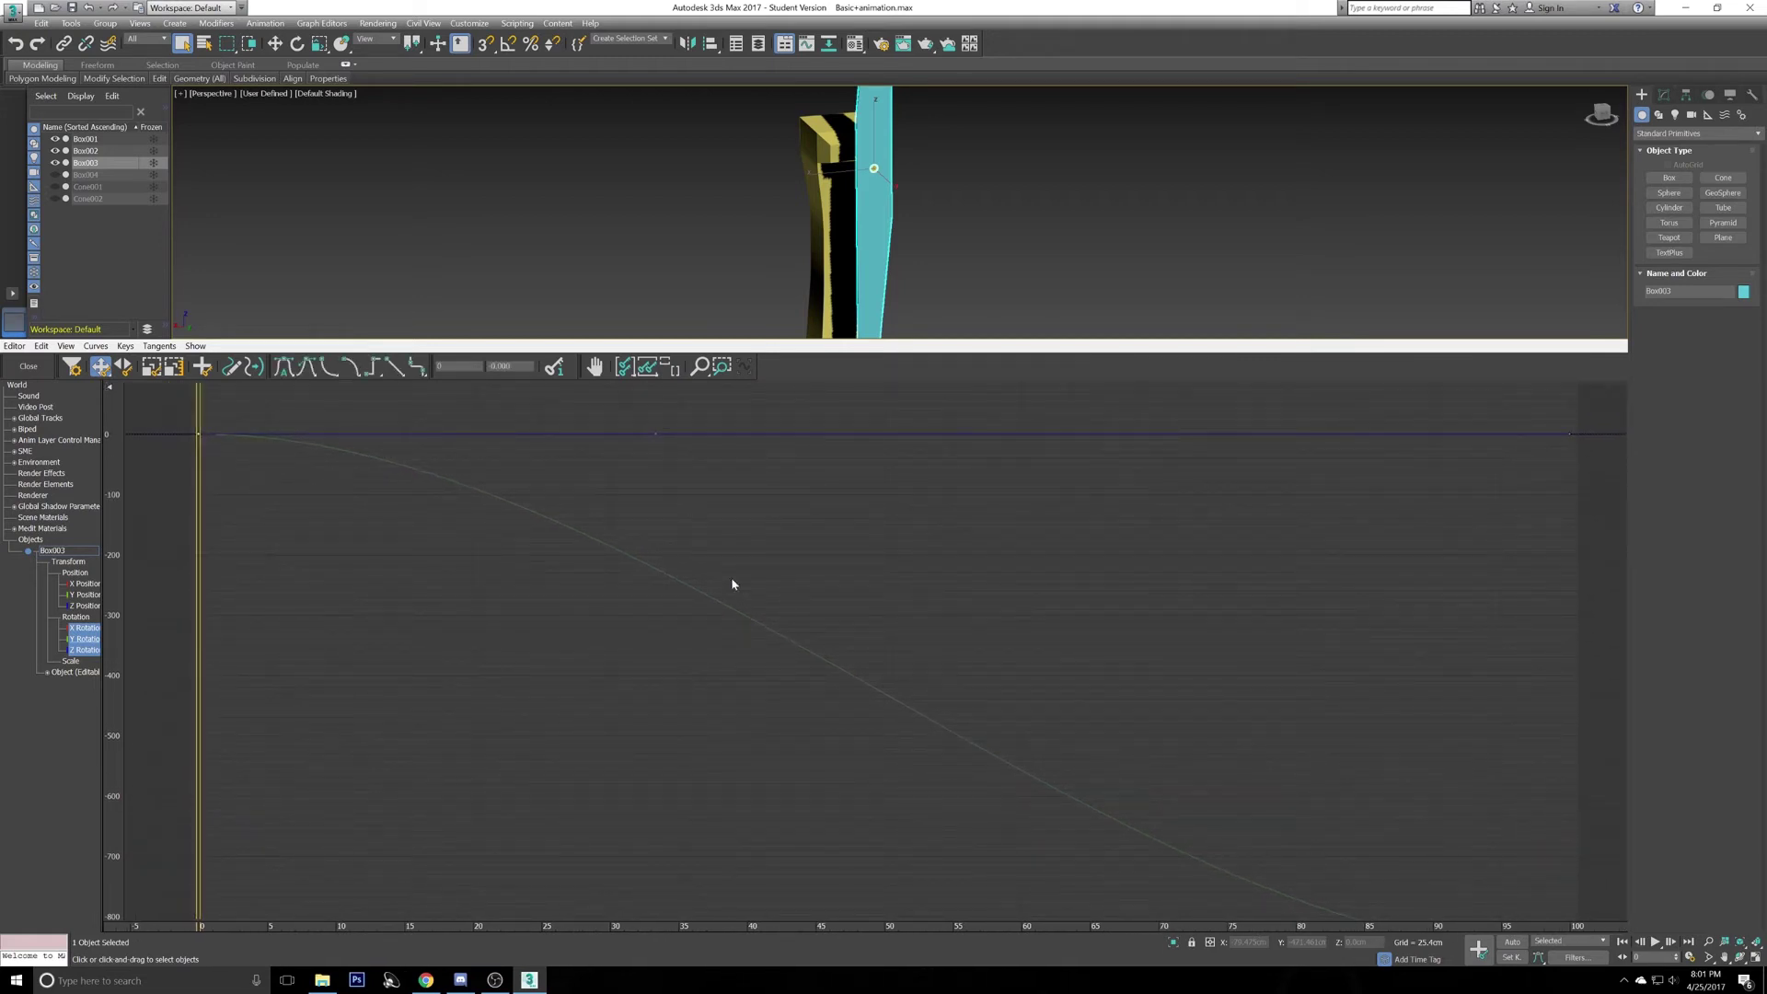
{"action": "middle_click_drag", "start_coordinate": [732, 584], "coordinate": [709, 579]}
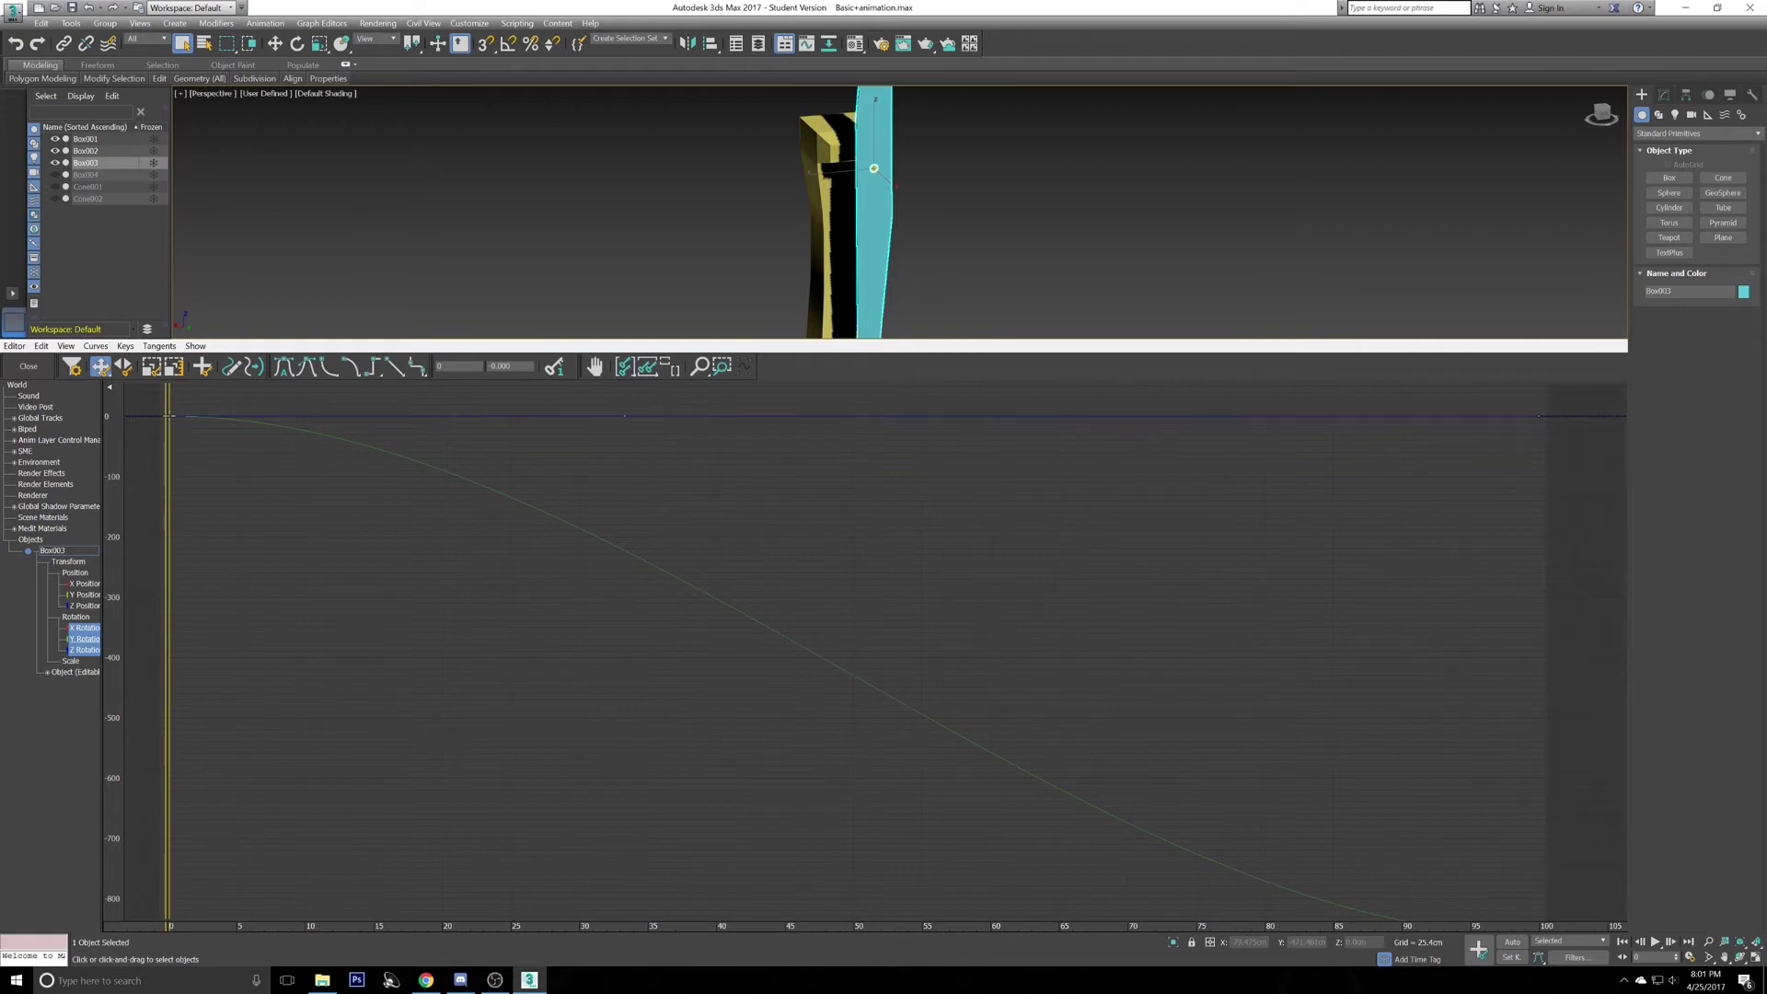
{"action": "left_click", "coordinate": [624, 417]}
{"action": "middle_click_drag", "start_coordinate": [928, 595], "coordinate": [659, 479]}
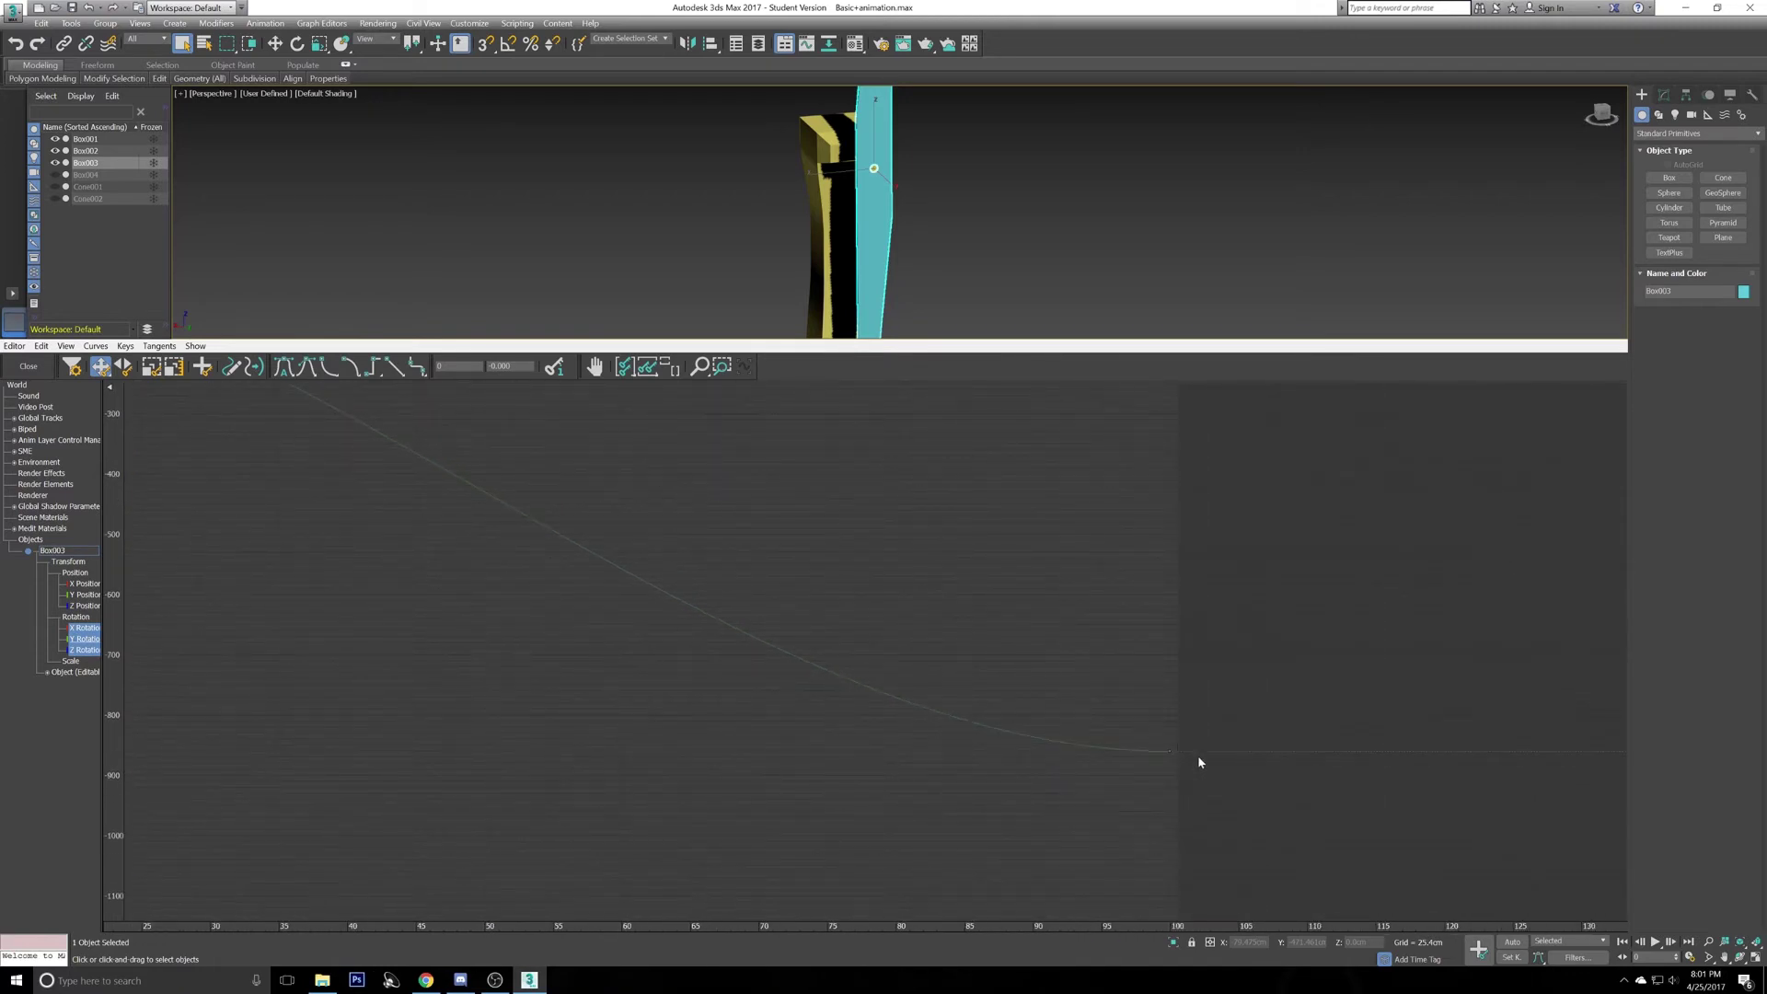
{"action": "left_click", "coordinate": [1170, 751]}
{"action": "middle_click_drag", "start_coordinate": [605, 649], "coordinate": [773, 679]}
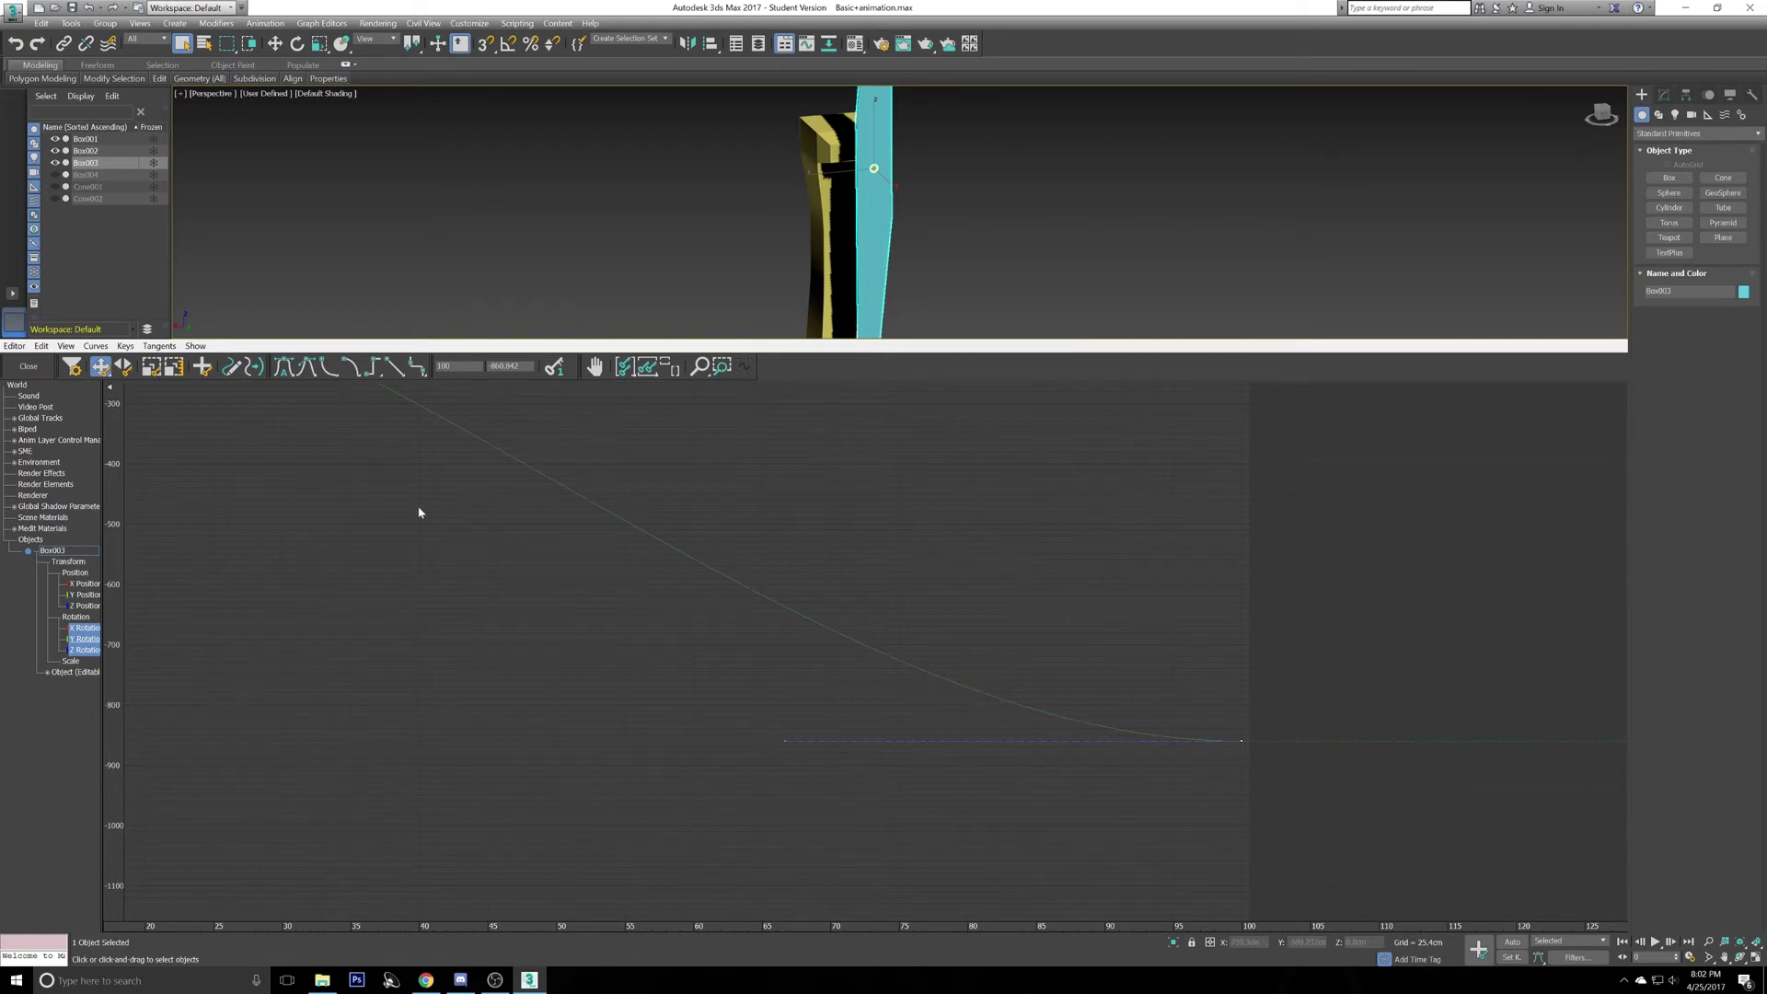
{"action": "middle_click_drag", "start_coordinate": [433, 521], "coordinate": [637, 613]}
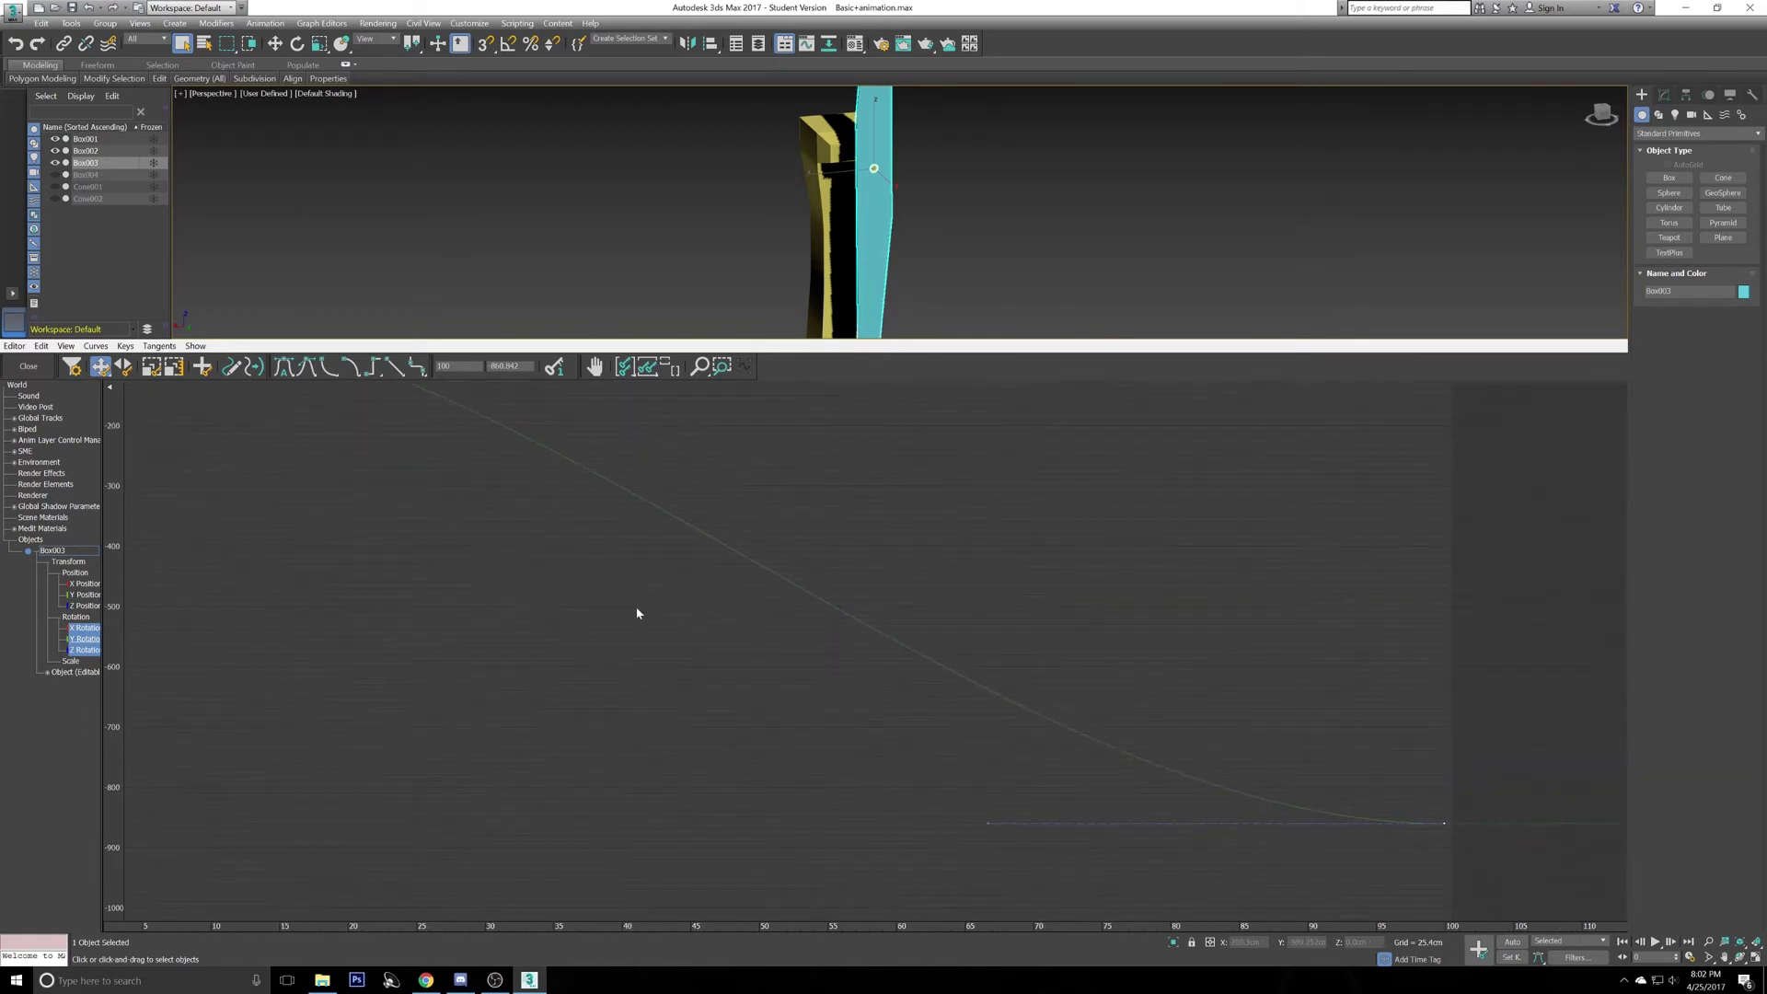
- Try bending the end of the rotation curve with the frame 100 key's tangent handle, and undo the change
{"action": "left_click_drag", "start_coordinate": [989, 822], "coordinate": [1145, 647]}
{"action": "left_click_drag", "start_coordinate": [1218, 701], "coordinate": [948, 675]}
{"action": "key", "text": "ctrl+z"}
{"action": "middle_click_drag", "start_coordinate": [461, 491], "coordinate": [560, 555]}
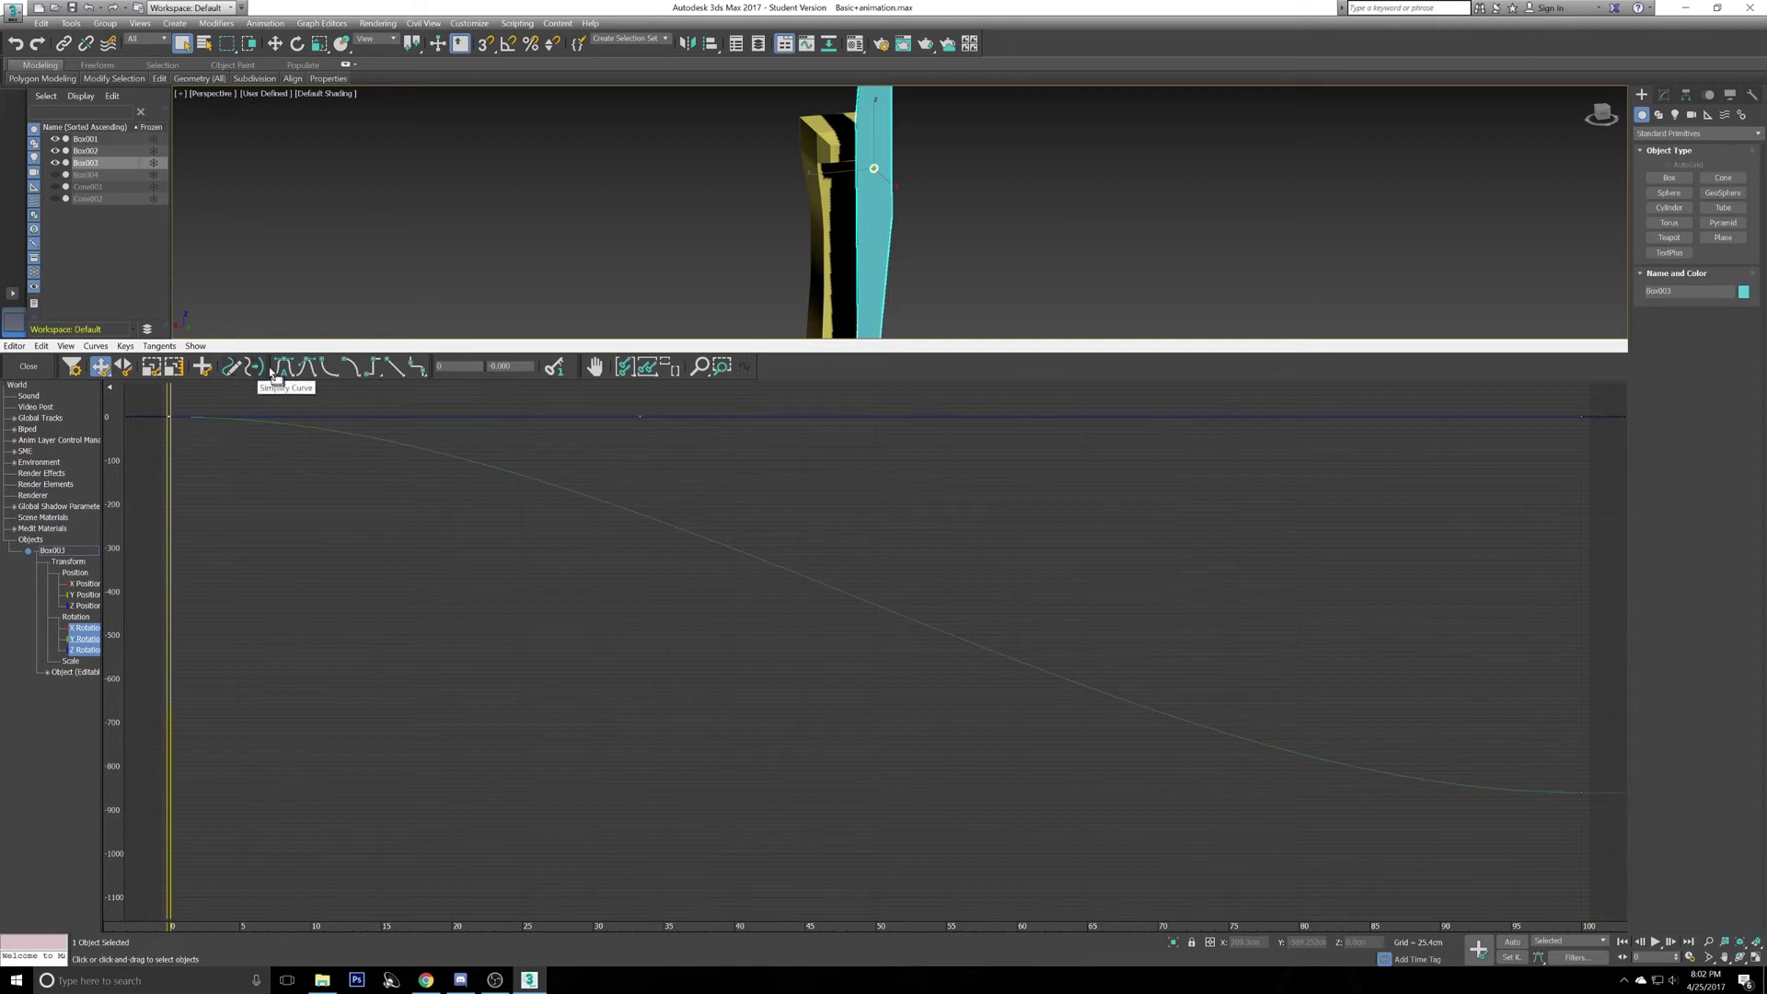
- Set the tangents of the blade's rotation keys at frames 0 and 100 to Smooth, and play the spin to check it
{"action": "left_click", "coordinate": [420, 368]}
{"action": "left_click", "coordinate": [1581, 793]}
{"action": "left_click", "coordinate": [417, 367]}
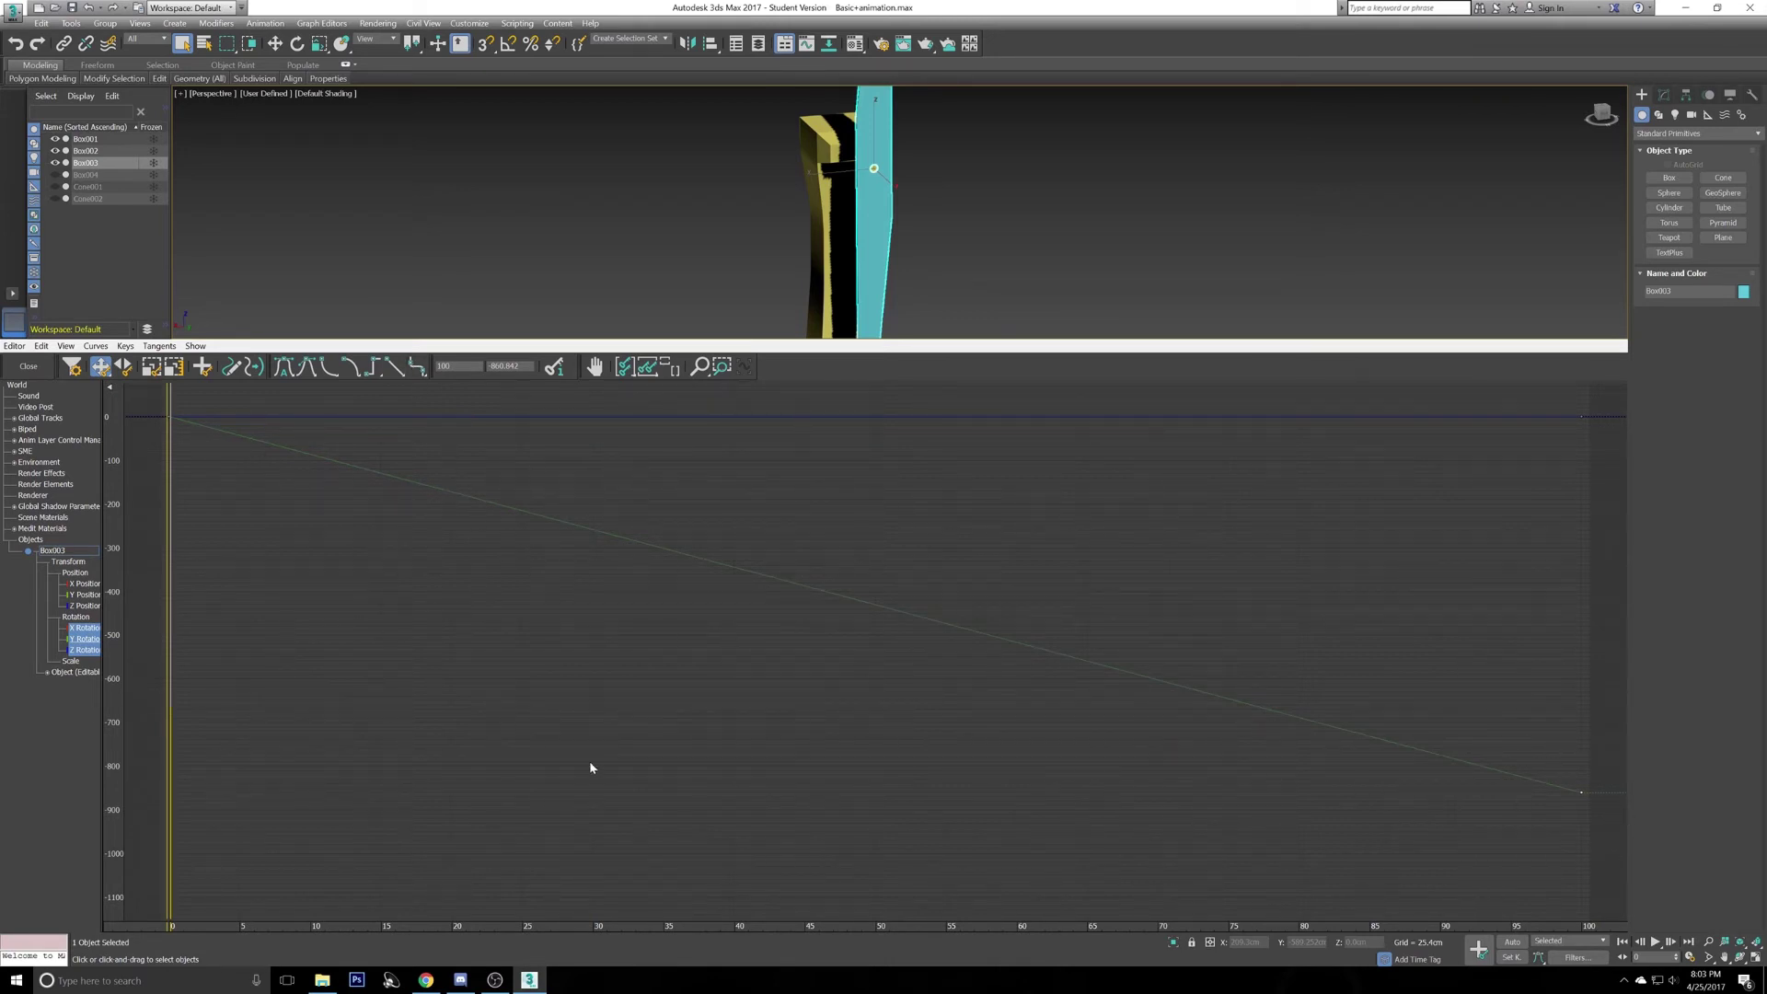
{"action": "left_click", "coordinate": [1656, 941]}
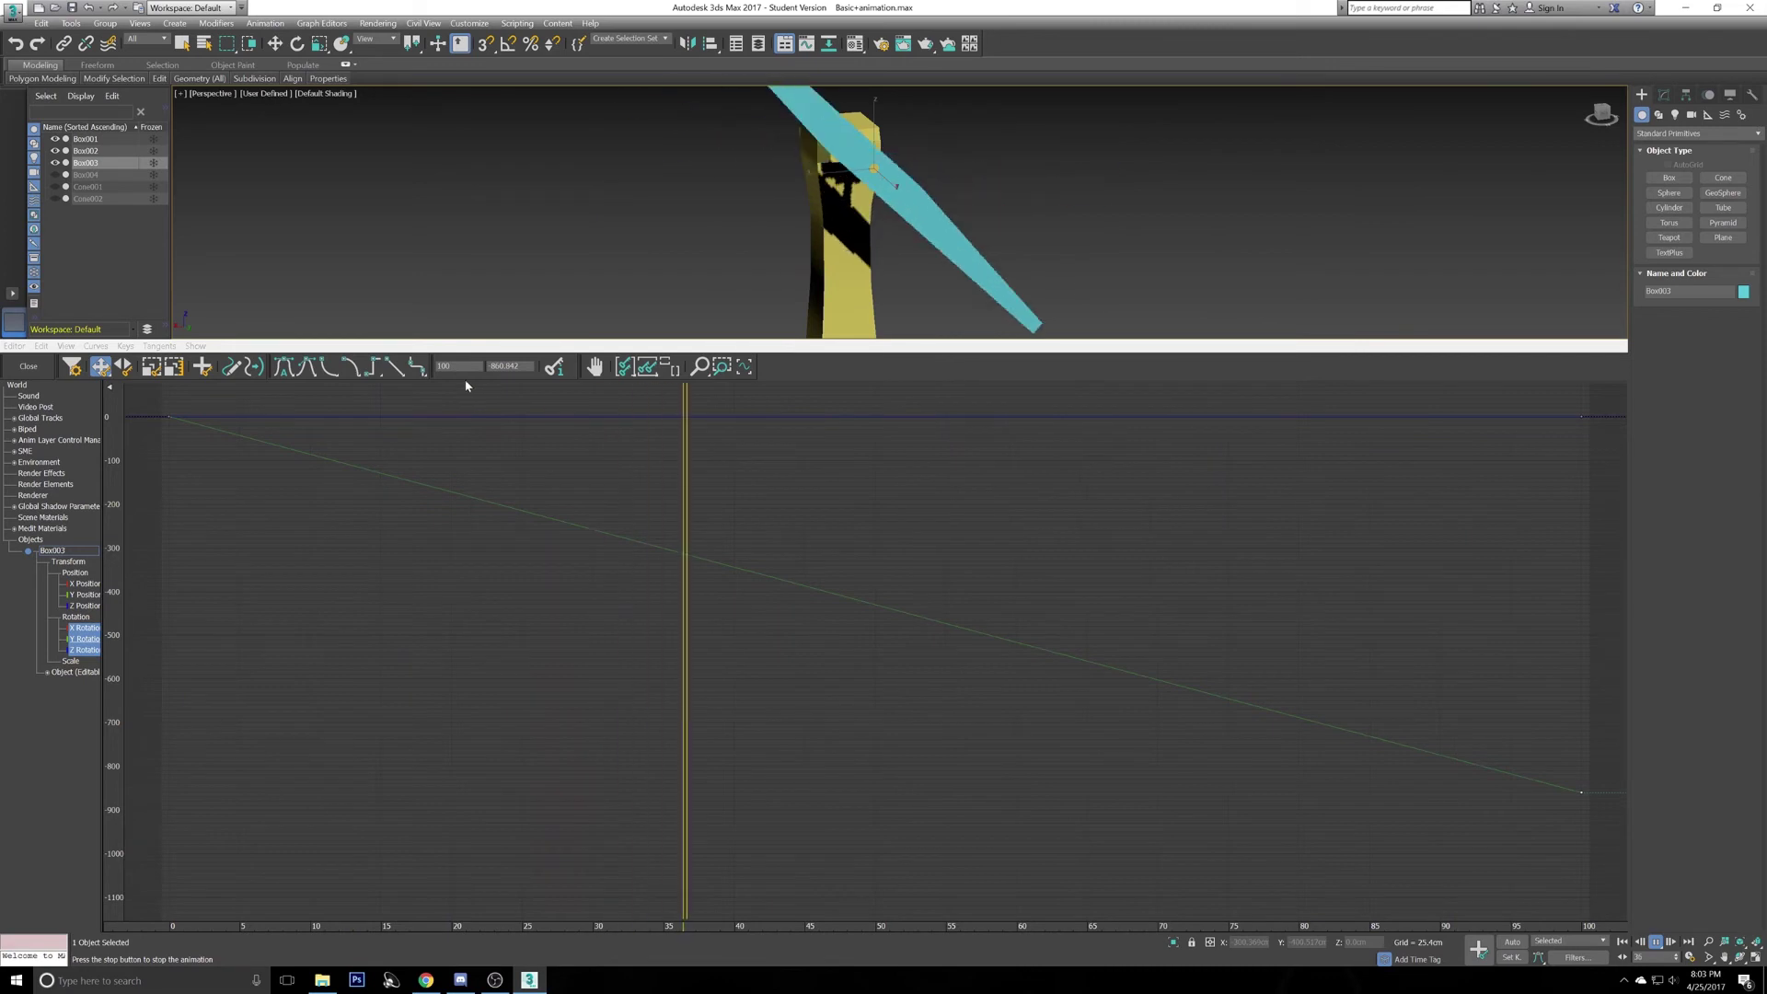
{"action": "left_click", "coordinate": [1658, 942]}
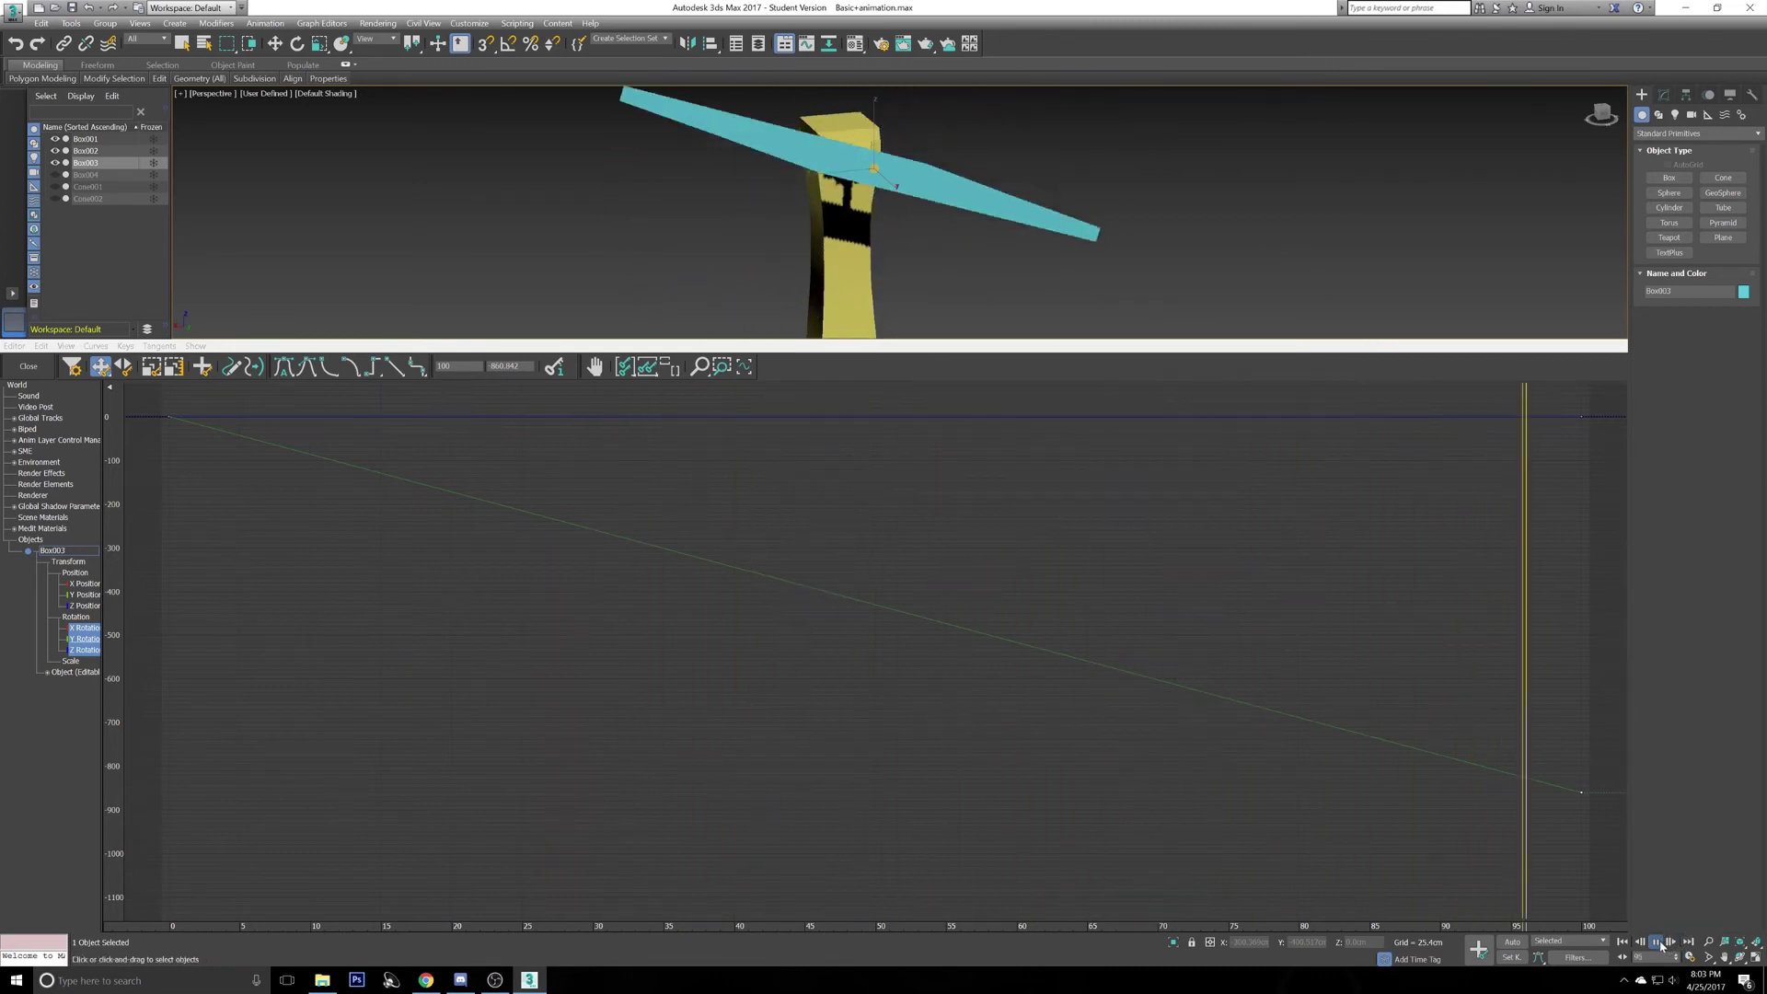
- At frame 100, lower the blade's last rotation key to about -900 degrees and play the spin
{"action": "mouse_move", "coordinate": [1522, 859]}
{"action": "left_mouse_down"}
{"action": "mouse_move", "coordinate": [1582, 858]}
{"action": "mouse_move", "coordinate": [966, 730]}
{"action": "mouse_move", "coordinate": [179, 645]}
{"action": "mouse_move", "coordinate": [227, 621]}
{"action": "mouse_move", "coordinate": [175, 626]}
{"action": "mouse_move", "coordinate": [533, 620]}
{"action": "mouse_move", "coordinate": [1618, 780]}
{"action": "left_mouse_up"}
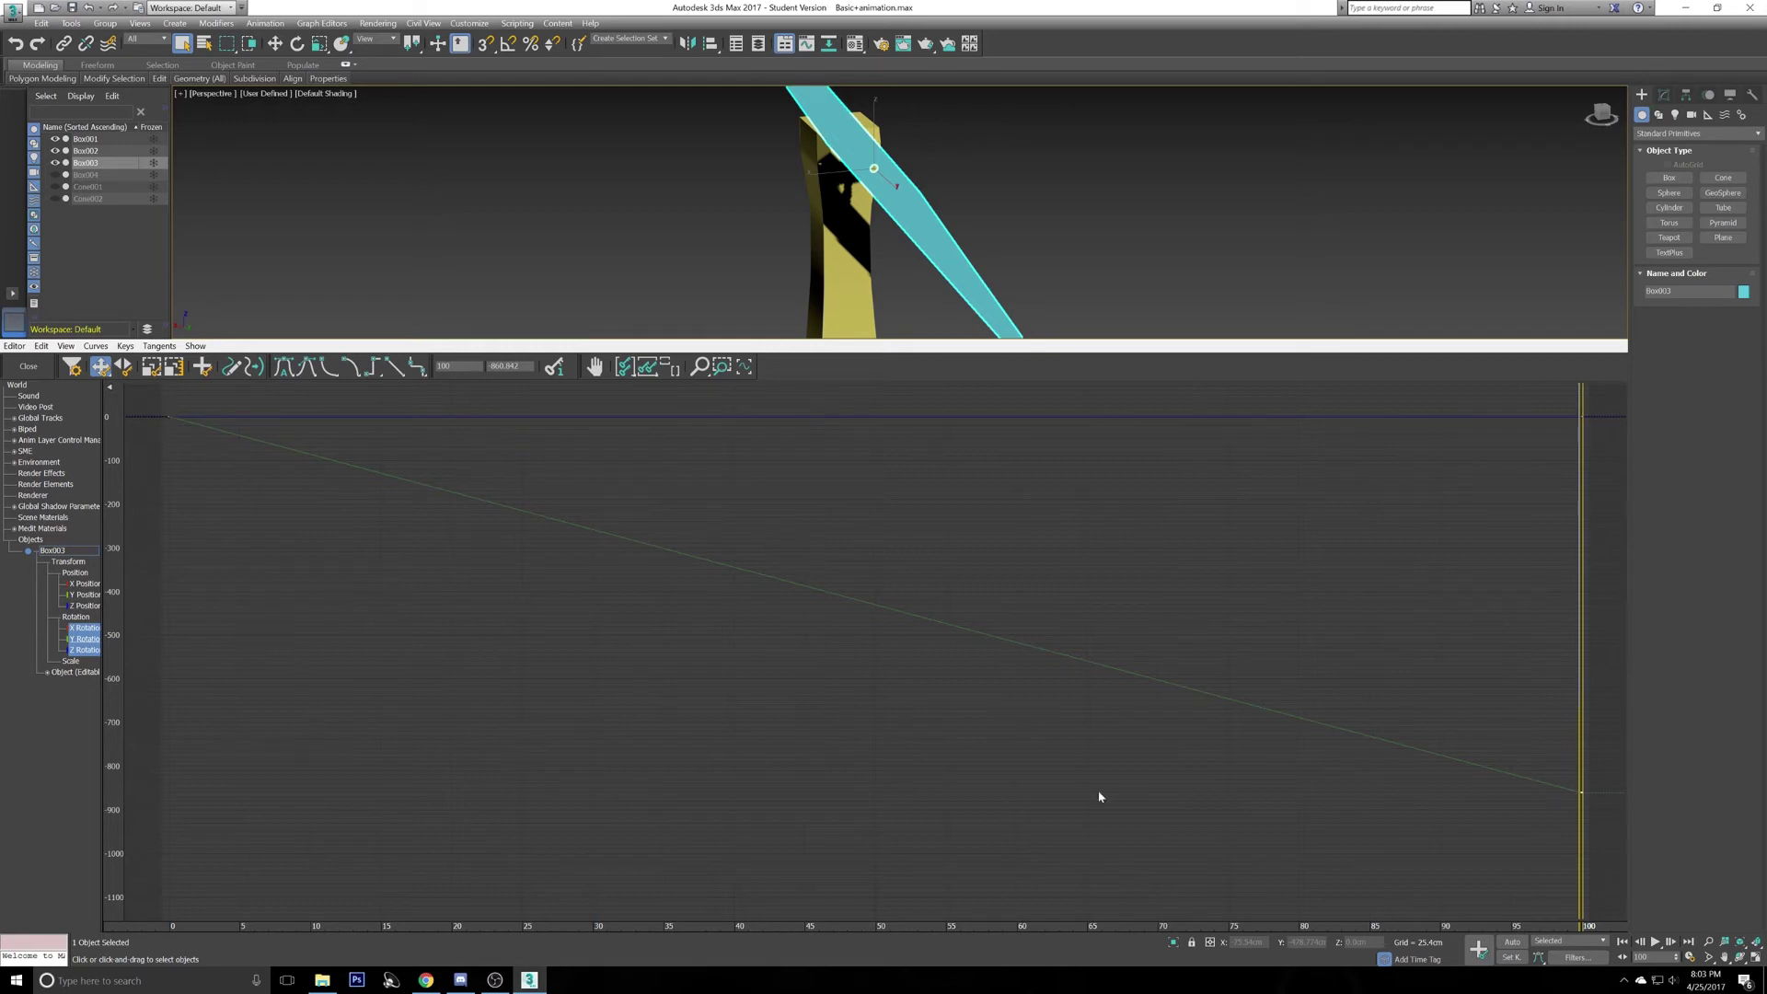
{"action": "left_click_drag", "start_coordinate": [1580, 793], "coordinate": [1581, 810]}
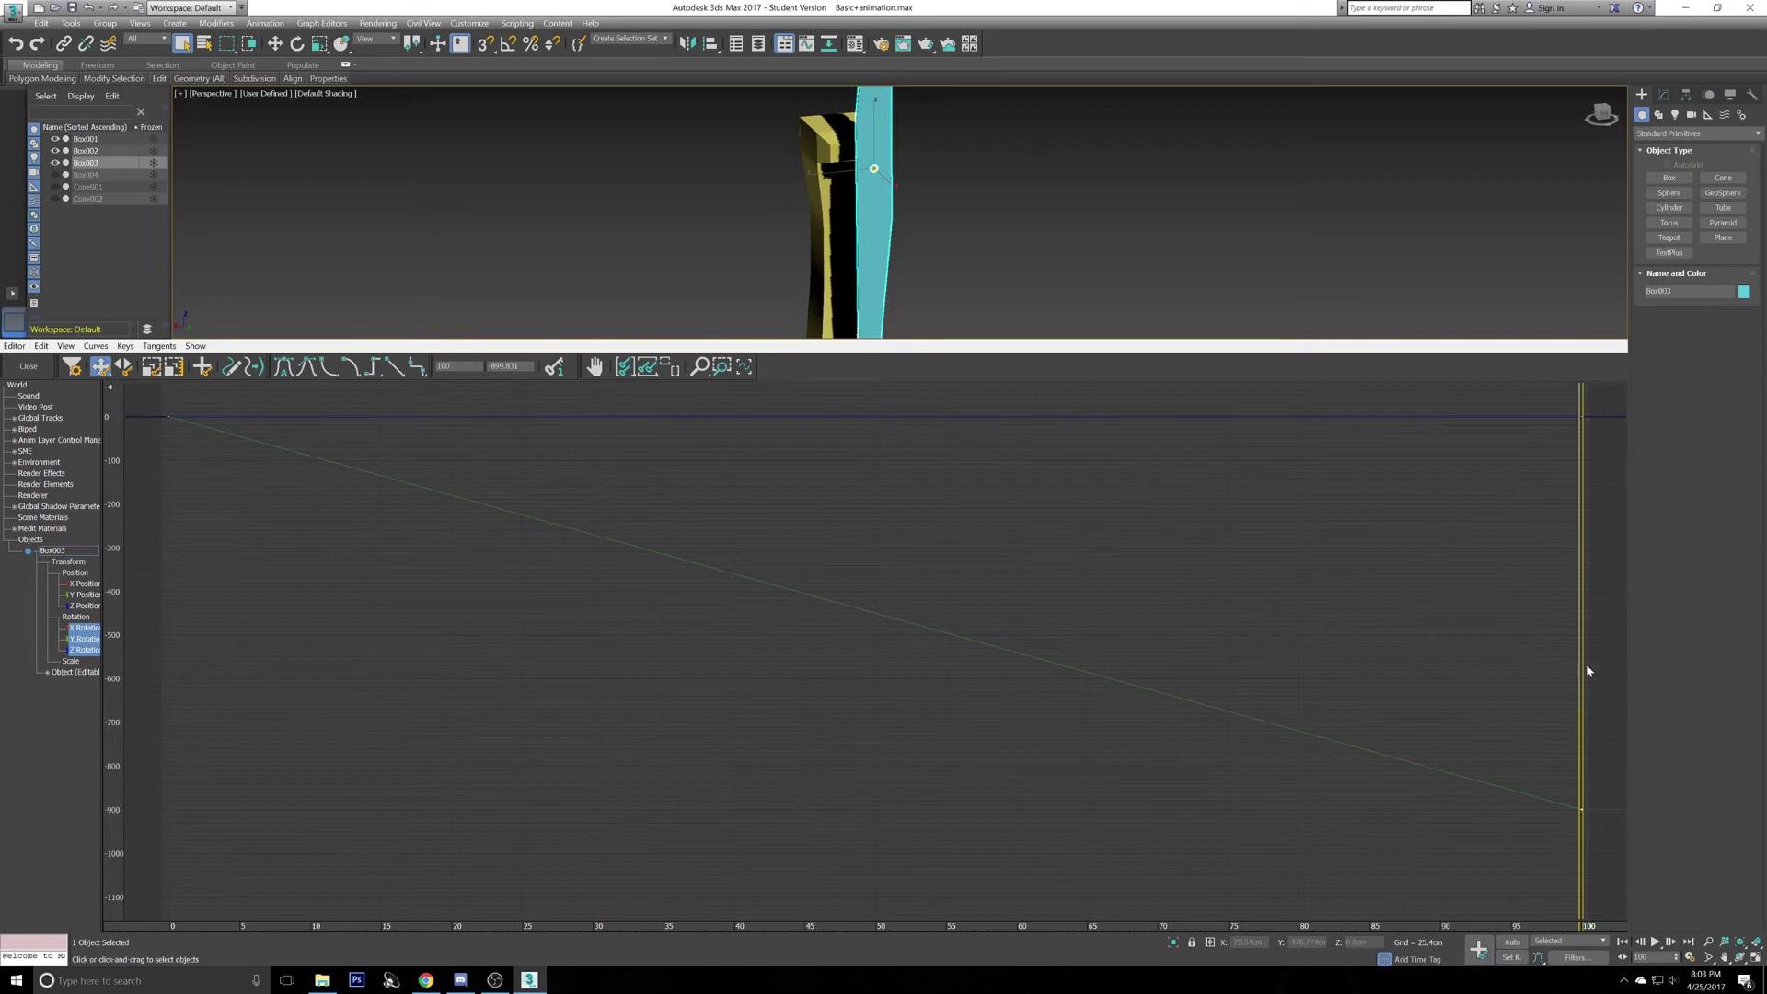
{"action": "left_click", "coordinate": [1655, 942]}
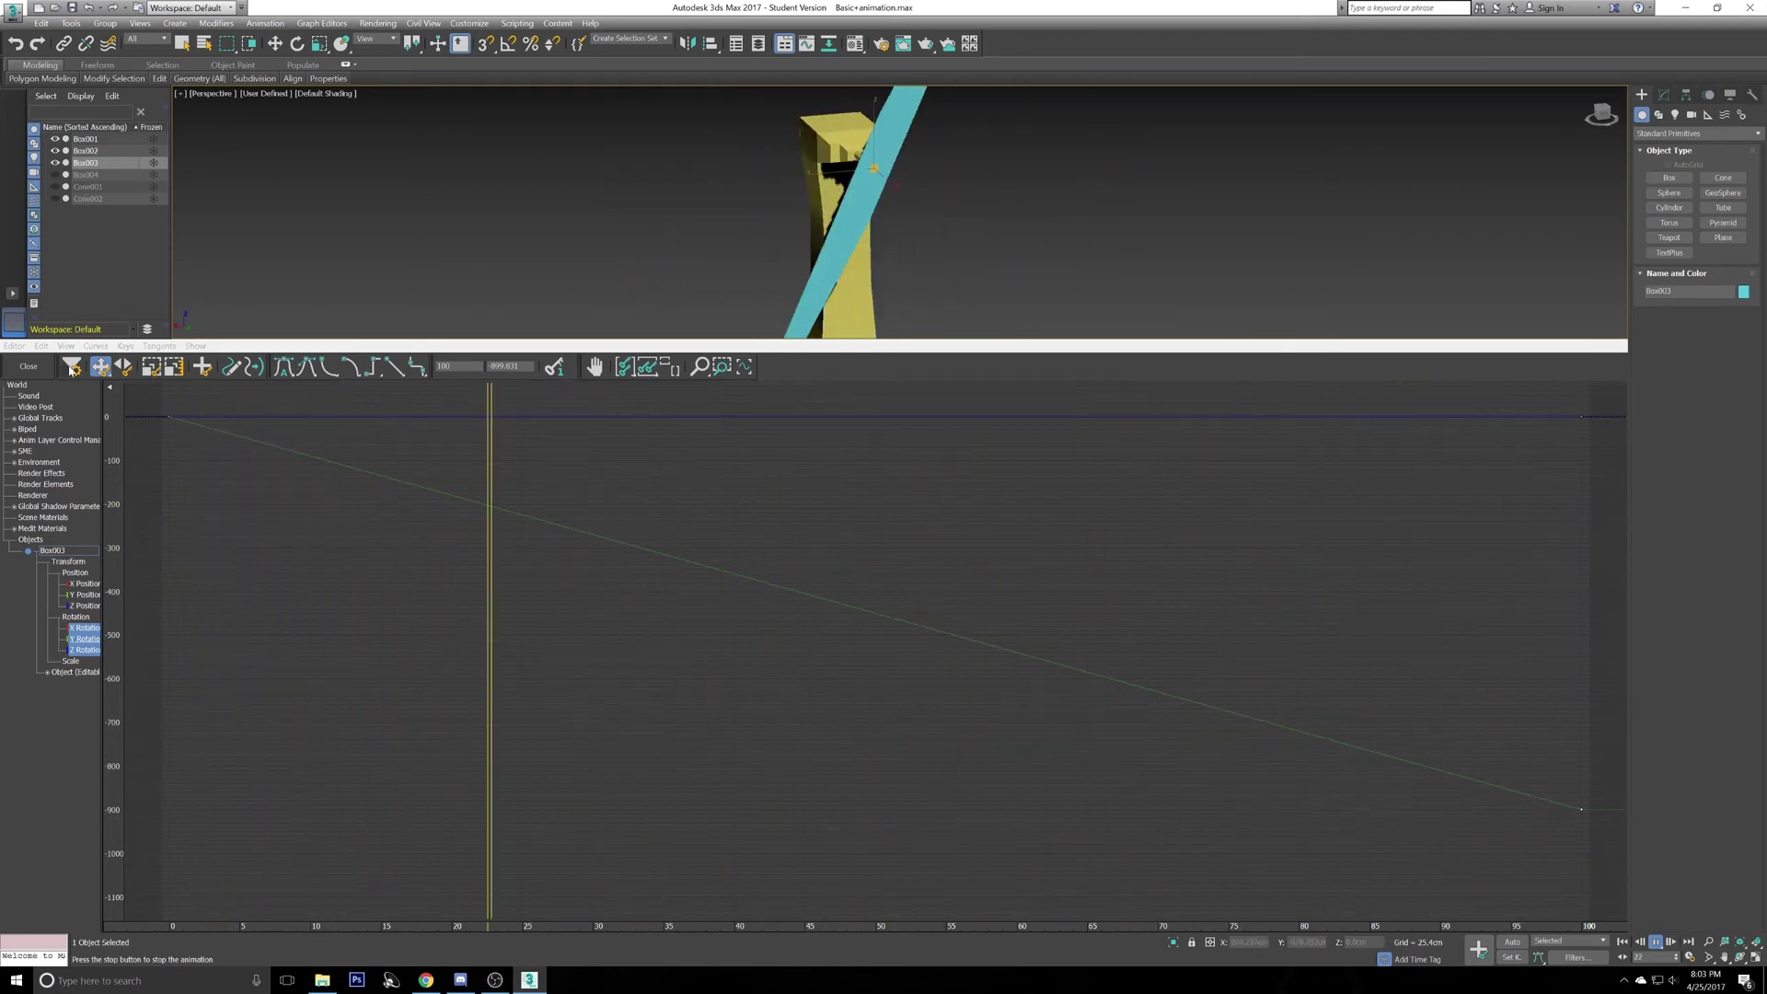
{"action": "left_click", "coordinate": [1654, 943]}
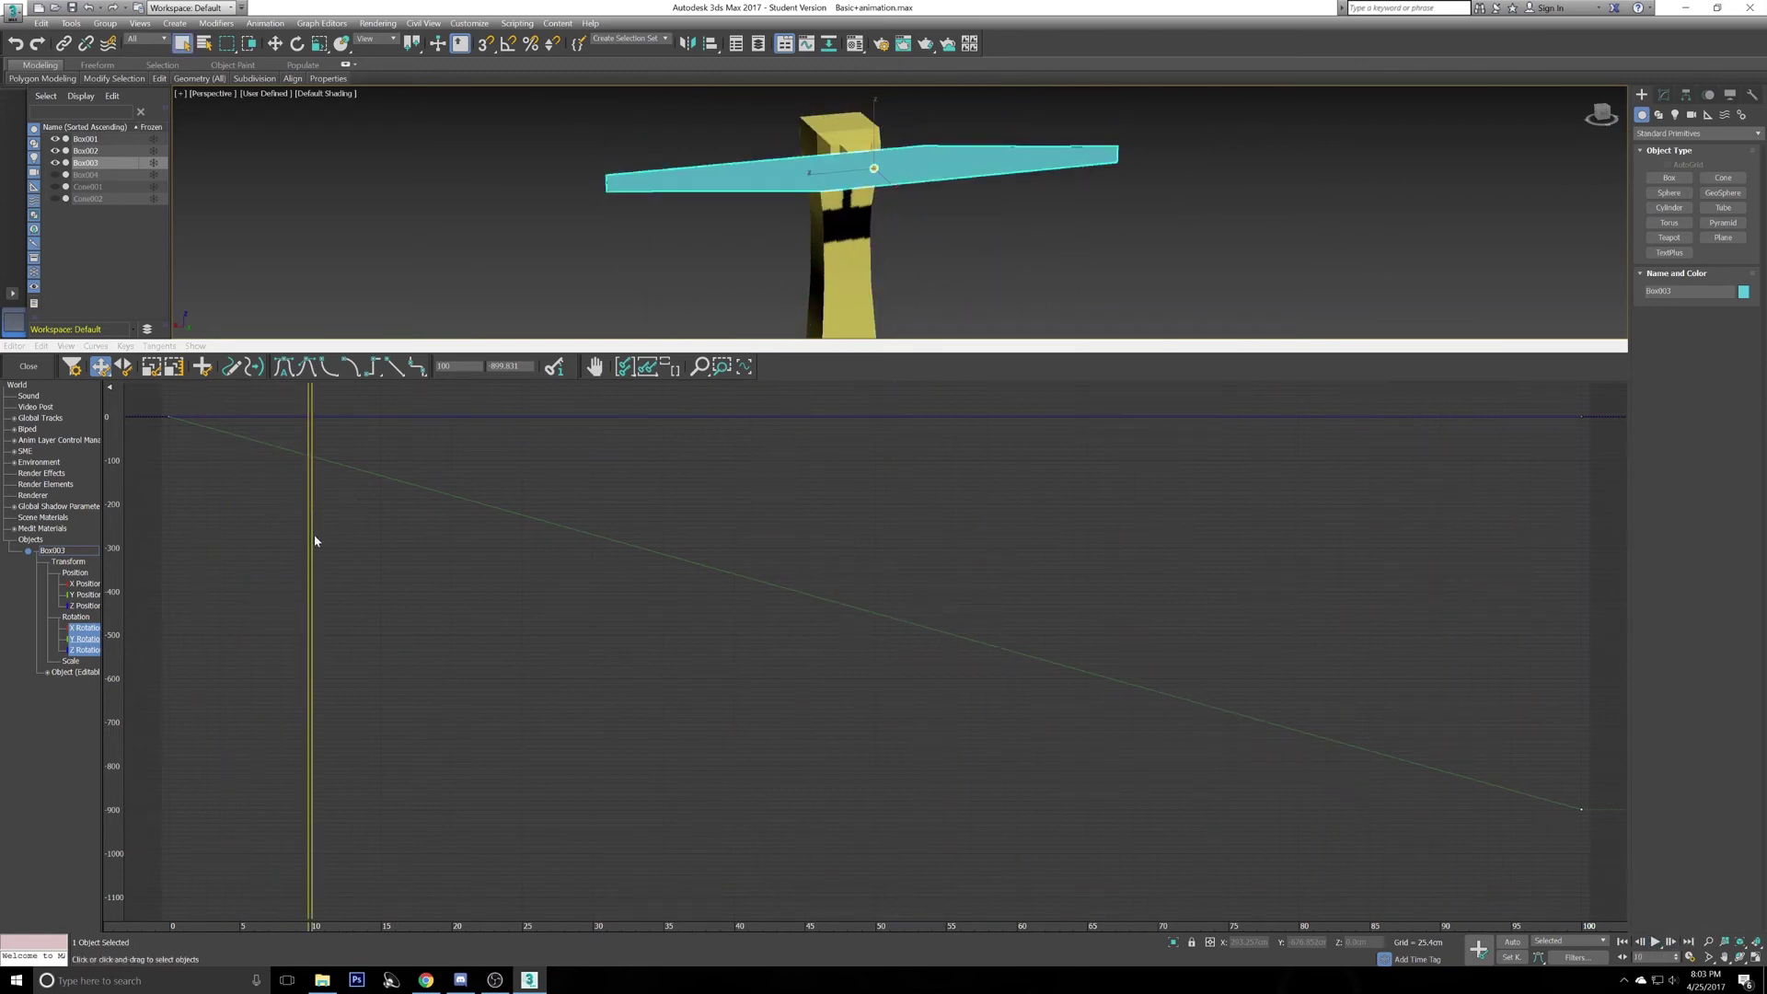
- Return to frame 0, try shifting the blade's first rotation key to frame -1, and play the spin
{"action": "left_click_drag", "start_coordinate": [308, 525], "coordinate": [152, 511]}
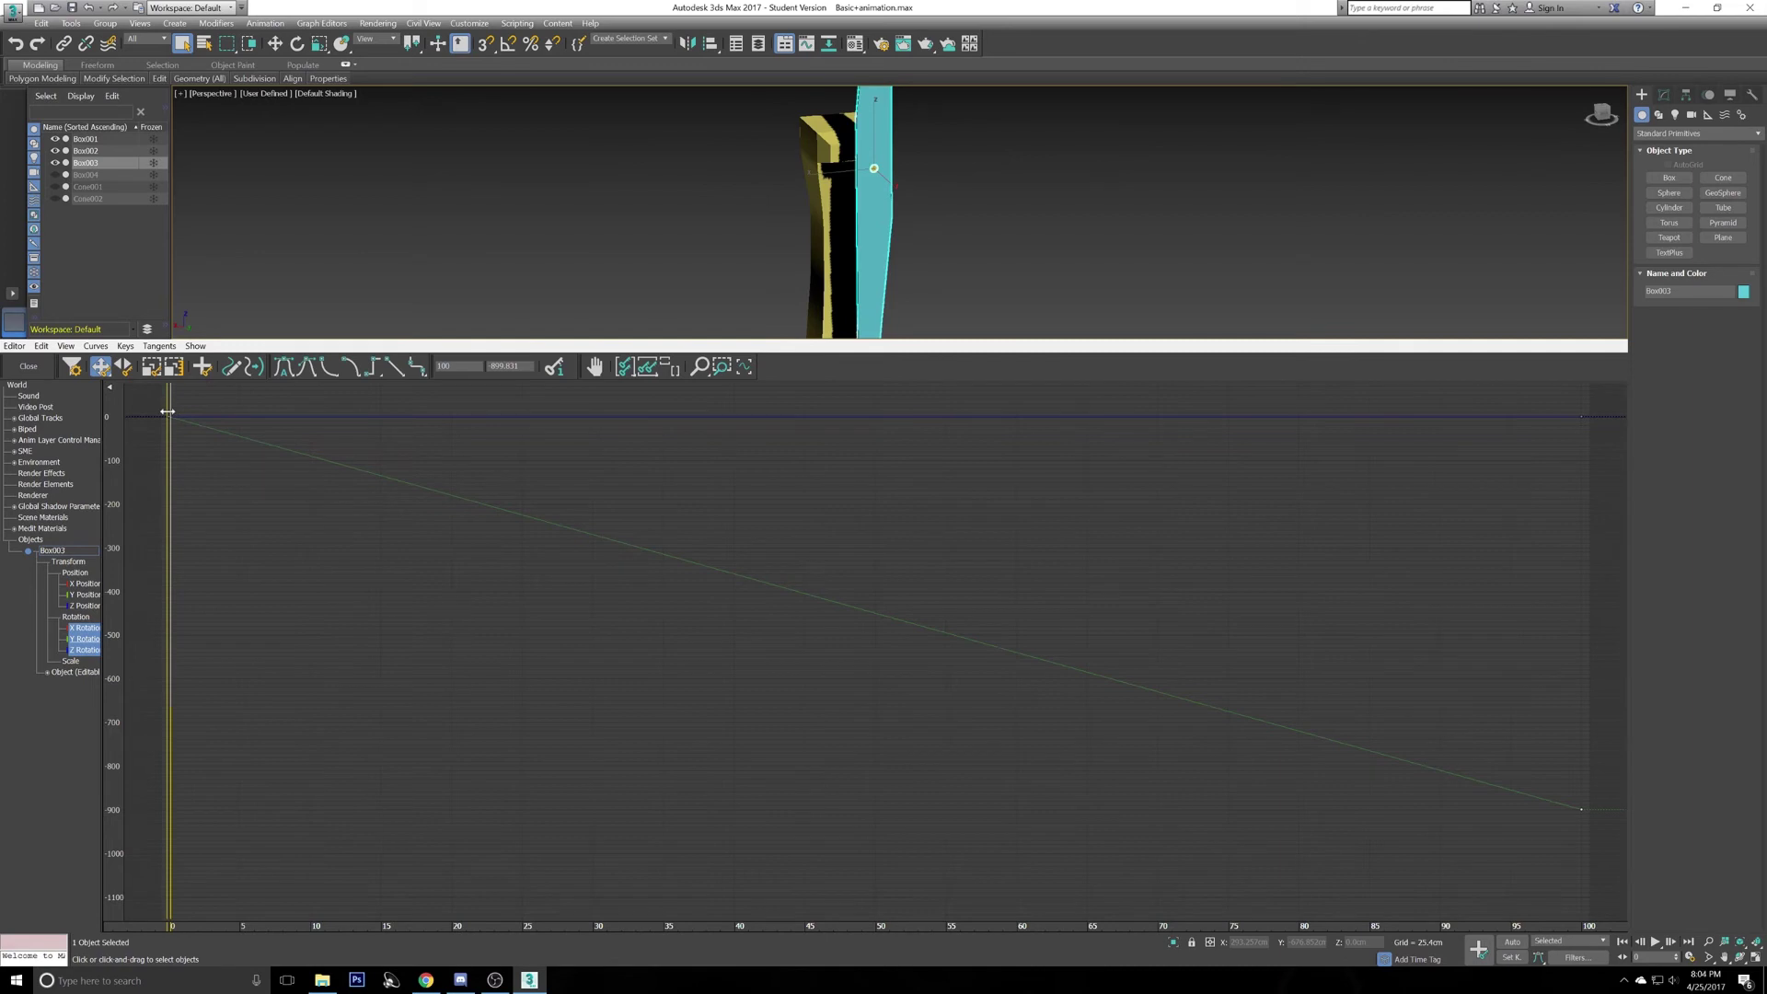
{"action": "left_click_drag", "start_coordinate": [168, 417], "coordinate": [159, 421]}
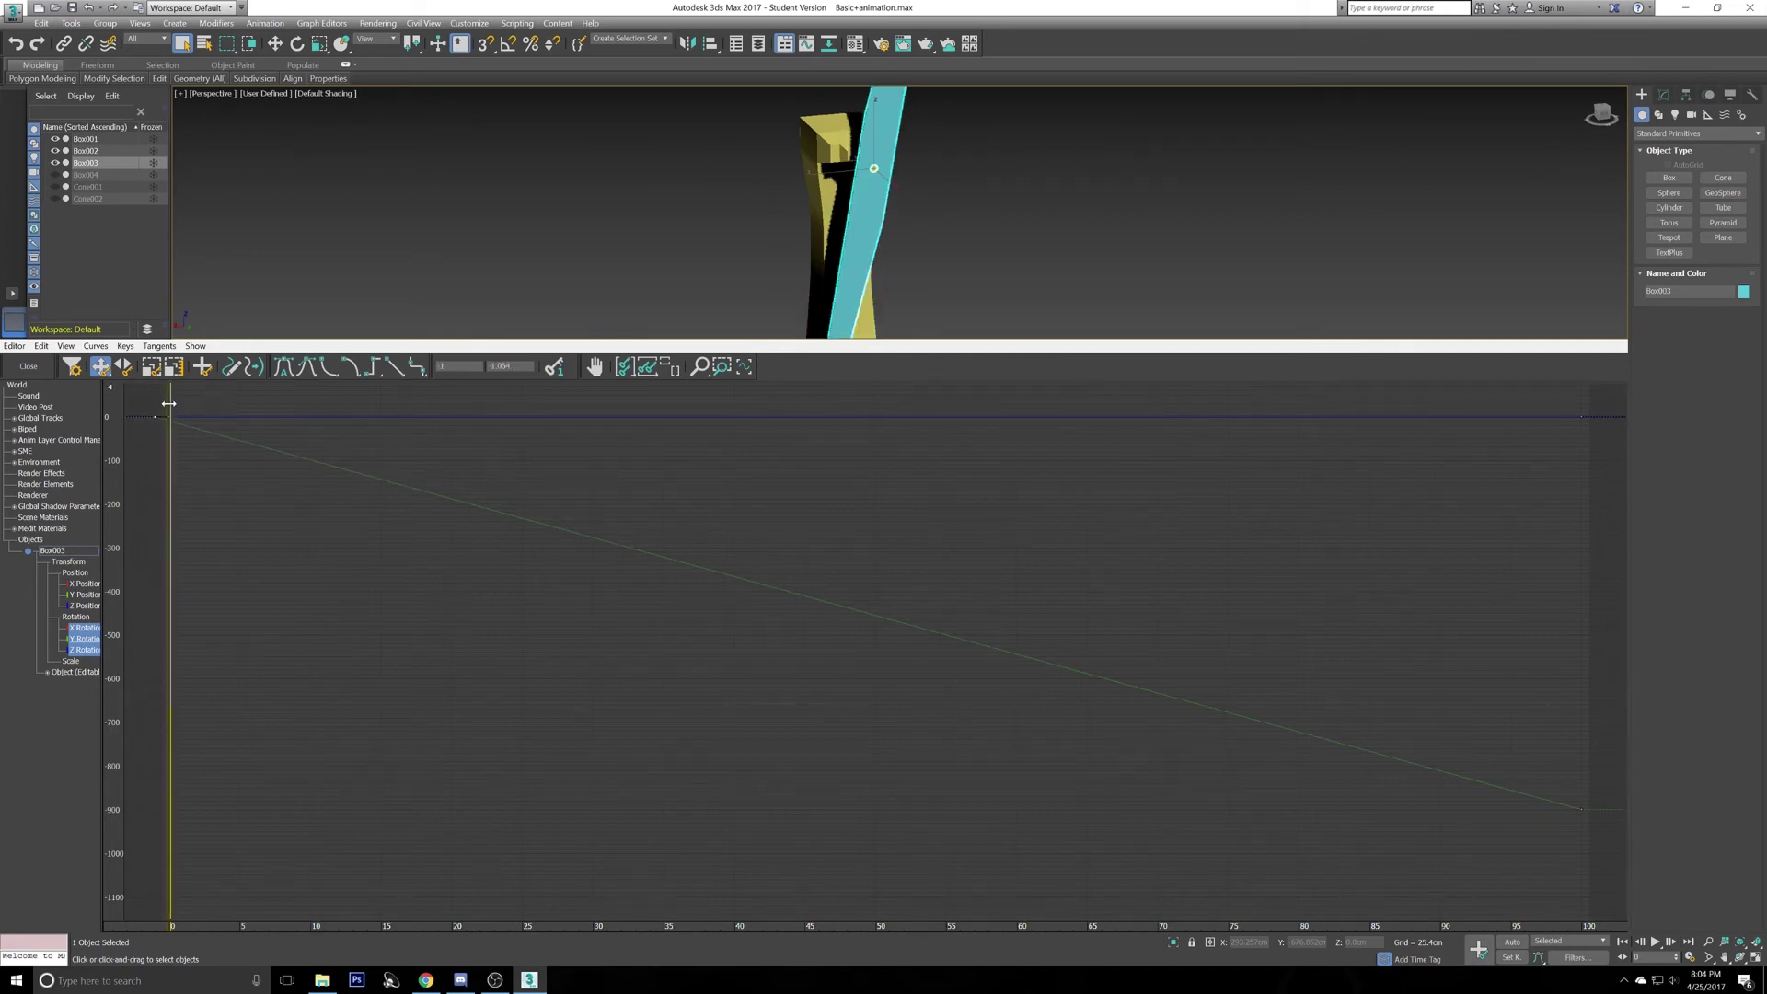
{"action": "mouse_move", "coordinate": [164, 402]}
{"action": "left_mouse_down"}
{"action": "mouse_move", "coordinate": [202, 402]}
{"action": "mouse_move", "coordinate": [165, 401]}
{"action": "left_mouse_up"}
{"action": "left_click", "coordinate": [1656, 942]}
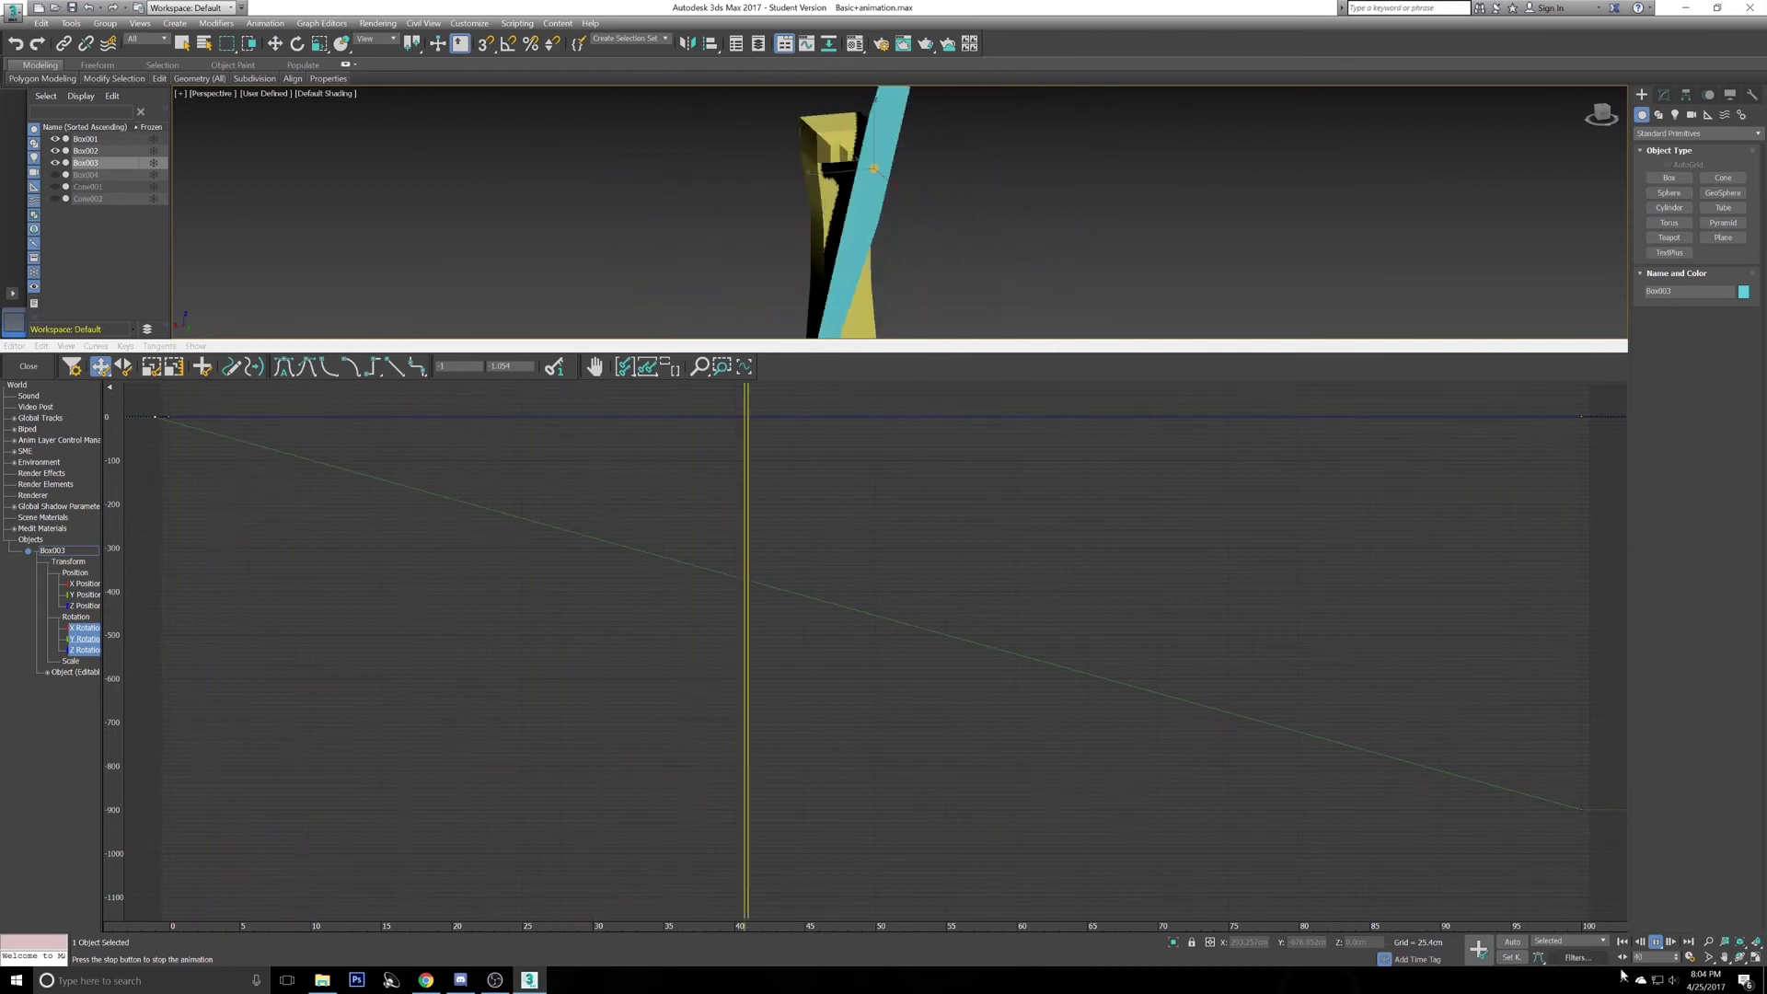
{"action": "left_click", "coordinate": [1656, 943]}
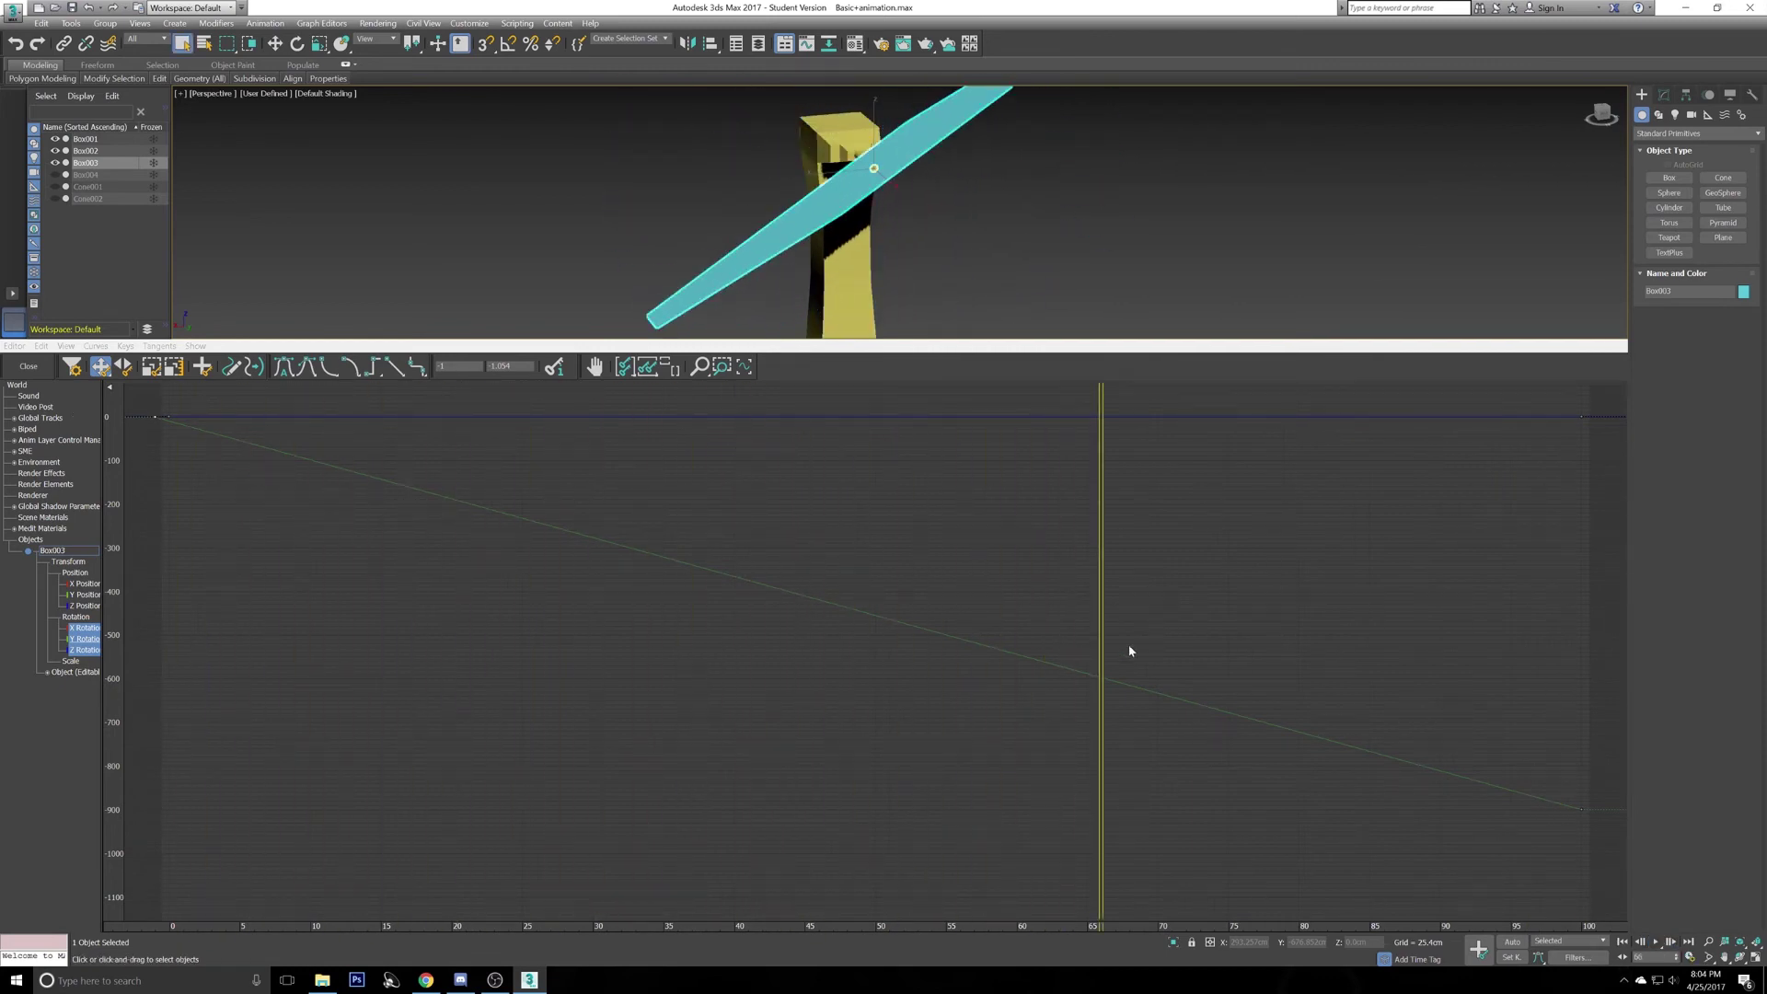
- Place the blade's first rotation key at frame 0 and play the spin again from frame 100
{"action": "left_click_drag", "start_coordinate": [154, 417], "coordinate": [168, 418]}
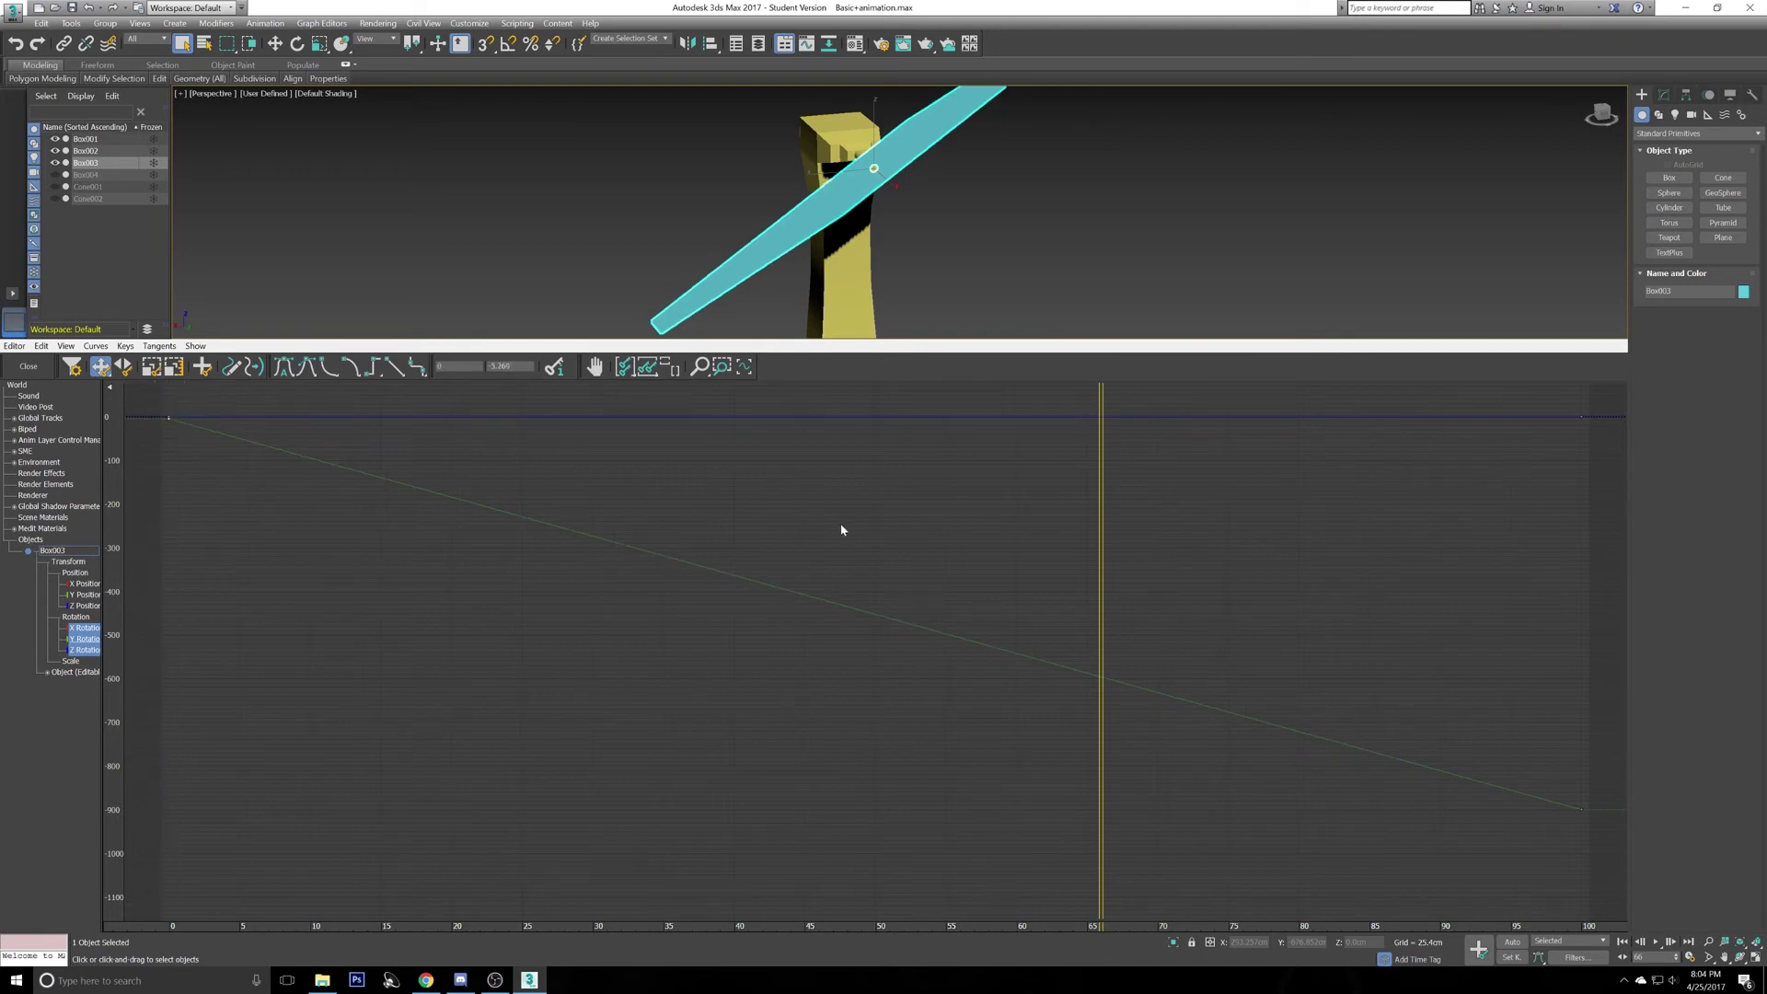
{"action": "mouse_move", "coordinate": [1101, 599]}
{"action": "left_mouse_down"}
{"action": "mouse_move", "coordinate": [805, 549]}
{"action": "mouse_move", "coordinate": [209, 502]}
{"action": "mouse_move", "coordinate": [169, 479]}
{"action": "mouse_move", "coordinate": [345, 453]}
{"action": "mouse_move", "coordinate": [1085, 583]}
{"action": "mouse_move", "coordinate": [1538, 694]}
{"action": "mouse_move", "coordinate": [1698, 708]}
{"action": "left_mouse_up"}
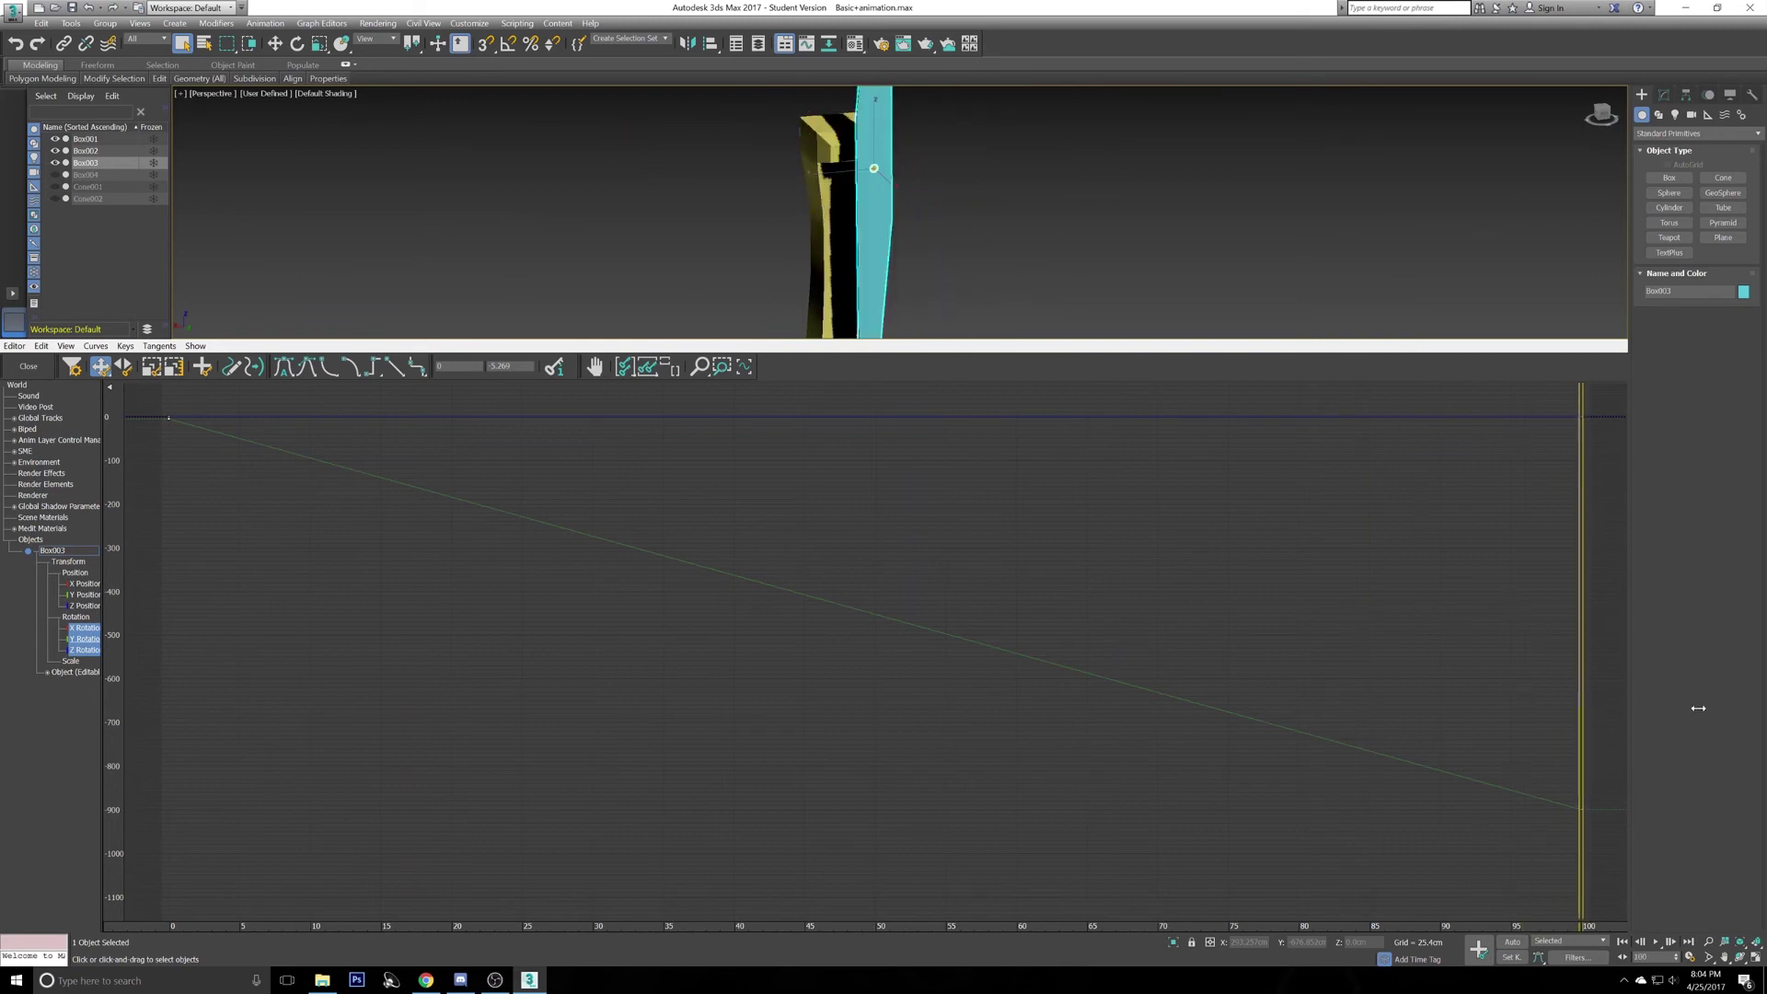
{"action": "left_click", "coordinate": [1657, 943]}
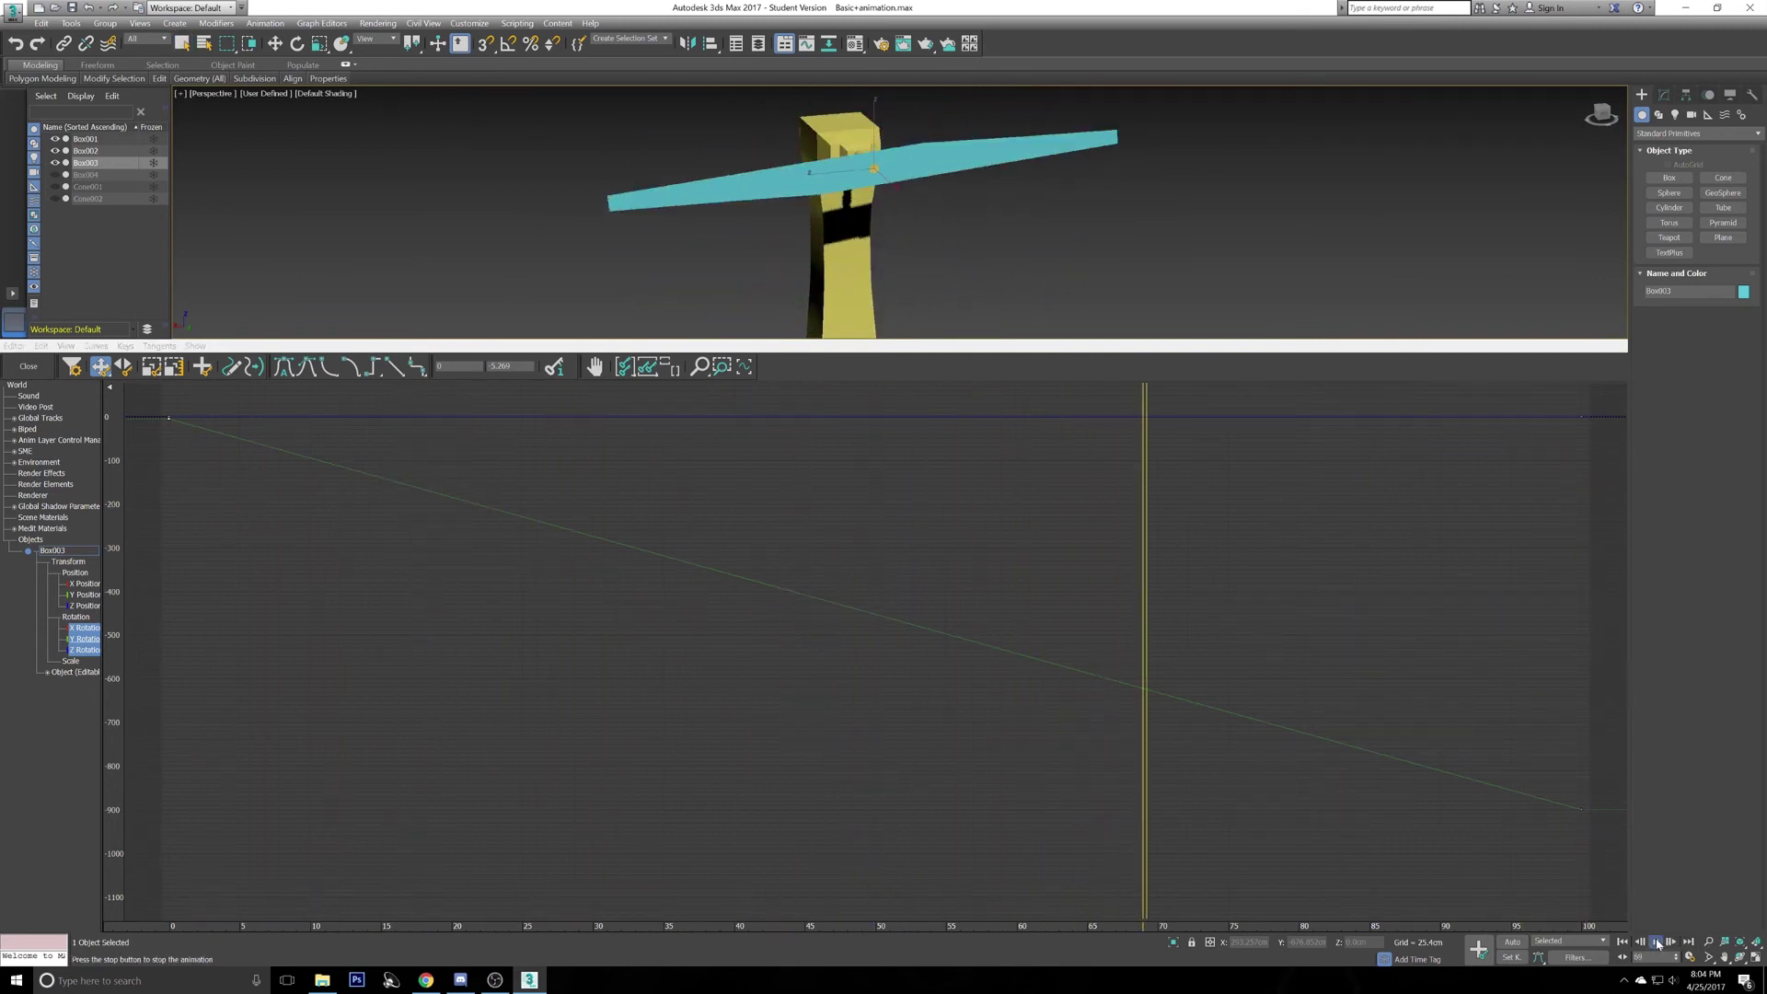
{"action": "left_click", "coordinate": [1657, 943]}
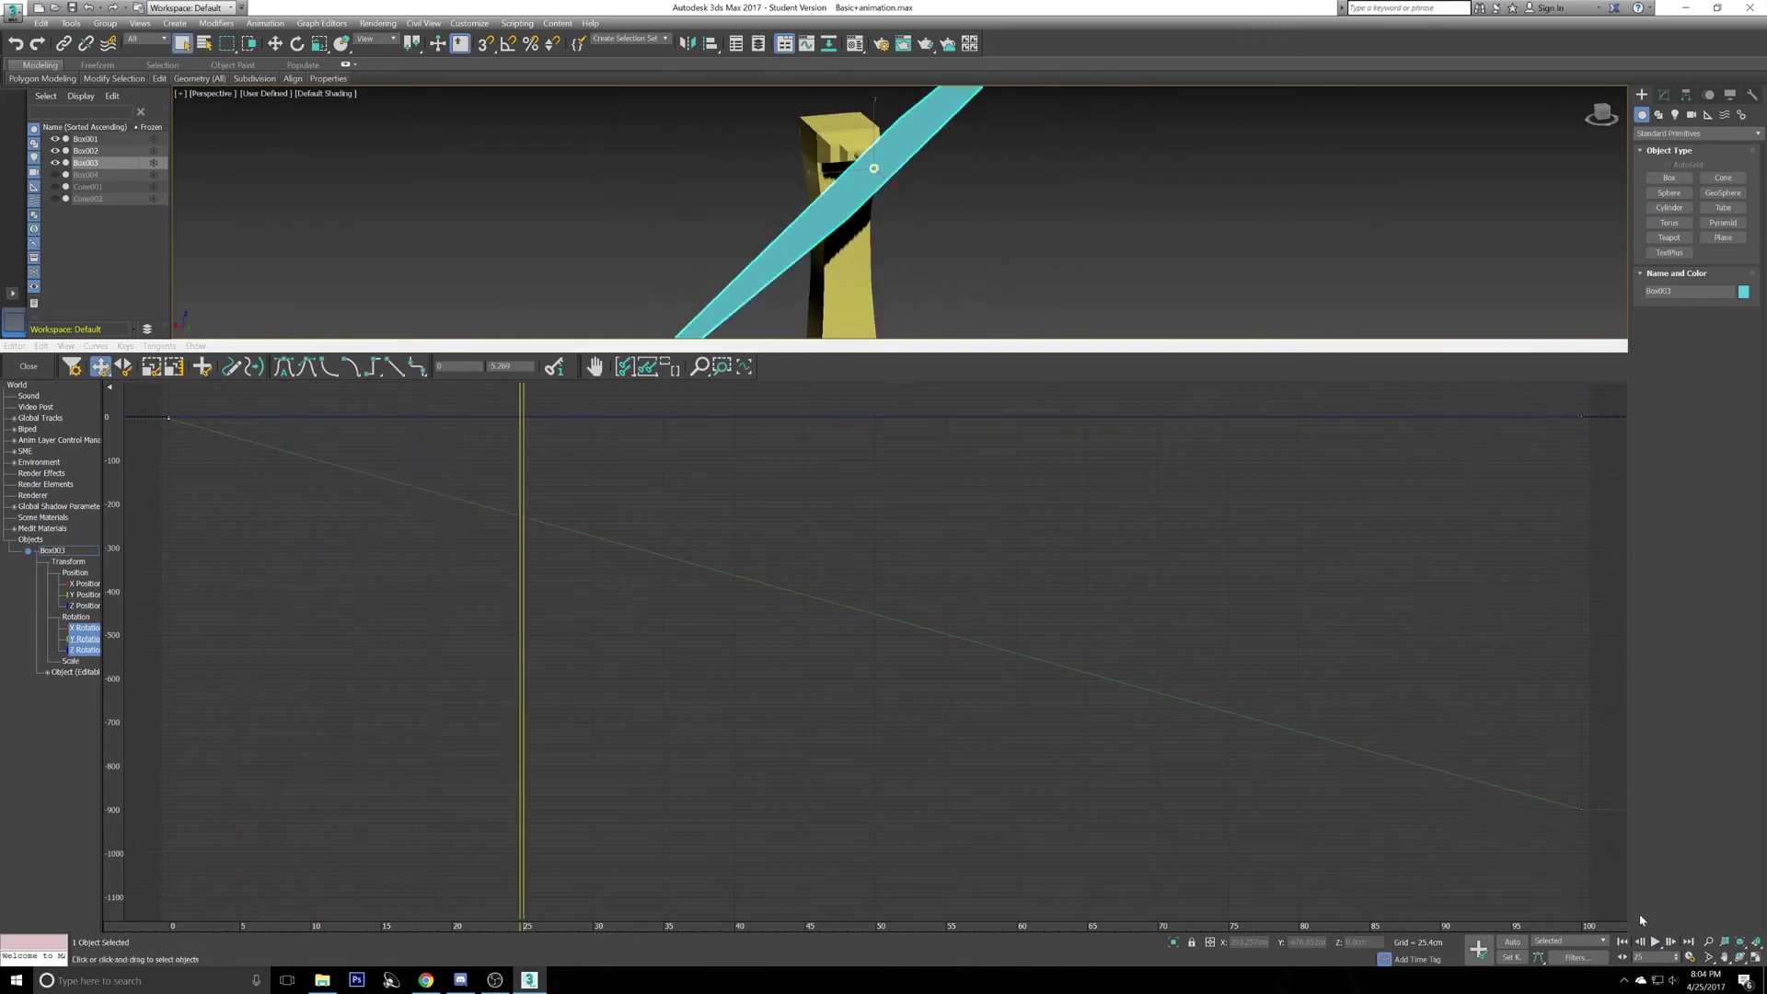
- Close the Mini Curve Editor and orbit the viewport to show the windmill and the couch together
{"action": "left_click", "coordinate": [29, 366]}
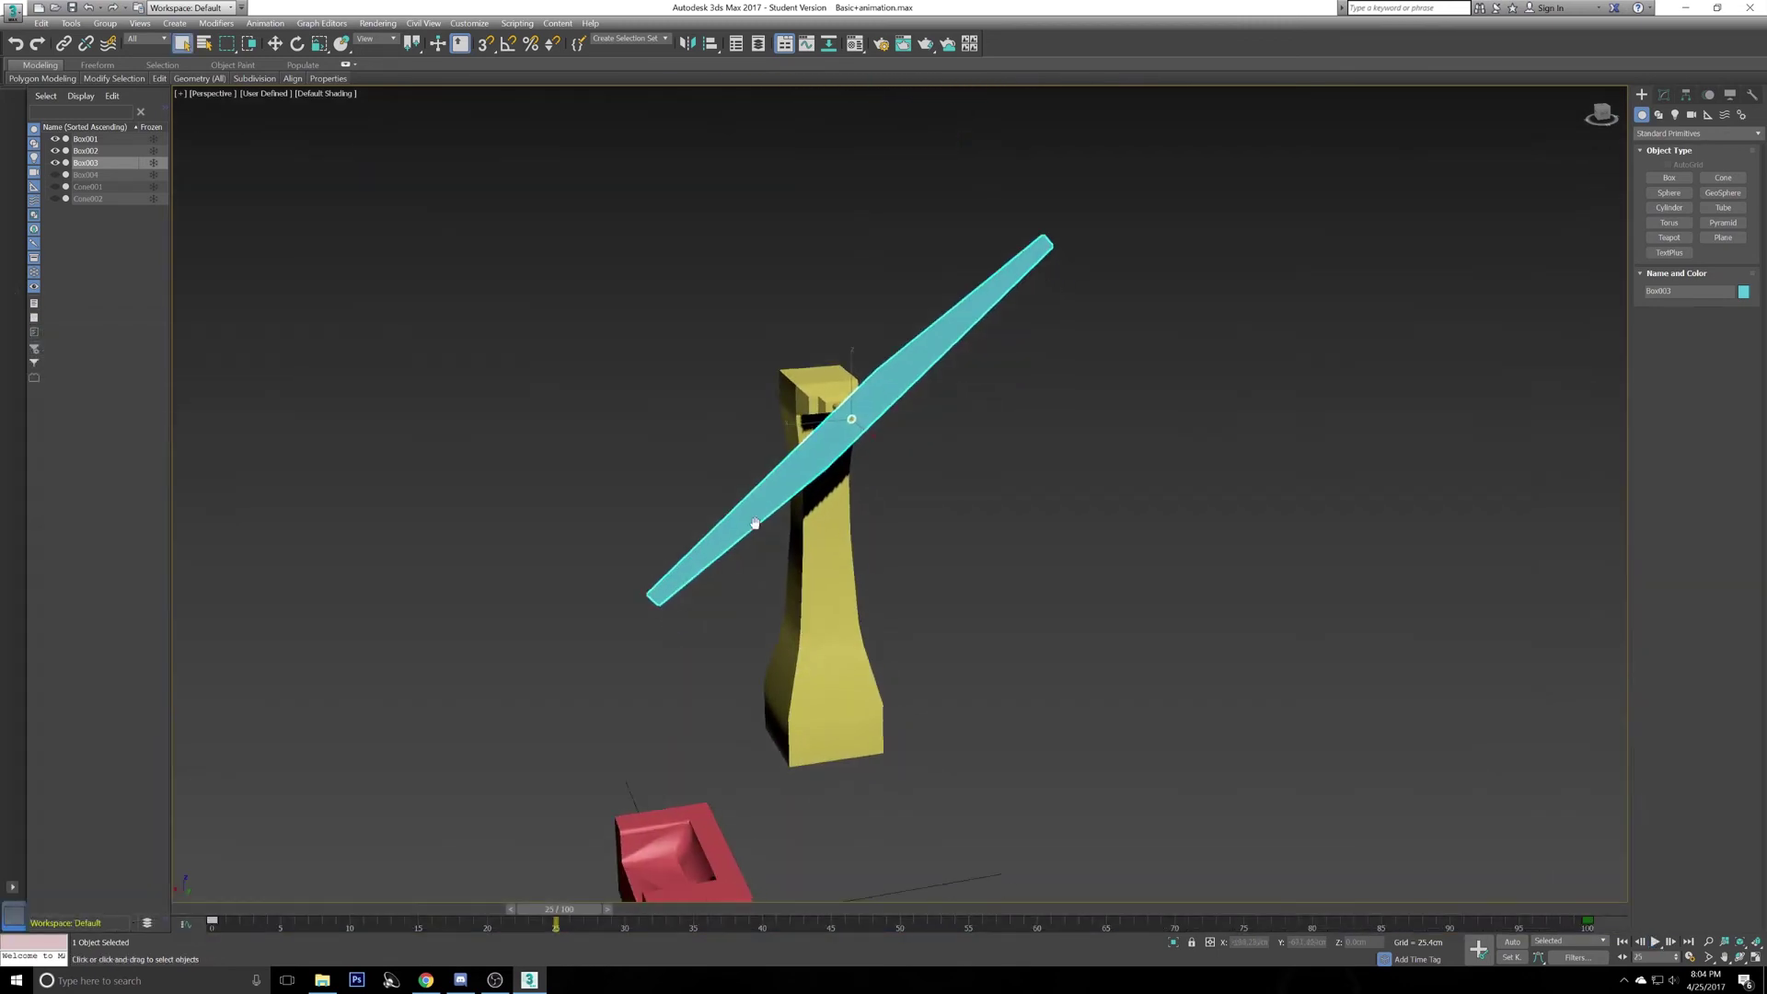
{"action": "mouse_move", "coordinate": [733, 474]}
{"action": "middle_mouse_down", "text": "alt"}
{"action": "mouse_move", "coordinate": [975, 564]}
{"action": "mouse_move", "coordinate": [981, 591]}
{"action": "middle_mouse_up", "text": "alt"}
{"action": "middle_click_drag", "start_coordinate": [1258, 825], "coordinate": [1103, 736], "text": "alt"}
- Try moving the red couch across the ground plane and undo the move
{"action": "left_click", "coordinate": [868, 776]}
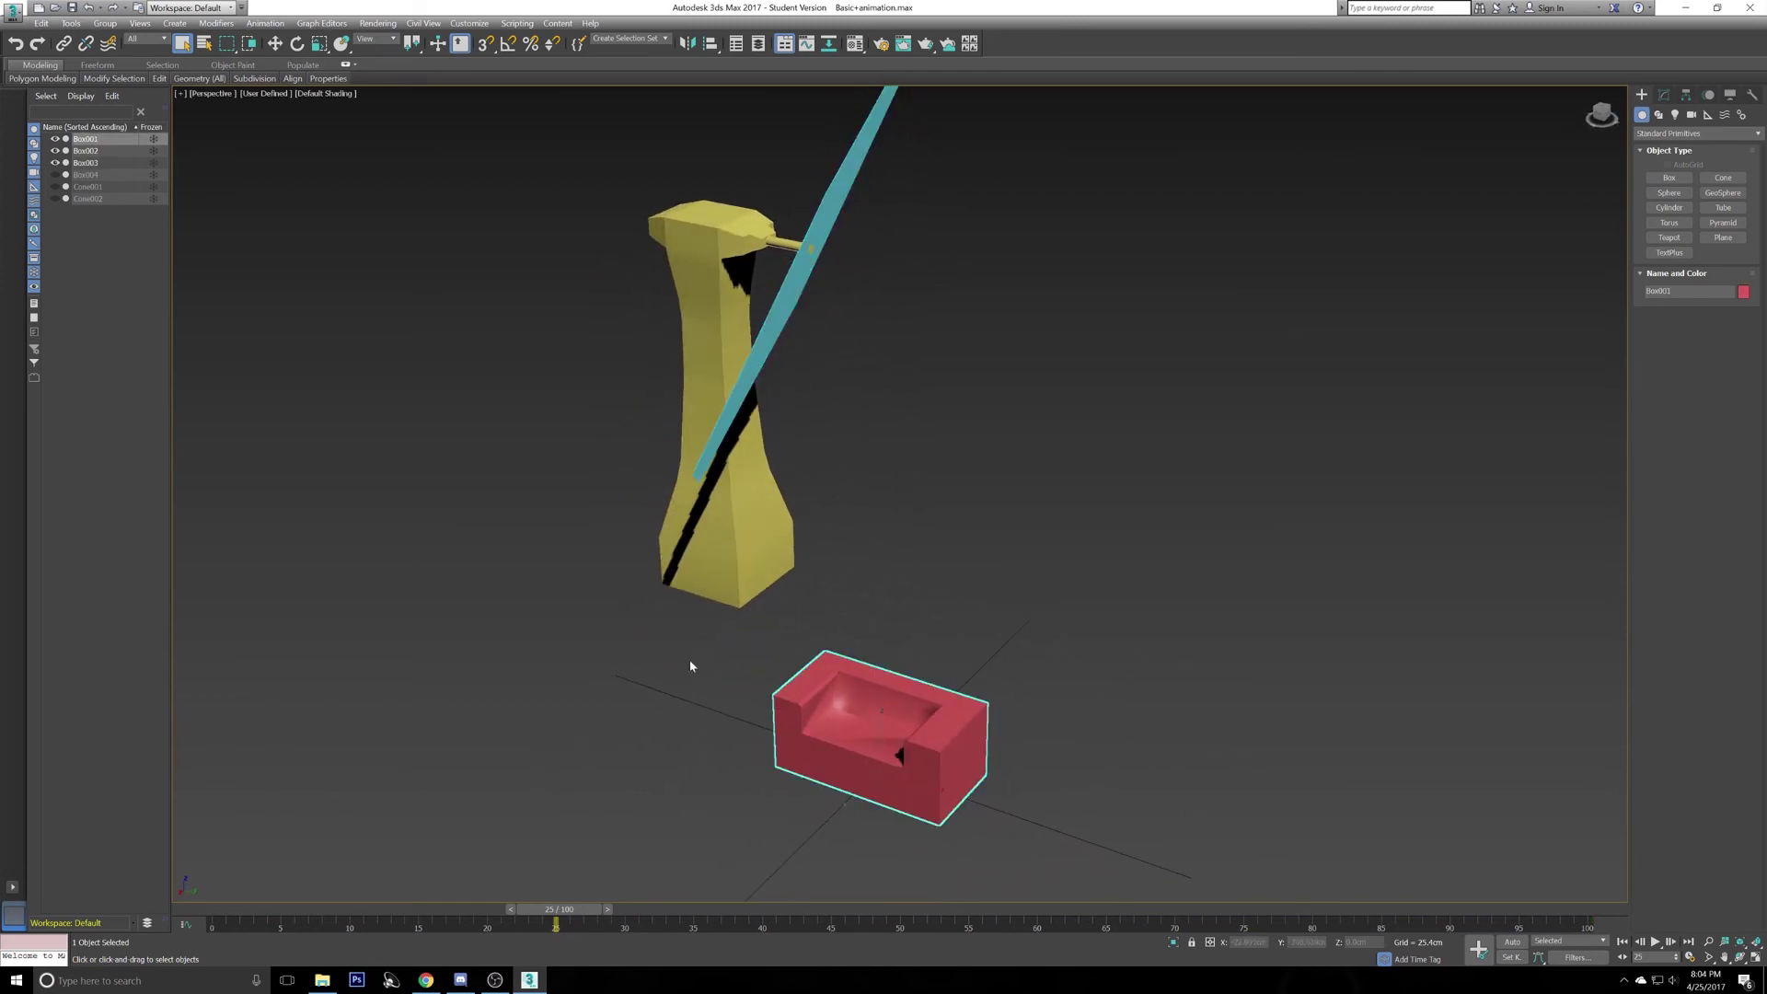
{"action": "key", "text": "w"}
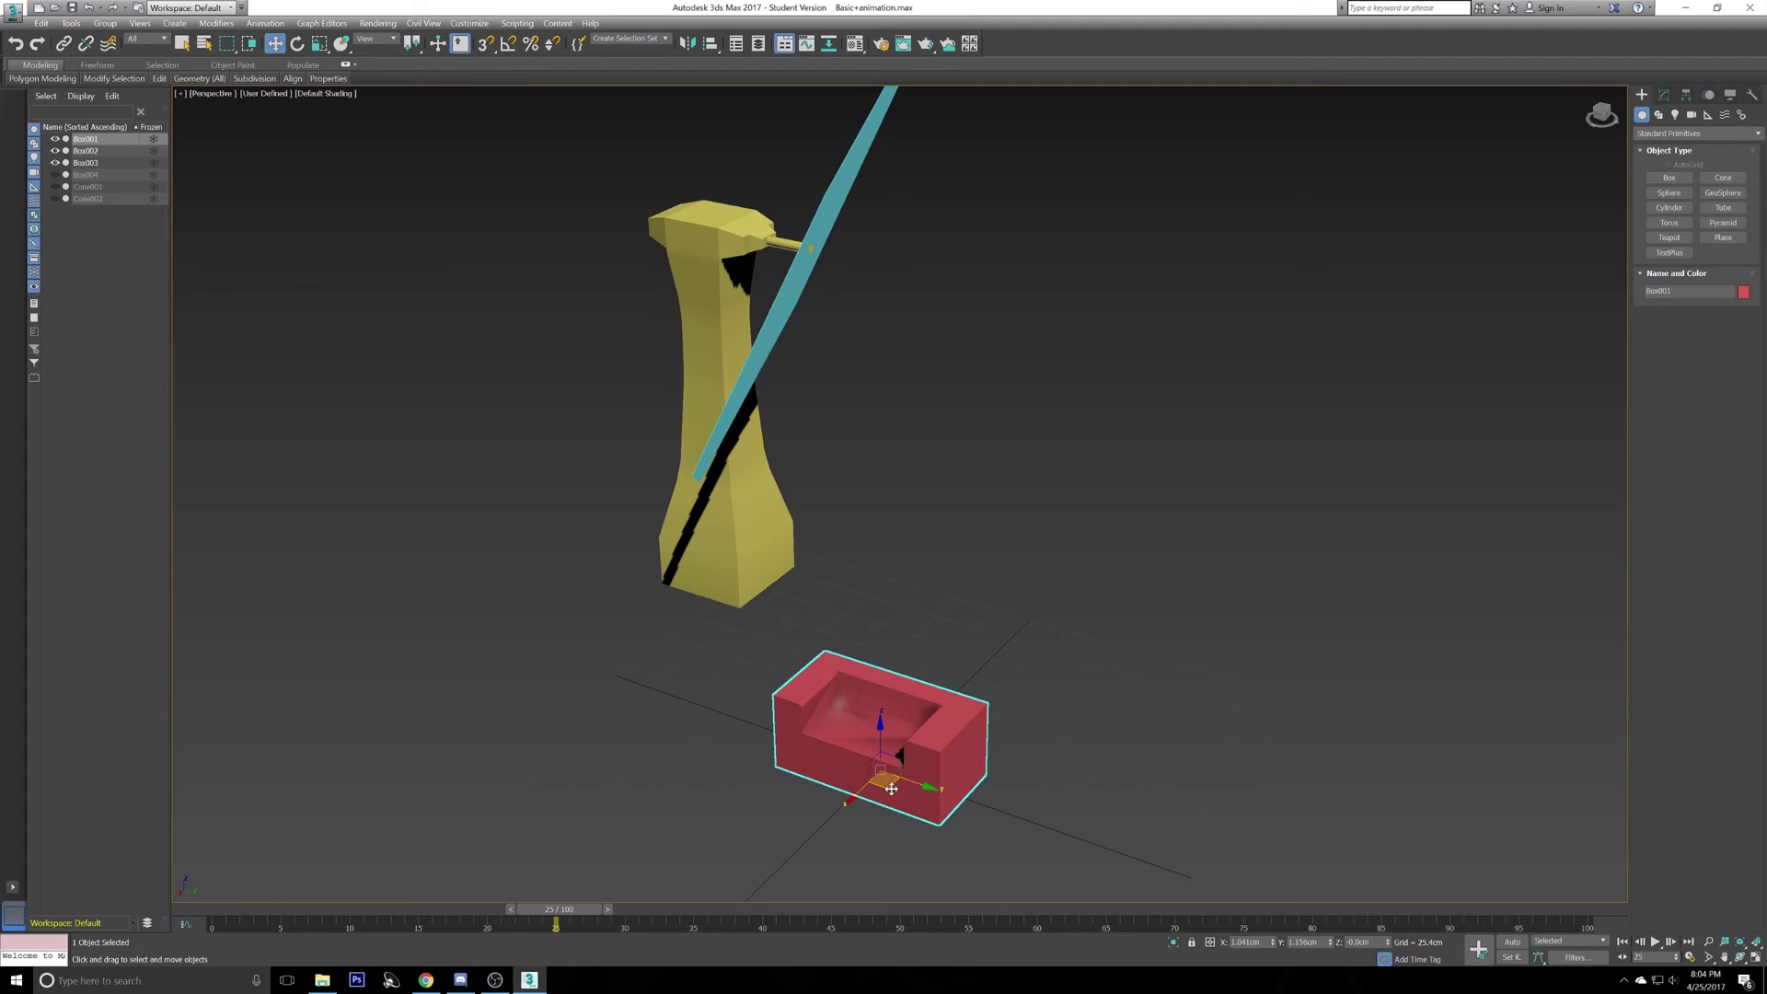
{"action": "left_click_drag", "start_coordinate": [890, 789], "coordinate": [903, 749]}
{"action": "key", "text": "ctrl+z"}
{"action": "middle_click_drag", "start_coordinate": [952, 756], "coordinate": [939, 674]}
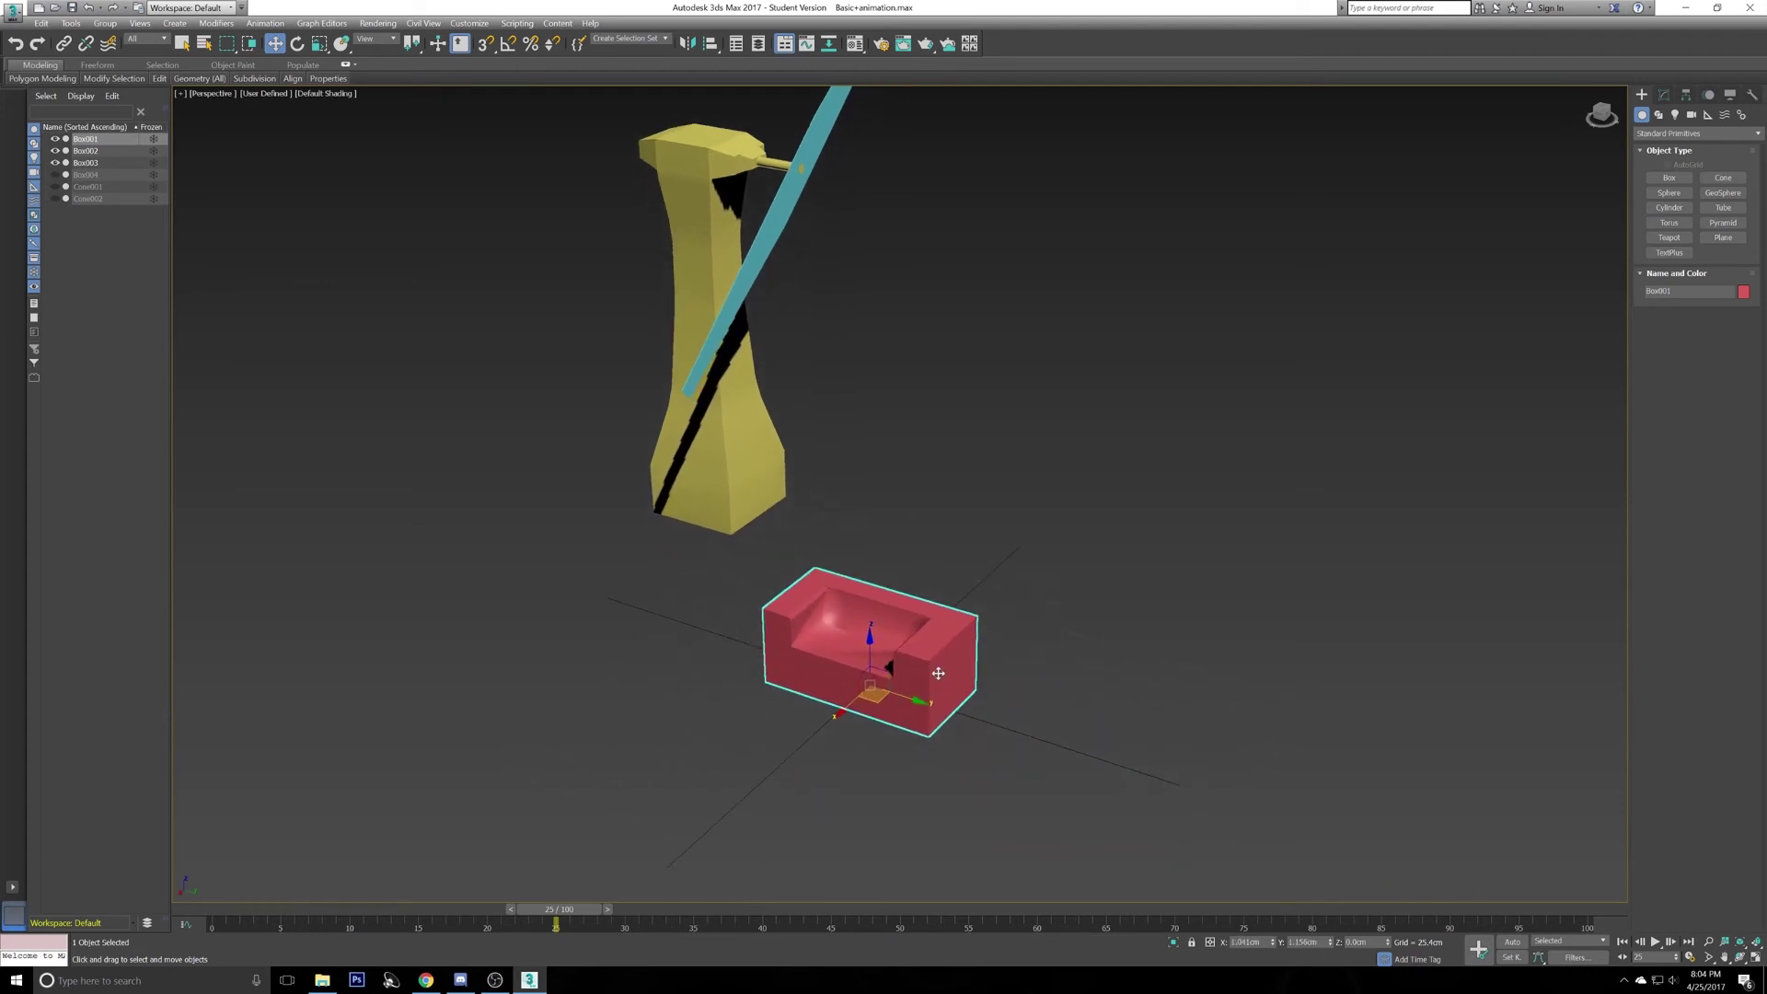
{"action": "scroll", "coordinate": [737, 539], "scroll_direction": "down", "scroll_amount": 3}
{"action": "middle_click_drag", "start_coordinate": [777, 542], "coordinate": [785, 658]}
{"action": "key", "text": "e"}
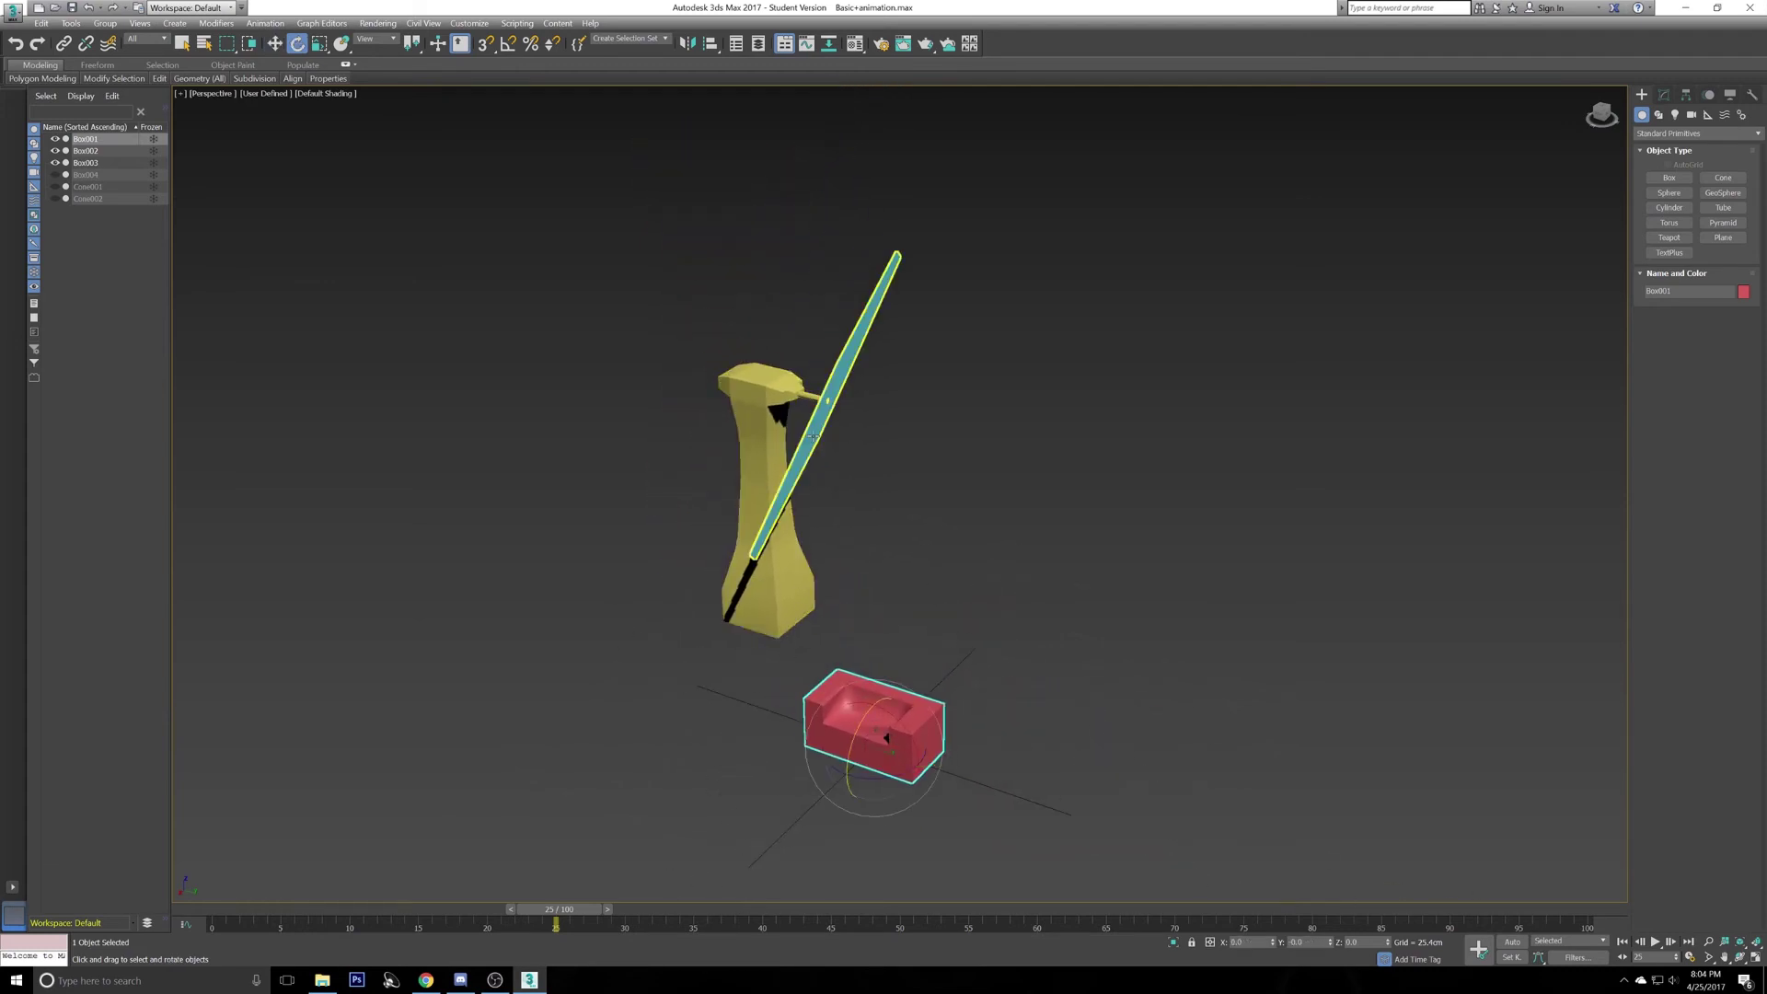
{"action": "left_click", "coordinate": [814, 437]}
{"action": "left_click_drag", "start_coordinate": [813, 367], "coordinate": [790, 428]}
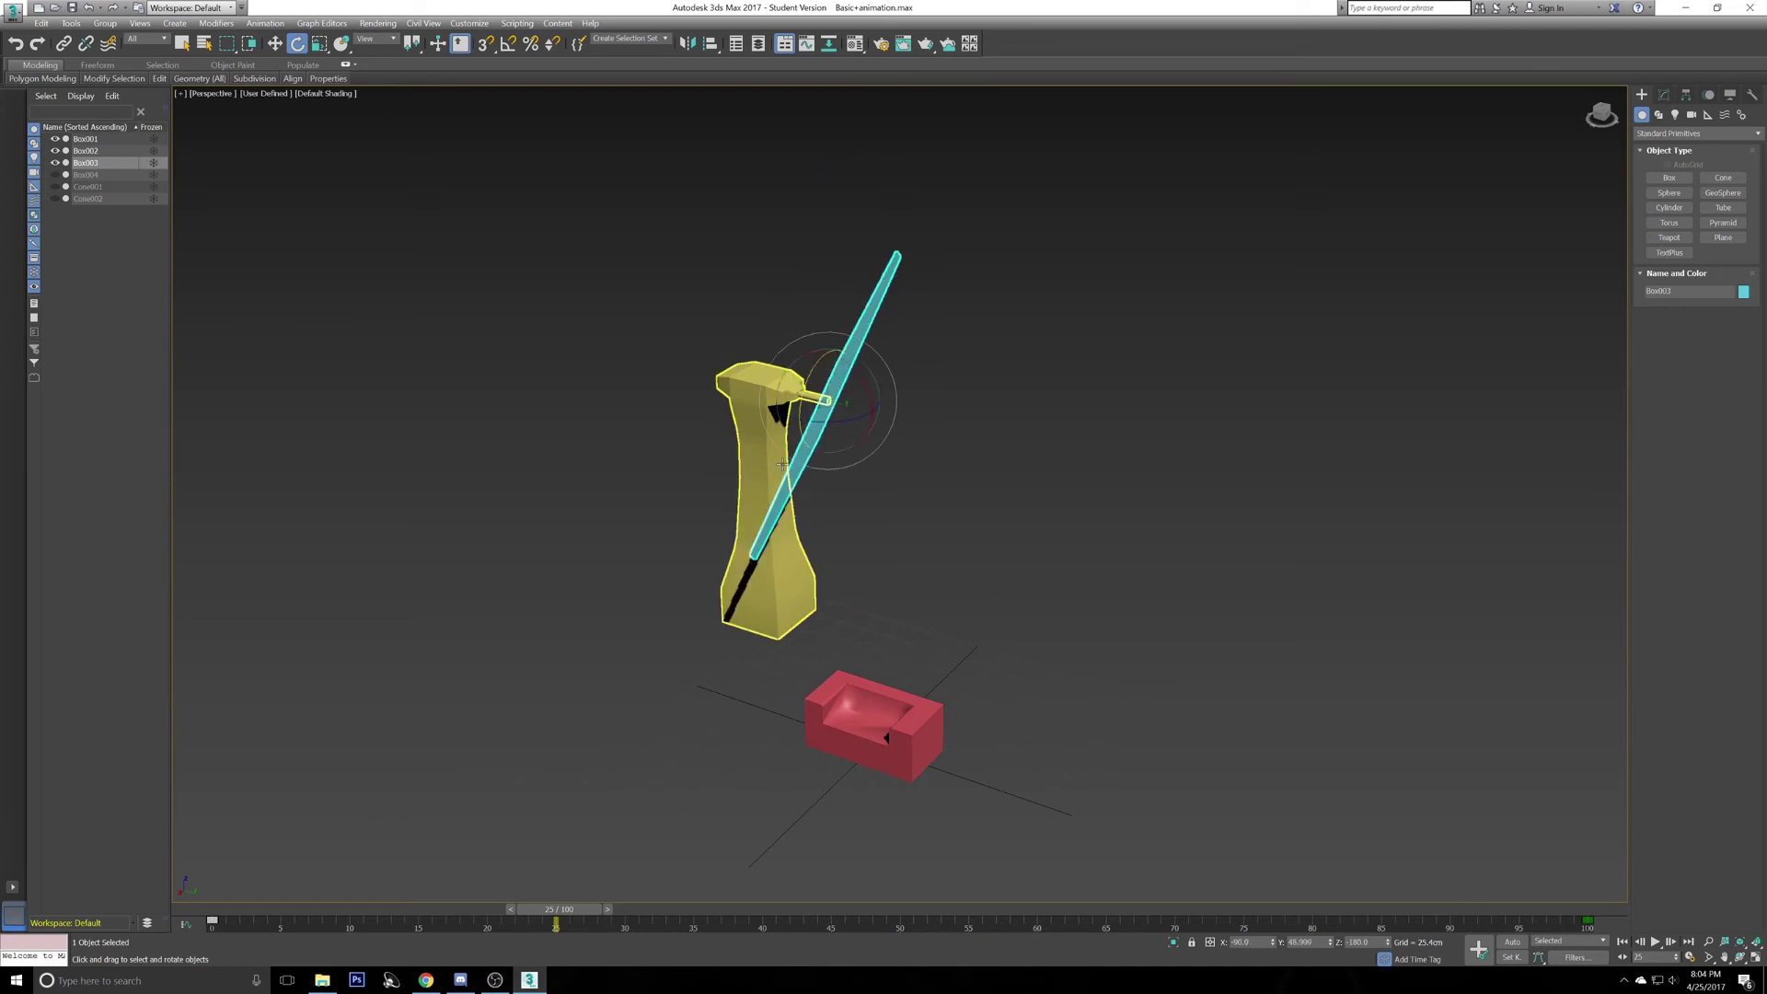
{"action": "key", "text": "q"}
{"action": "left_click", "coordinate": [526, 624]}
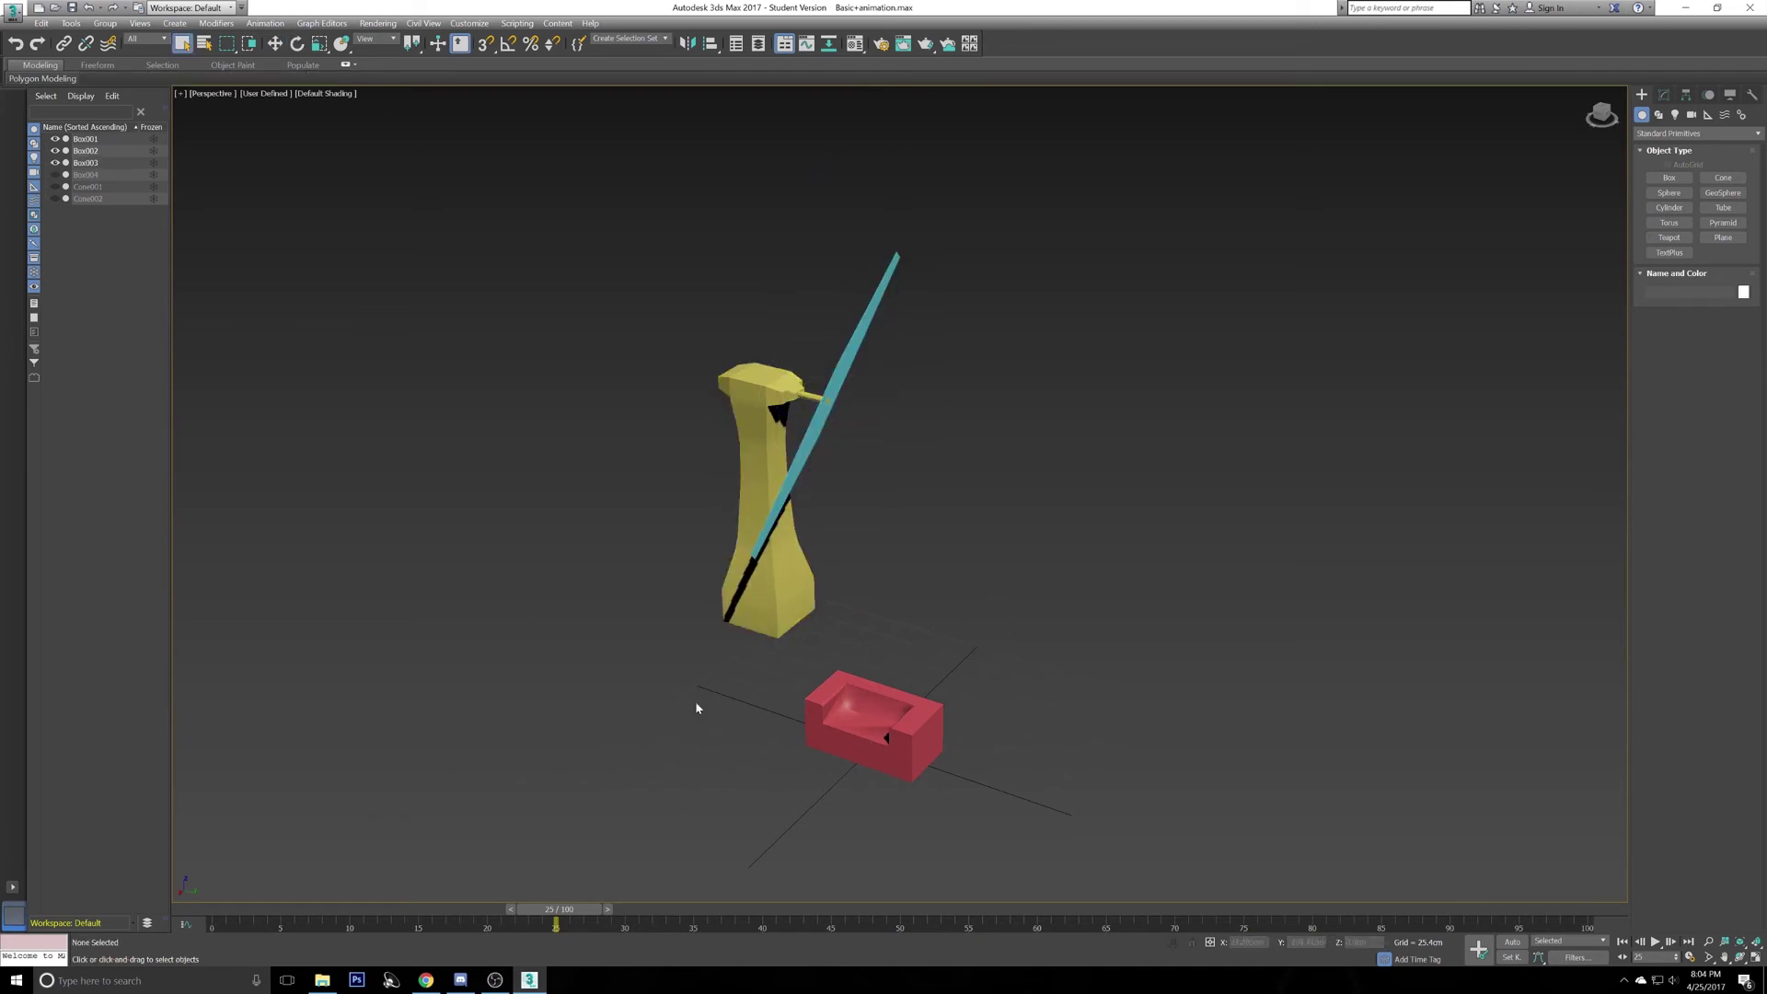
{"action": "middle_click_drag", "start_coordinate": [876, 728], "coordinate": [853, 667]}
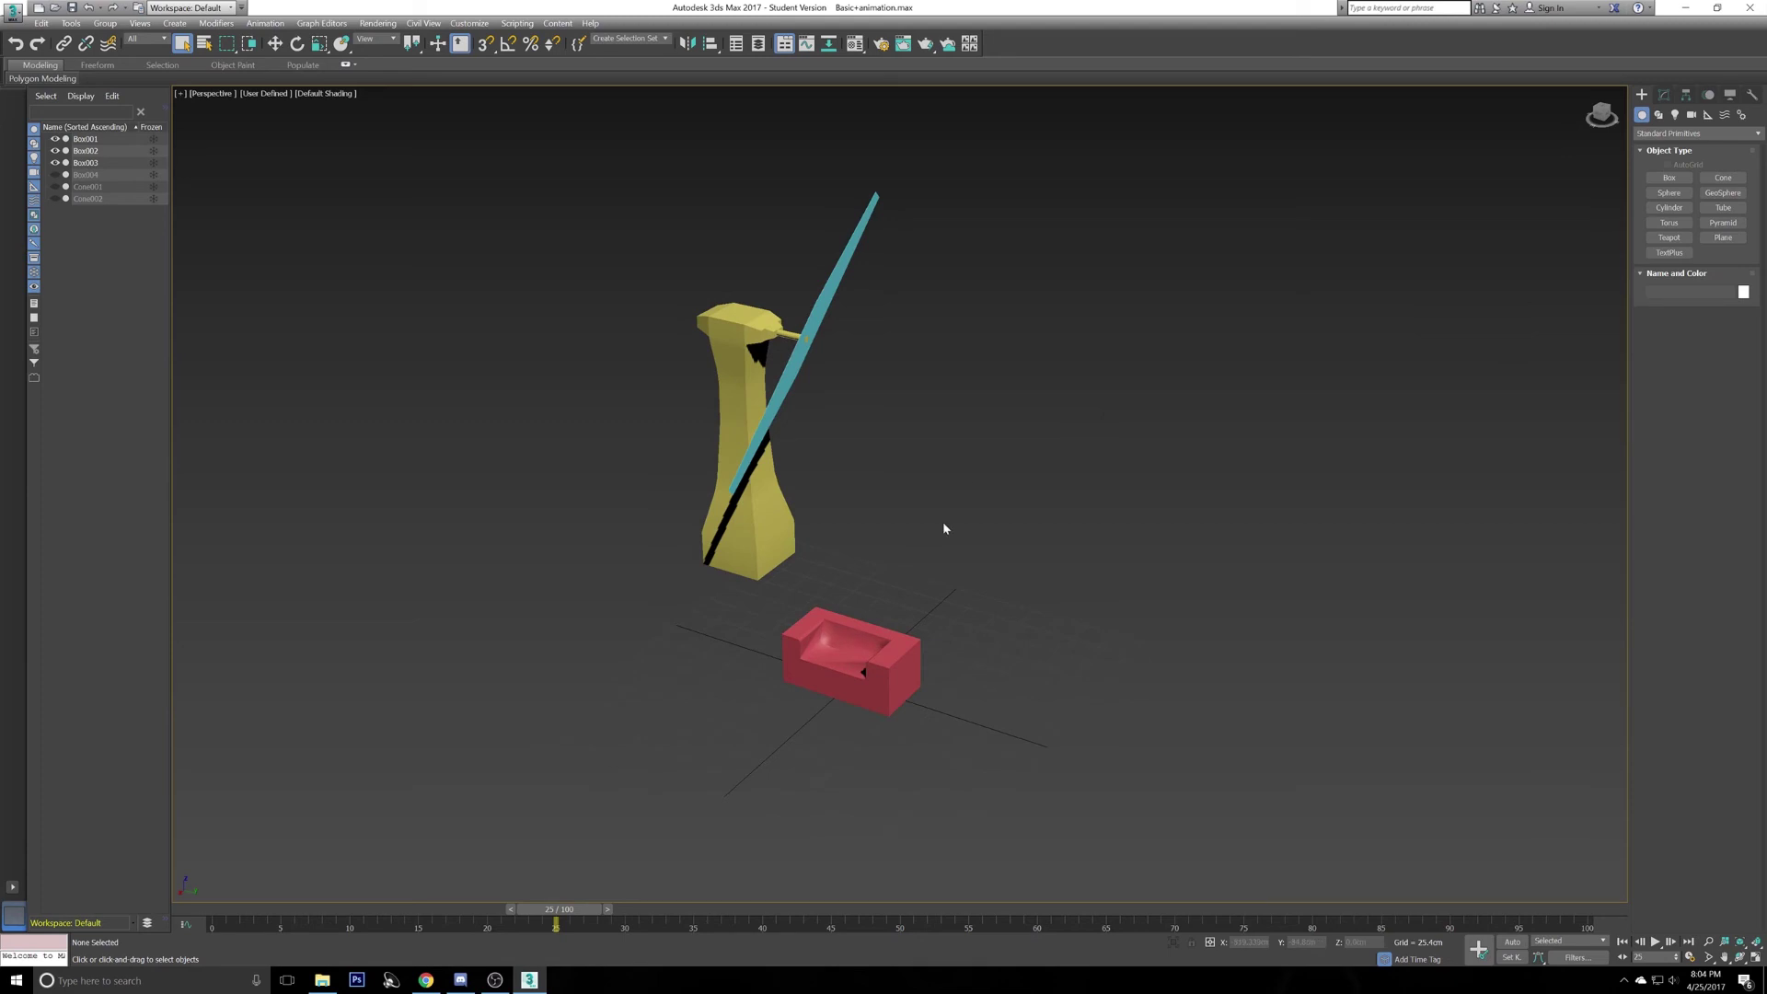
- Add a Melt modifier to the cyan blade and orbit to view it more from the front
{"action": "left_click", "coordinate": [849, 655]}
{"action": "left_click", "coordinate": [1664, 95]}
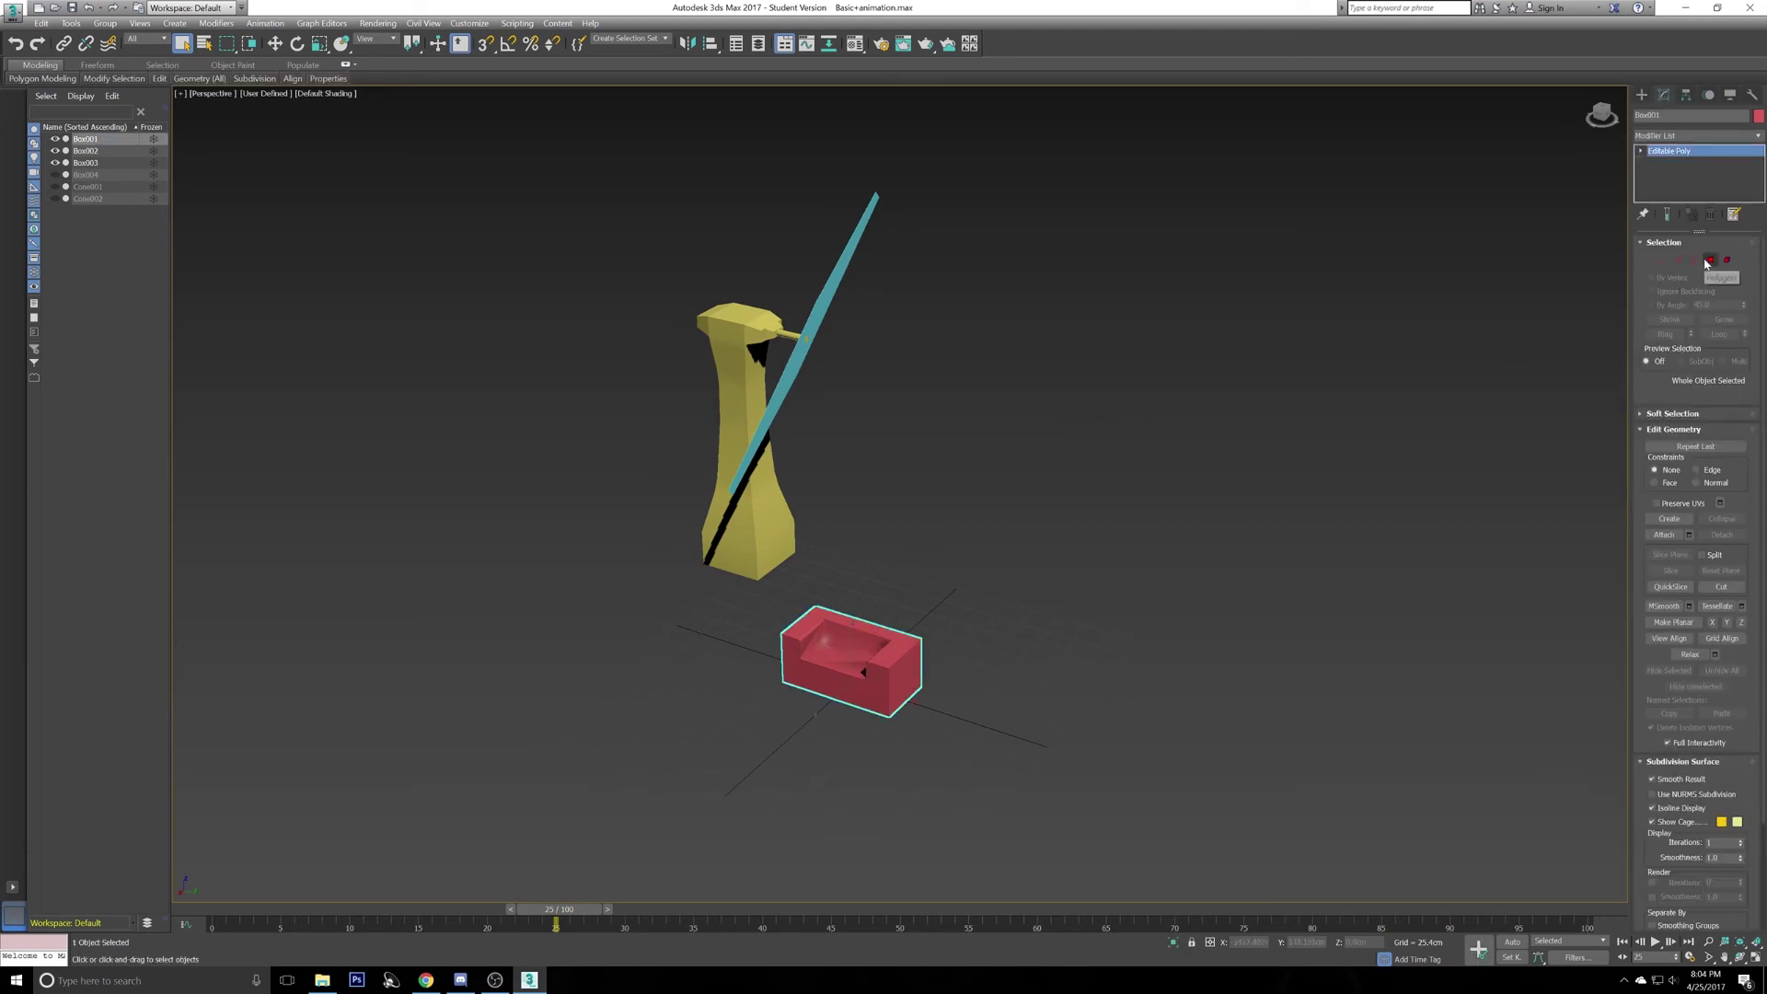
{"action": "left_click", "coordinate": [768, 386]}
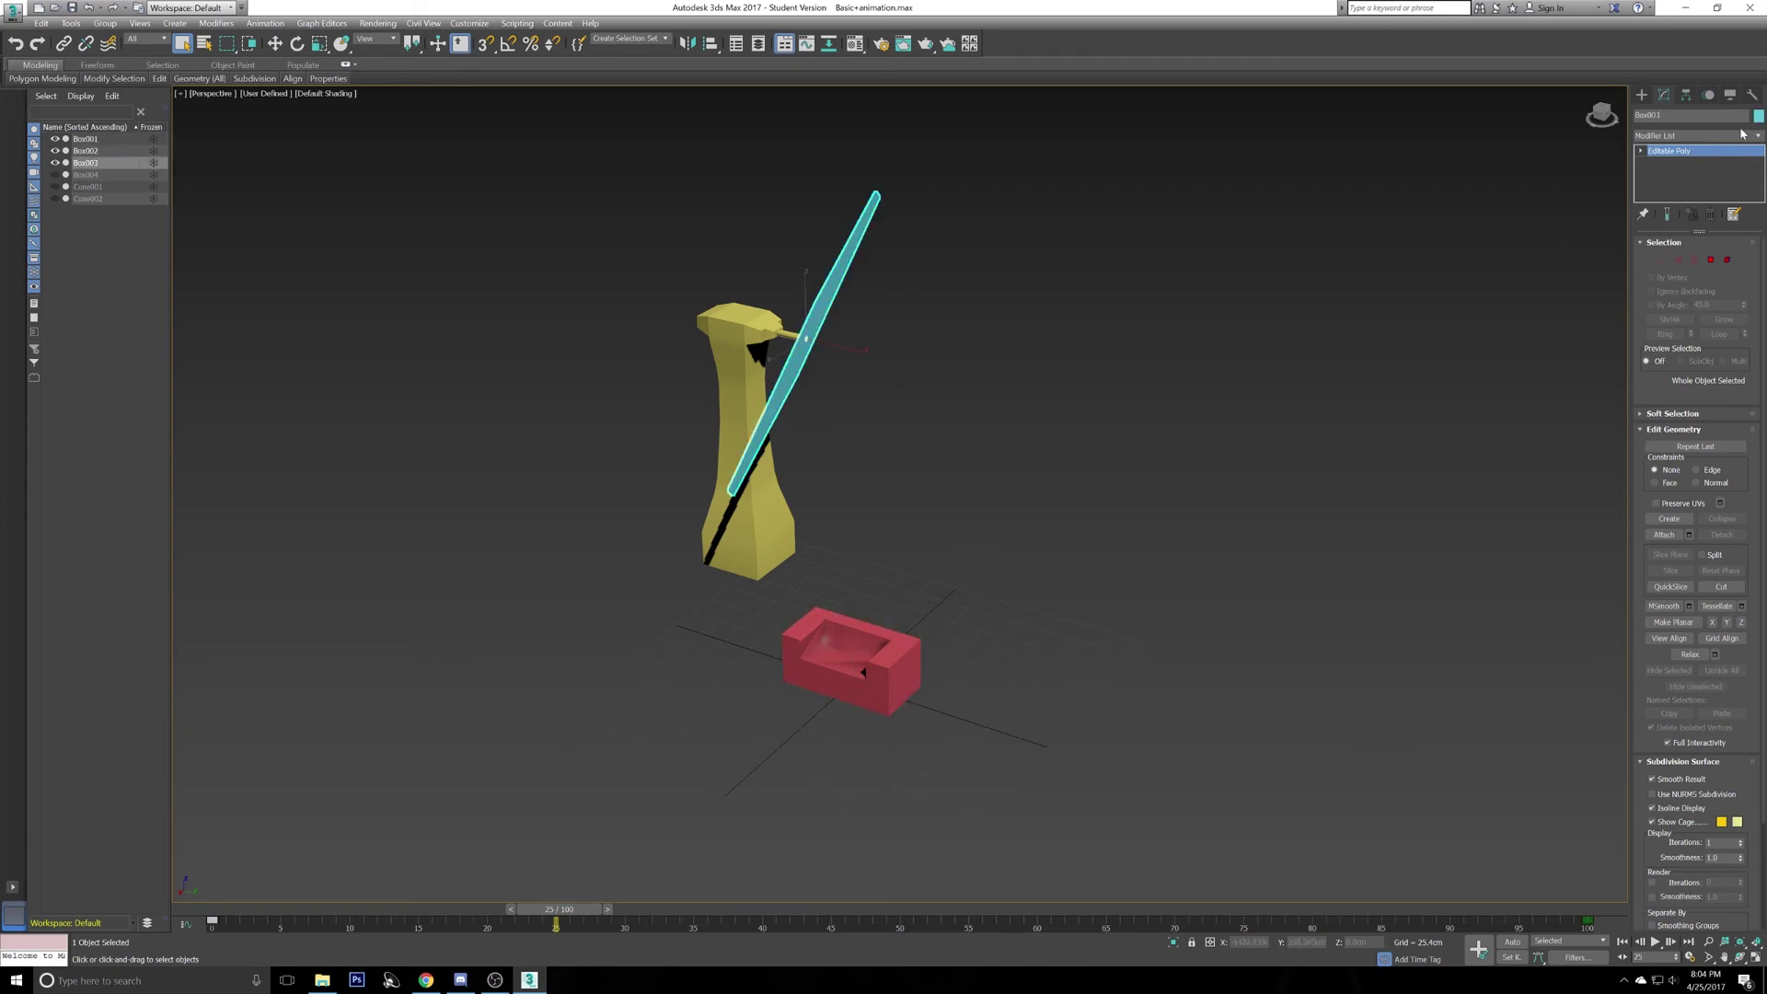
{"action": "left_click", "coordinate": [1694, 135]}
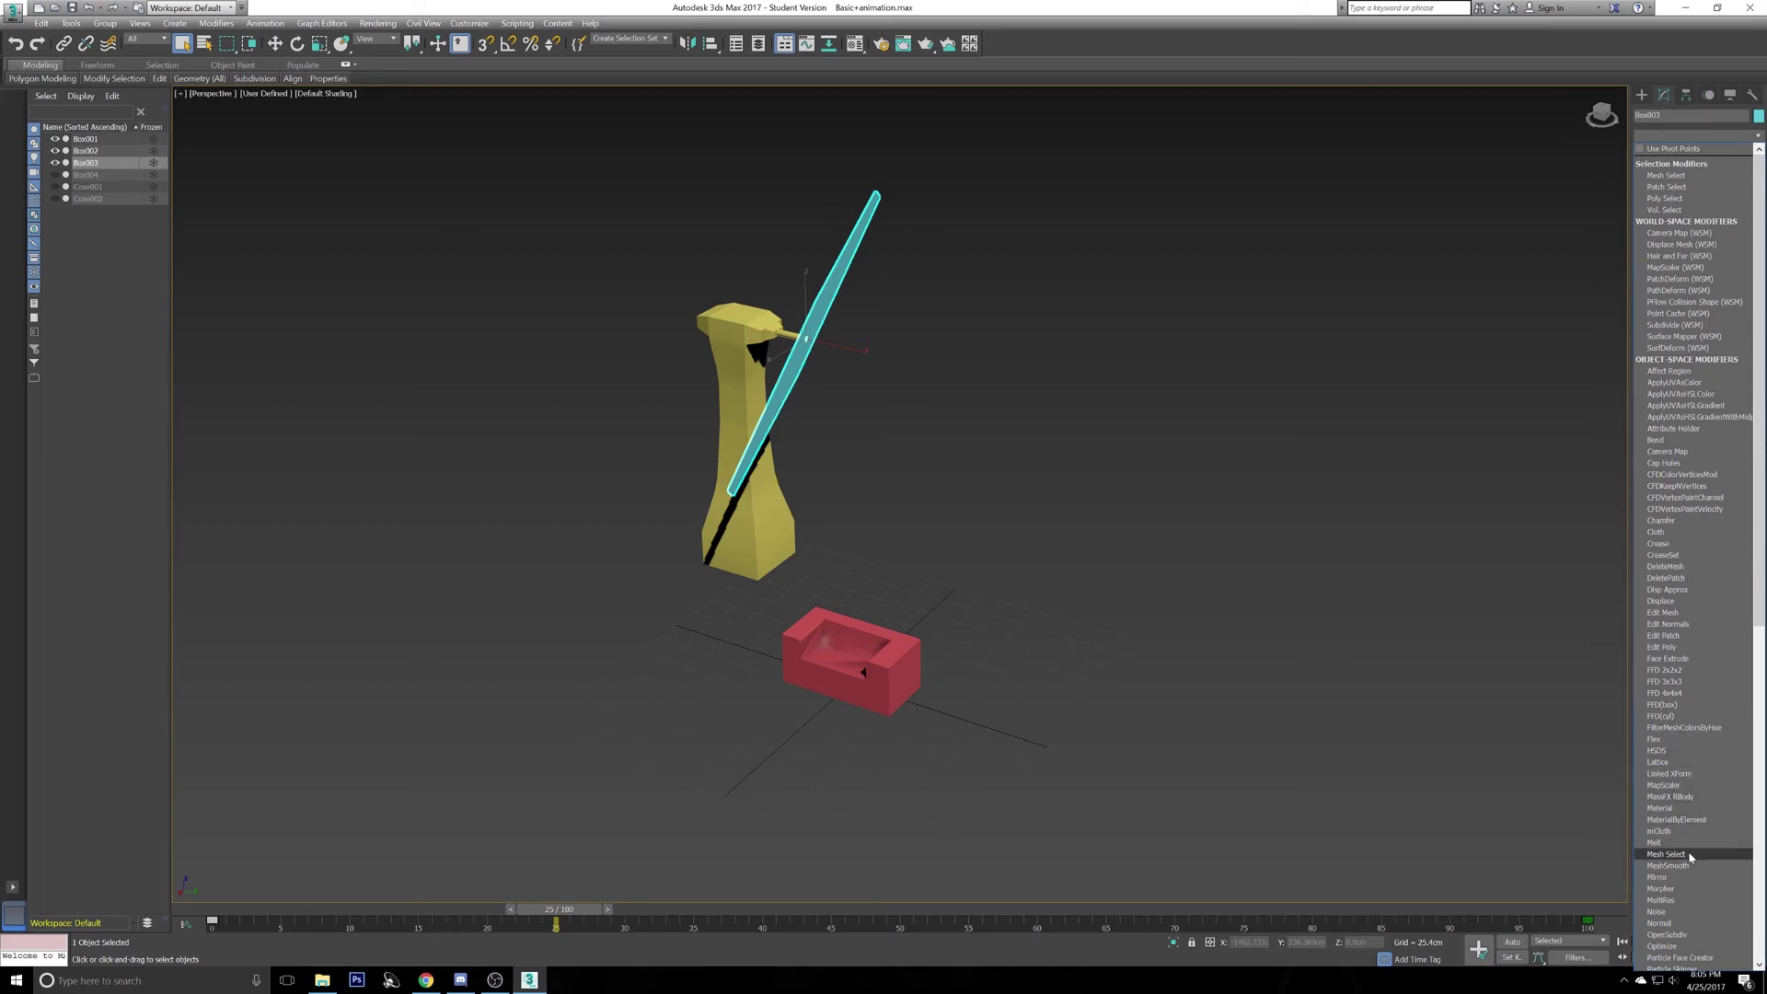
{"action": "left_click", "coordinate": [1657, 843]}
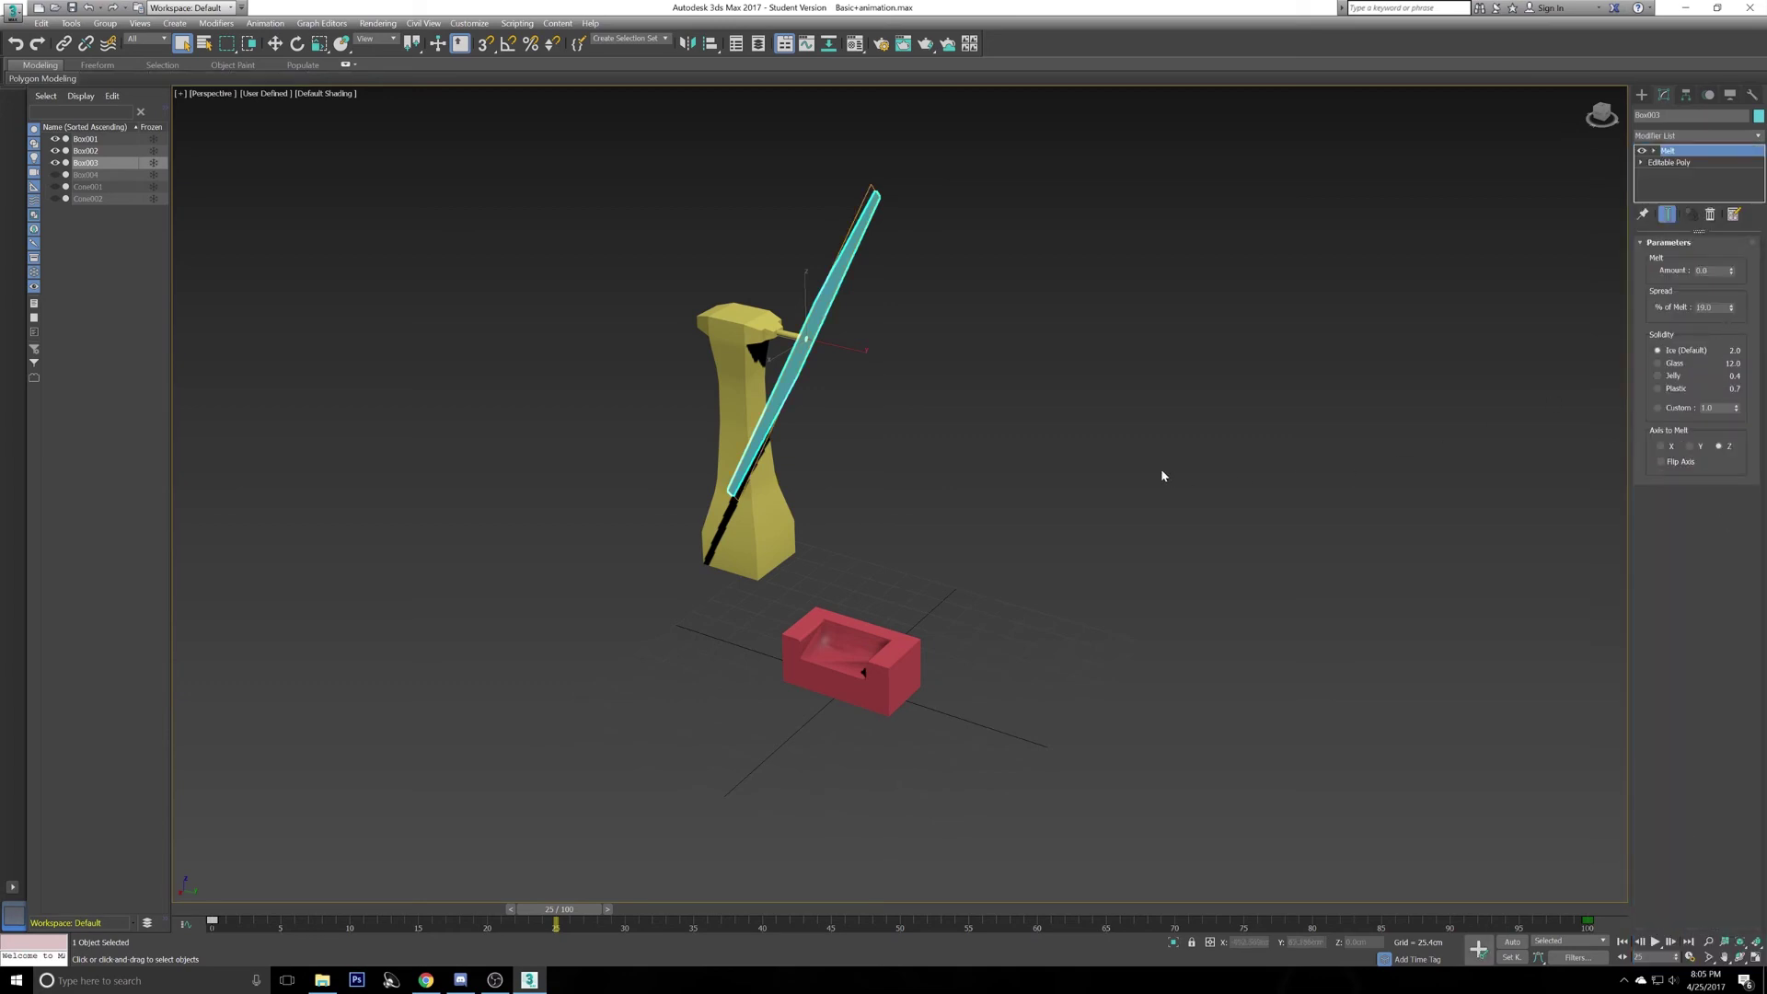
{"action": "middle_click_drag", "start_coordinate": [819, 419], "coordinate": [855, 442], "text": "alt"}
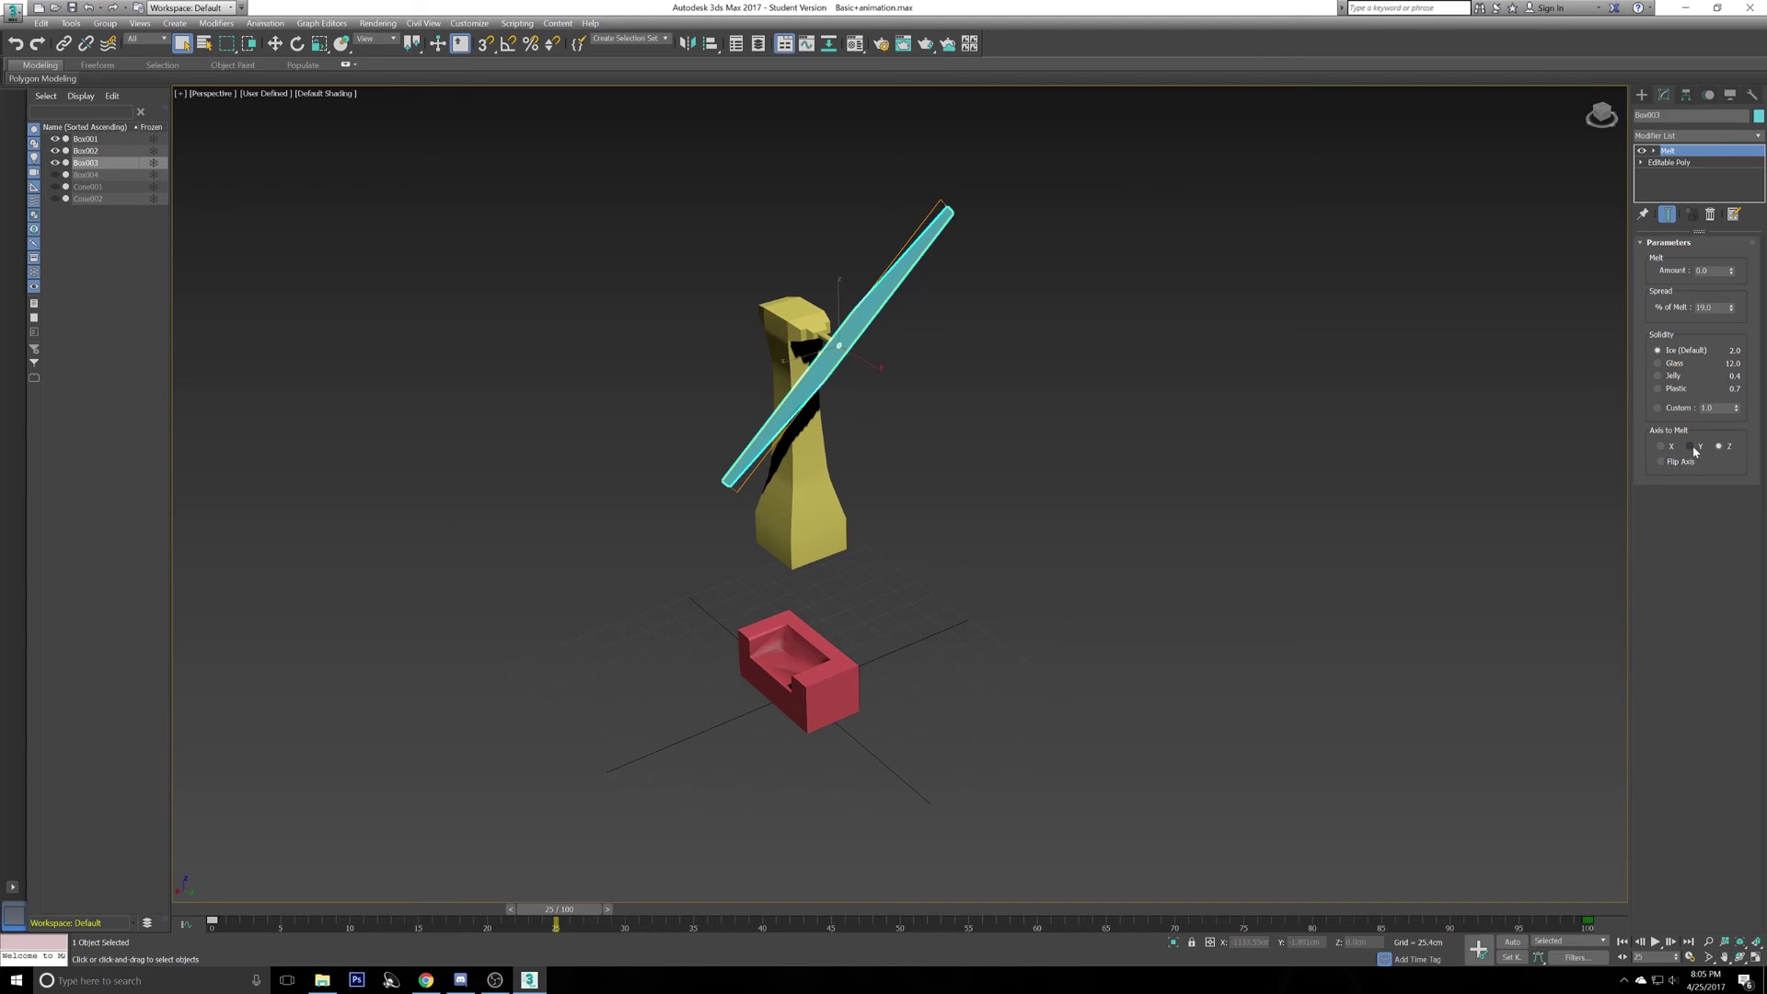
- Try the Y and X axes for the blade's Melt modifier and return the melt axis to Z
{"action": "left_click", "coordinate": [1690, 448]}
{"action": "left_click", "coordinate": [1666, 448]}
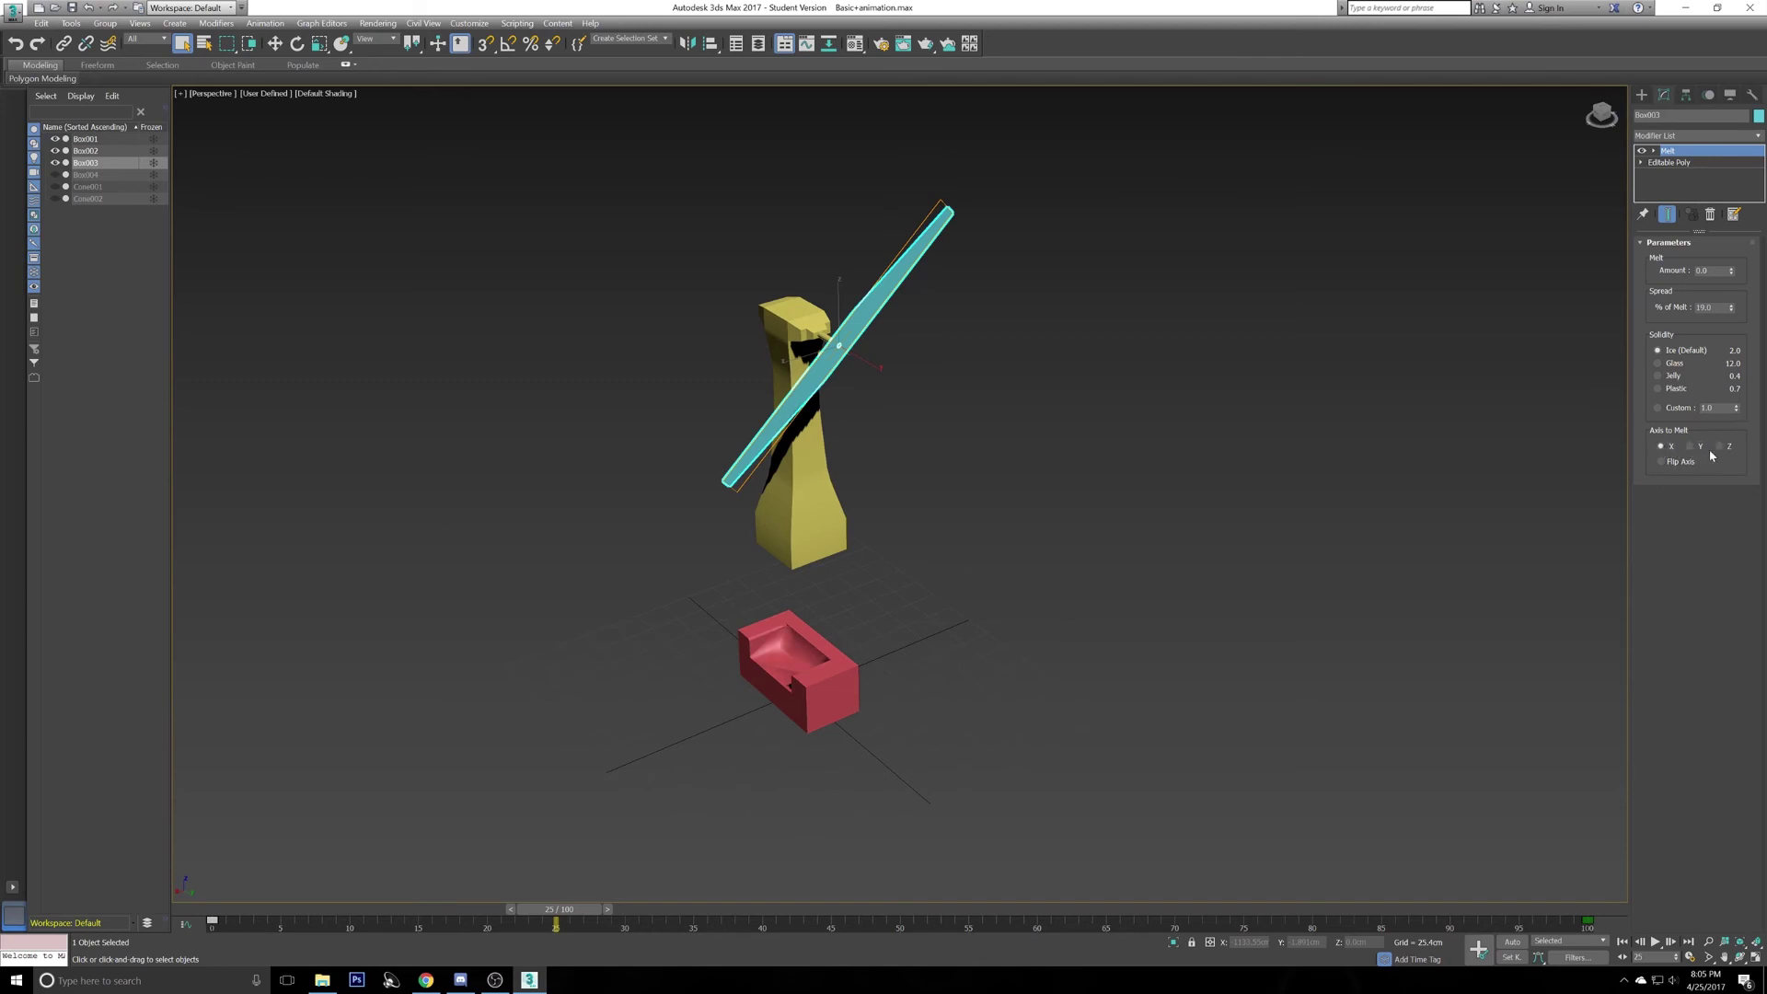
{"action": "left_click", "coordinate": [1717, 448]}
{"action": "left_click_drag", "start_coordinate": [1737, 406], "coordinate": [1748, 405]}
{"action": "left_click_drag", "start_coordinate": [1759, 290], "coordinate": [1727, 364]}
{"action": "left_click_drag", "start_coordinate": [1723, 284], "coordinate": [1642, 419]}
- From frame 0, turn on Auto Key and animate the blade's Melt amount to 1000 at frame 50
{"action": "left_click_drag", "start_coordinate": [557, 910], "coordinate": [201, 907]}
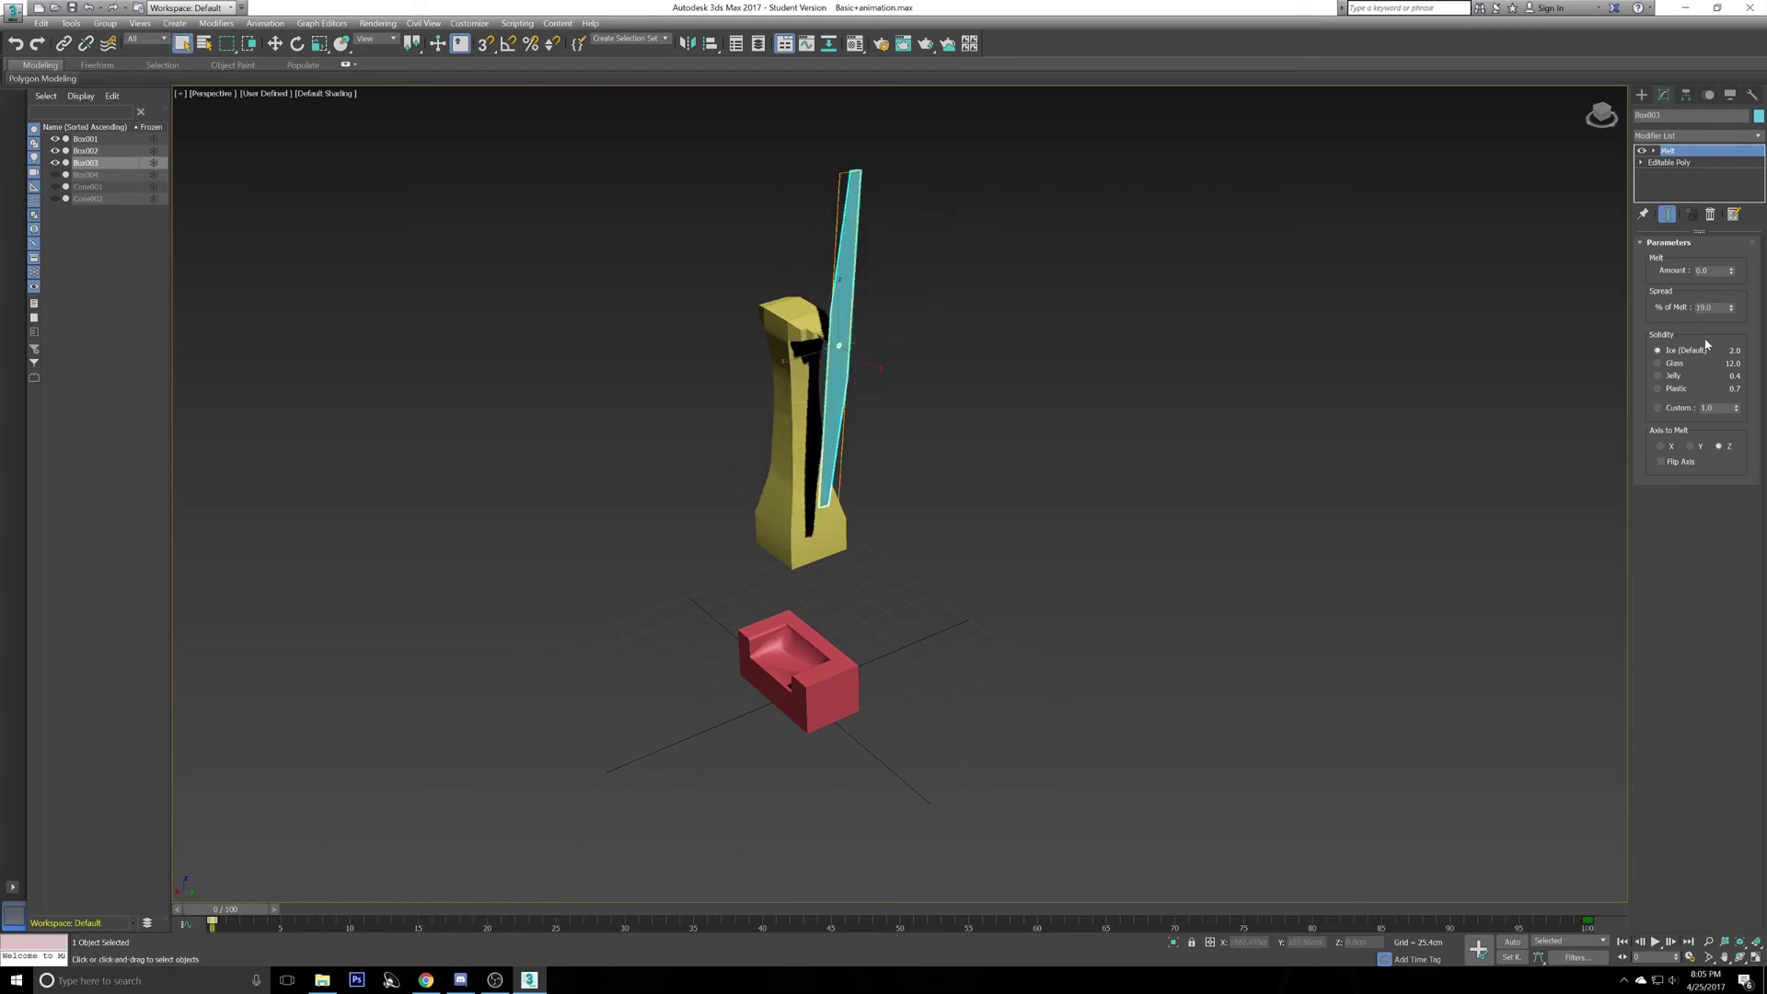
{"action": "left_click", "coordinate": [1512, 942]}
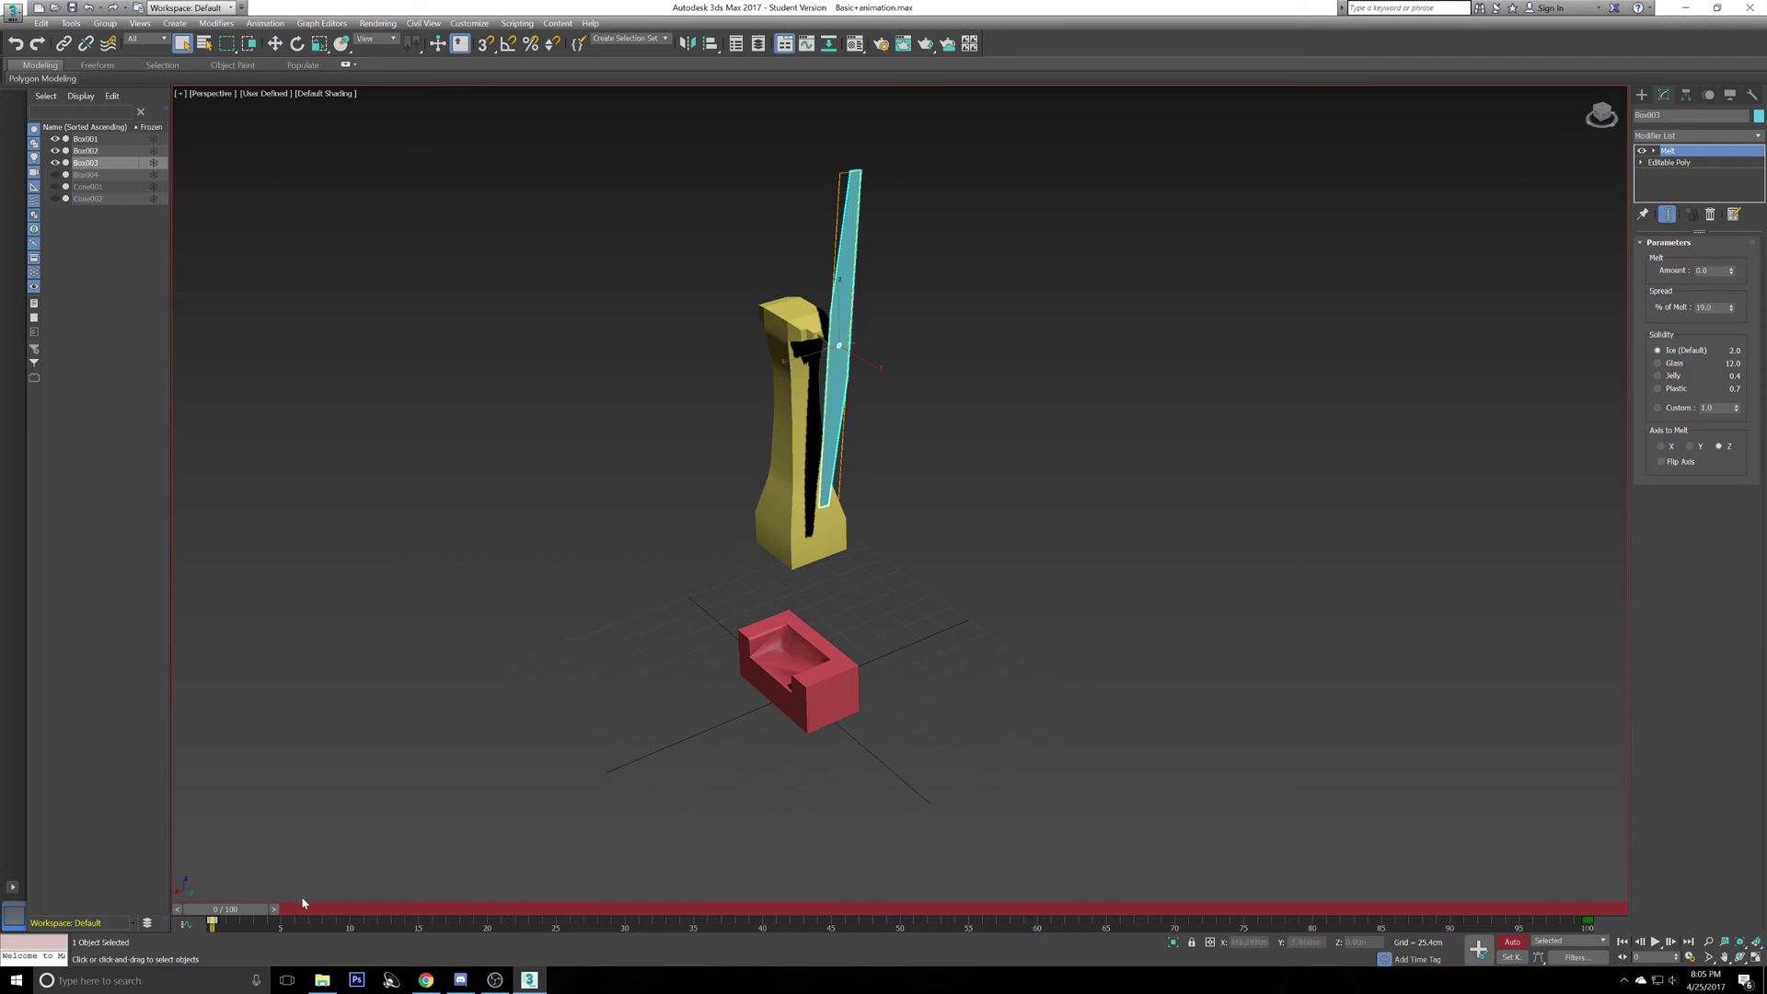
{"action": "left_click_drag", "start_coordinate": [226, 914], "coordinate": [902, 869]}
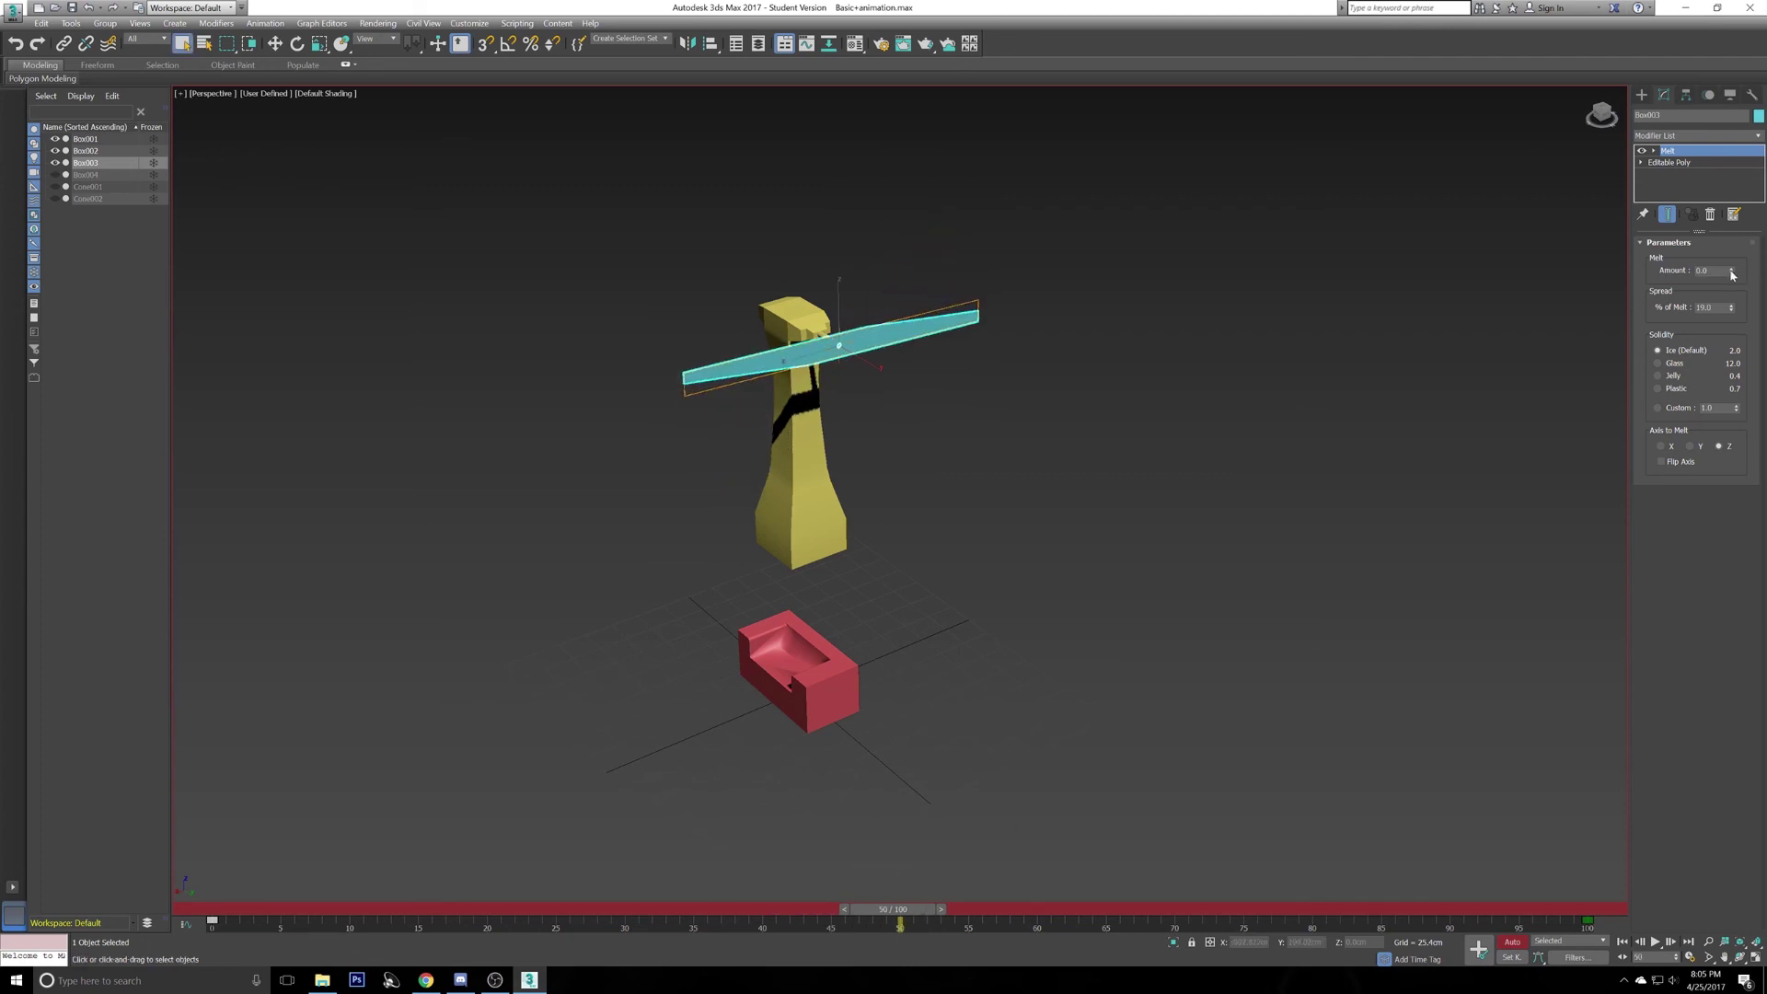
{"action": "left_click_drag", "start_coordinate": [1733, 274], "coordinate": [1723, 710]}
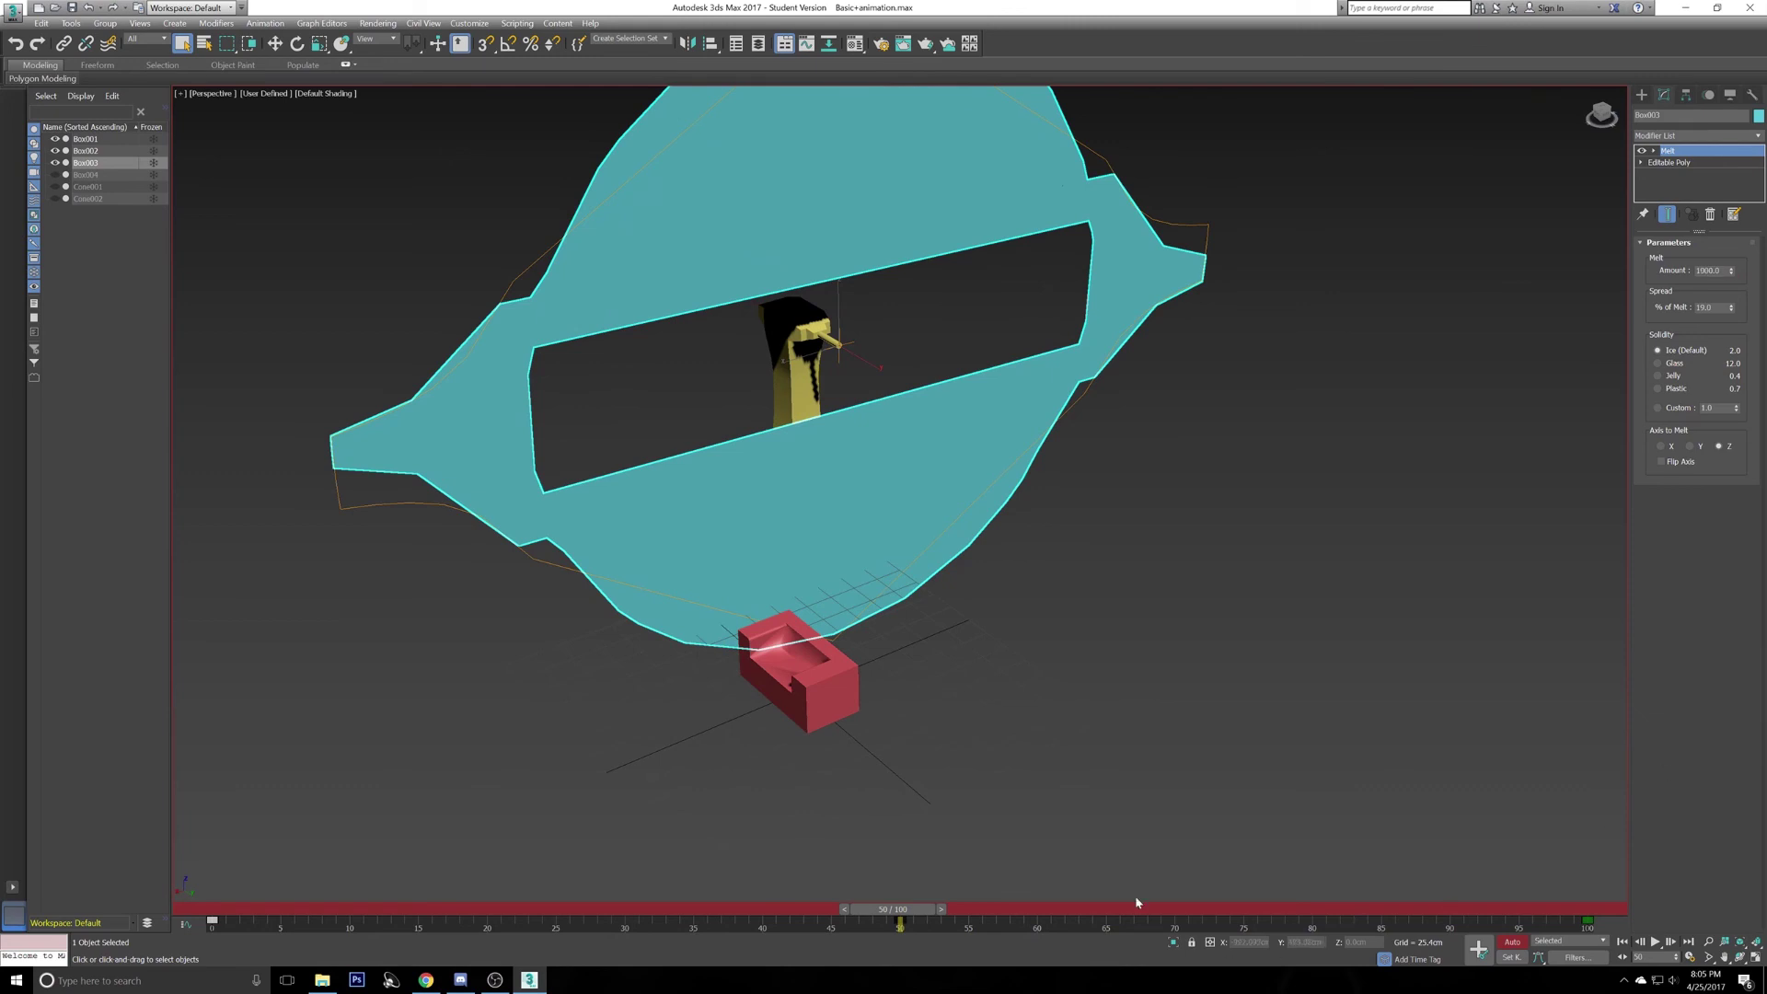
{"action": "middle_click_drag", "start_coordinate": [852, 545], "coordinate": [849, 599]}
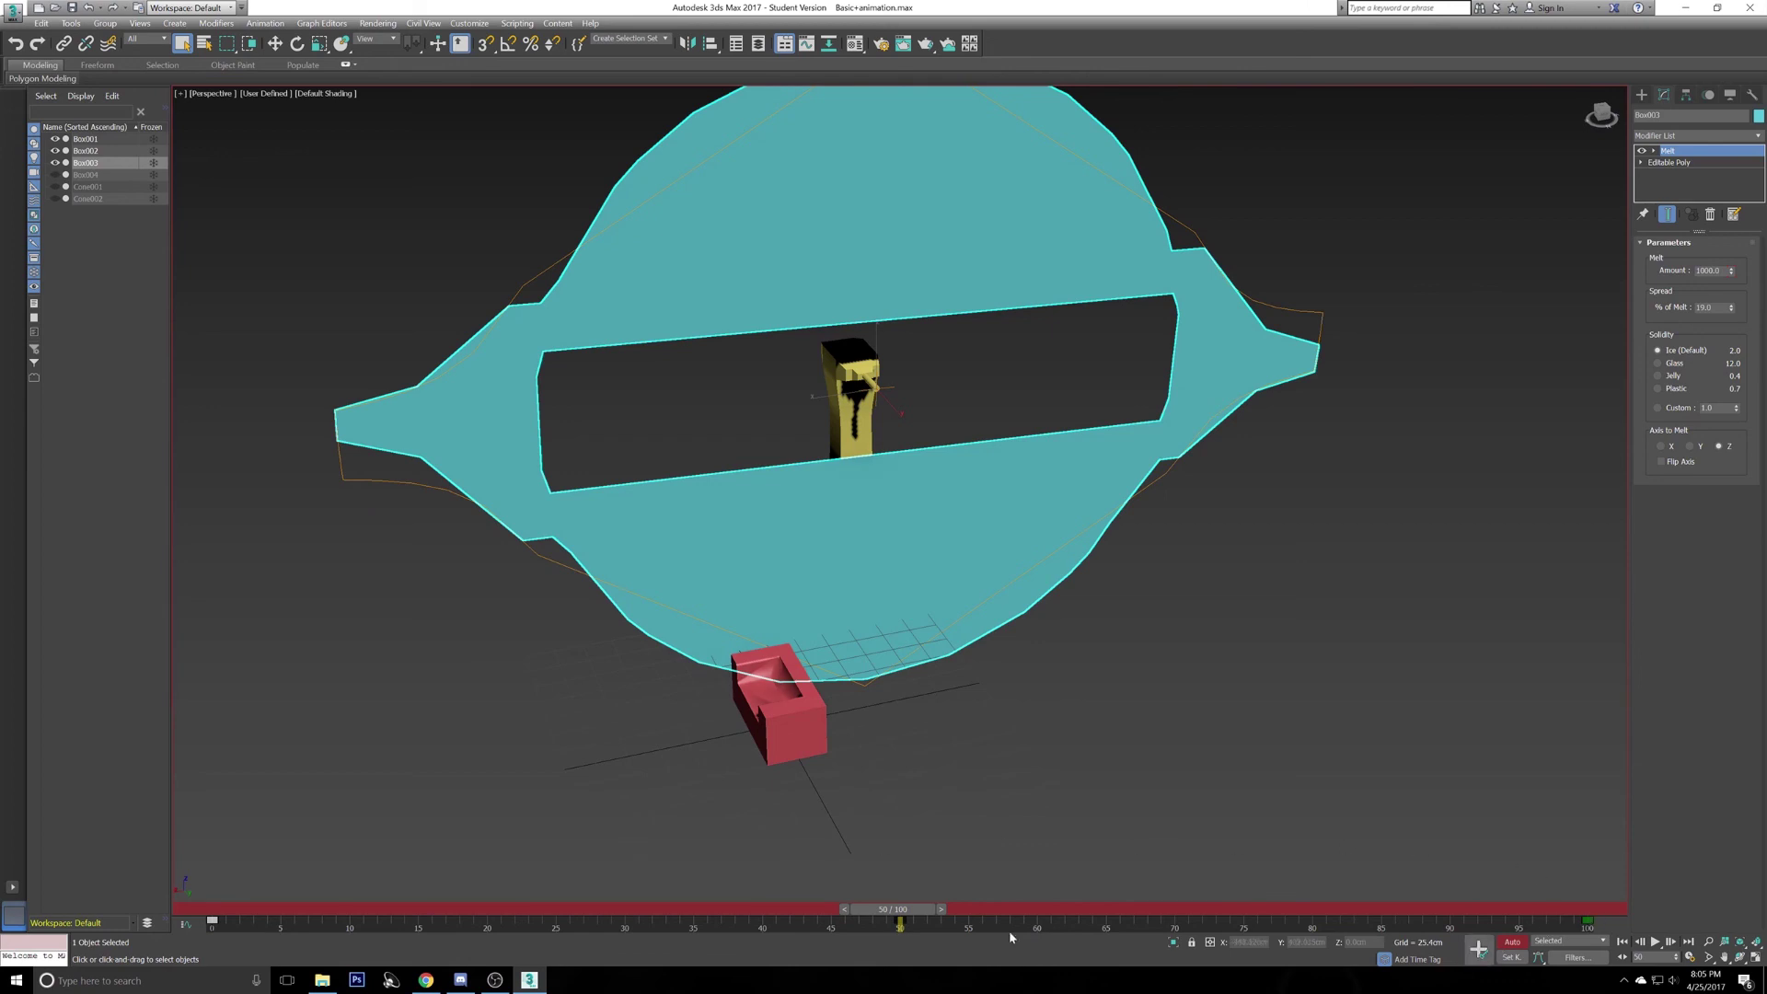
- Key the Melt amount back to 0 at frame 100, turn off Auto Key and play the melting animation
{"action": "left_click_drag", "start_coordinate": [900, 922], "coordinate": [1588, 922]}
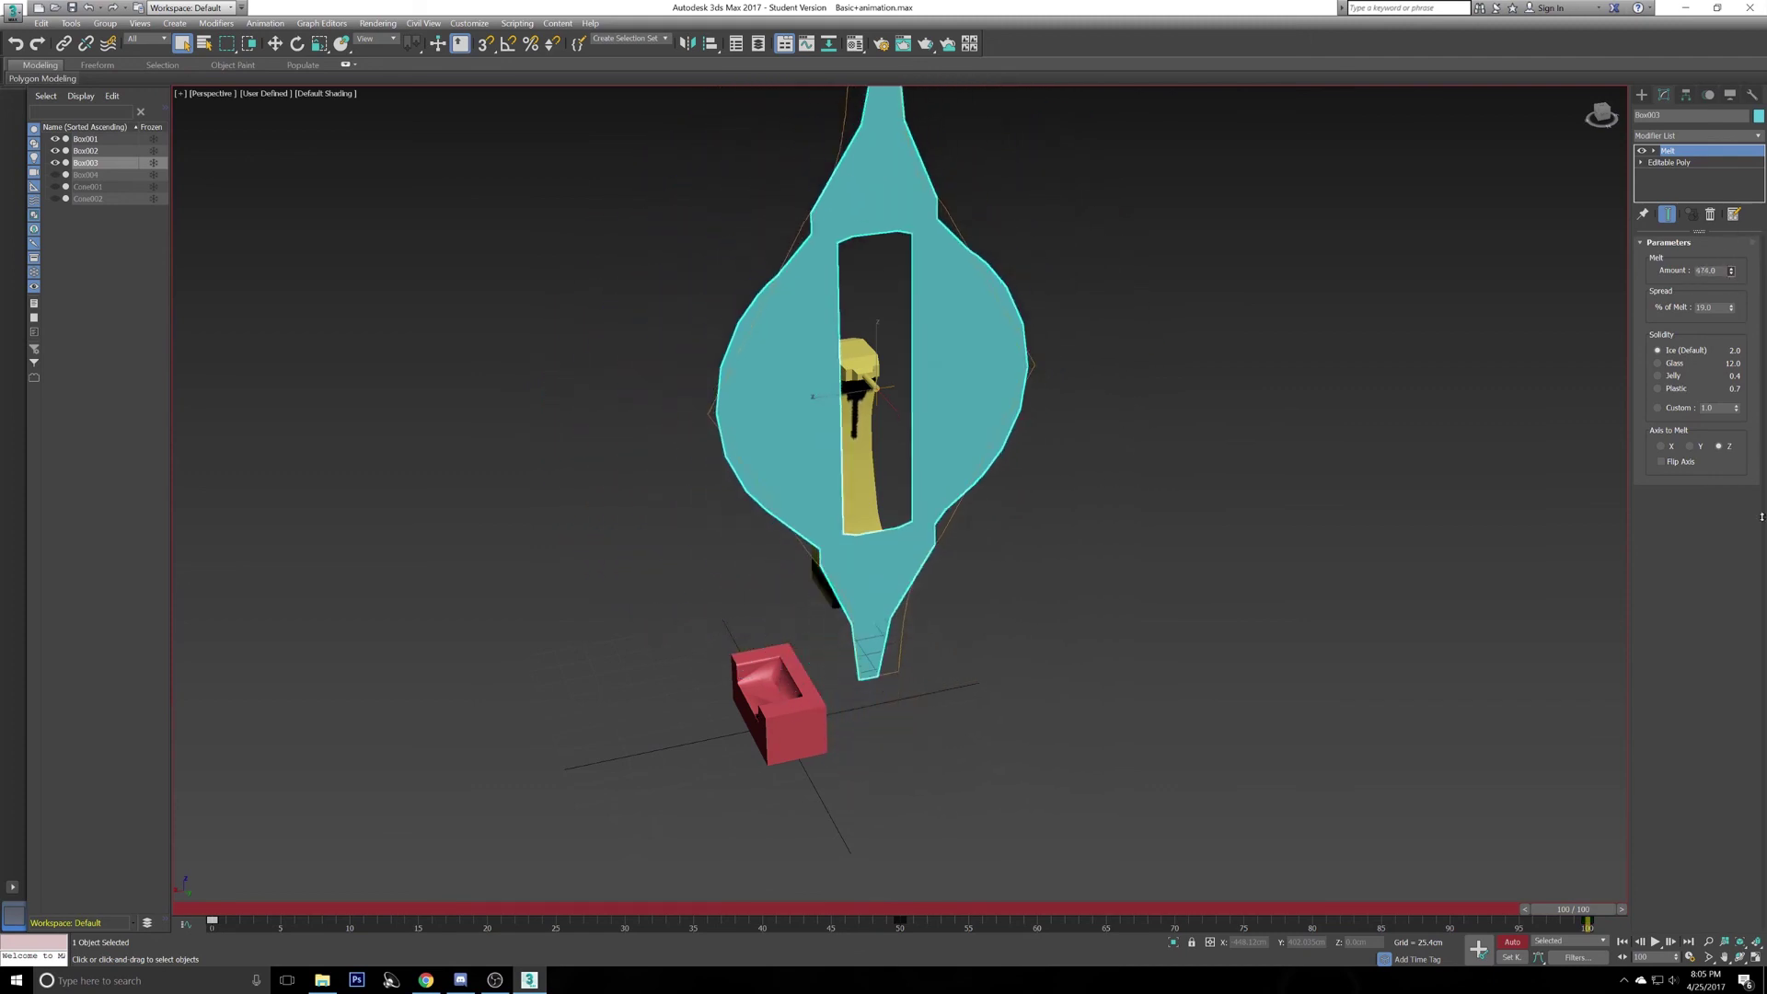
{"action": "left_click_drag", "start_coordinate": [1761, 516], "coordinate": [41, 837]}
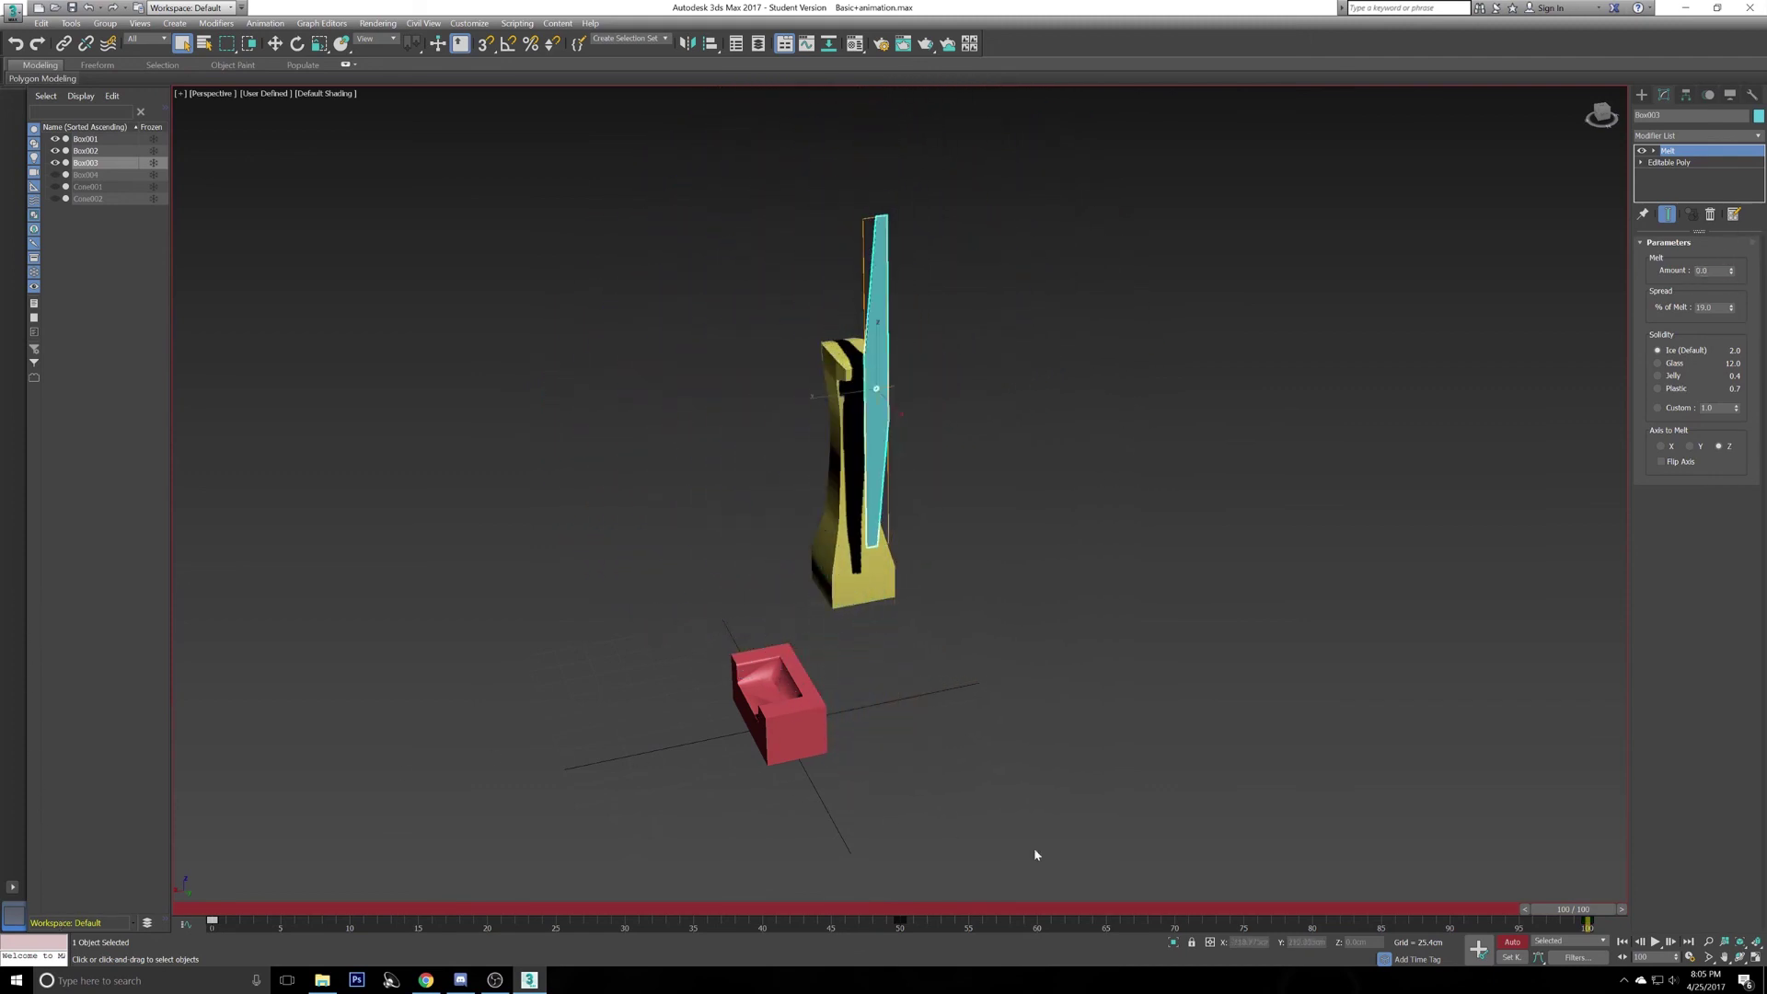
{"action": "left_click", "coordinate": [1512, 941]}
{"action": "left_click", "coordinate": [1654, 941]}
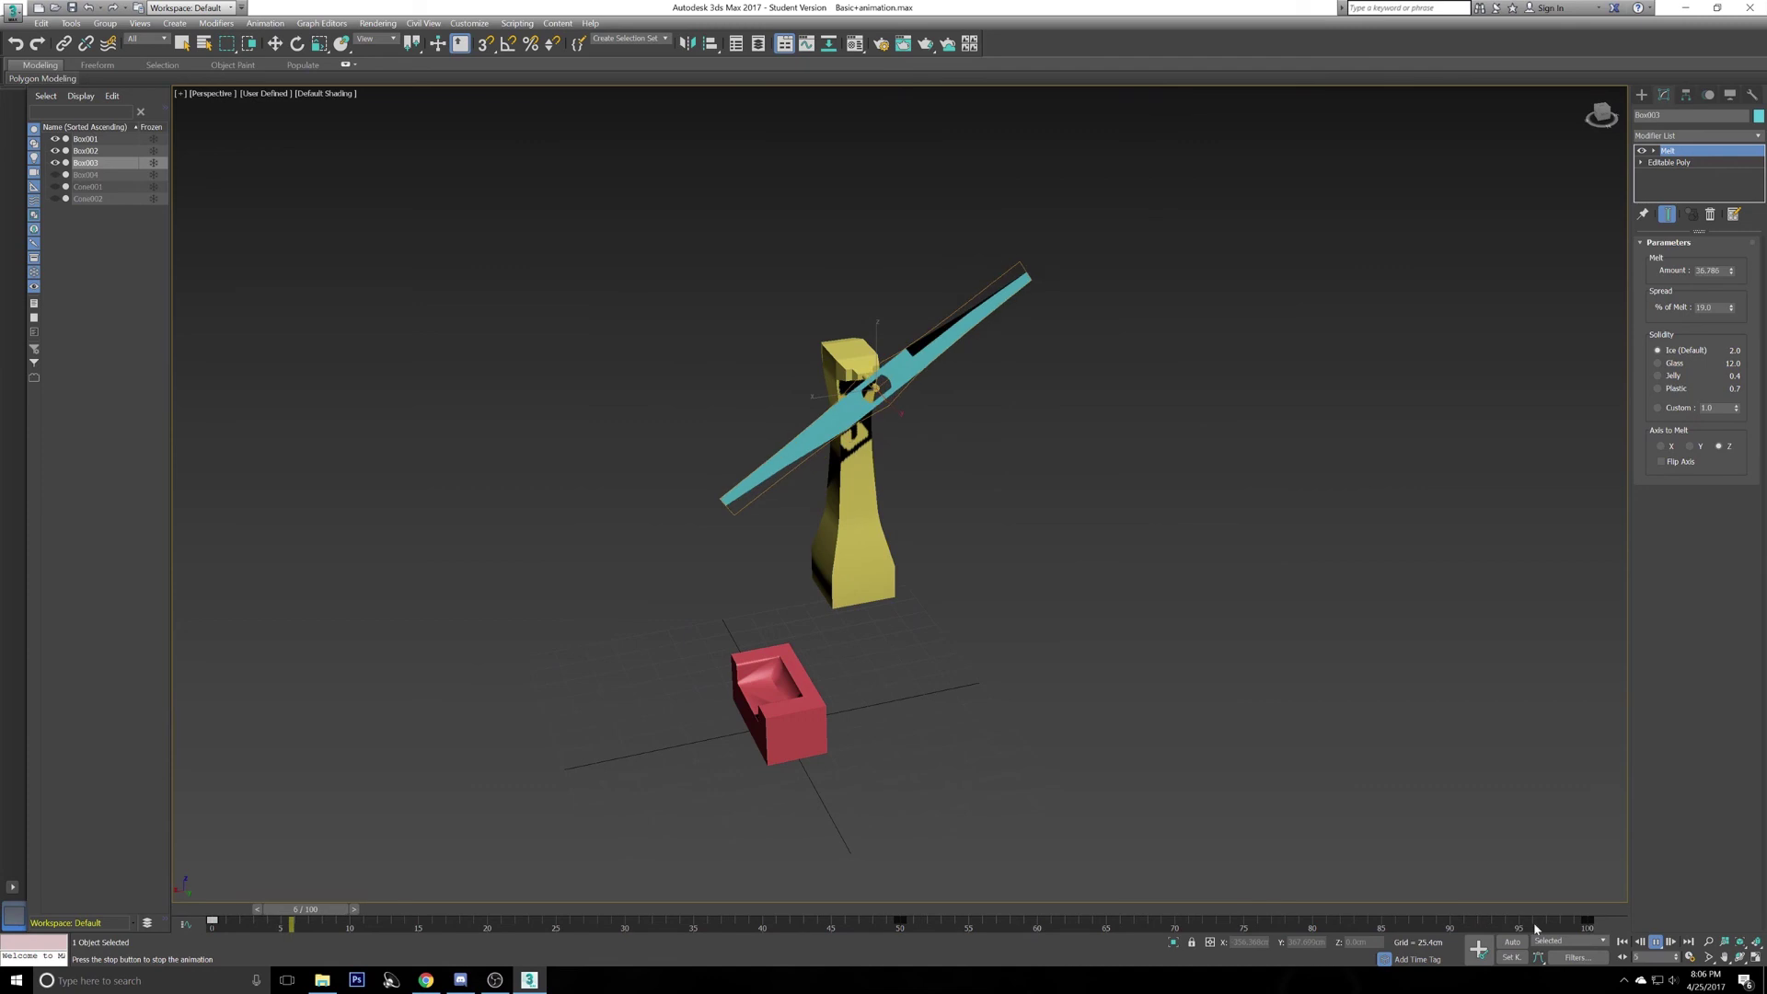
{"action": "left_click", "coordinate": [1655, 943]}
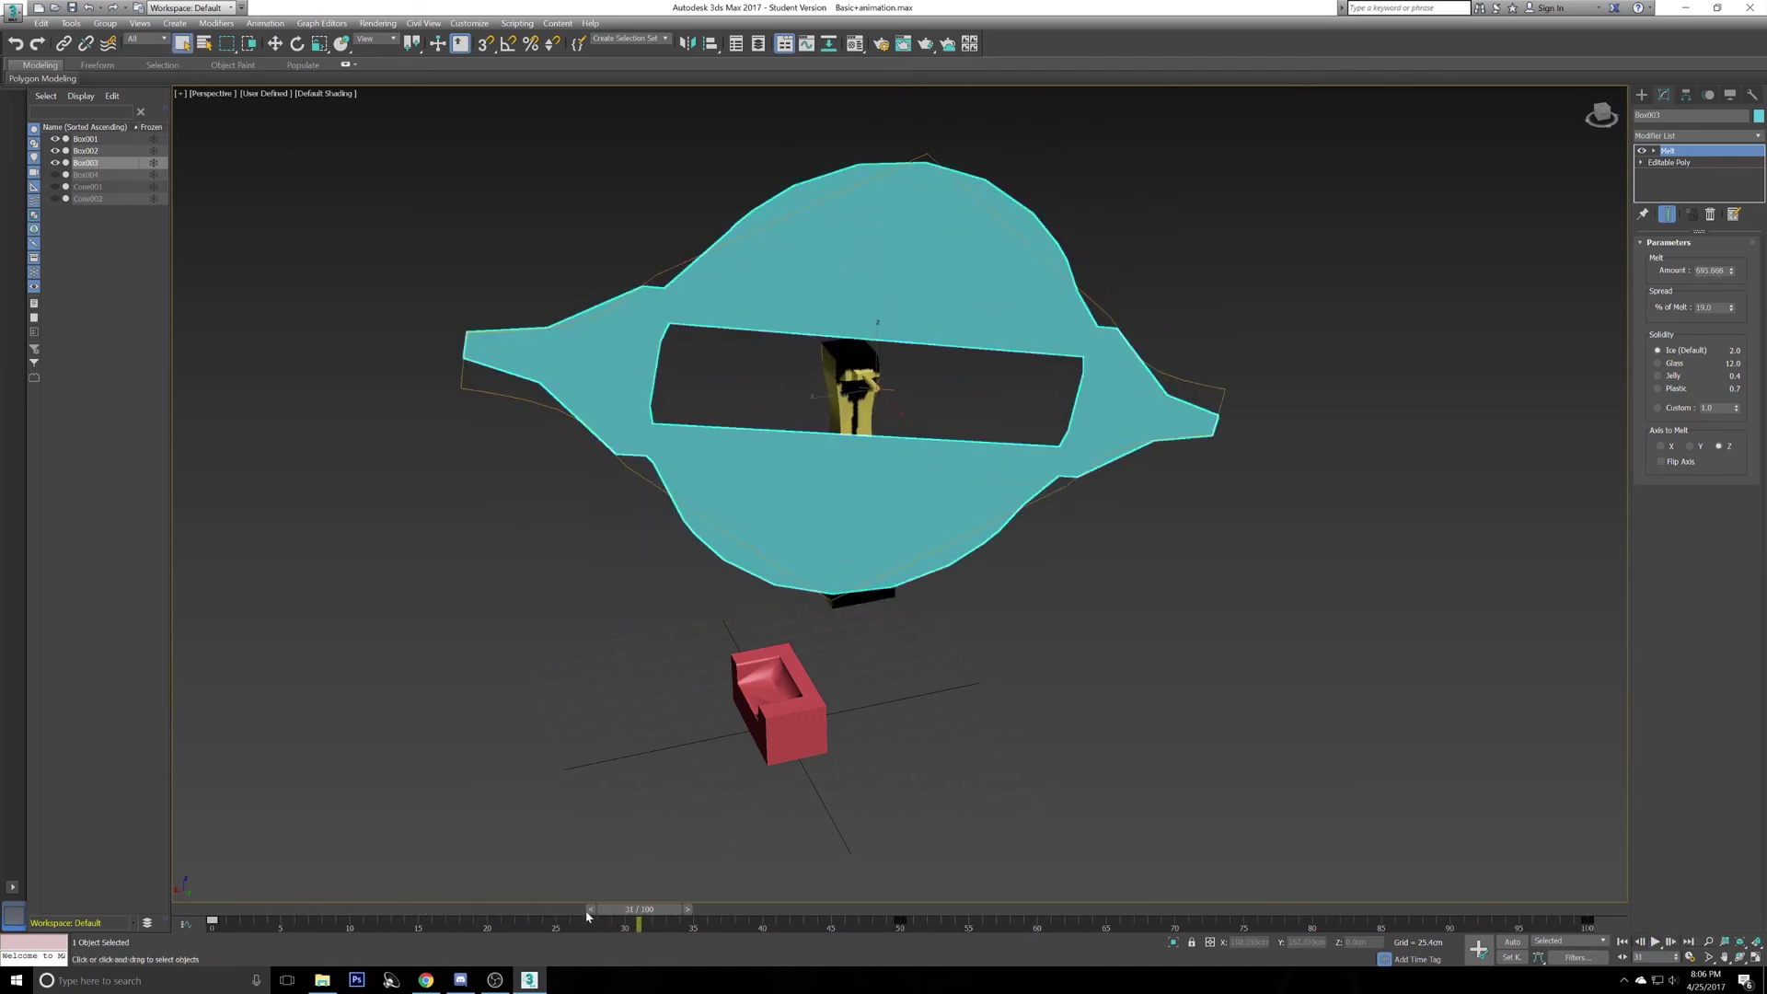
- With Auto Key on, key the melt spread percentage to 41.5 at frame 30 and 2.2 at frame 70
{"action": "left_click_drag", "start_coordinate": [587, 915], "coordinate": [574, 911]}
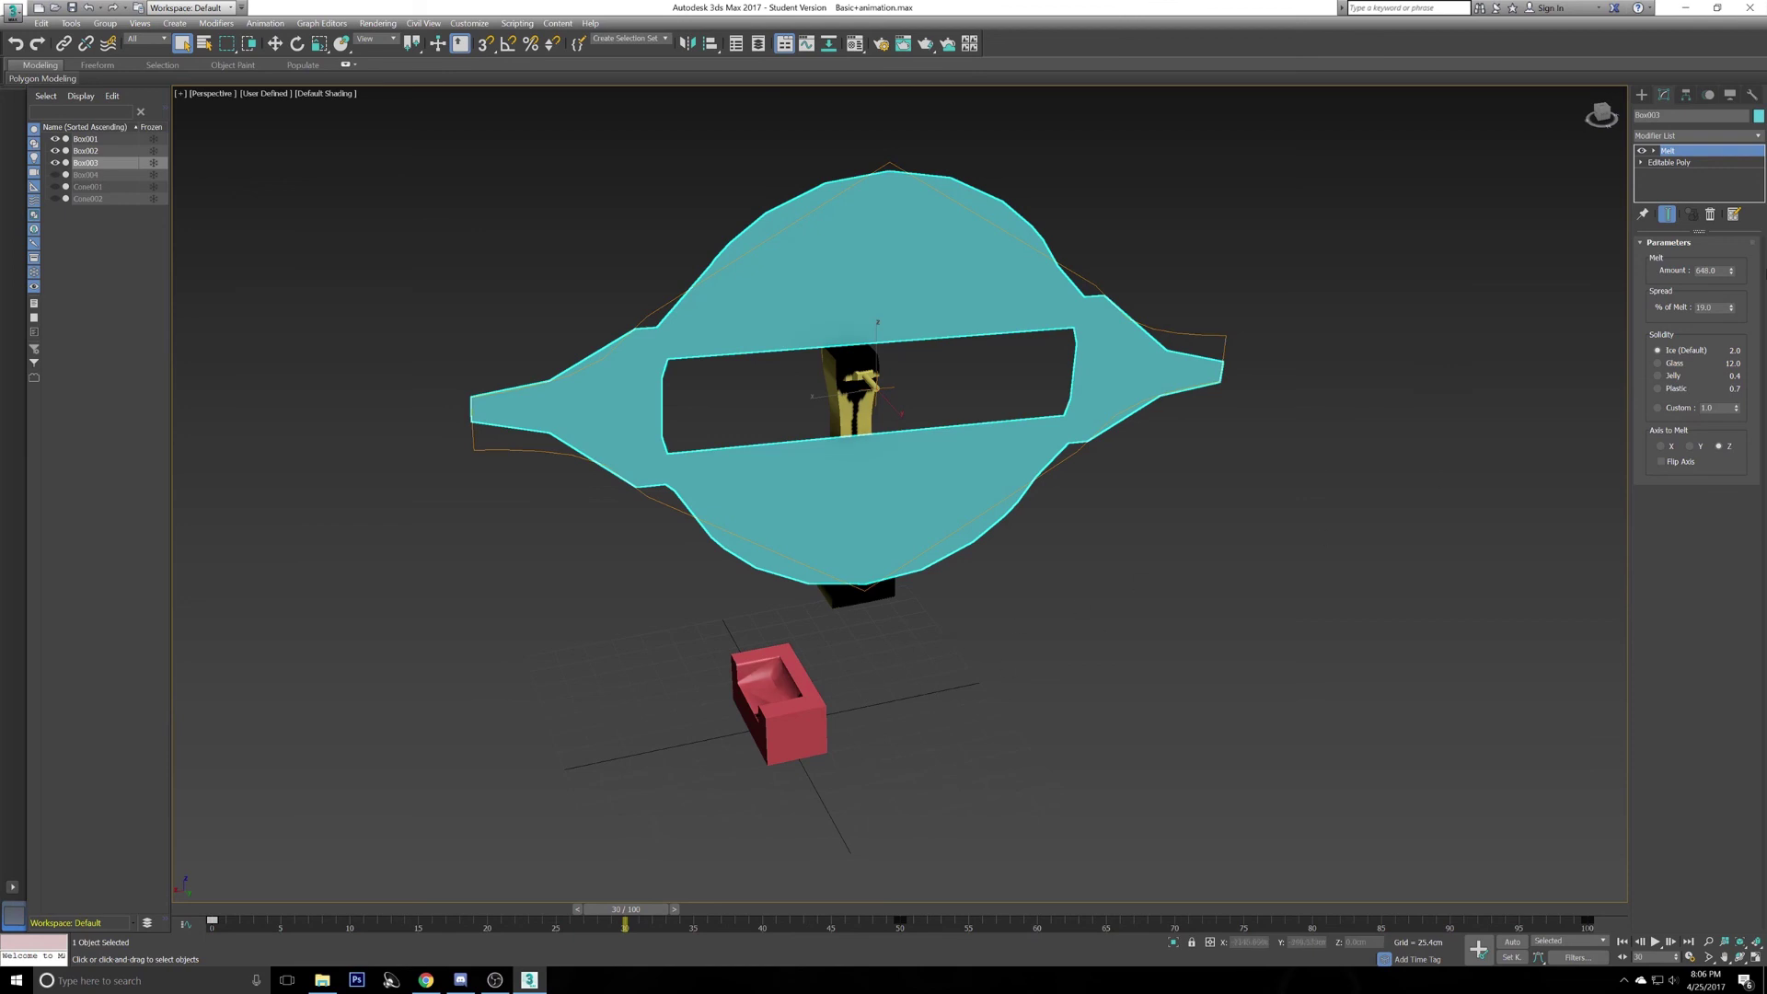
{"action": "left_click", "coordinate": [1512, 941]}
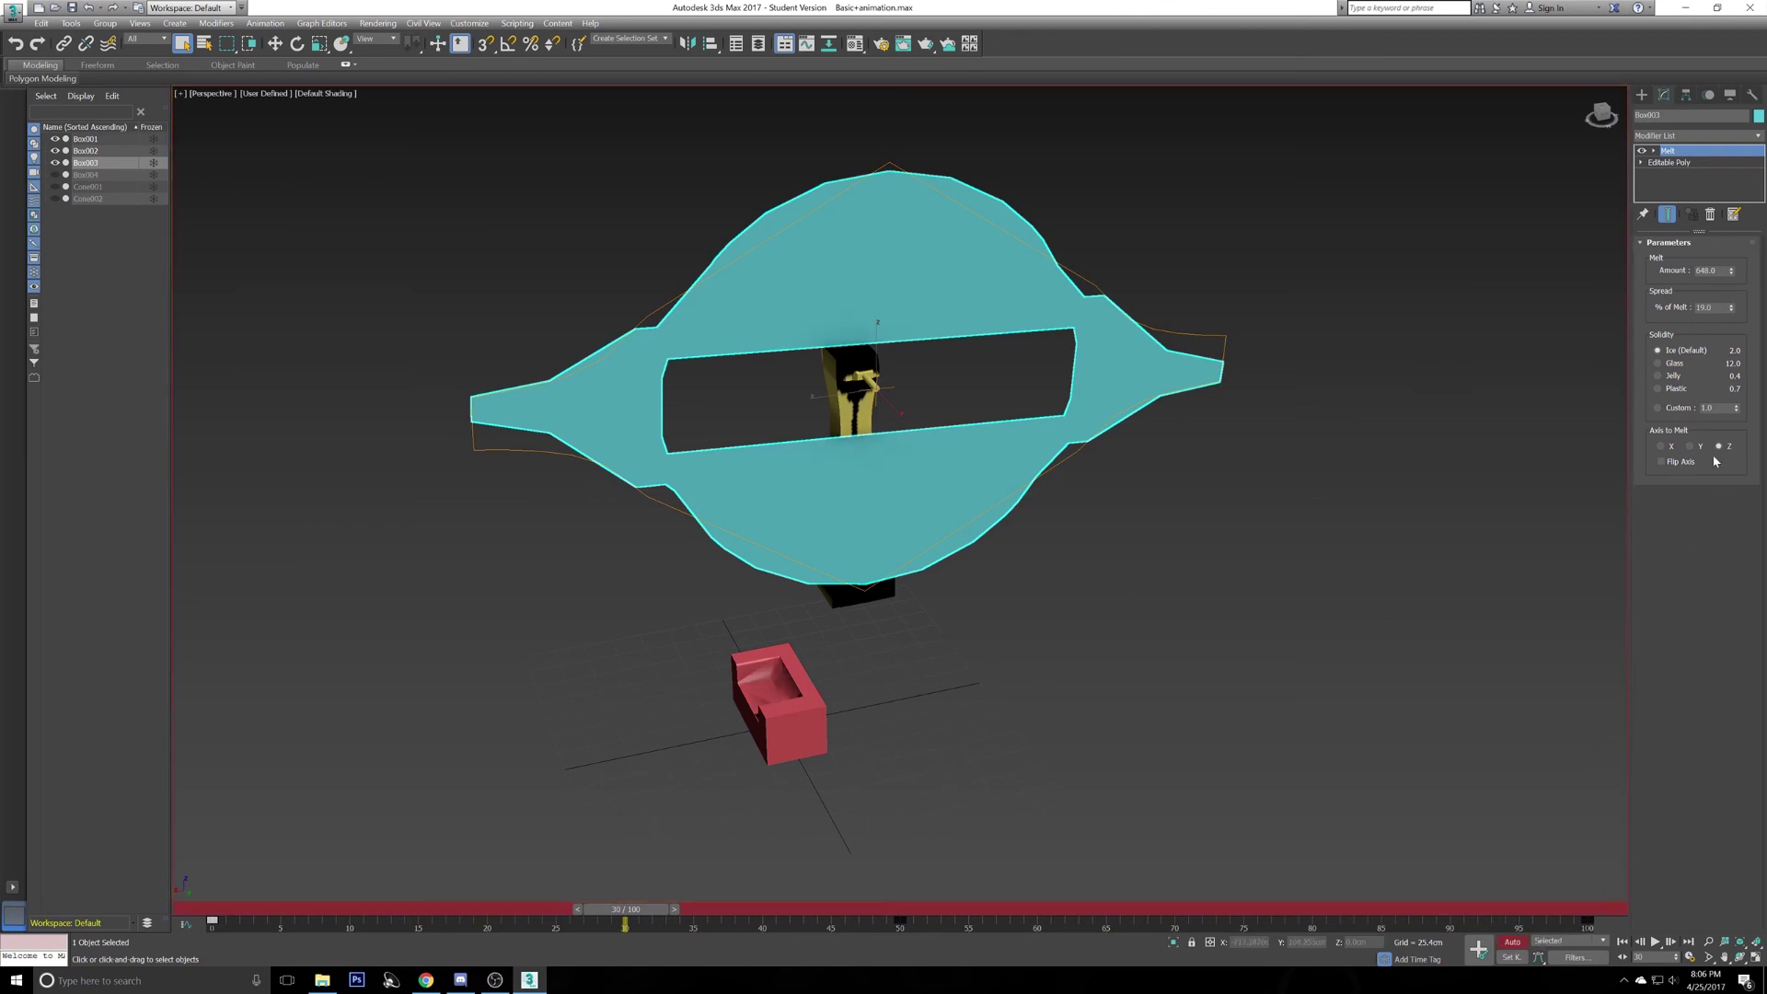
{"action": "left_click_drag", "start_coordinate": [1734, 311], "coordinate": [1710, 210]}
{"action": "left_click_drag", "start_coordinate": [624, 913], "coordinate": [1174, 910]}
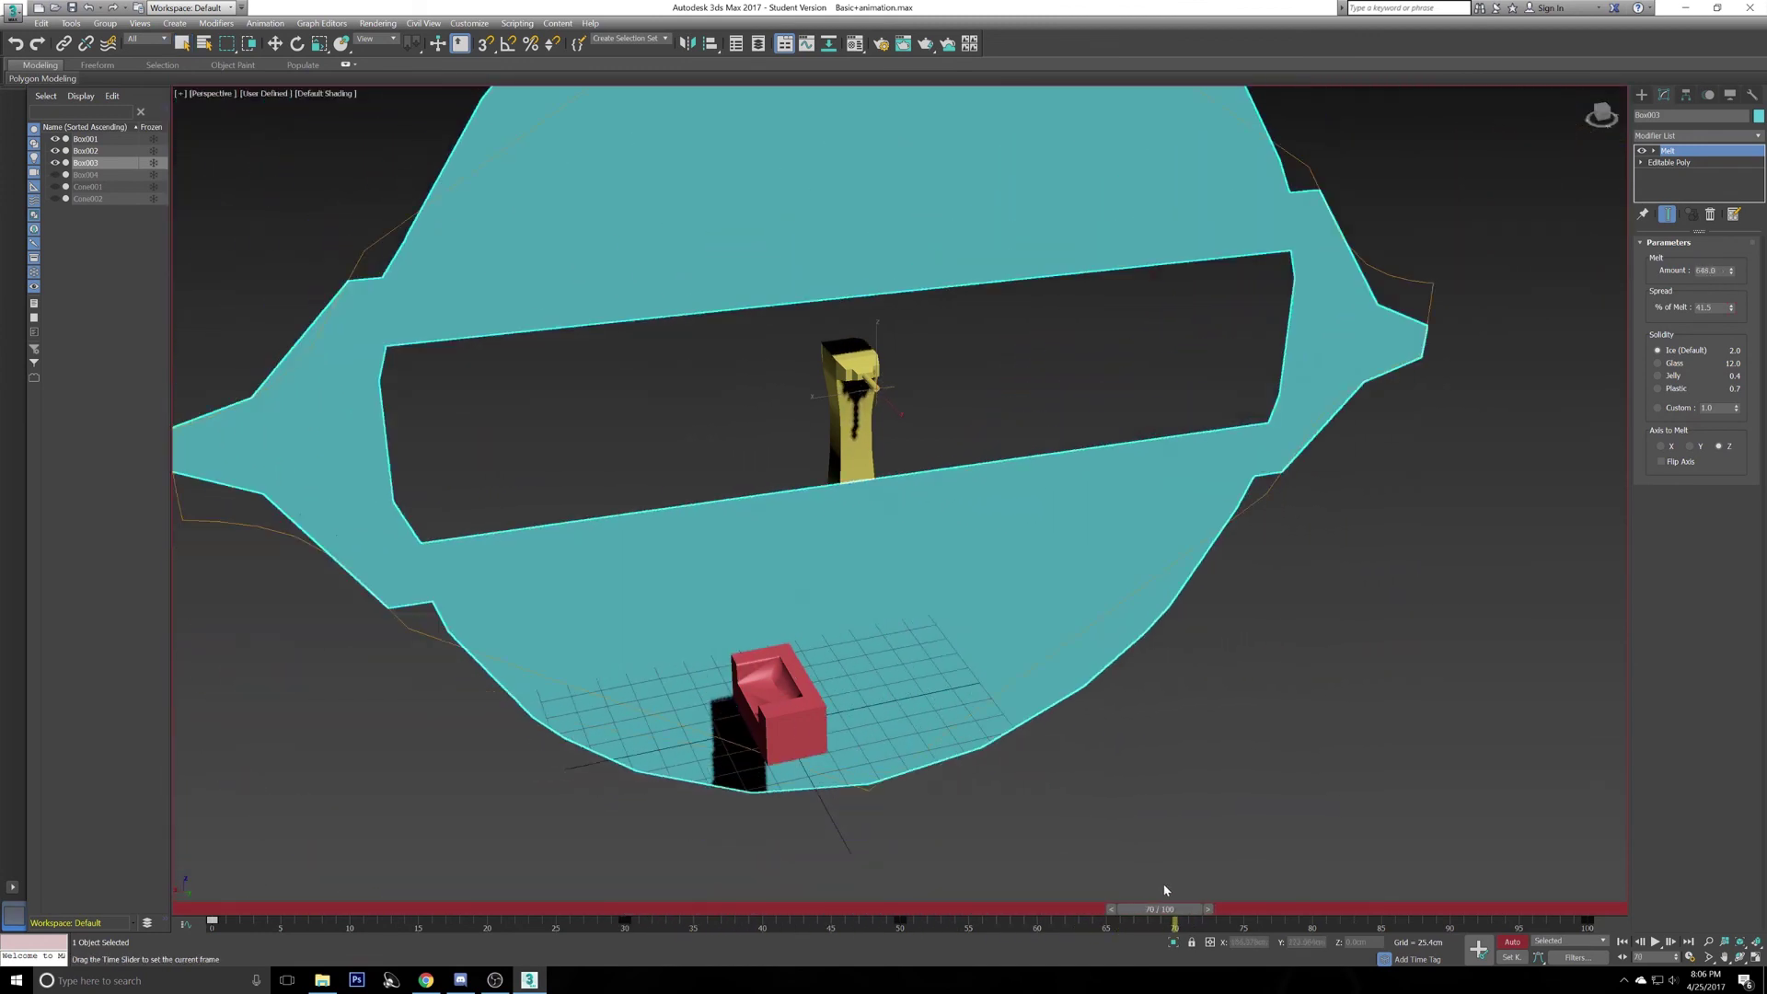
{"action": "left_click_drag", "start_coordinate": [1734, 311], "coordinate": [1744, 485]}
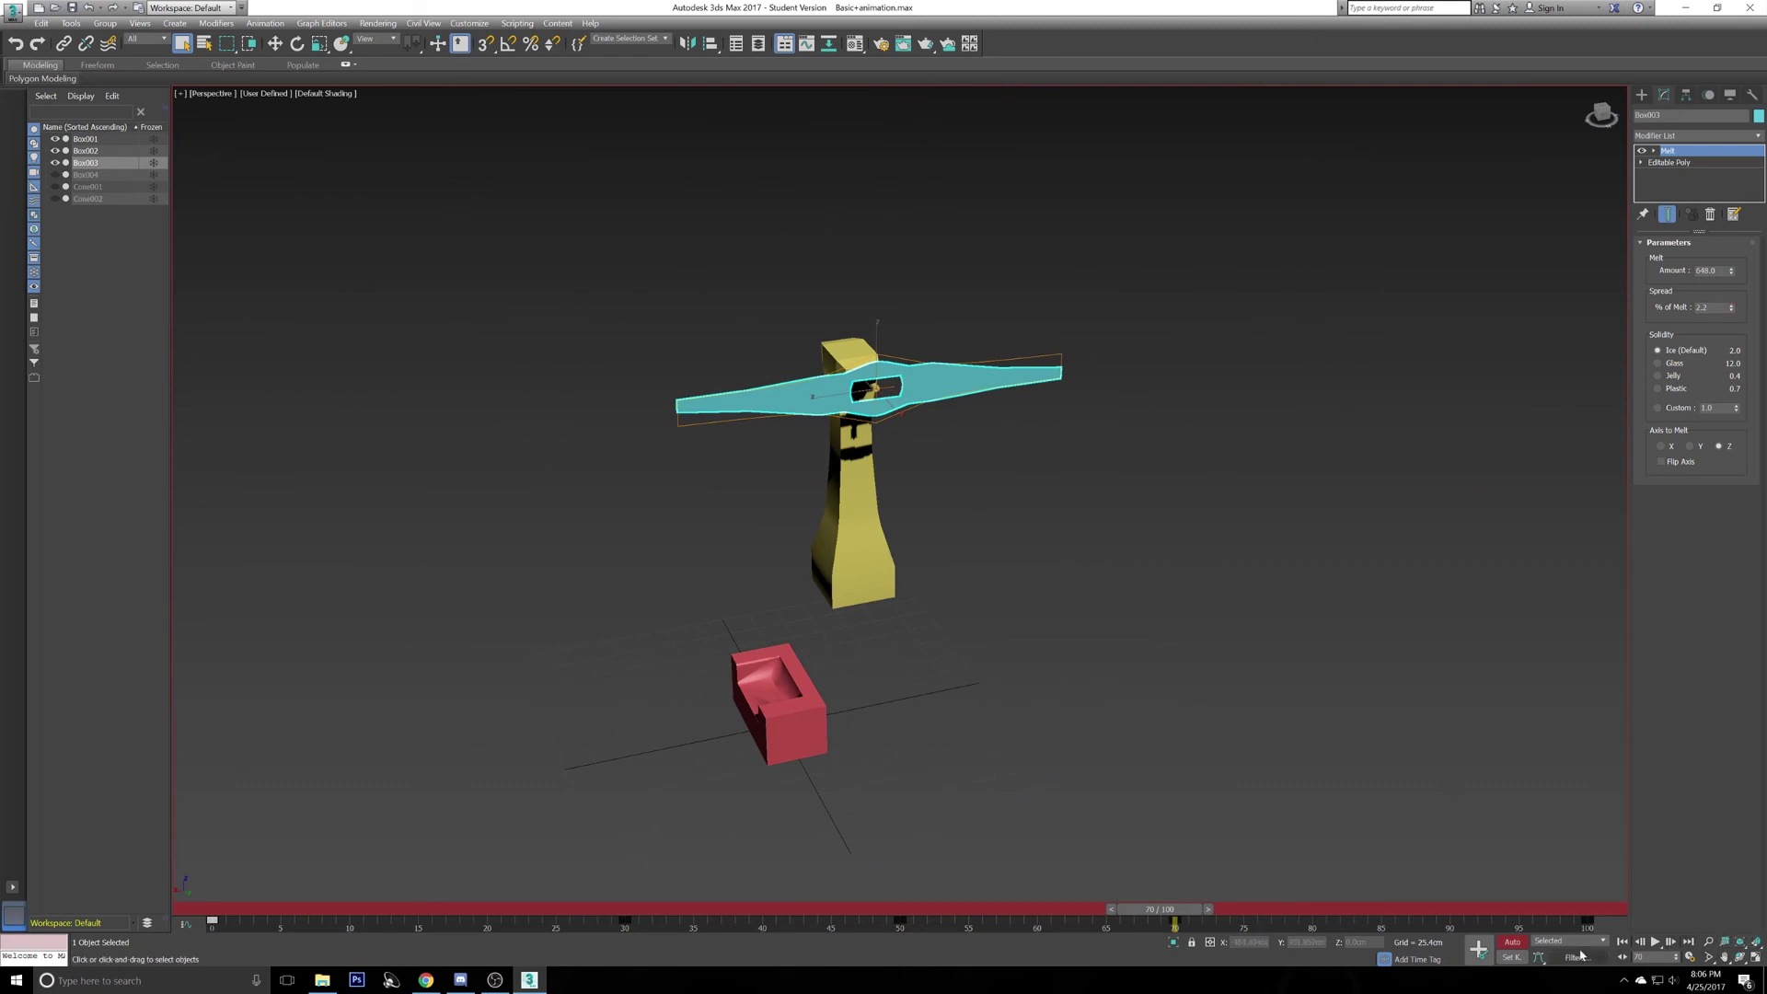
- Play the melt and spread animation from different angles, turn off Auto Key and return to frame 0
{"action": "left_click", "coordinate": [1656, 943]}
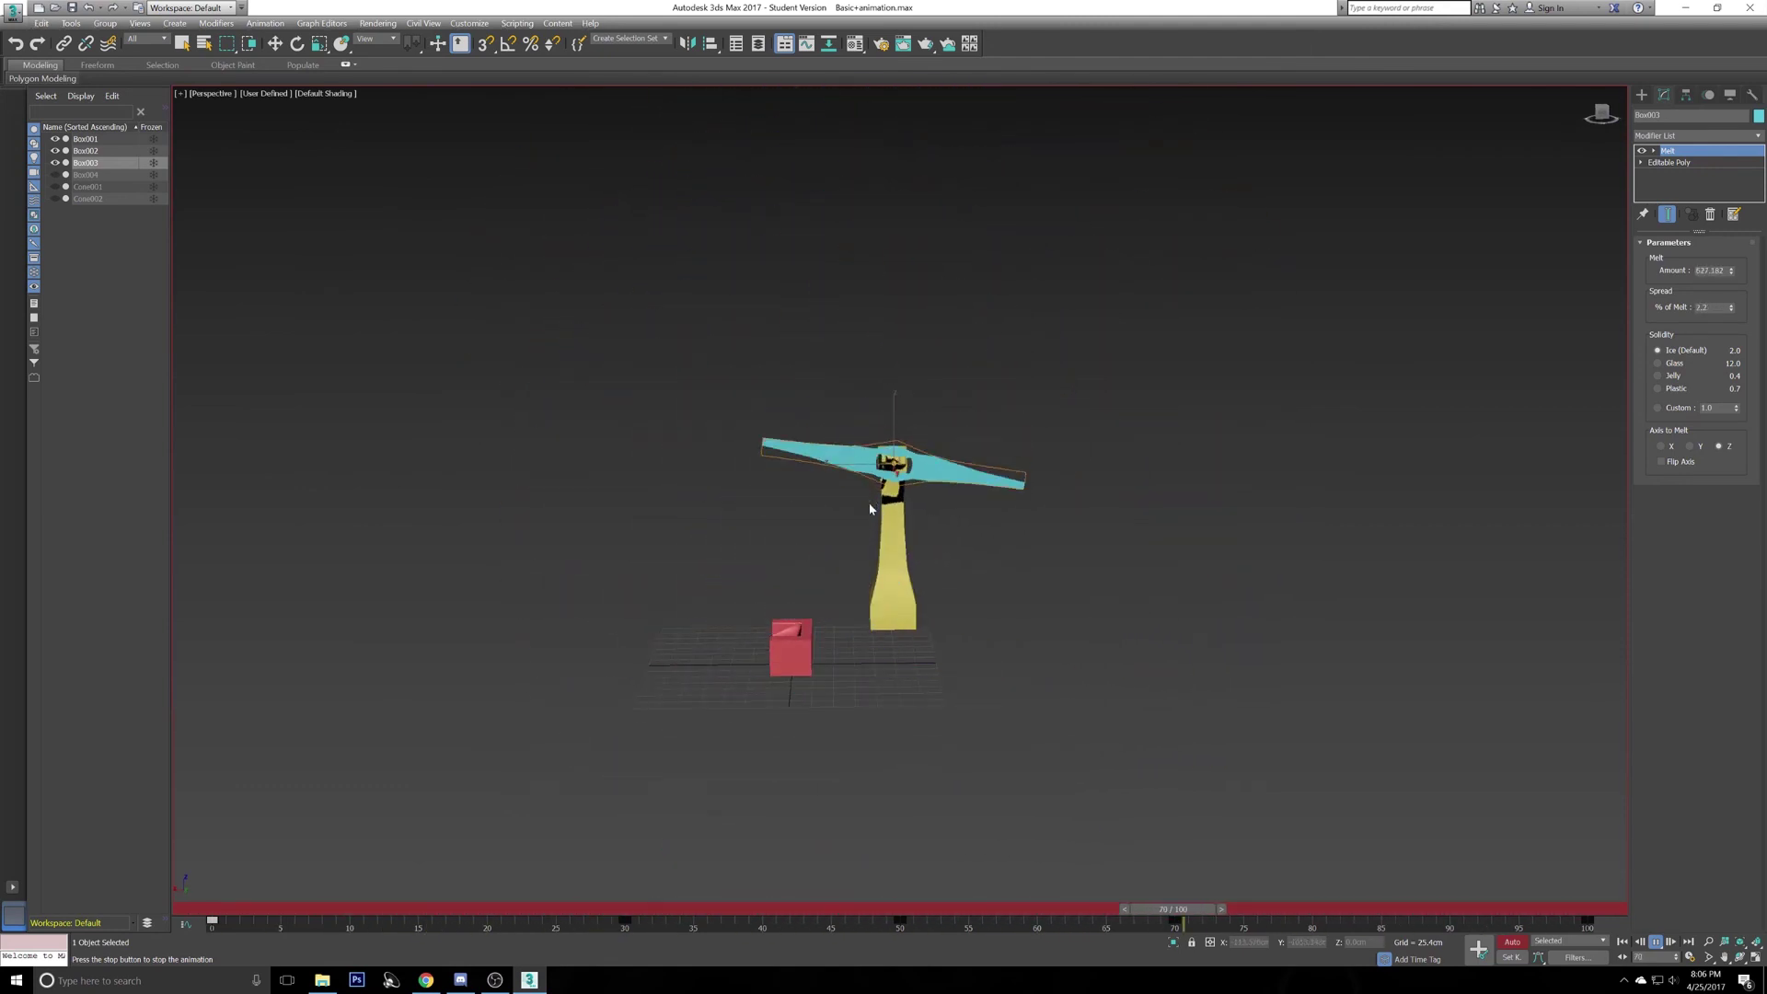
{"action": "middle_click_drag", "start_coordinate": [871, 509], "coordinate": [948, 532], "text": "alt"}
{"action": "left_click", "coordinate": [1656, 942]}
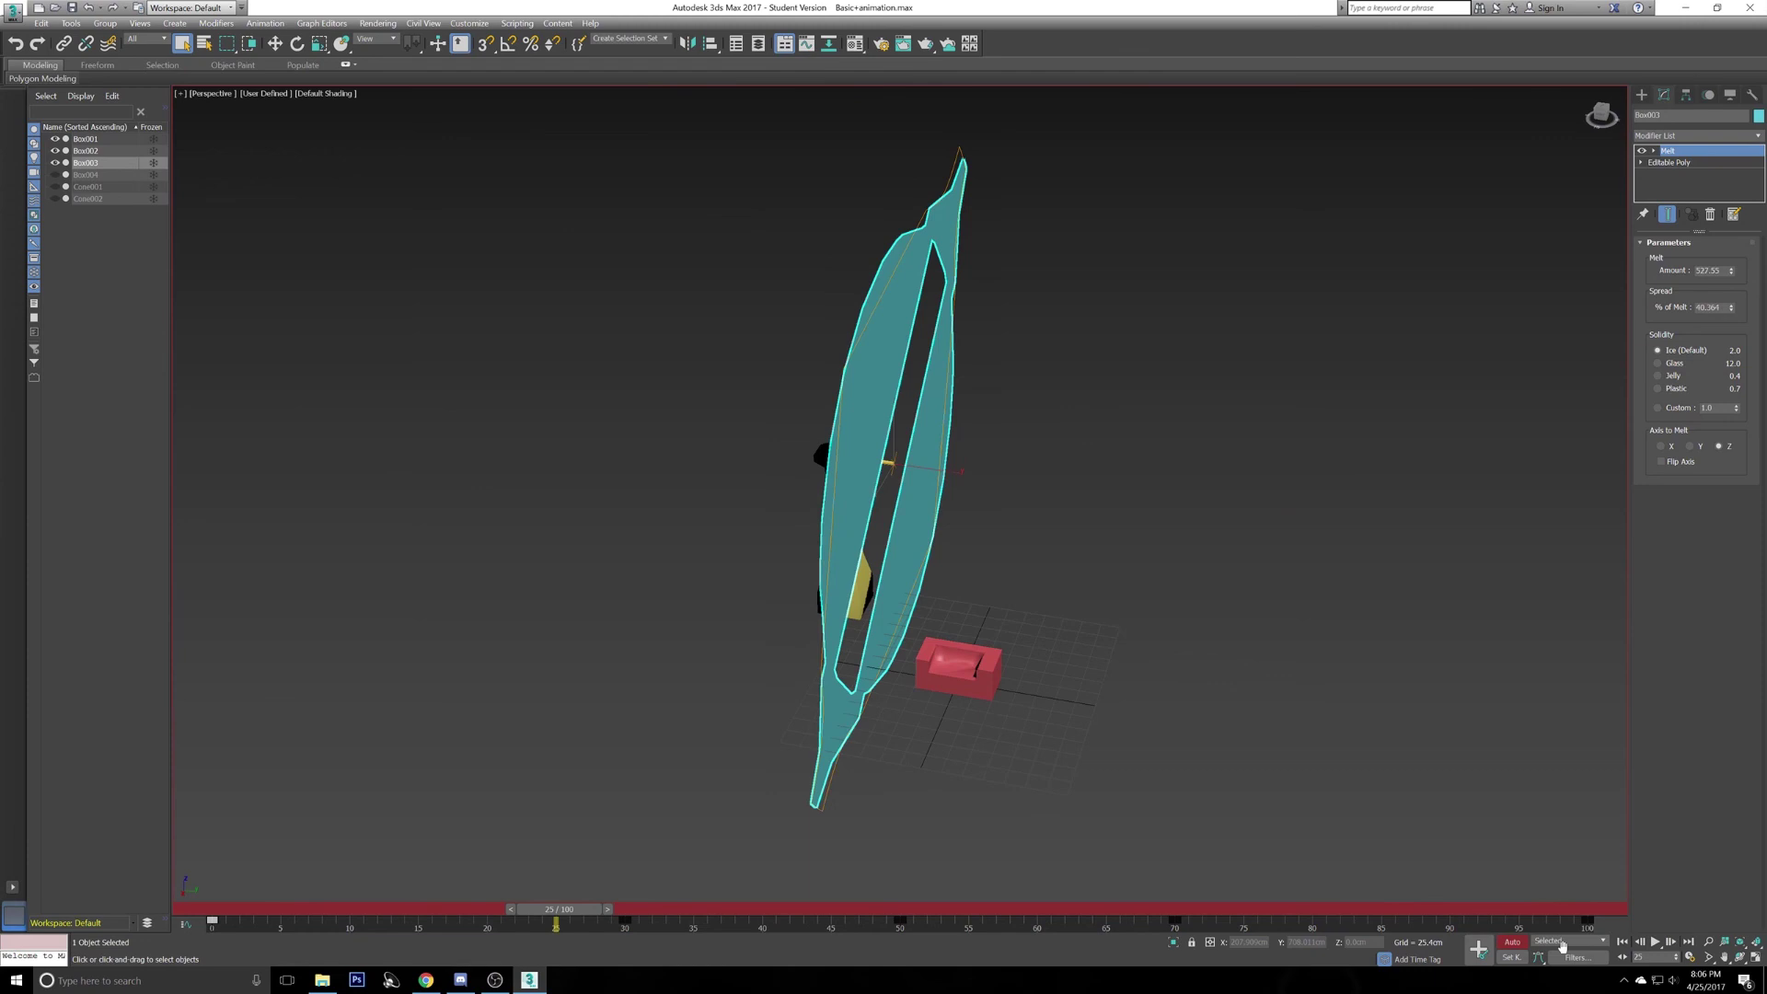
{"action": "left_click", "coordinate": [1514, 942]}
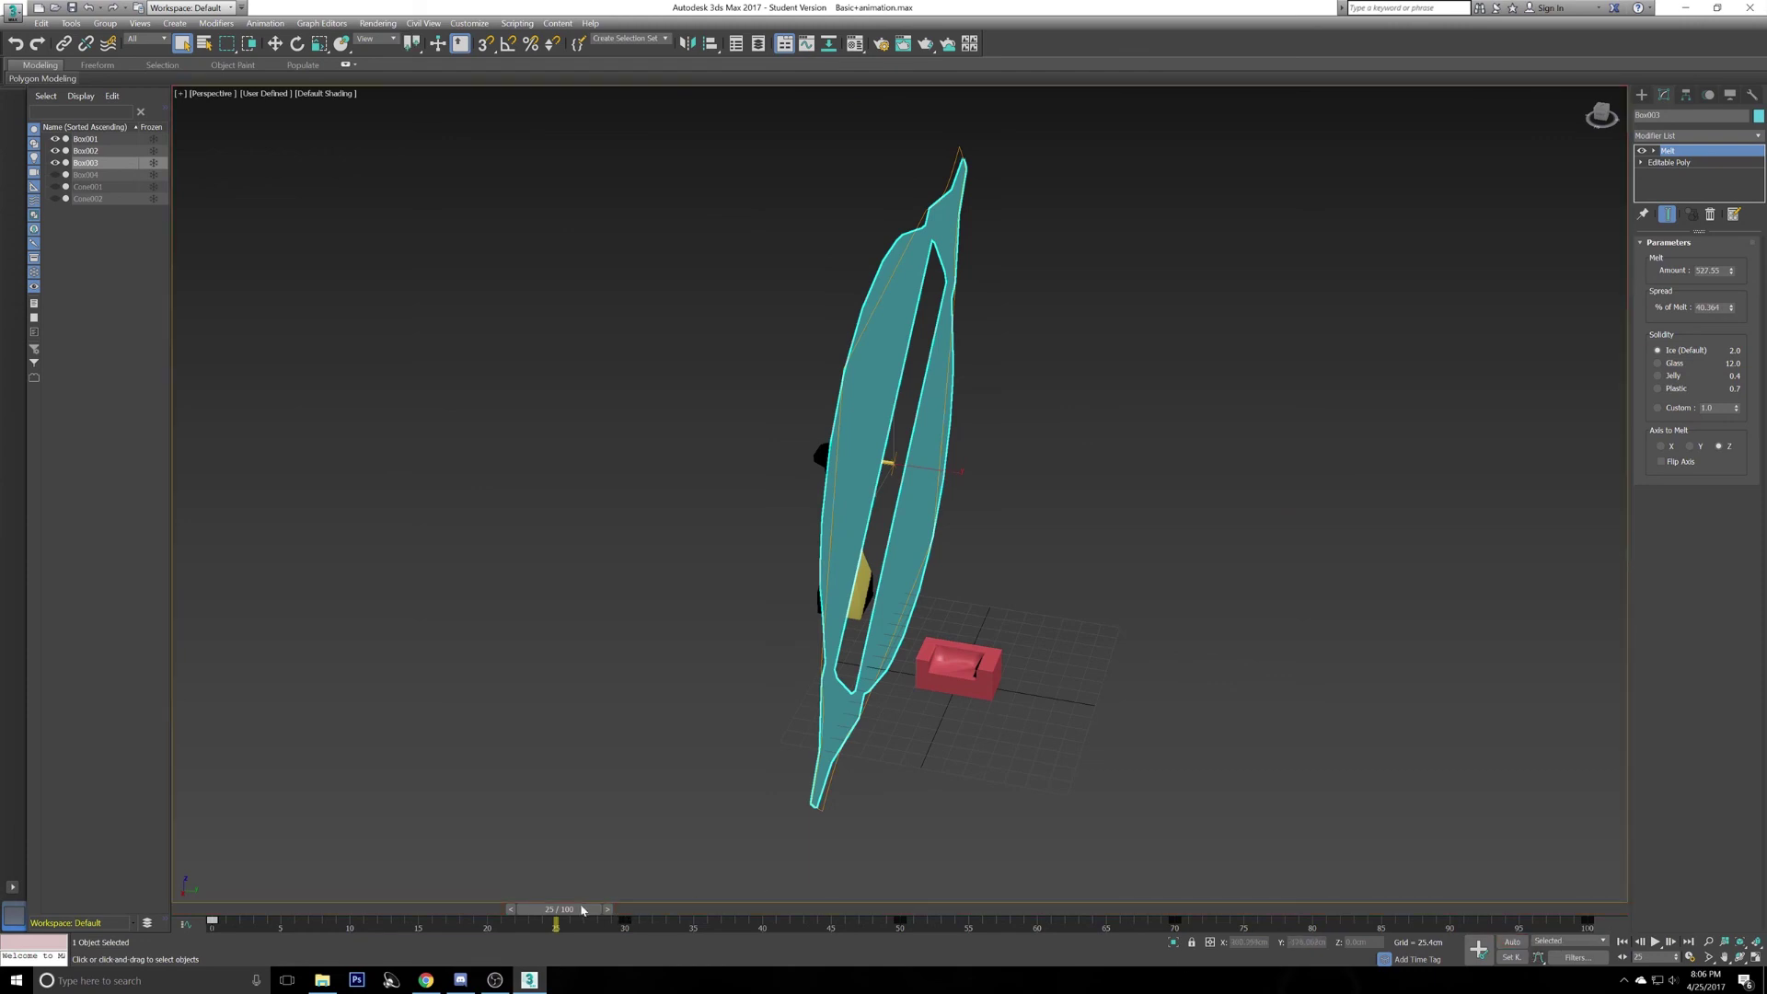
{"action": "left_click_drag", "start_coordinate": [577, 914], "coordinate": [108, 911]}
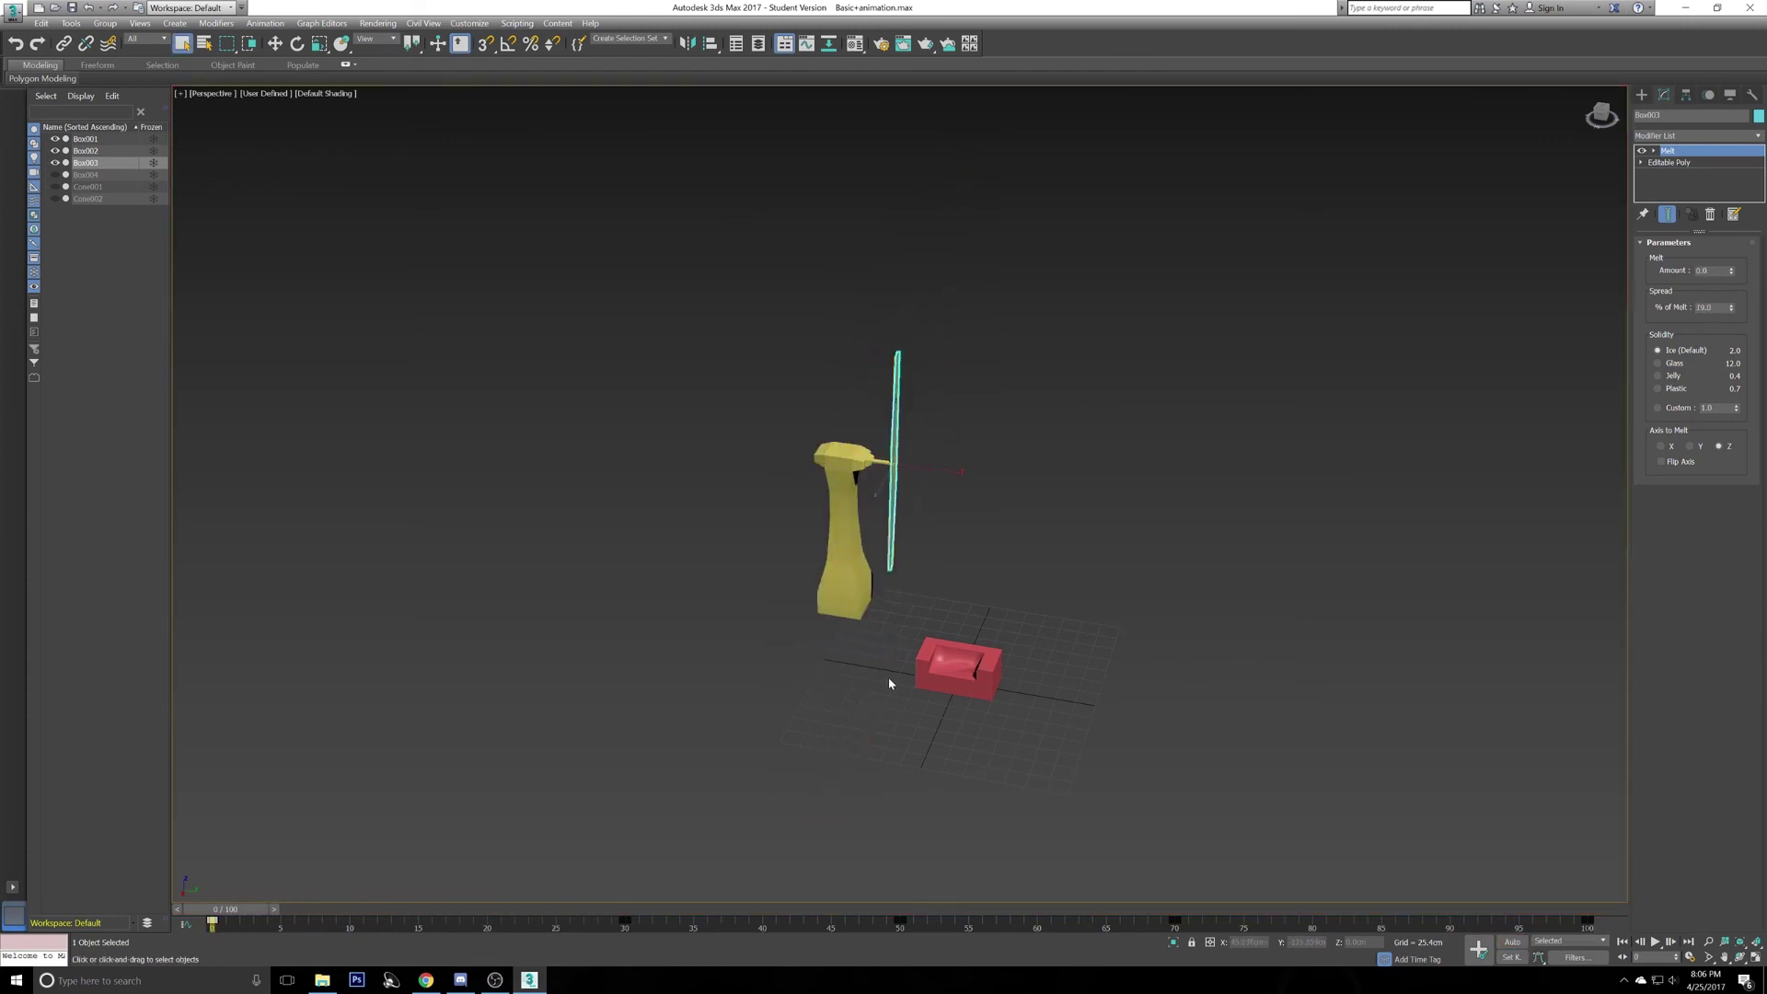
- Examine the windmill, its blade and the couch closely from the front side at frame 0
{"action": "middle_click_drag", "start_coordinate": [972, 670], "coordinate": [814, 644], "text": "alt"}
{"action": "scroll", "coordinate": [862, 495], "scroll_direction": "up", "scroll_amount": 3}
{"action": "middle_click_drag", "start_coordinate": [878, 534], "coordinate": [888, 582]}
{"action": "scroll", "coordinate": [856, 589], "scroll_direction": "up", "scroll_amount": 4}
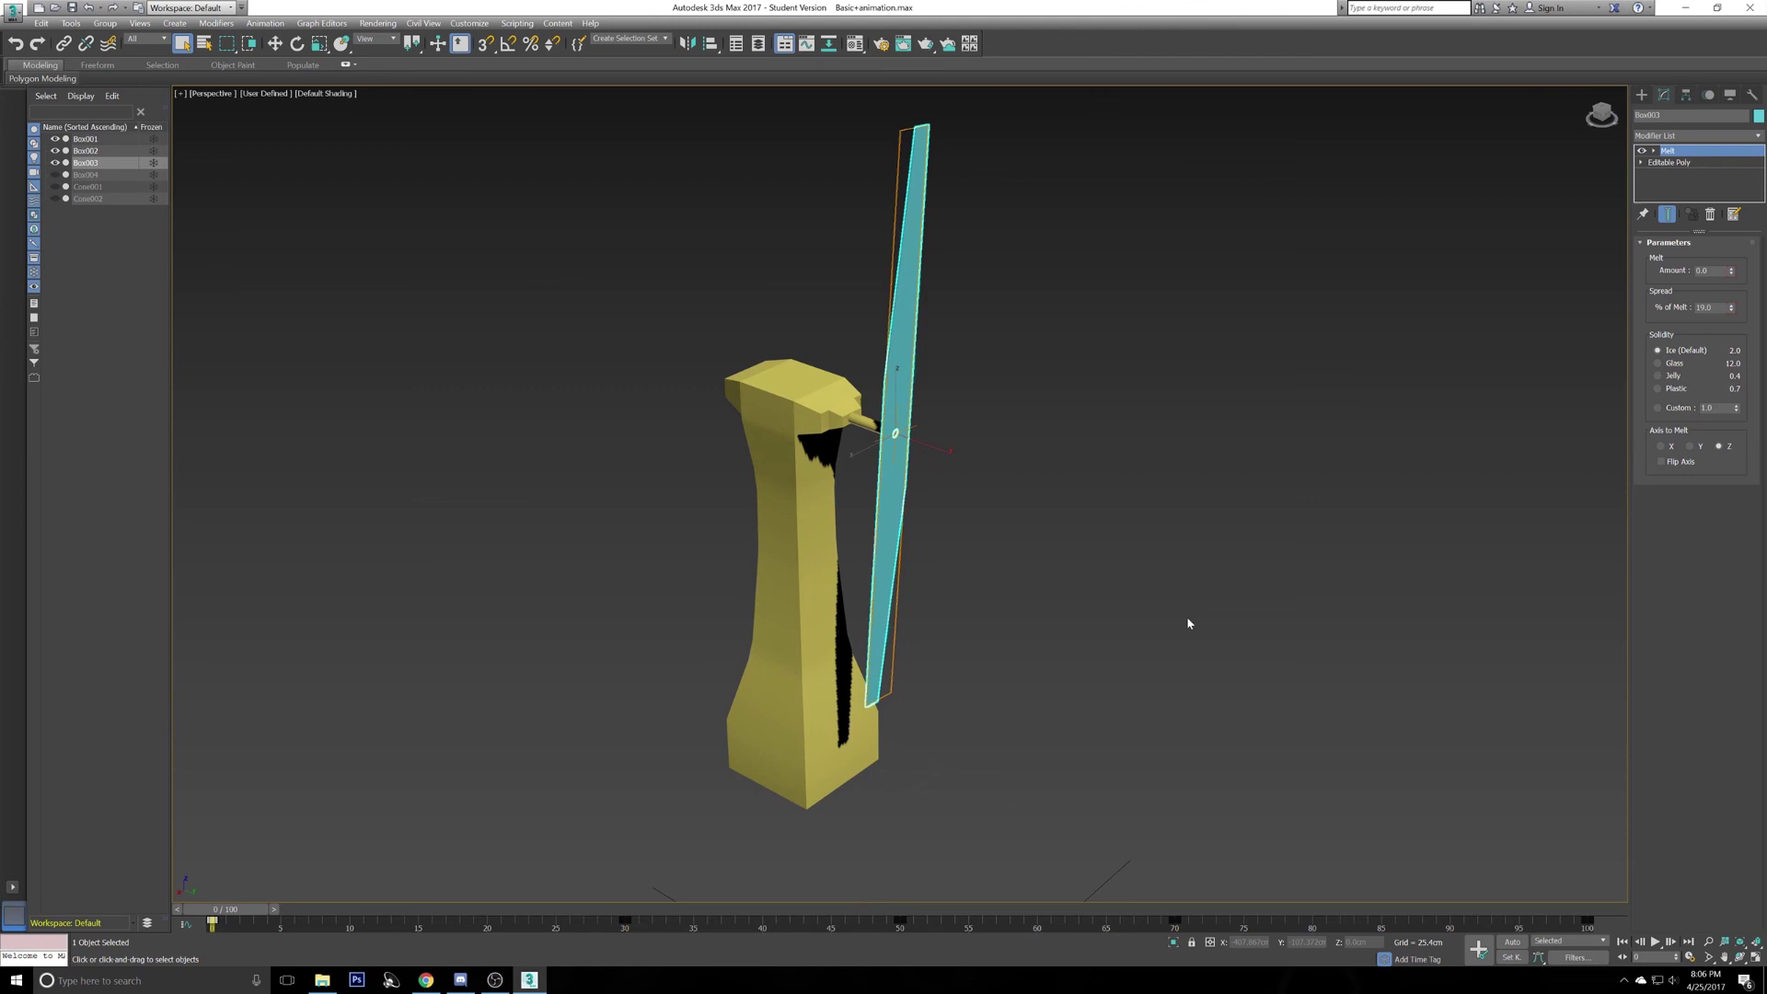
{"action": "middle_click_drag", "start_coordinate": [1065, 612], "coordinate": [1002, 458]}
{"action": "scroll", "coordinate": [1003, 458], "scroll_direction": "down", "scroll_amount": 2}
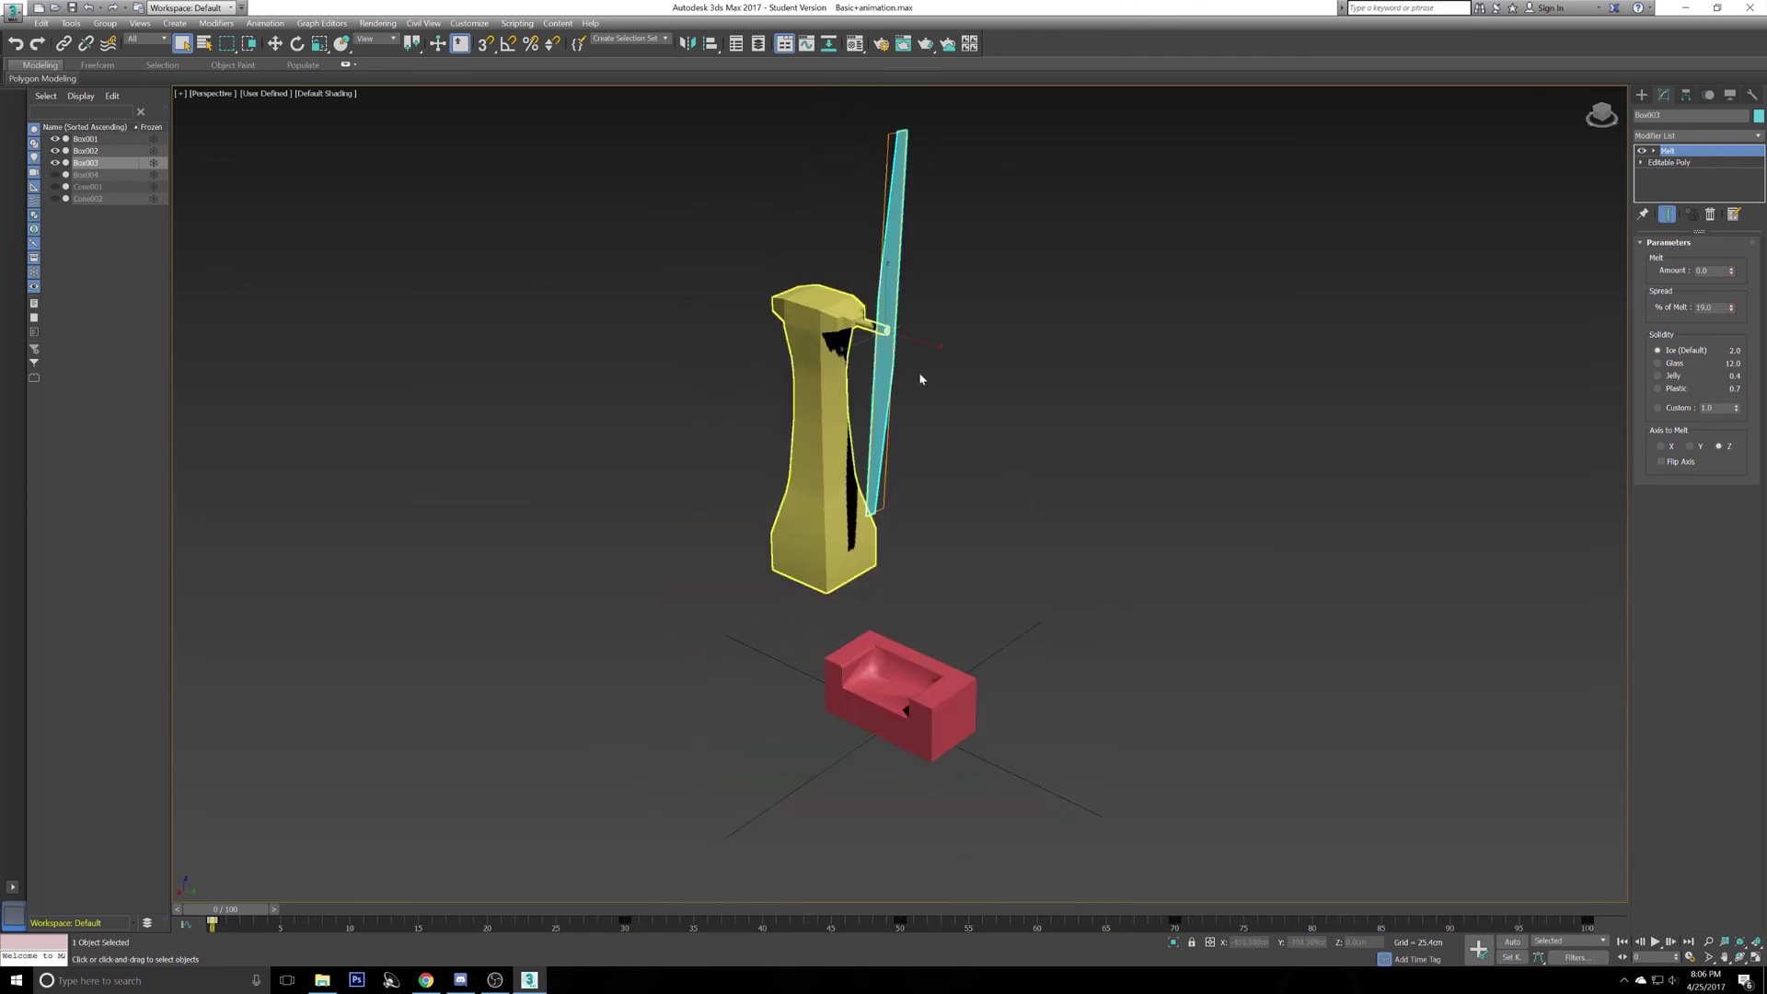
{"action": "middle_click_drag", "start_coordinate": [926, 511], "coordinate": [917, 535]}
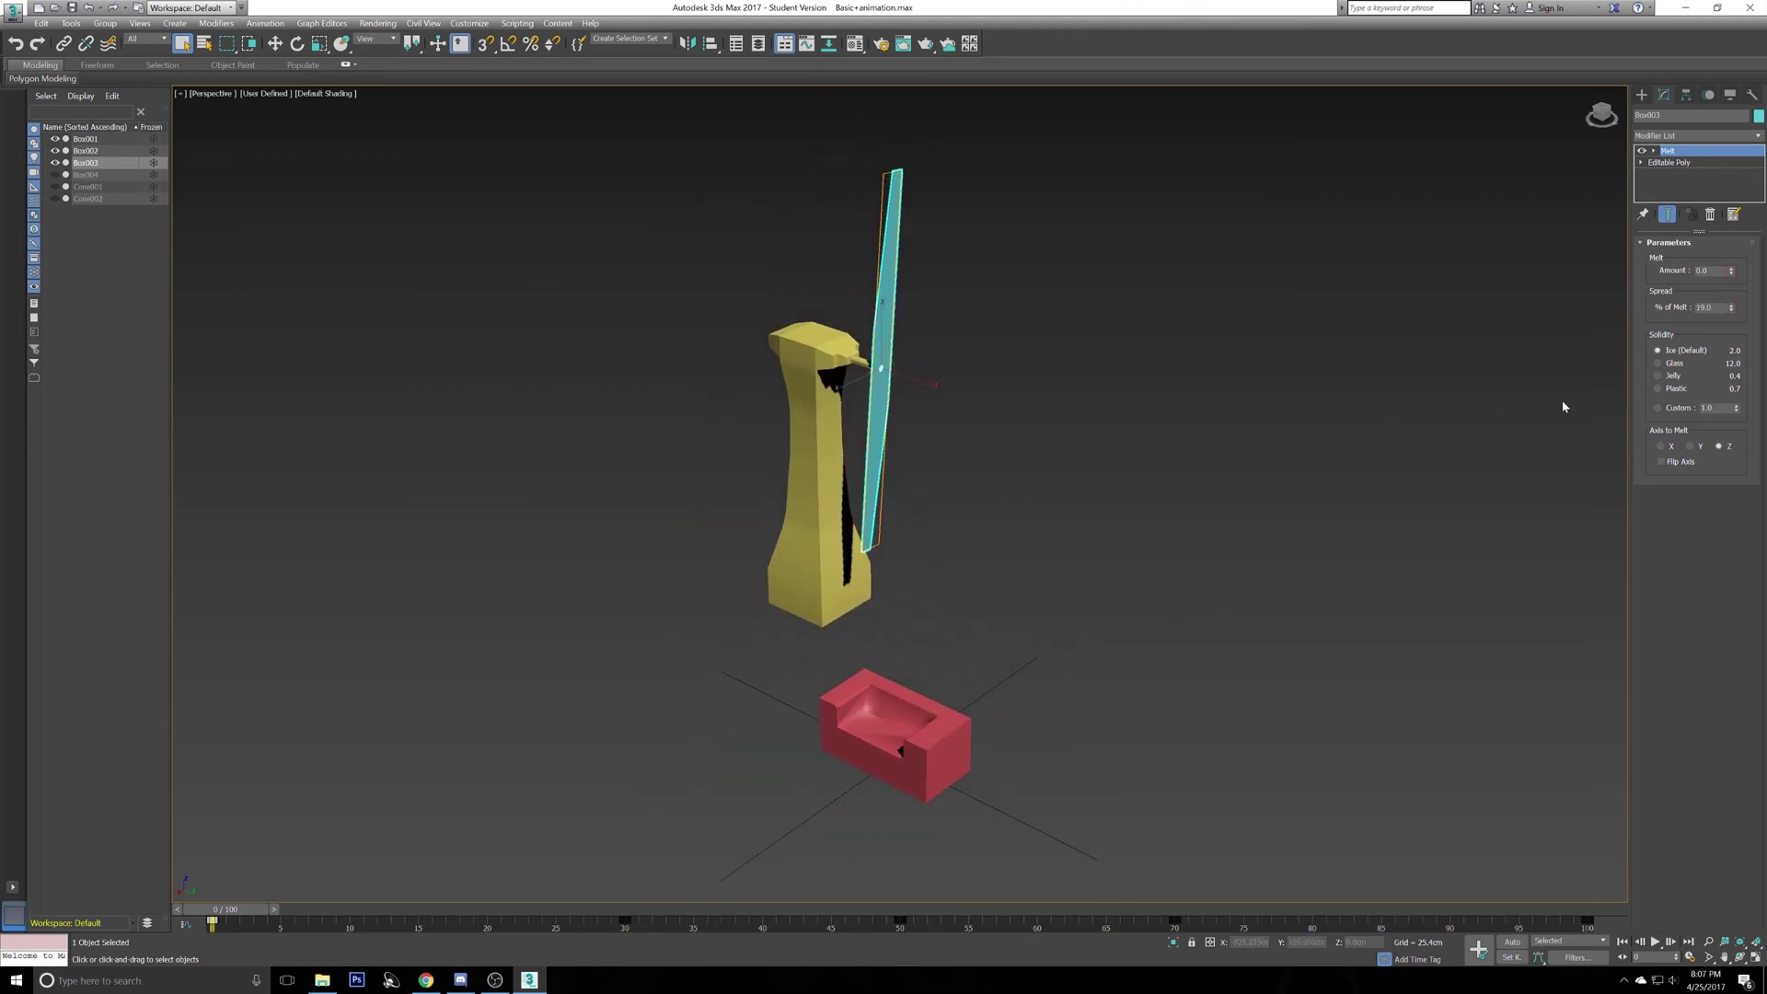